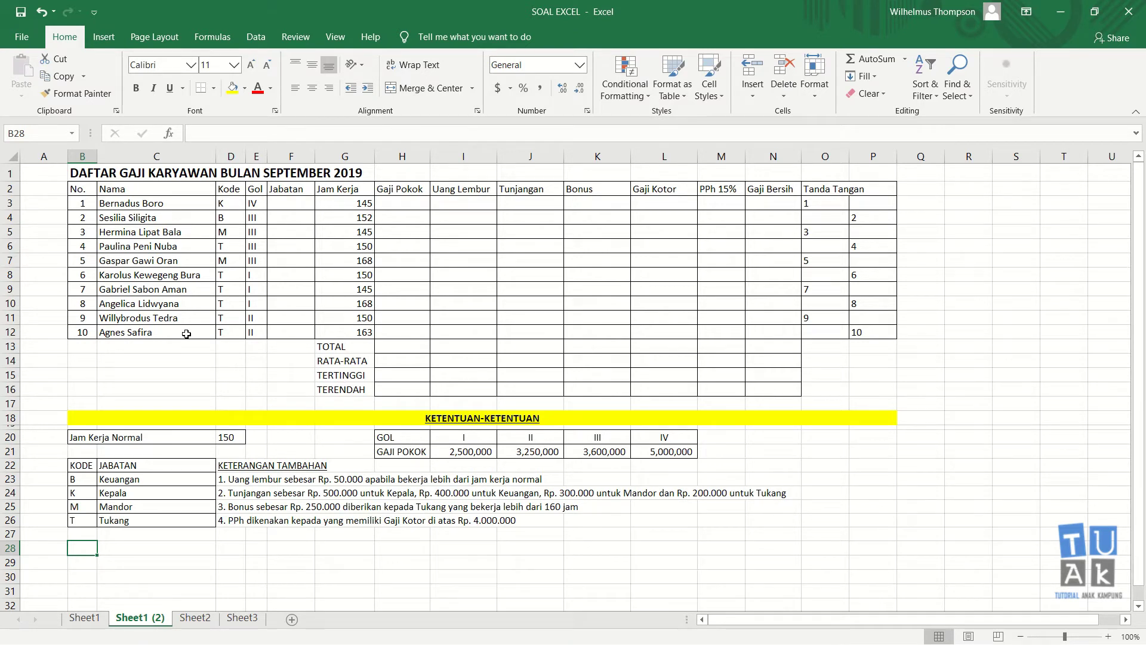
- Point out the report title in B1 and the first employee name in C3
left_click(90, 401)
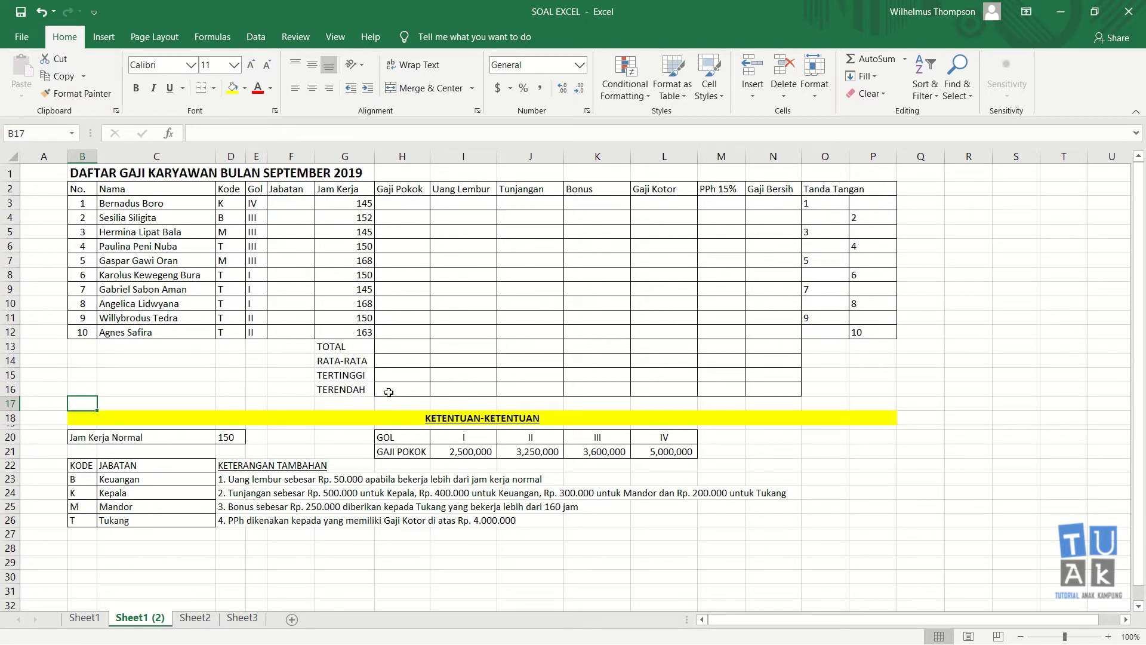
left_click(89, 175)
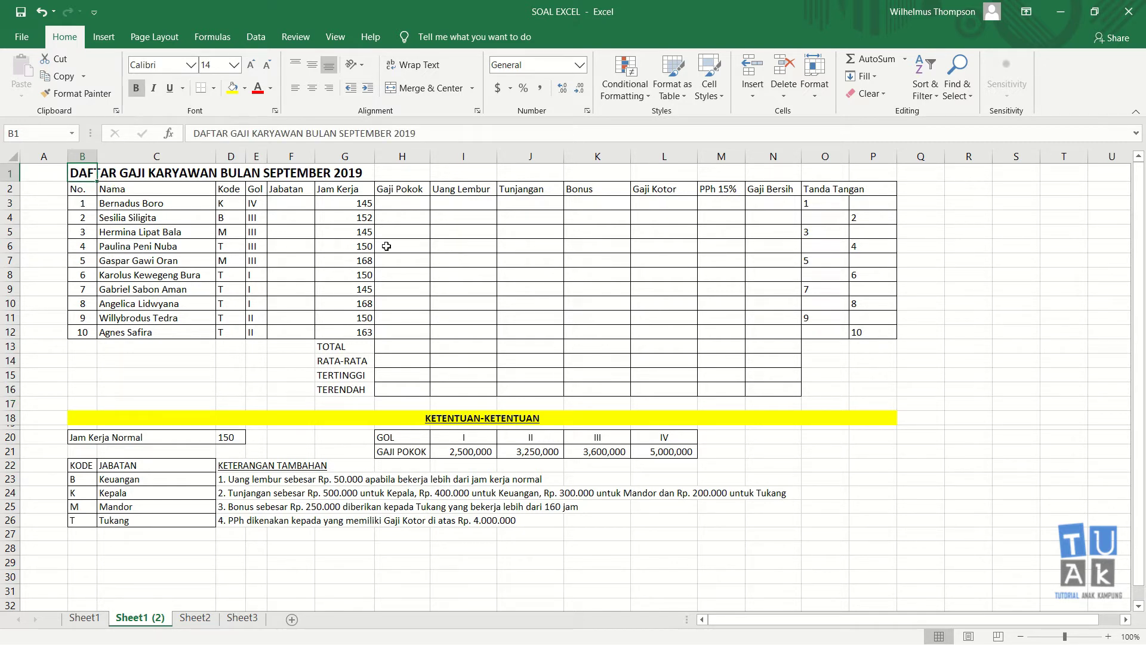
left_click(124, 203)
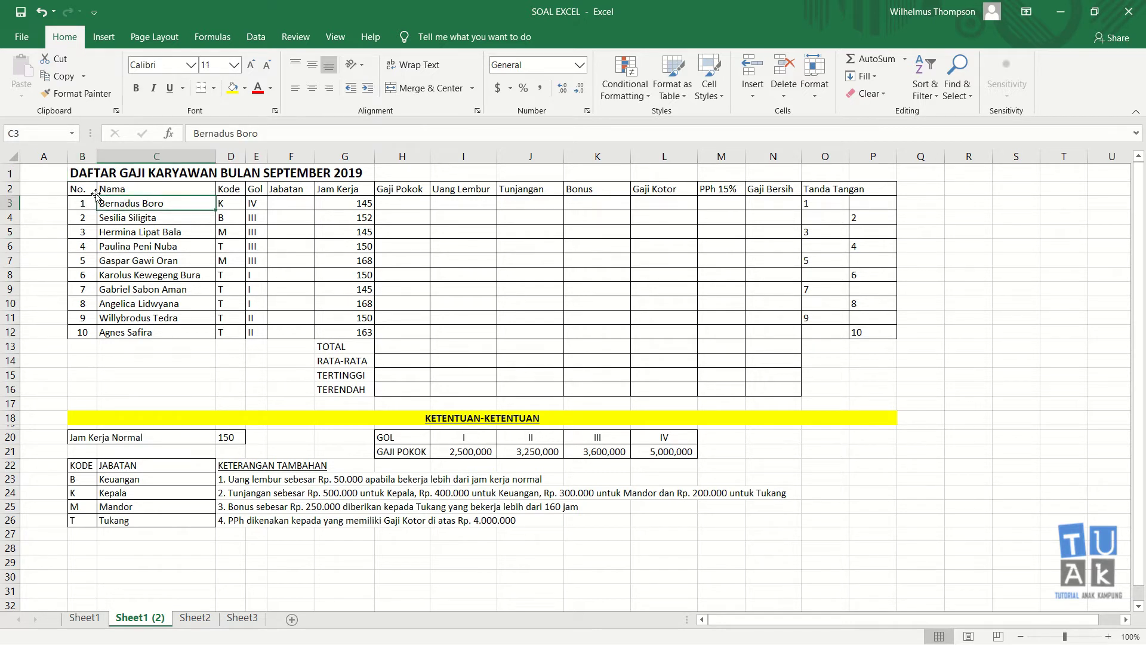
- Highlight the employee names, the Kode column and the KODE/JABATAN lookup table
left_click_drag(99, 191, 120, 330)
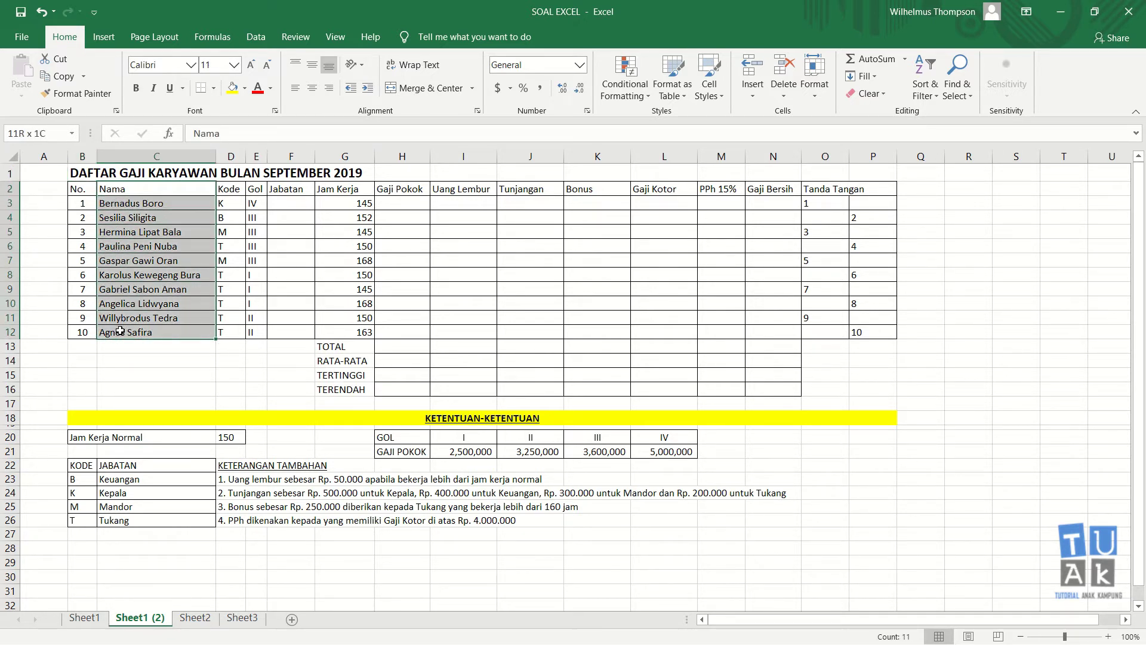
left_click(159, 203)
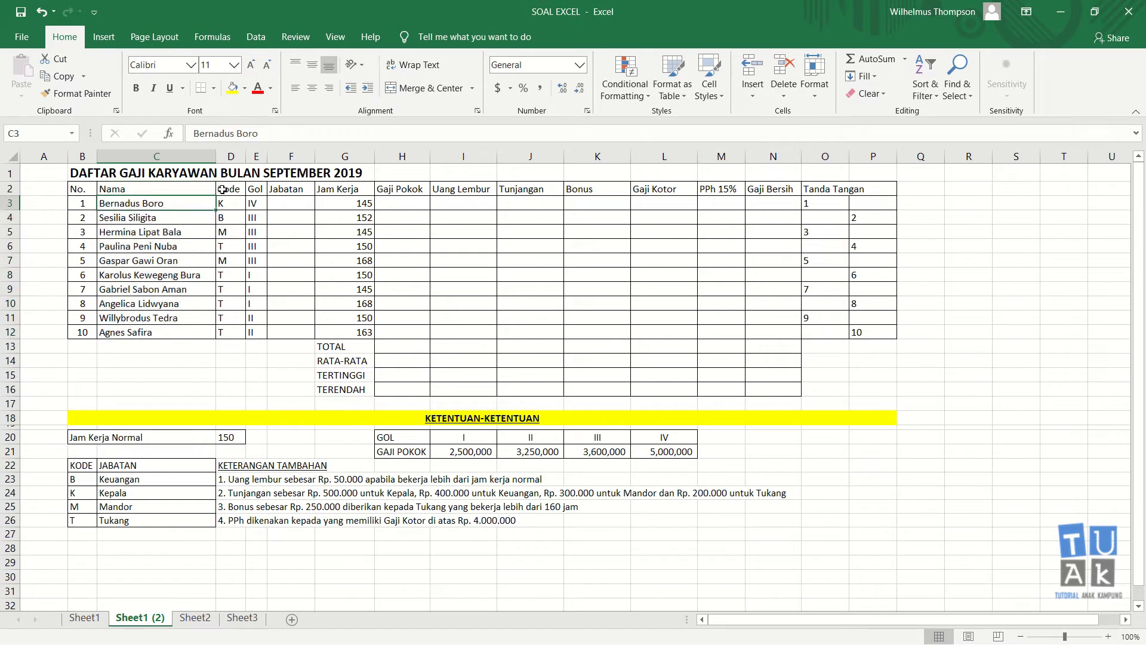
left_click_drag(226, 189, 224, 329)
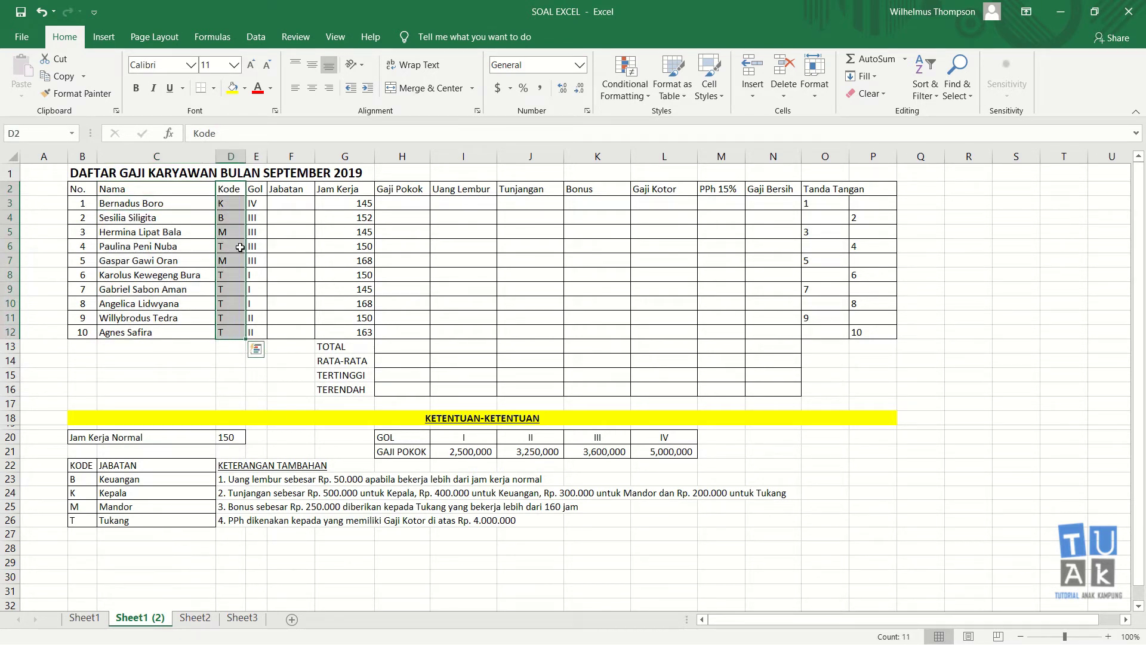
left_click(234, 190)
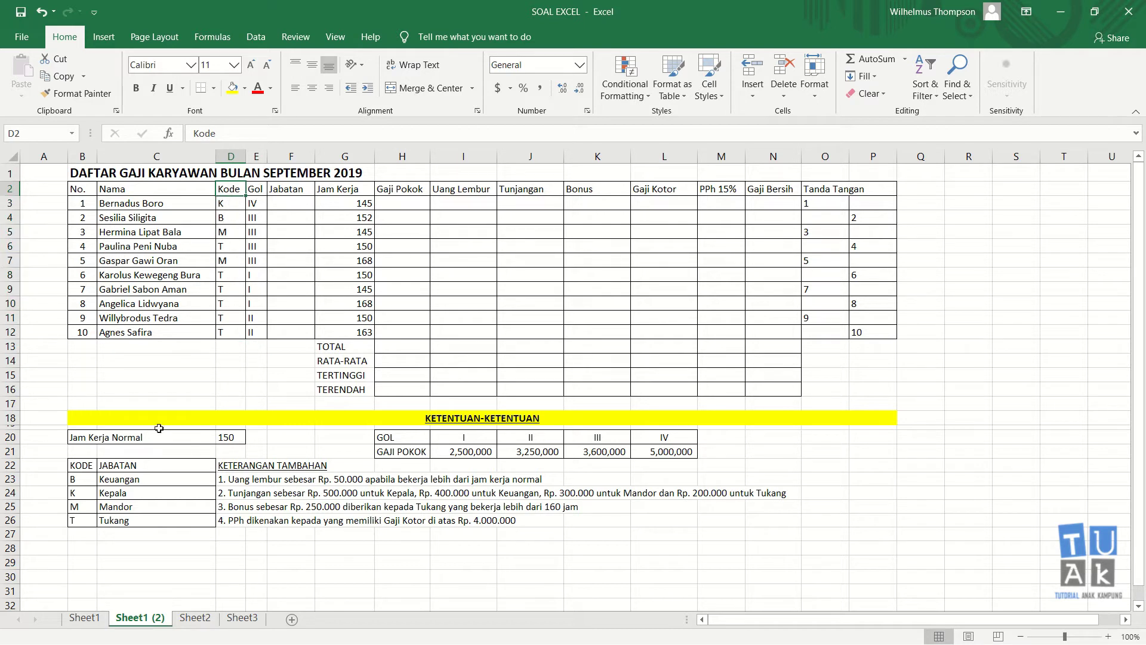
left_click_drag(90, 468, 146, 520)
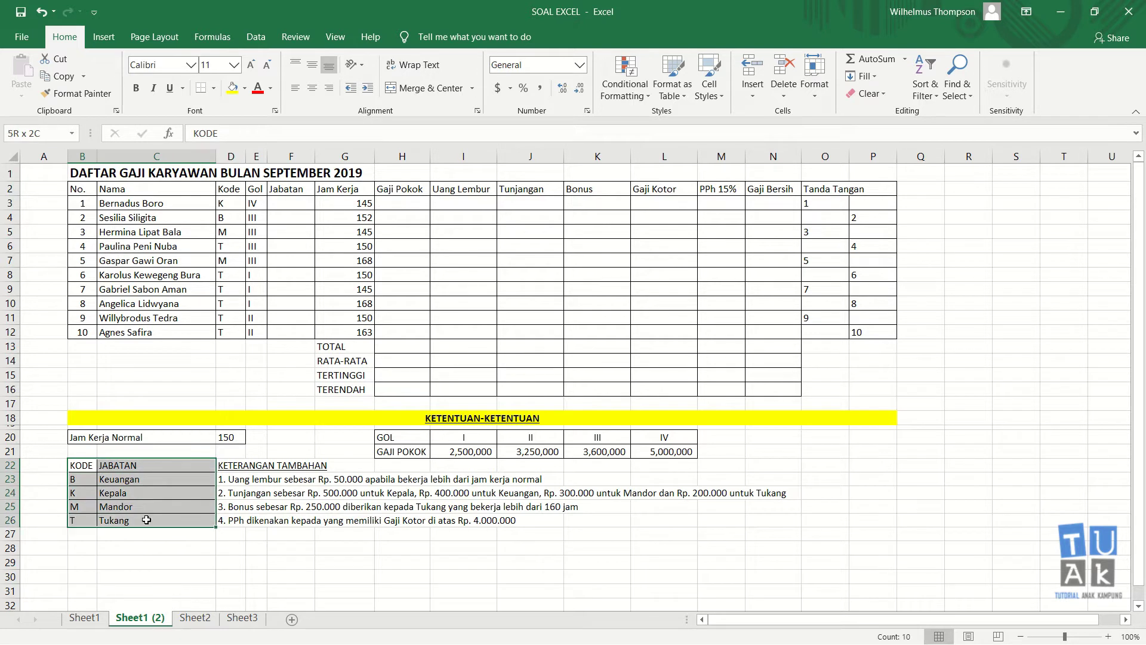
- Show how the Jabatan cells F3 and F4 map to Kepala and Keuangan in the lookup table
left_click(288, 201)
left_click(226, 204)
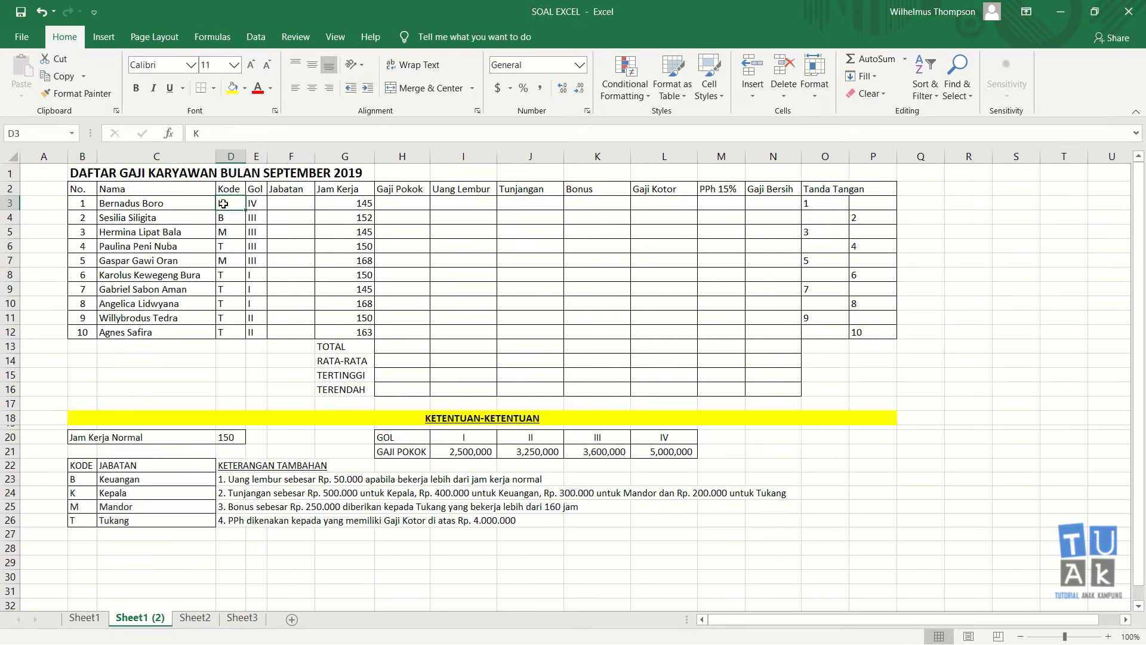
left_click(281, 203)
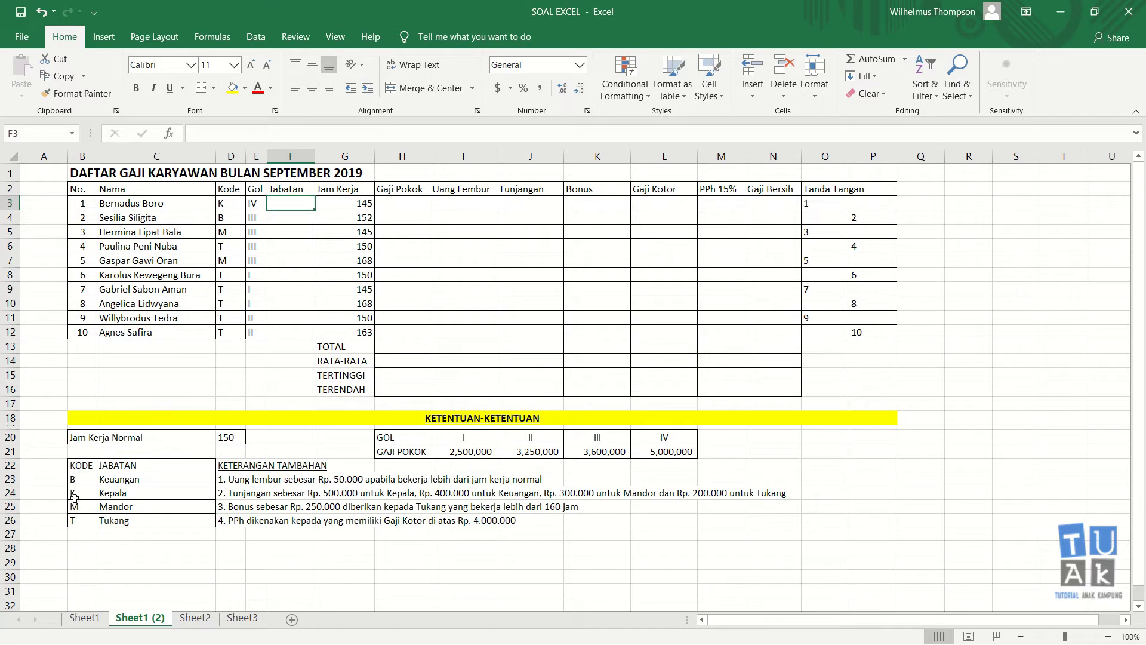
left_click(120, 493)
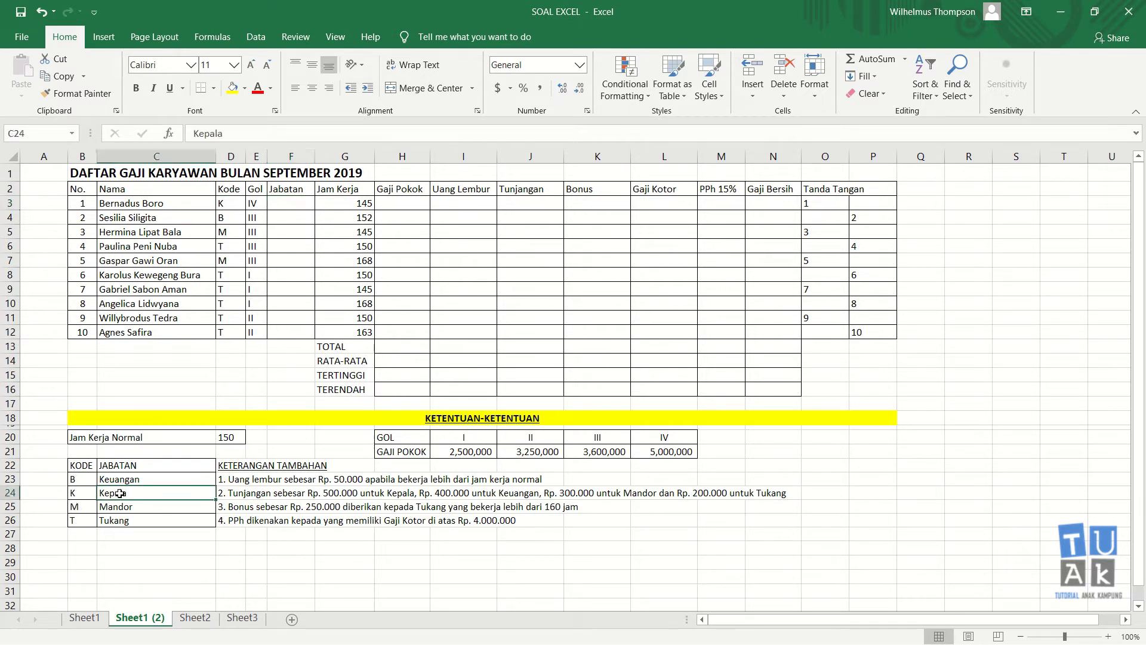
left_click(281, 219)
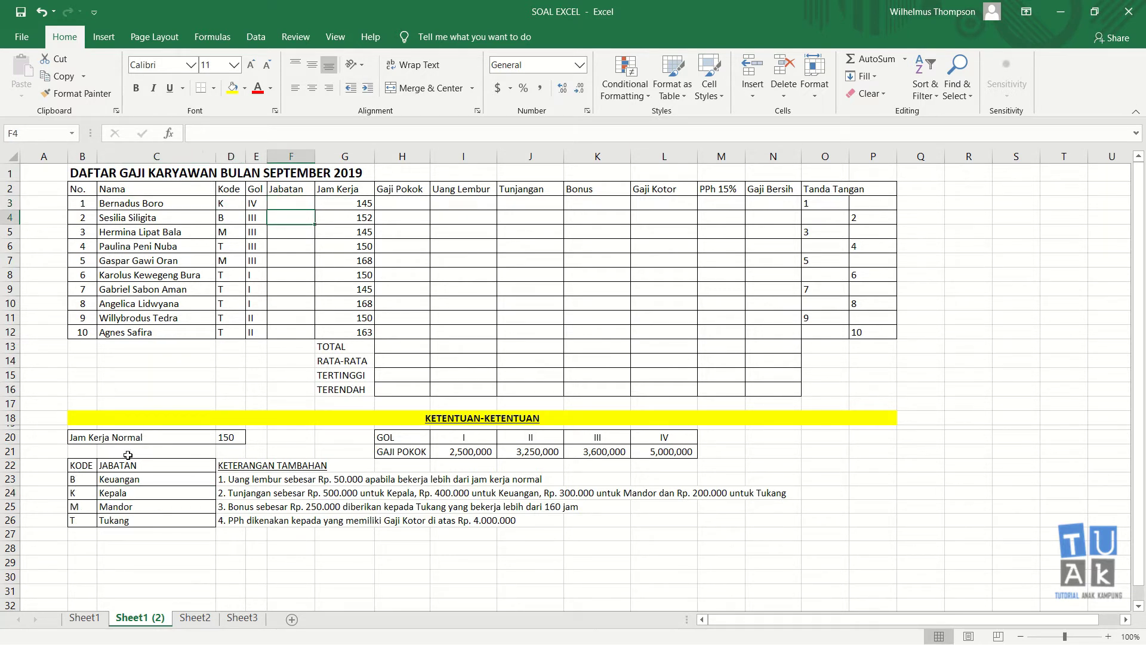
left_click(126, 483)
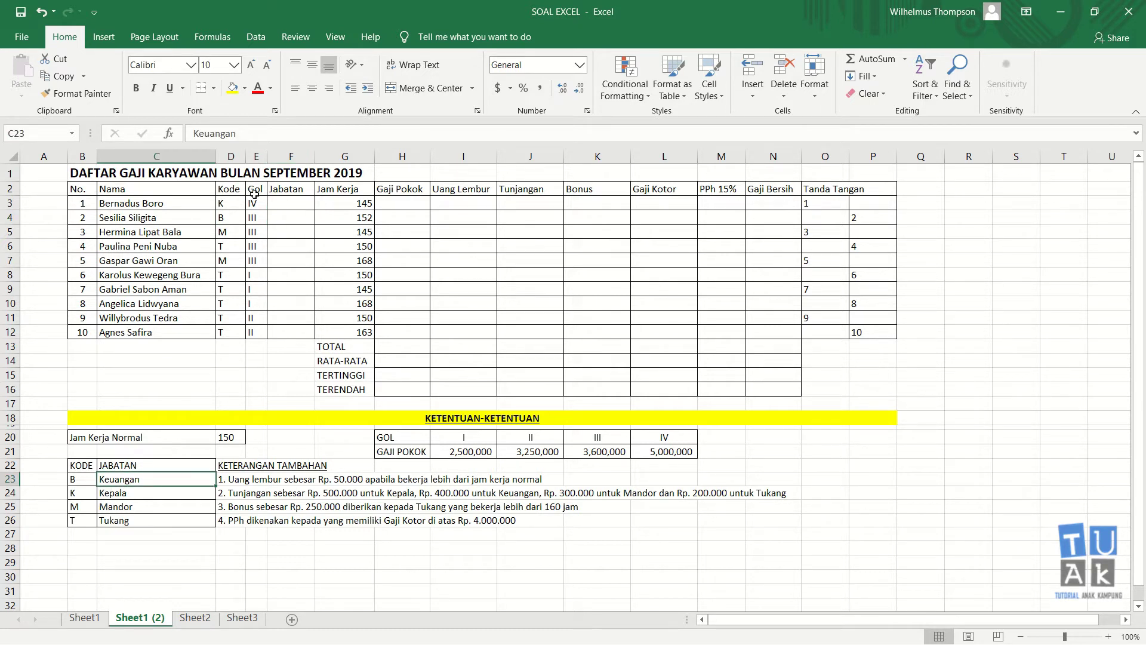
- Relate the Gol column to the GOL/GAJI POKOK table, e.g. grade IV earning 5,000,000
left_click_drag(254, 190, 259, 327)
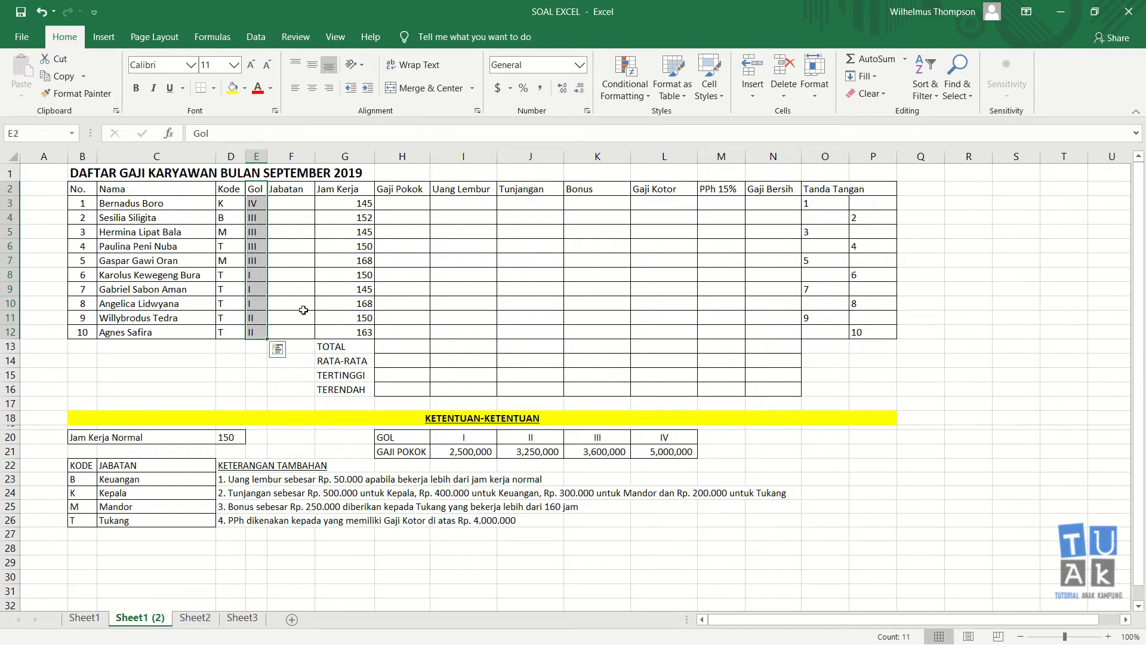
left_click_drag(425, 435, 668, 455)
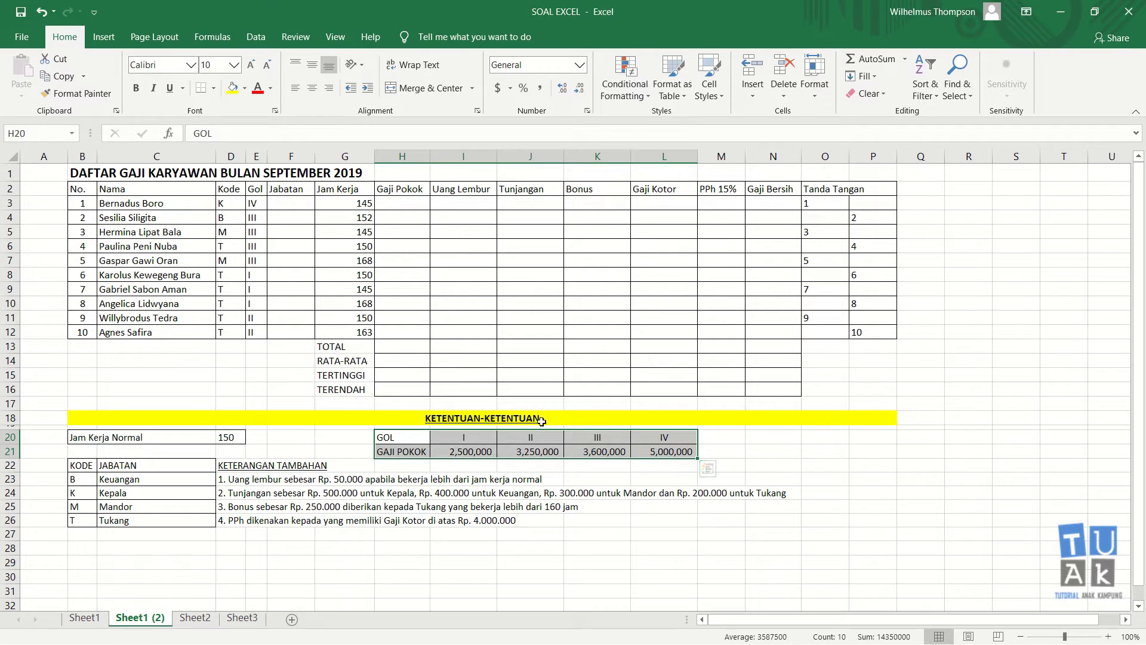
left_click(261, 204)
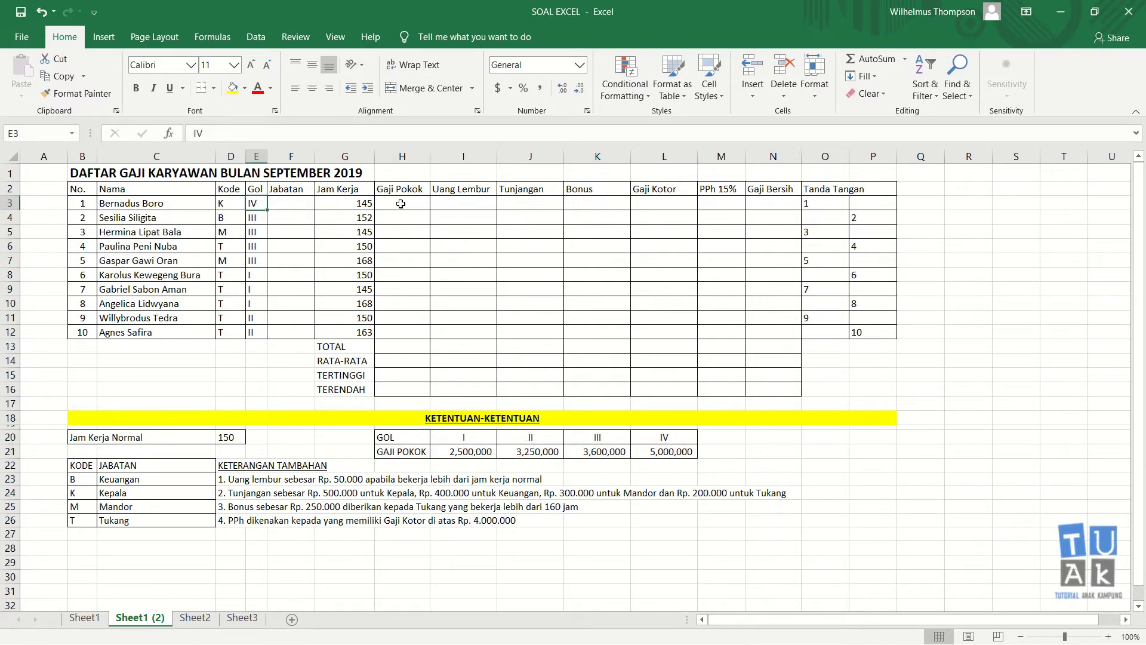
left_click(402, 205)
left_click(680, 457)
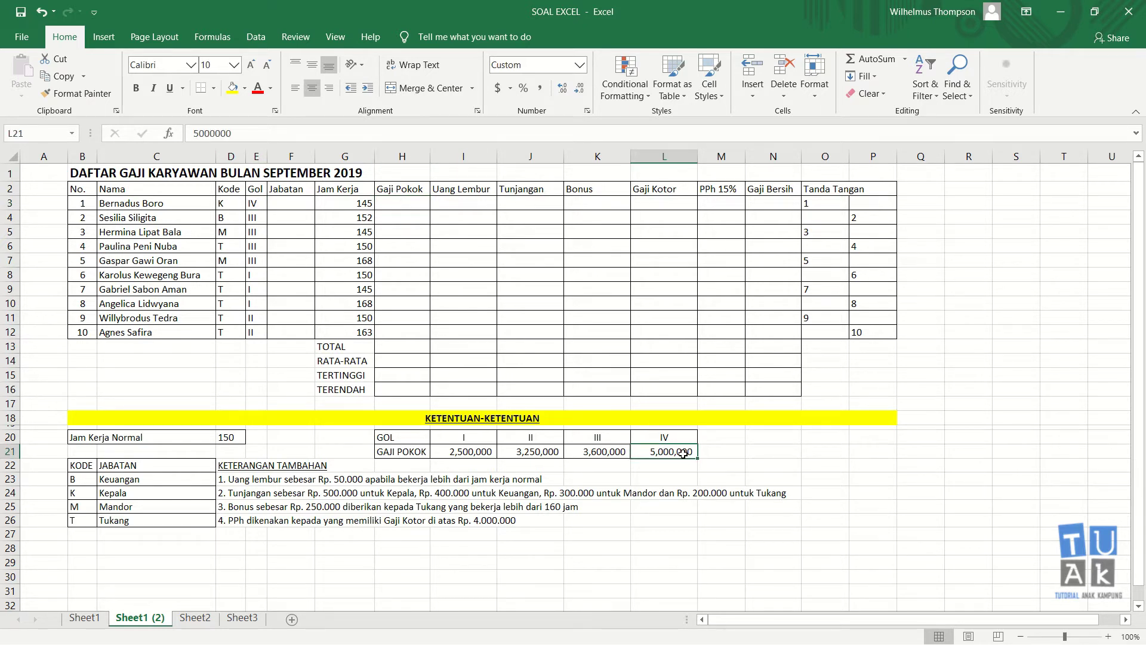
left_click(252, 304)
left_click(393, 302)
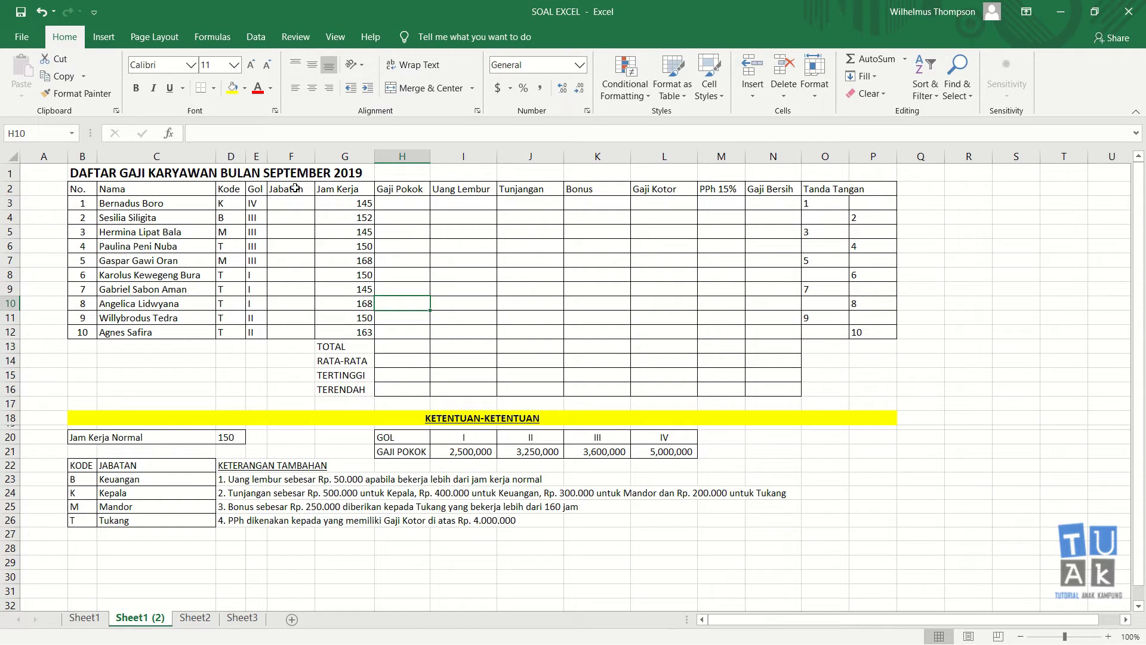
- Compare Jam Kerja hours, e.g. 145 in G3, with the 150-hour normal limit for Uang Lembur
left_click_drag(332, 189, 335, 327)
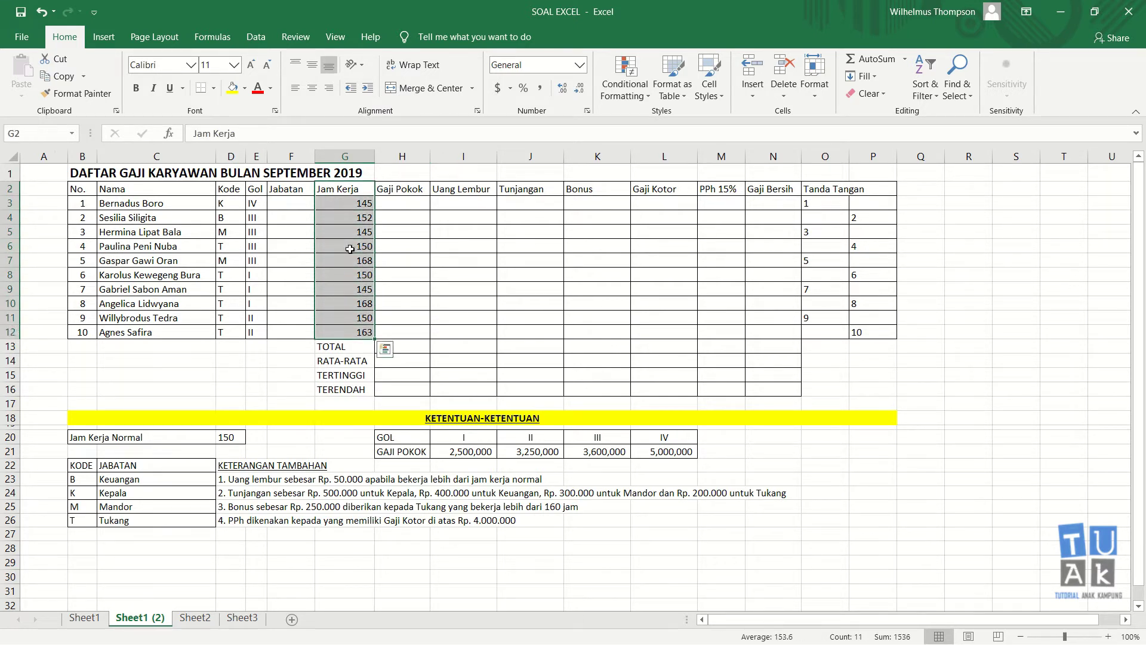
left_click(359, 201)
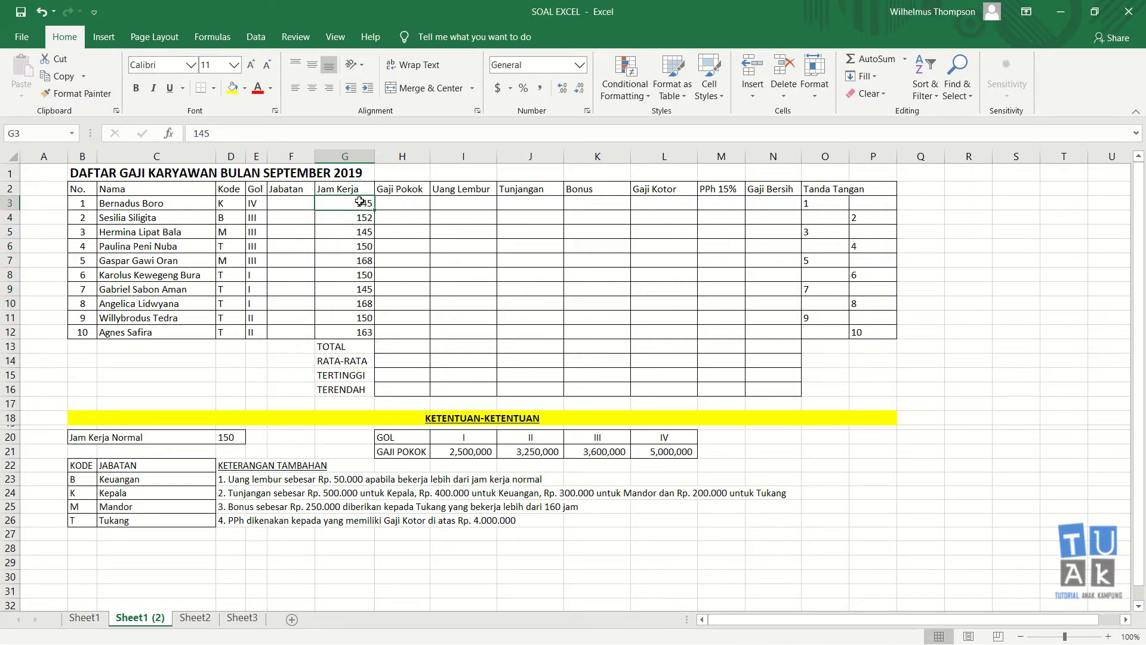
left_click(145, 203)
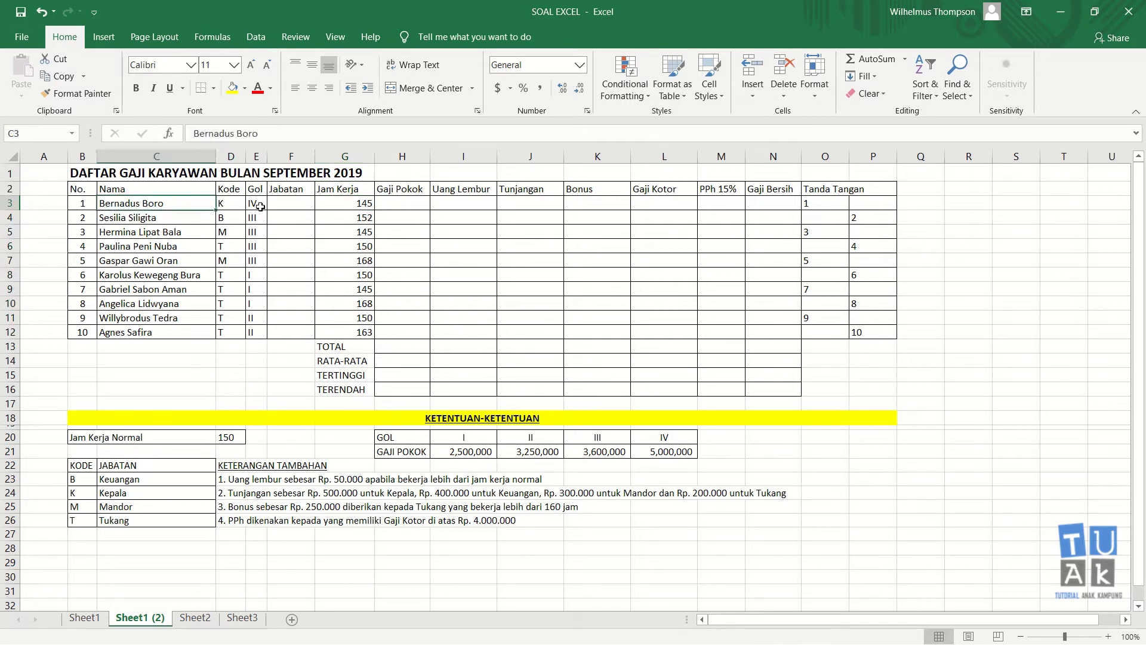
left_click(357, 205)
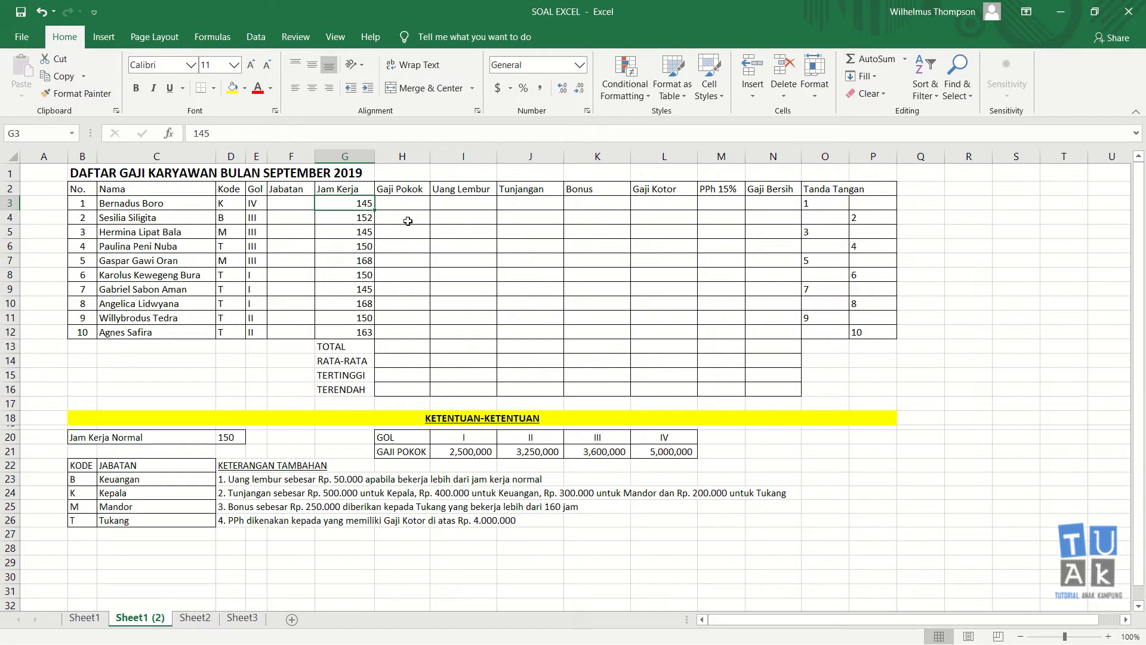
left_click(472, 190)
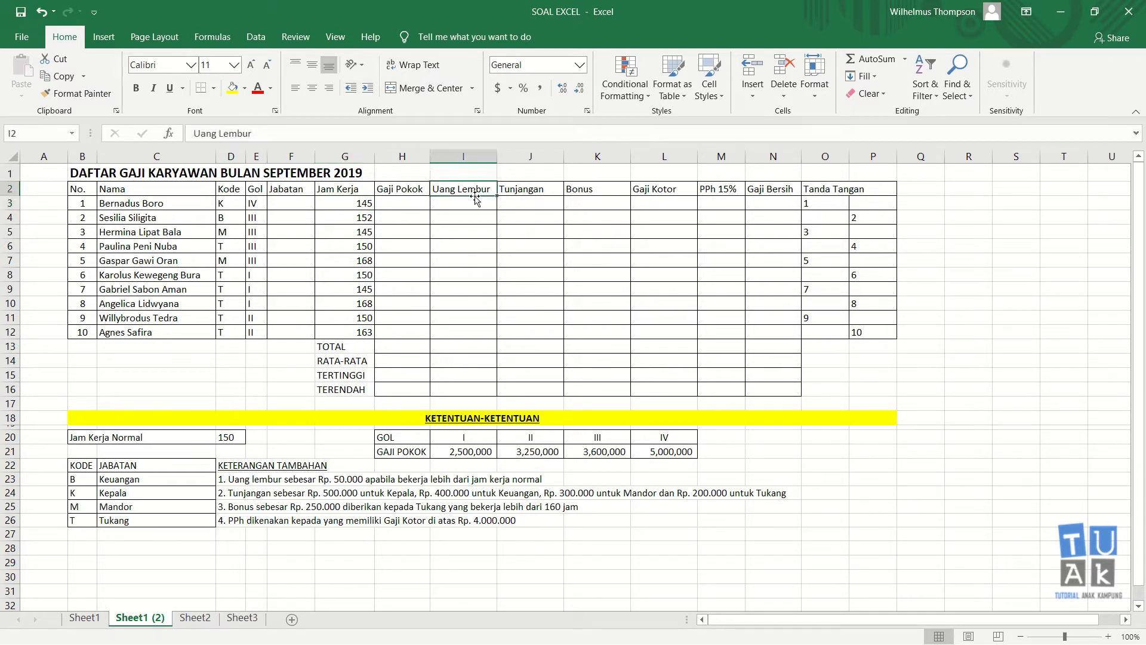
left_click(476, 203)
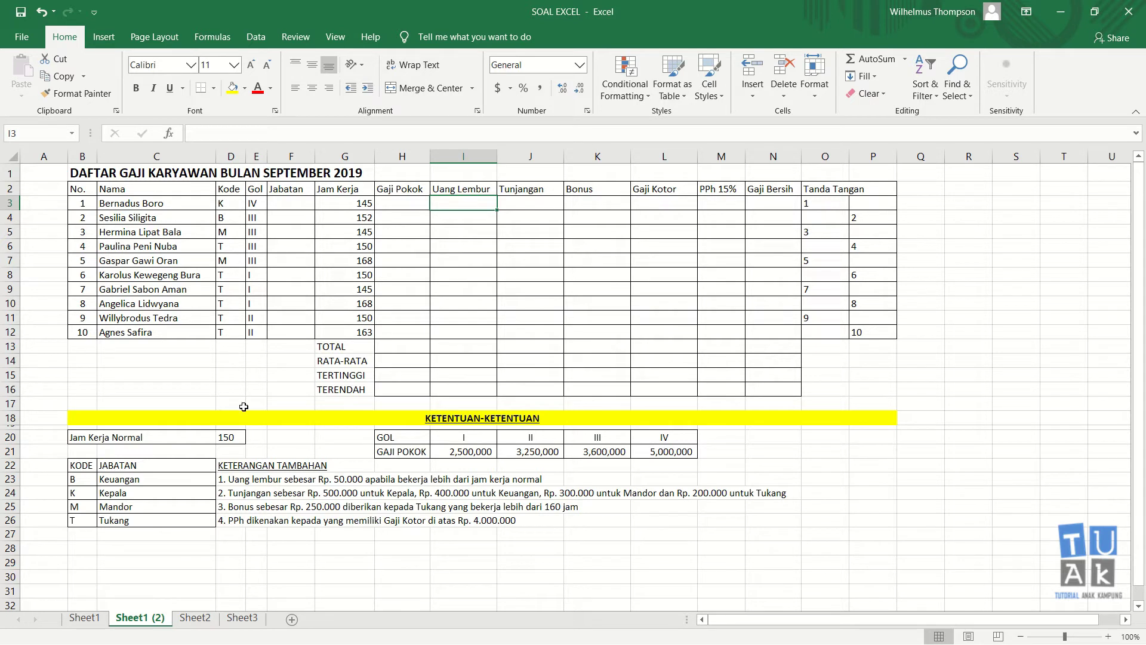
left_click(228, 437)
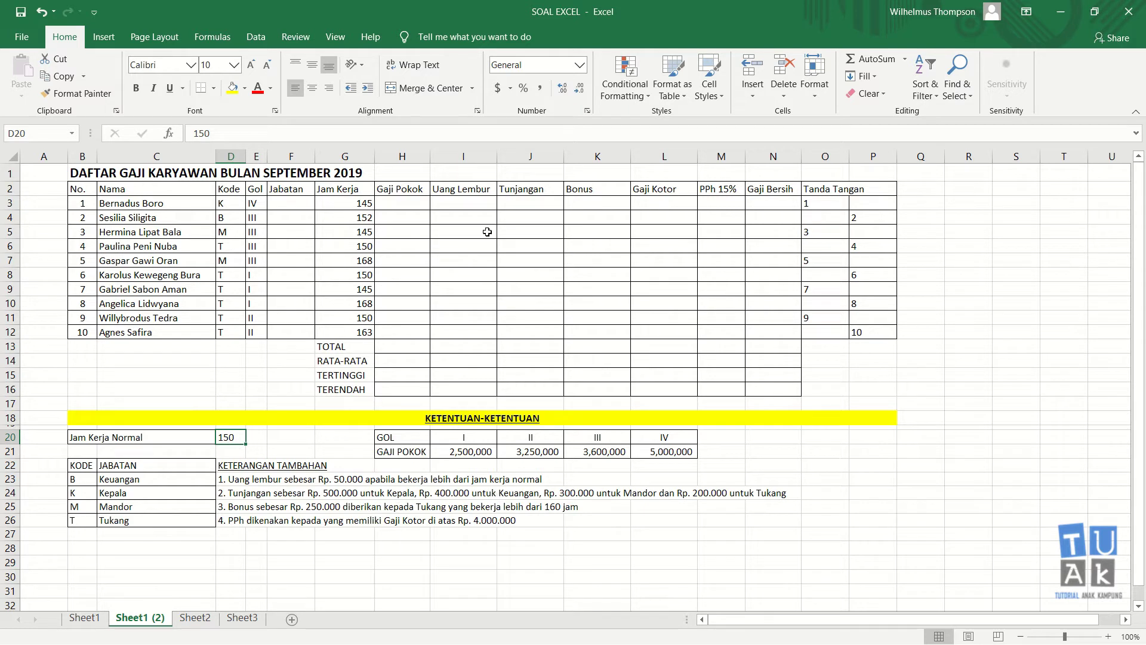
- Point out the Tunjangan, Jabatan and Bonus cells in row 3
left_click(546, 206)
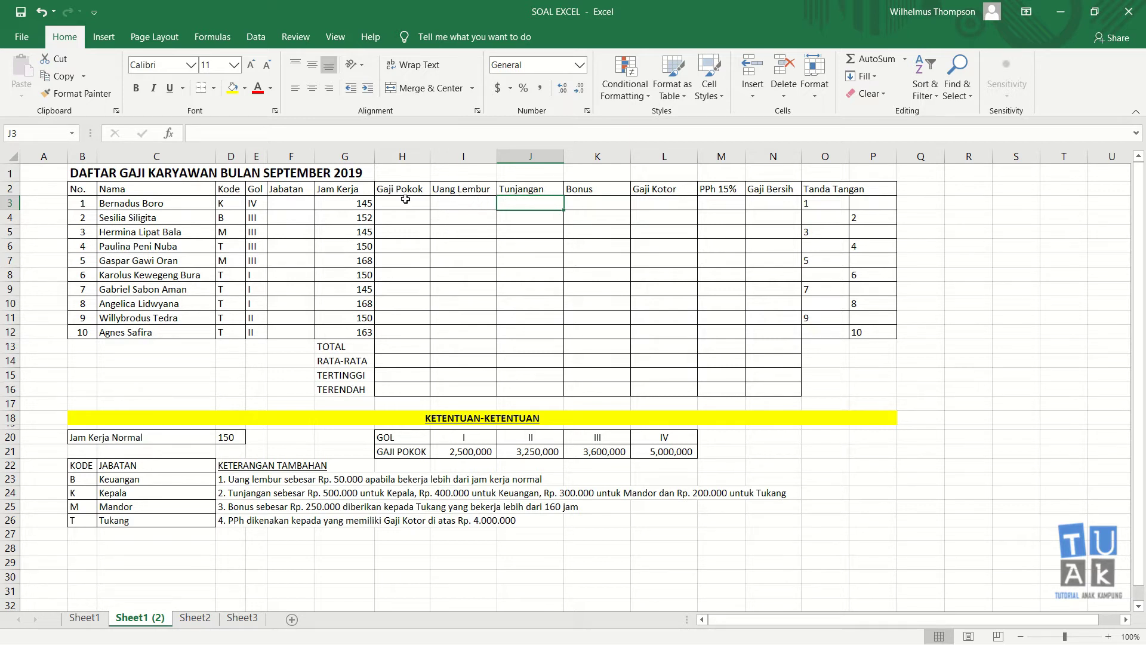
left_click(281, 203)
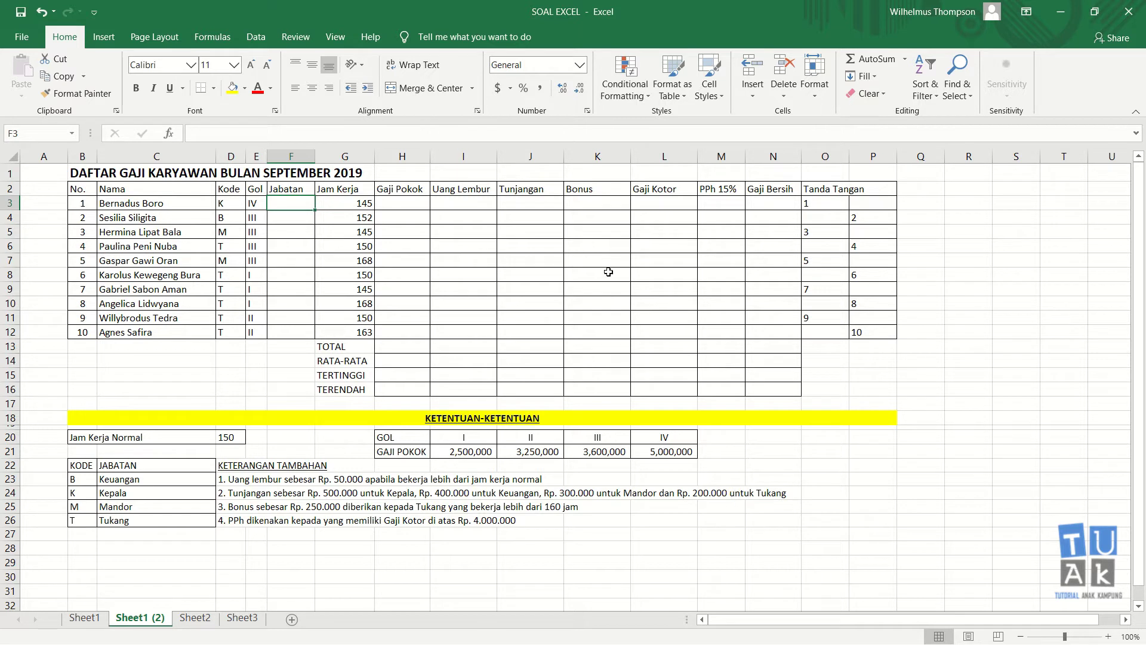
left_click(557, 207)
left_click(592, 202)
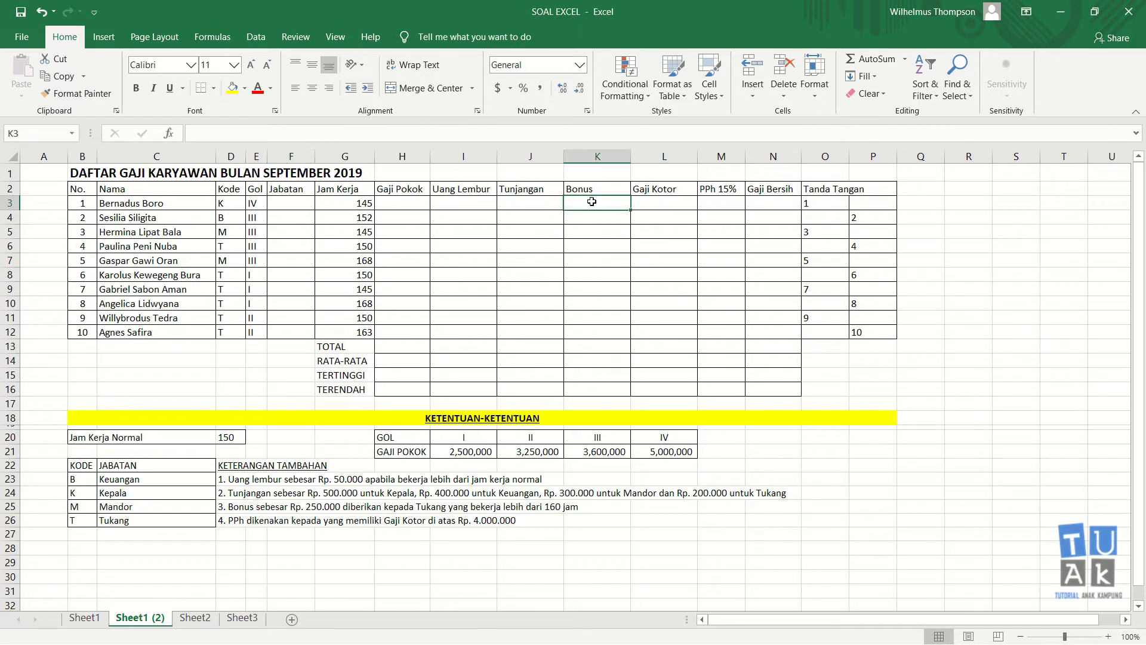
left_click(582, 189)
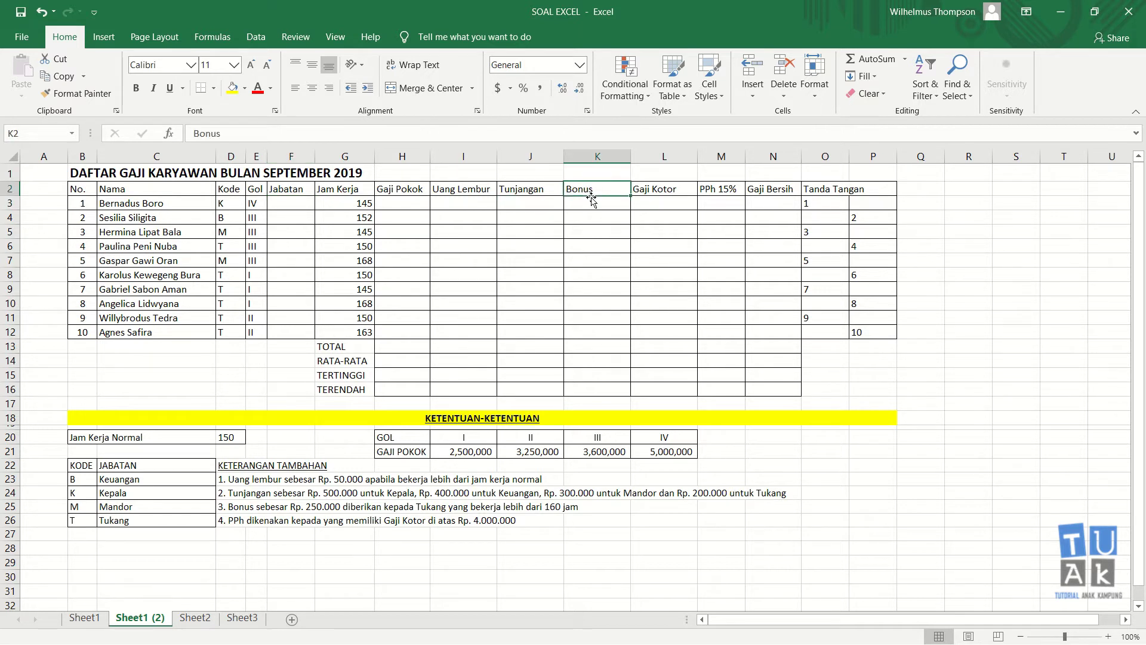
left_click(591, 204)
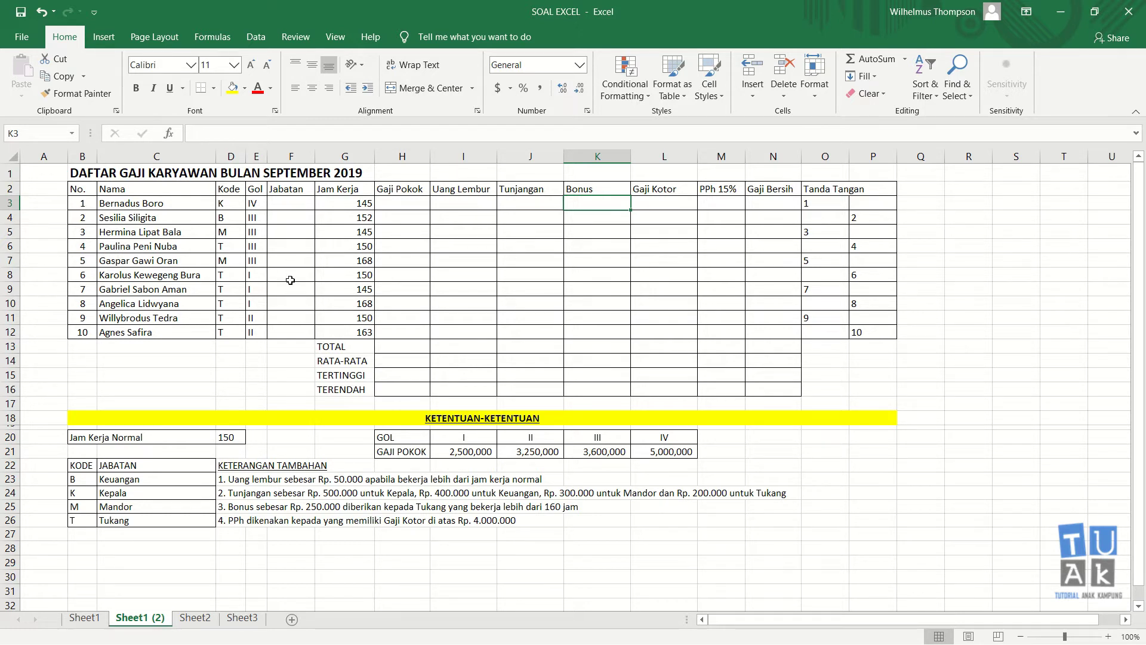
- Walk across row 3 from Gaji Pokok through Bonus to Gaji Kotor and PPh 15%
left_click(358, 291)
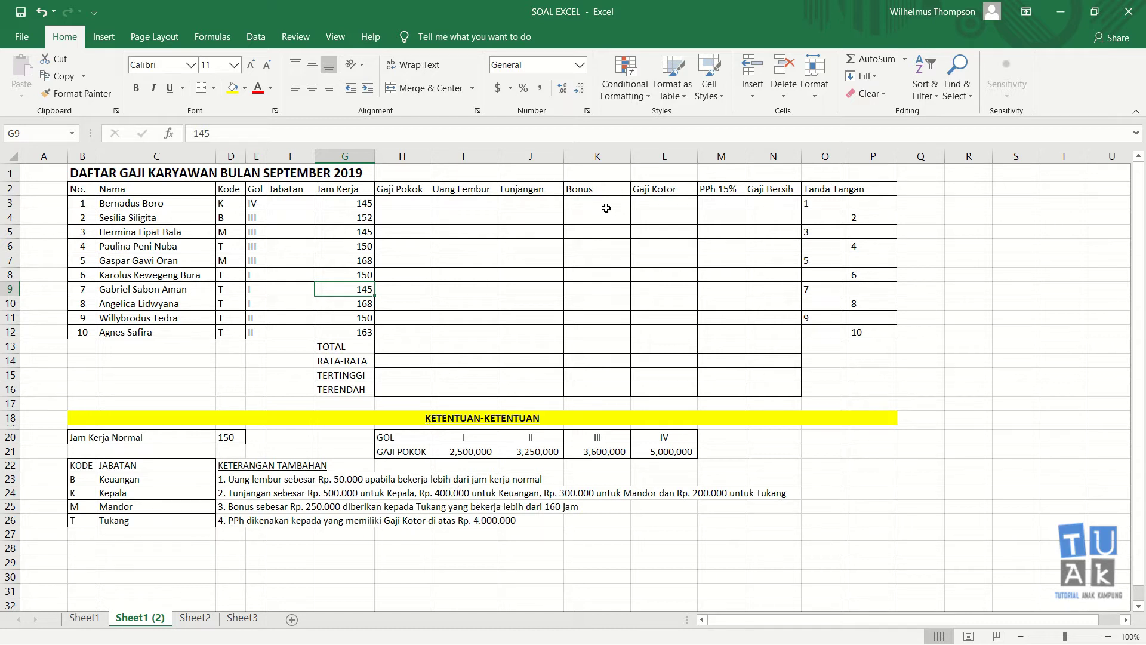
left_click(652, 203)
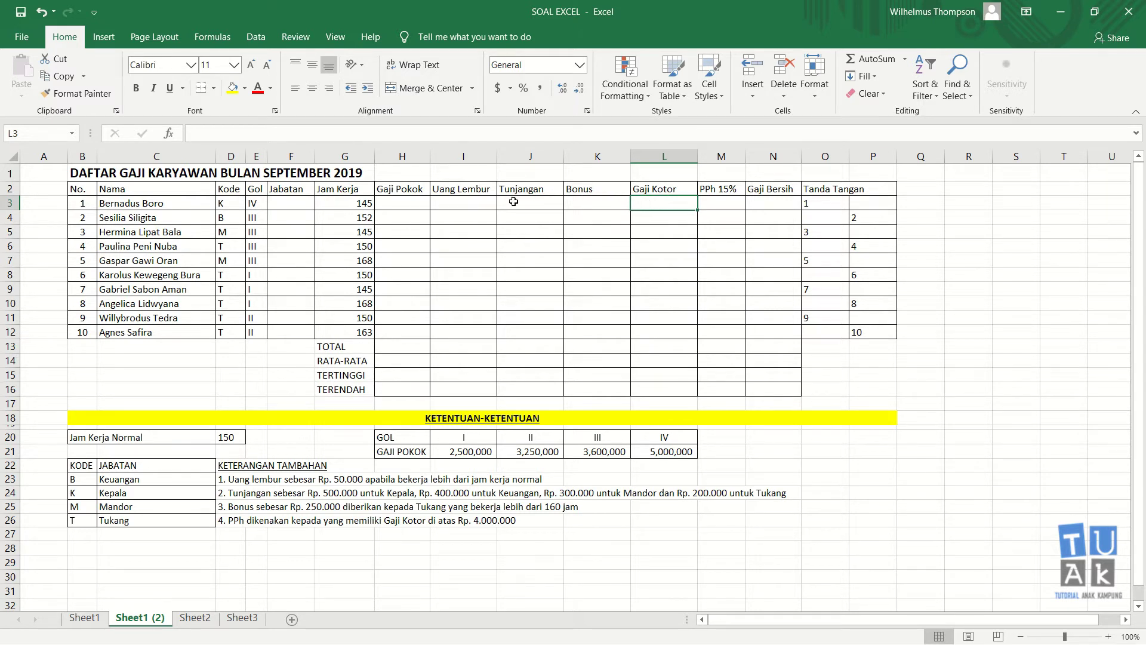
left_click(406, 208)
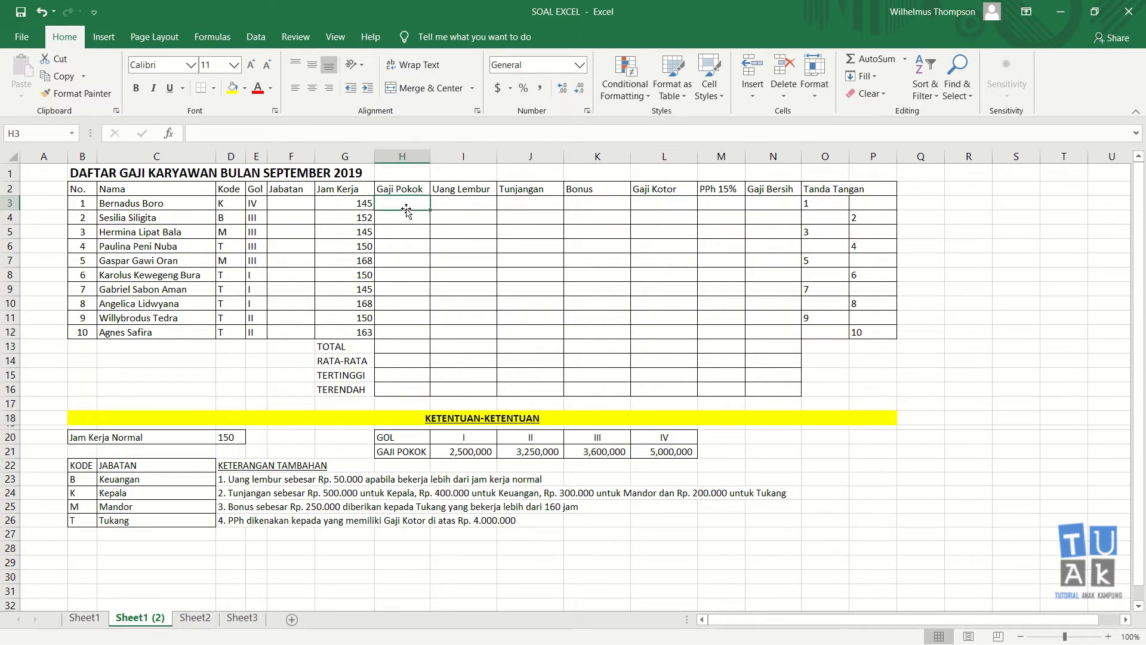
left_click(454, 204)
left_click(522, 206)
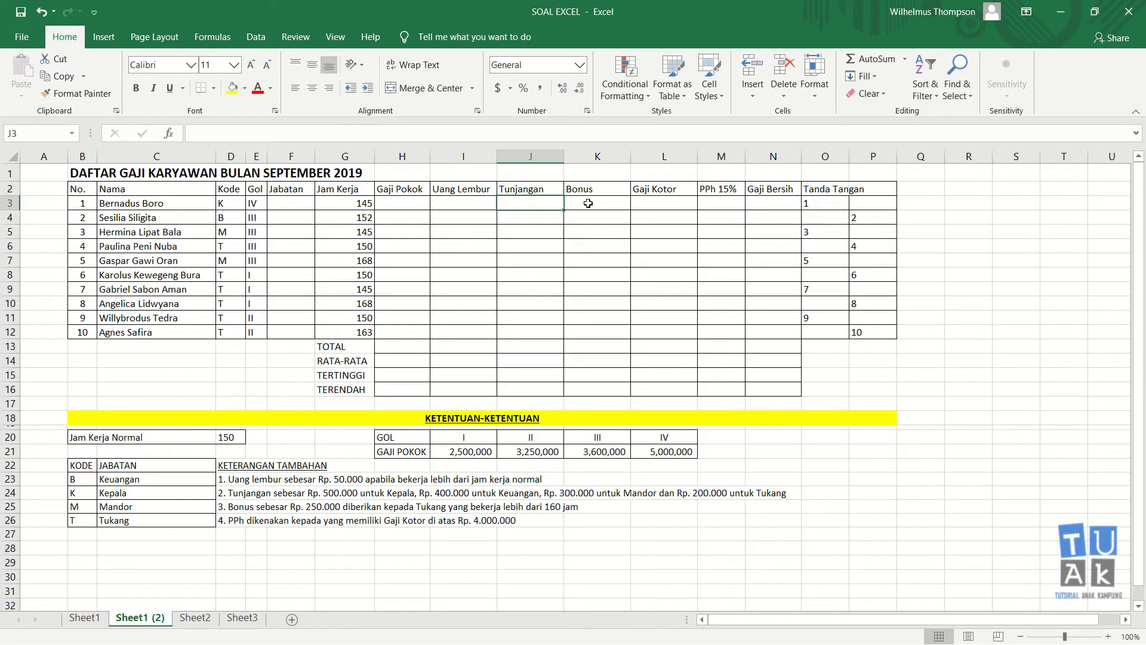
left_click(588, 204)
left_click(654, 204)
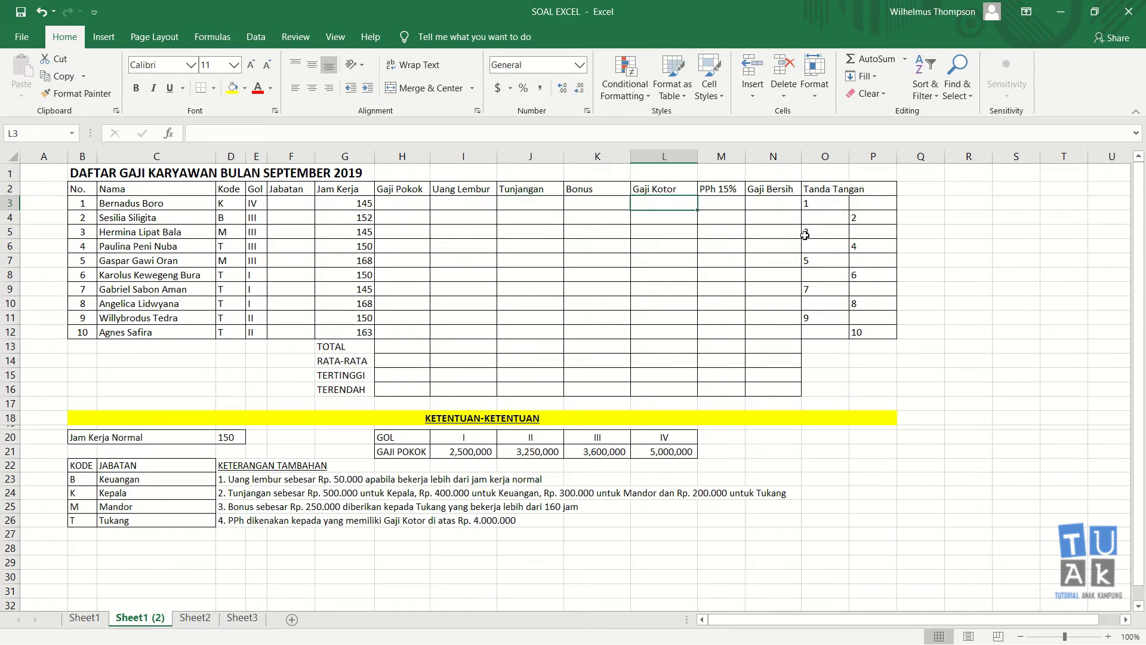
left_click(727, 199)
- Review Gaji Kotor, PPh 15% and Gaji Bersih, then the TOTAL and RATA-RATA rows
left_click_drag(665, 208, 667, 321)
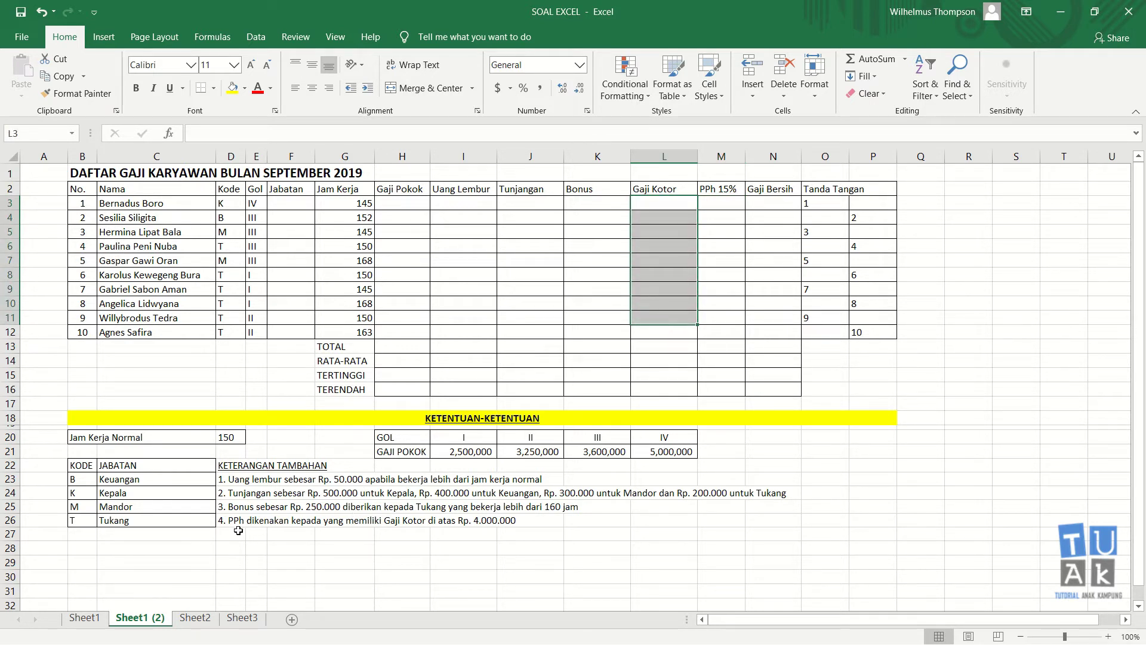
left_click(735, 203)
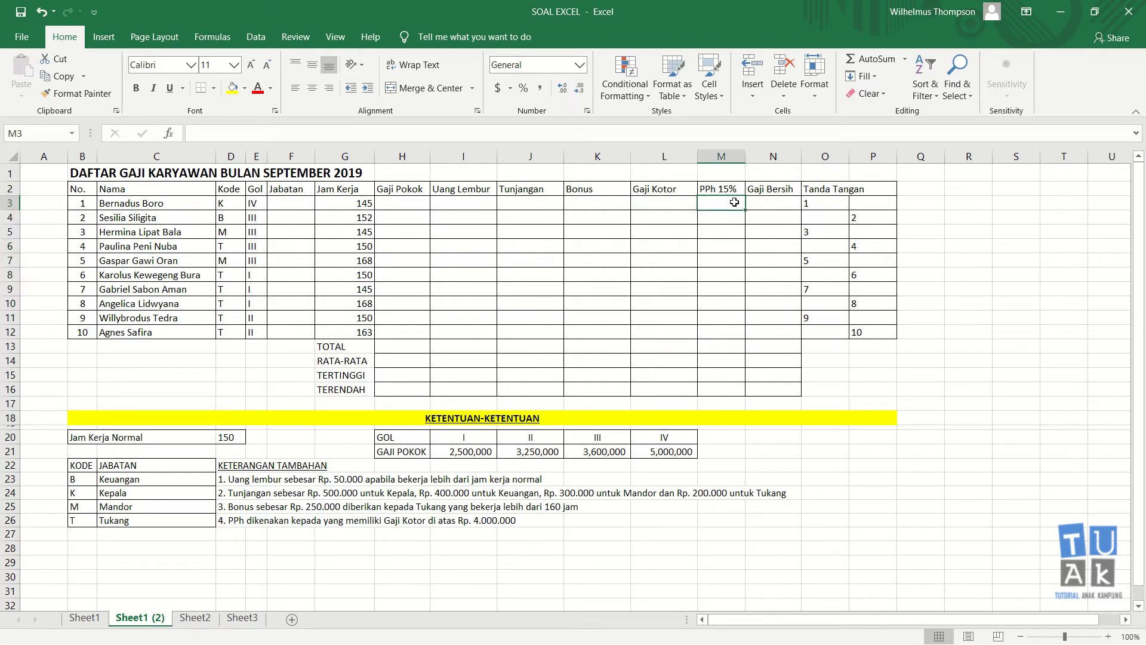
left_click(772, 199)
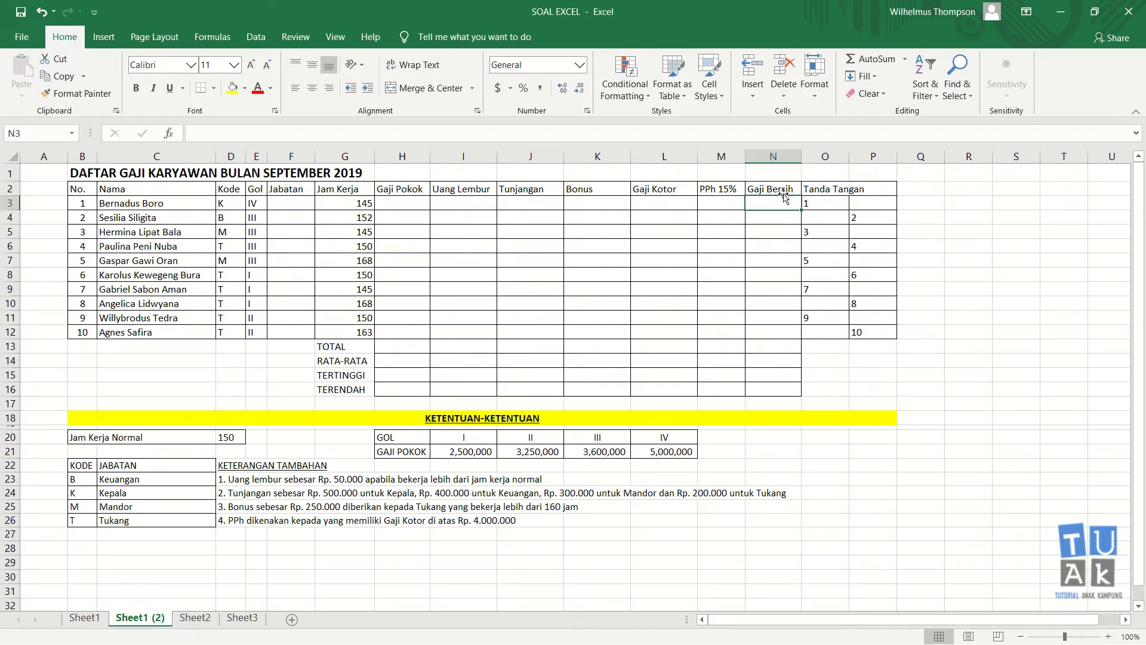
left_click(664, 201)
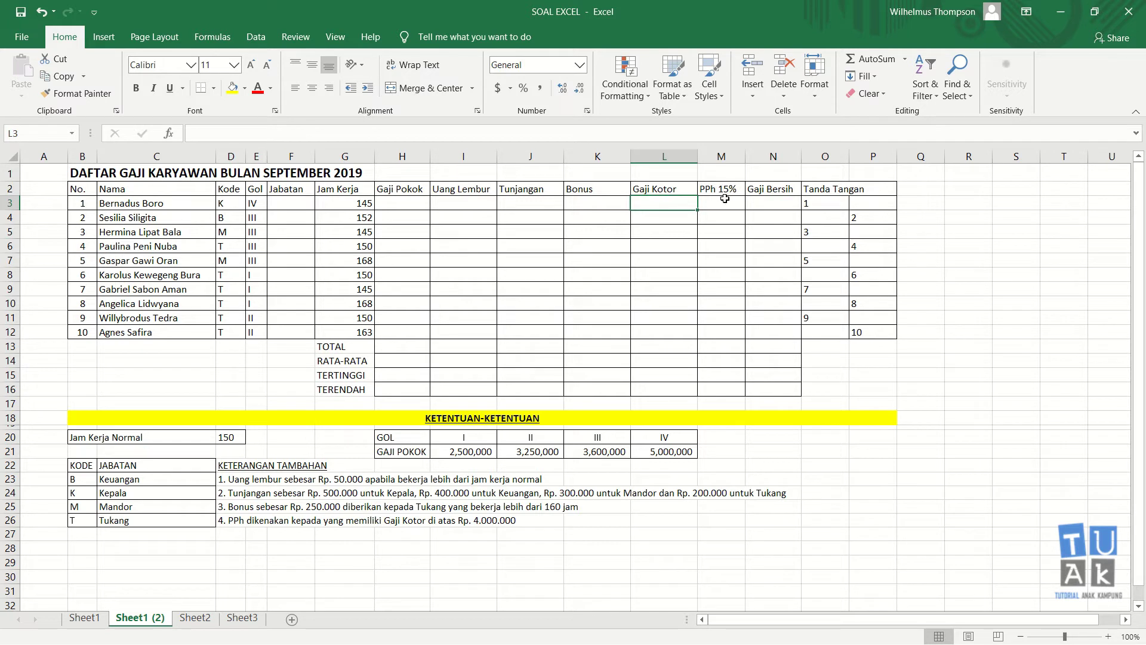
left_click(725, 200)
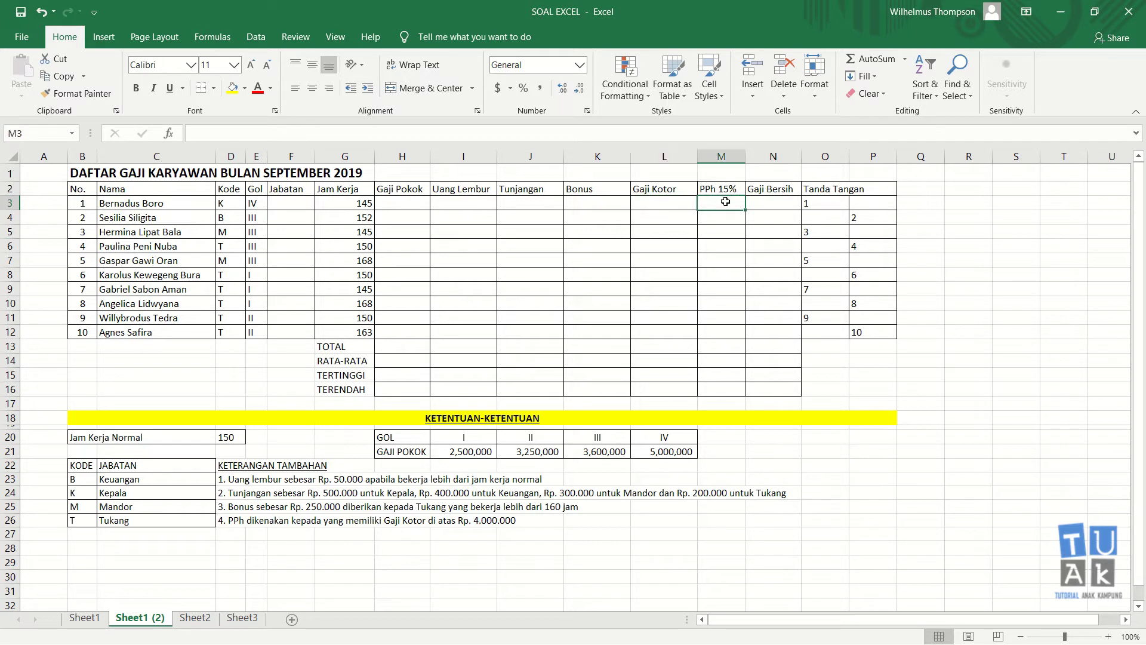
left_click(773, 203)
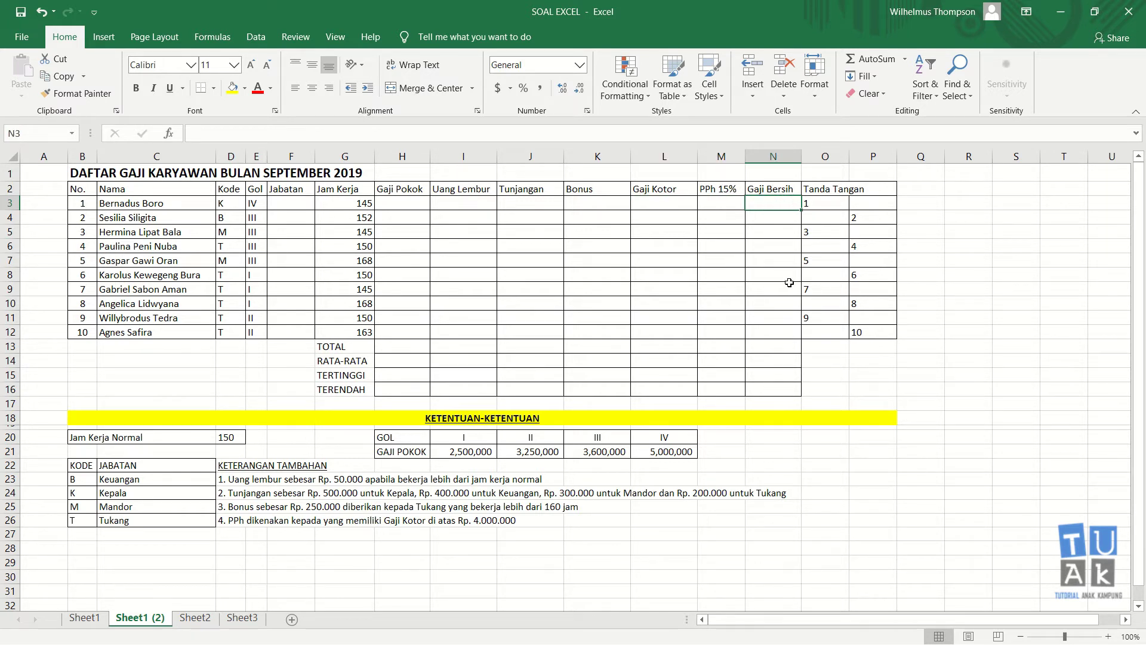
left_click(397, 350)
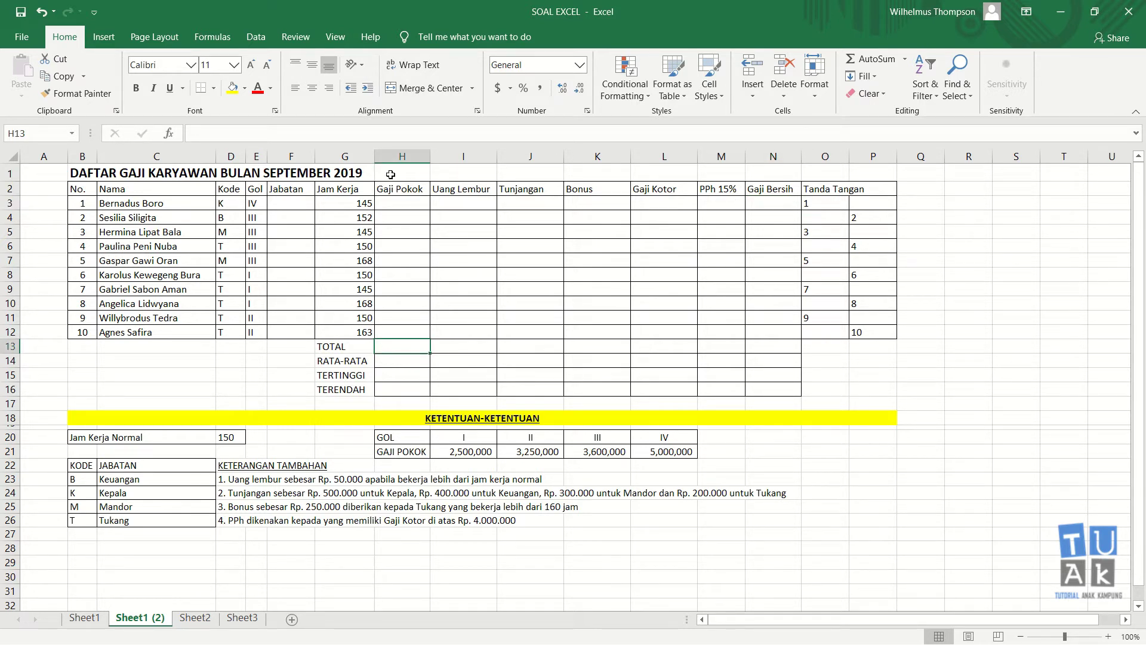
left_click(409, 362)
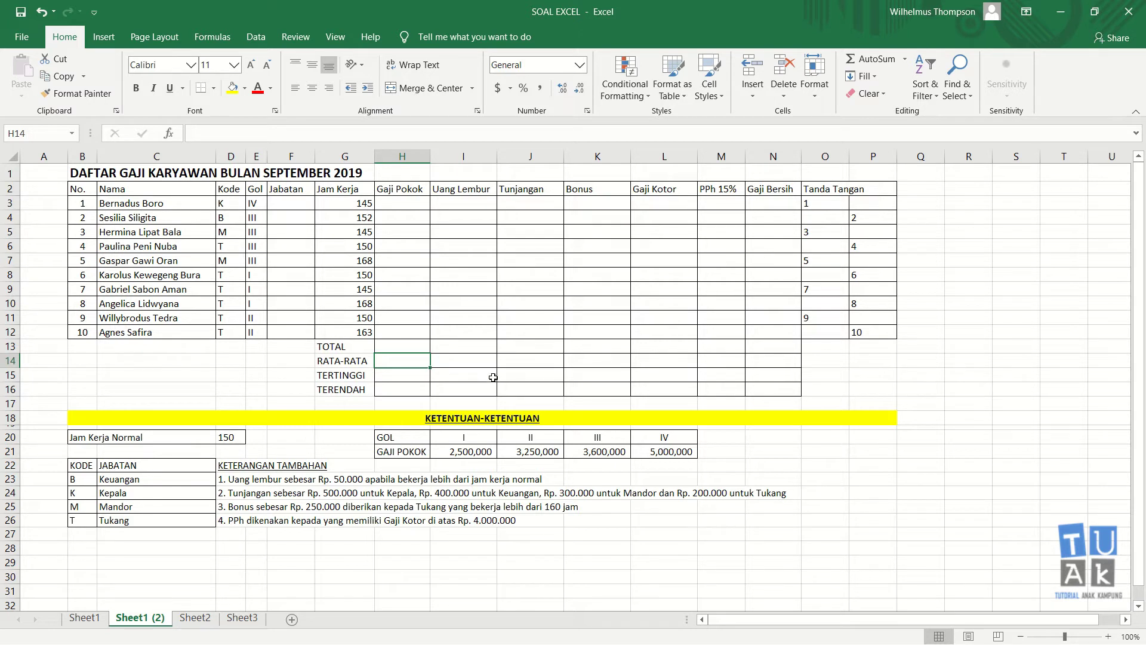
- Revisit the KODE/JABATAN reference table and step through the Jabatan column
left_click(298, 202)
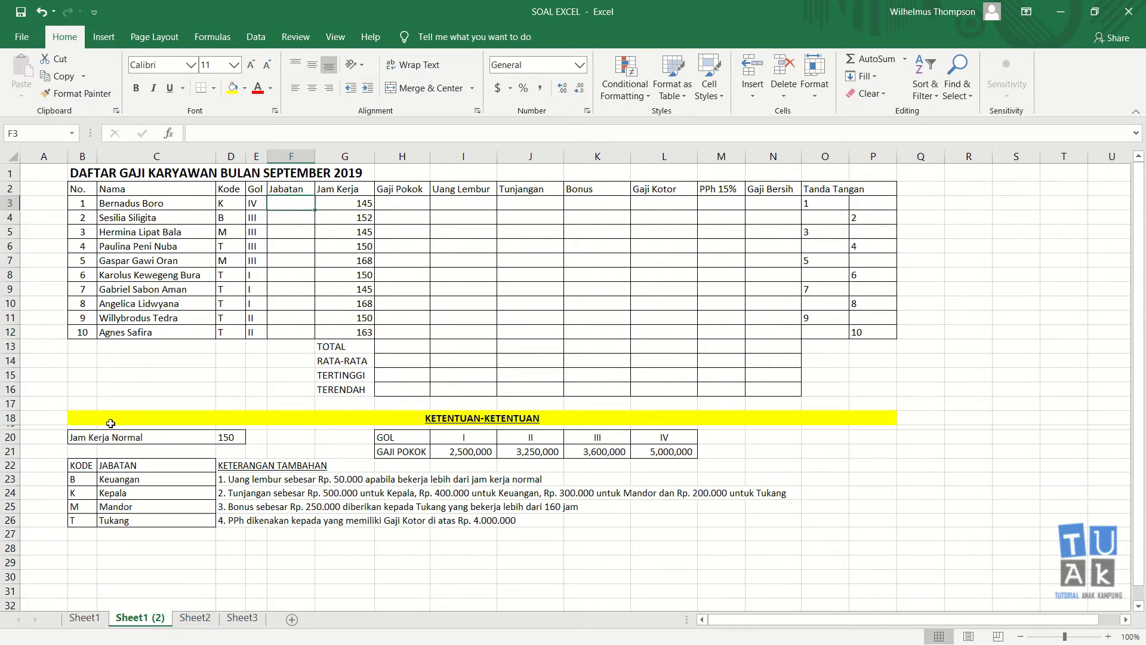
mouse_move(77, 466)
left_mouse_down()
mouse_move(146, 495)
mouse_move(146, 520)
left_mouse_up()
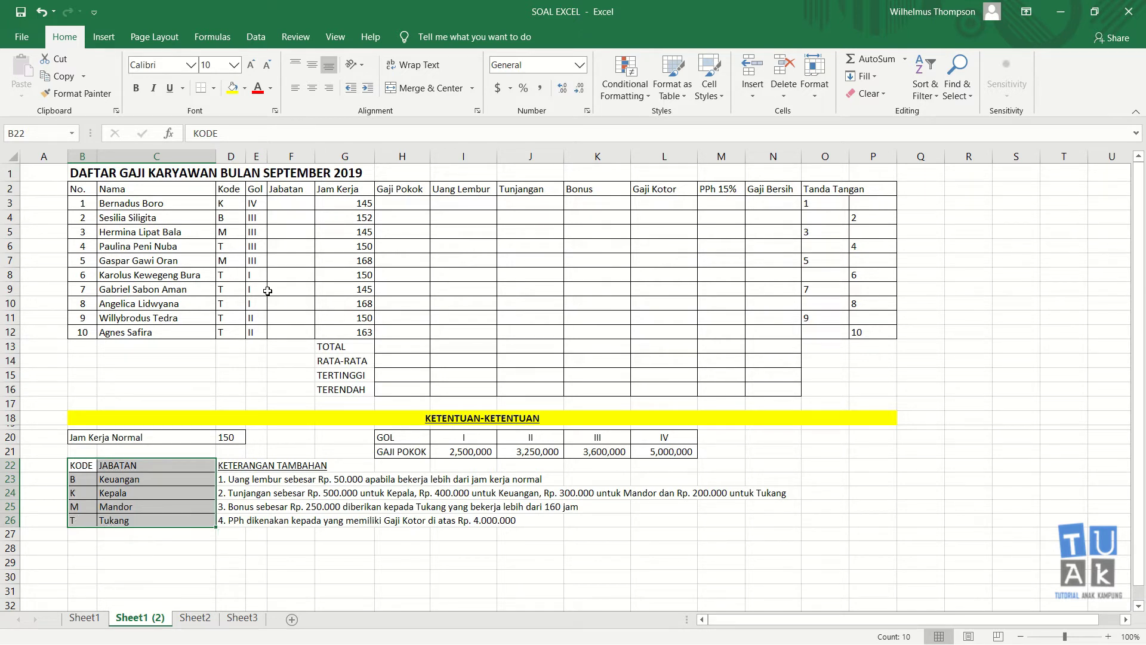
left_click(285, 204)
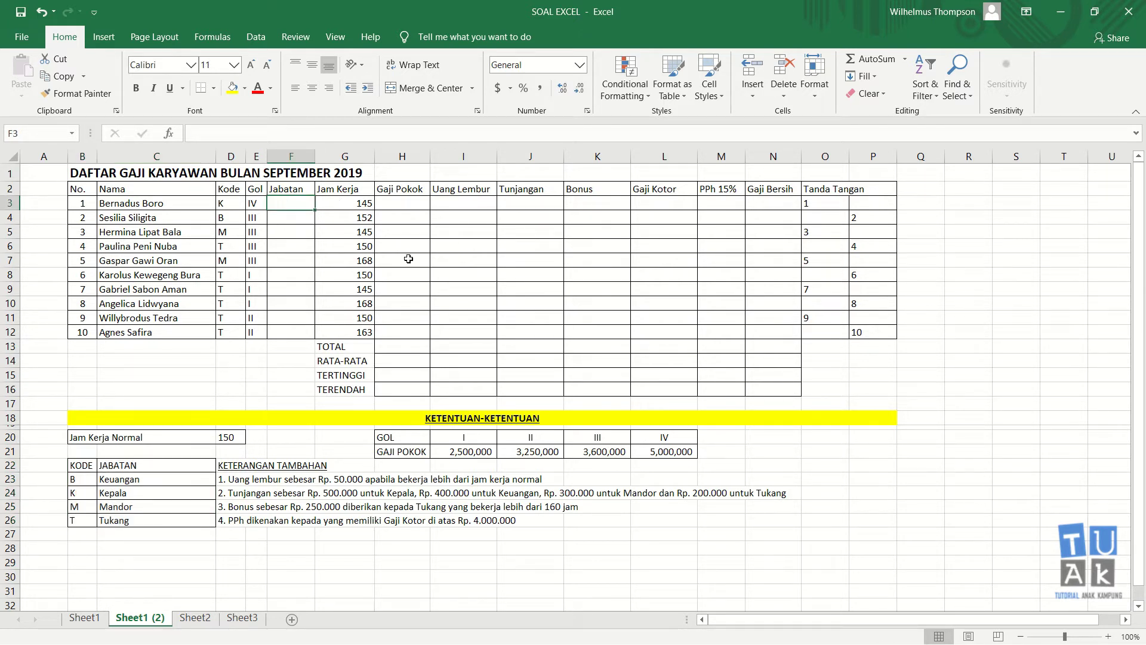
key("Down")
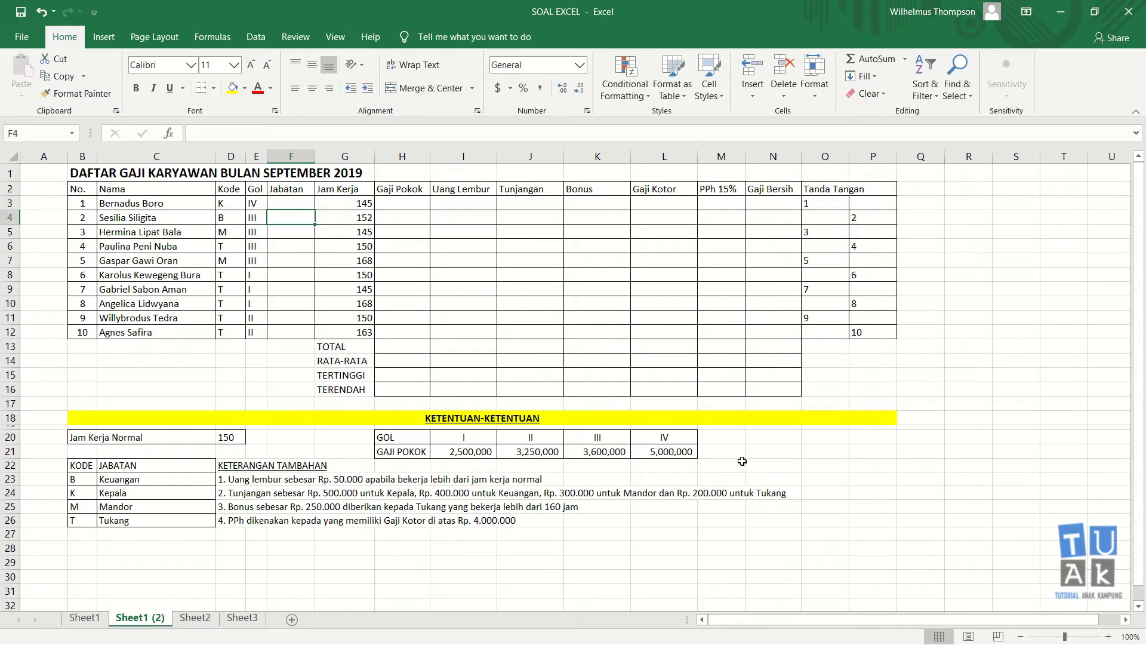
key("Down")
key("Up")
key("Up")
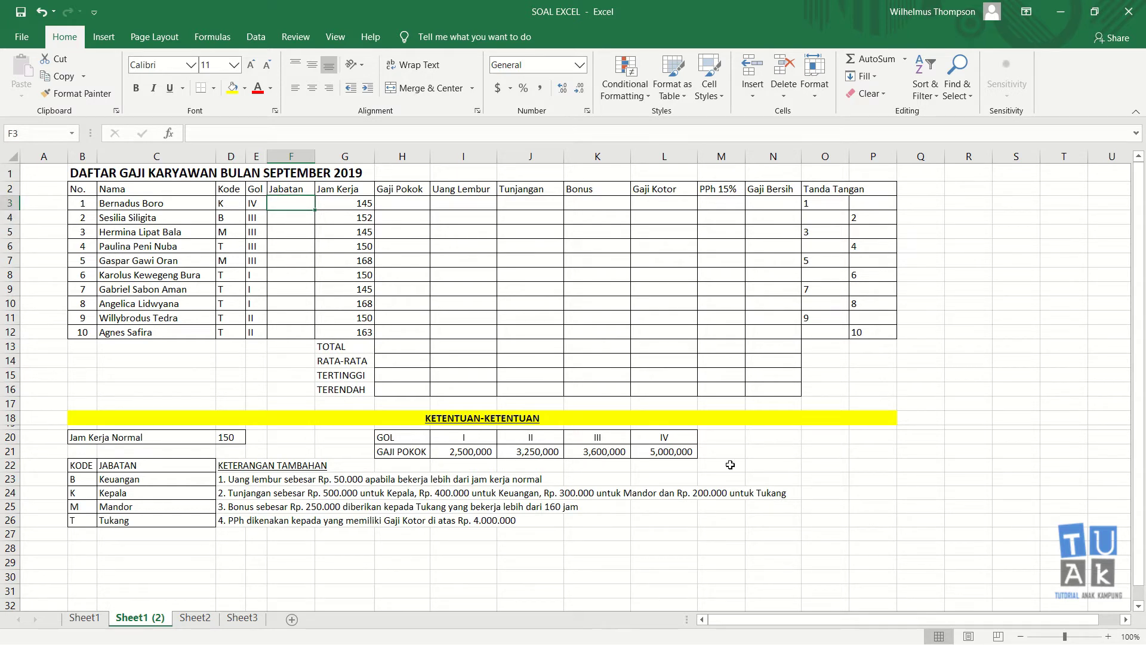
- Zoom the sheet to 130%, bring row 1 into view, and select F3
scroll(701, 480, "up", 1, "ctrl")
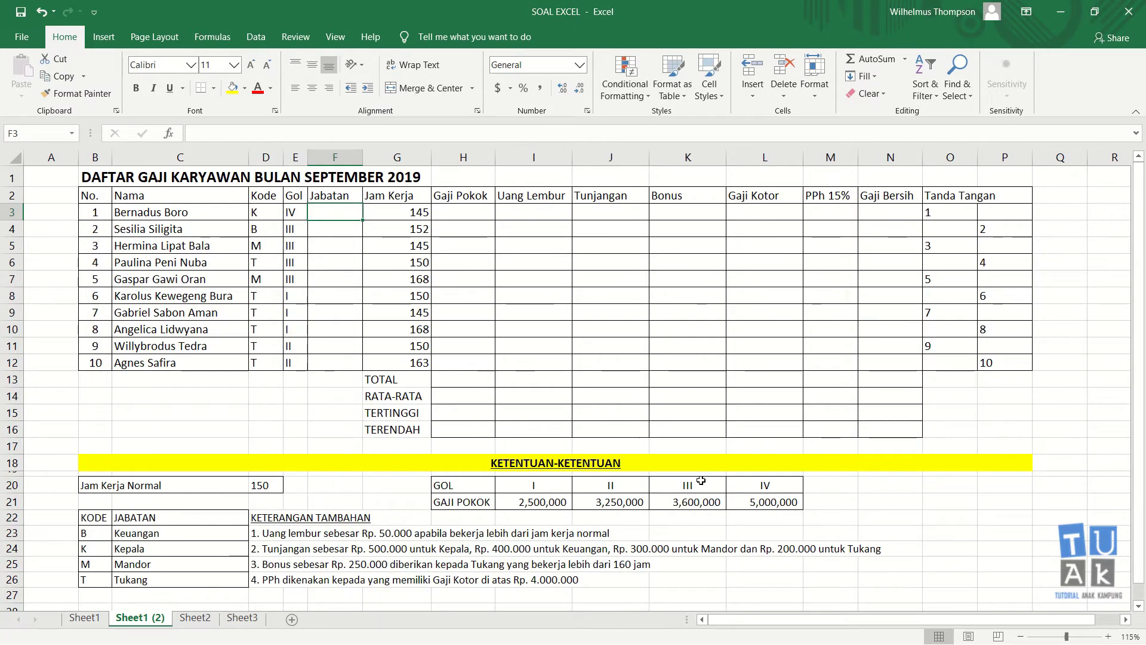
scroll(701, 480, "up", 1)
left_click(260, 392)
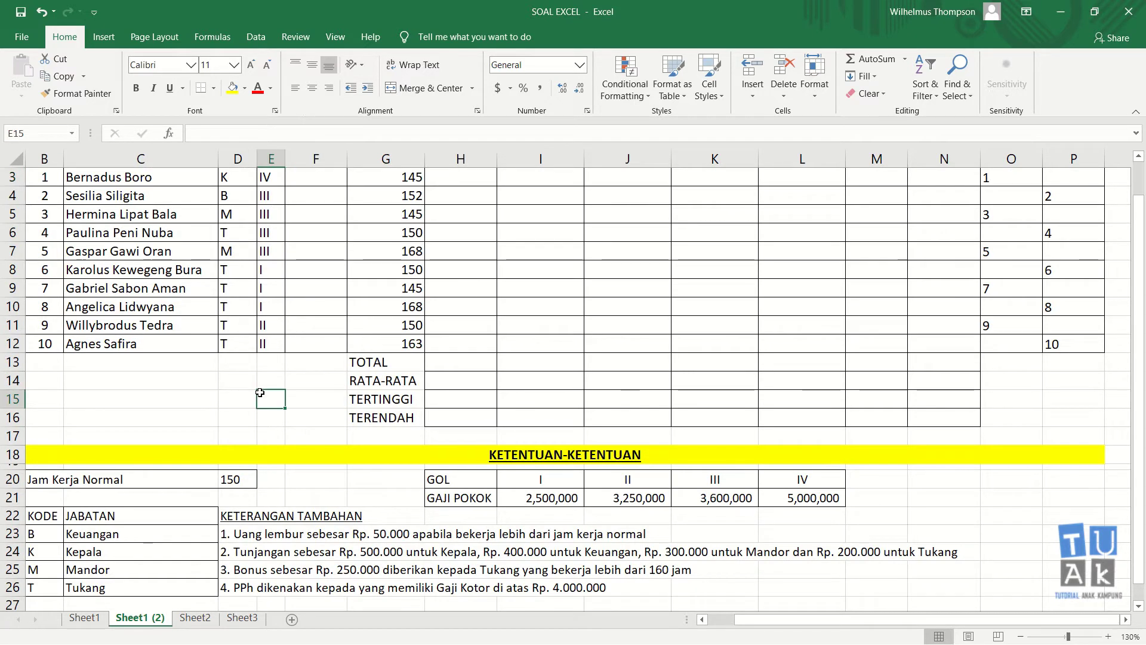
scroll(260, 392, "up", 1)
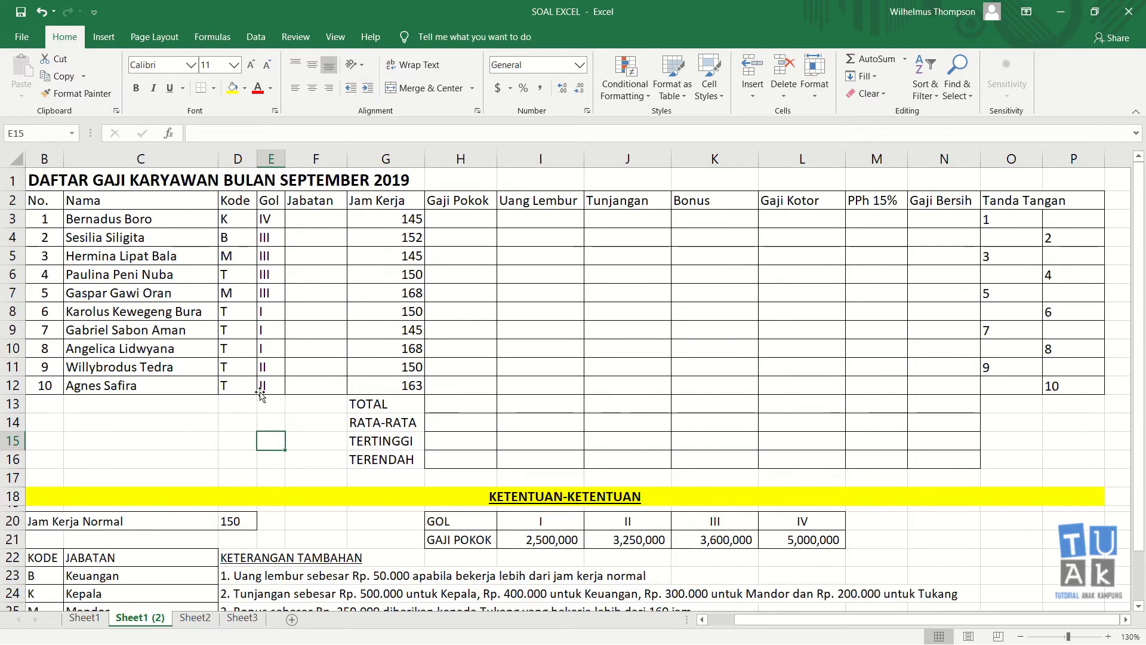
left_click(202, 403)
key("Home")
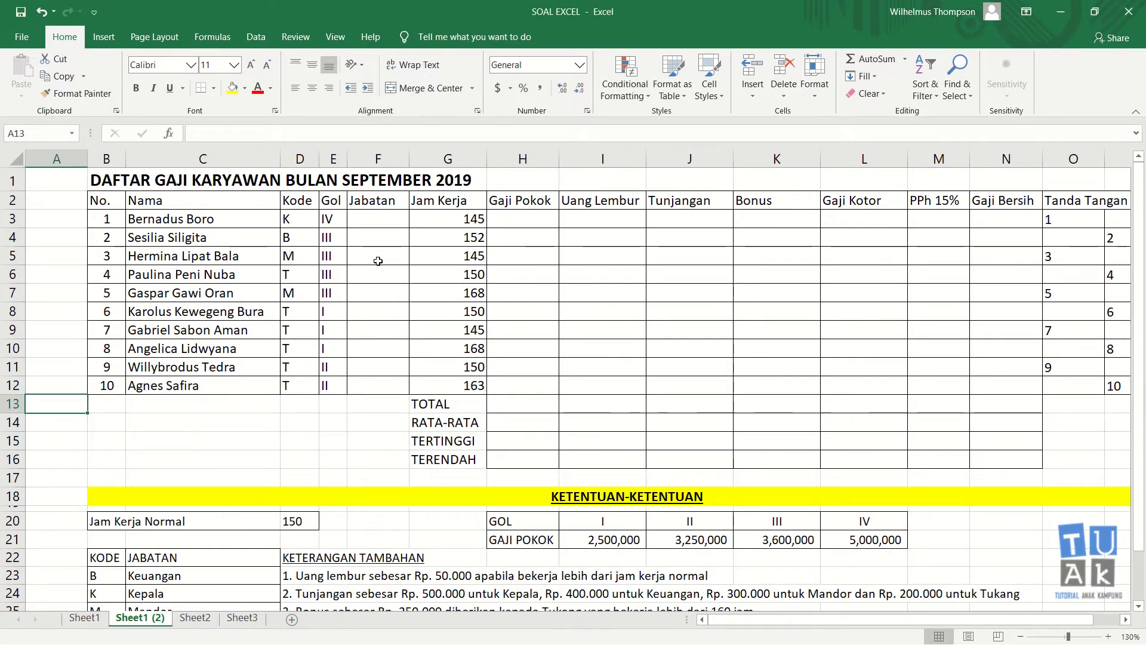
left_click(378, 221)
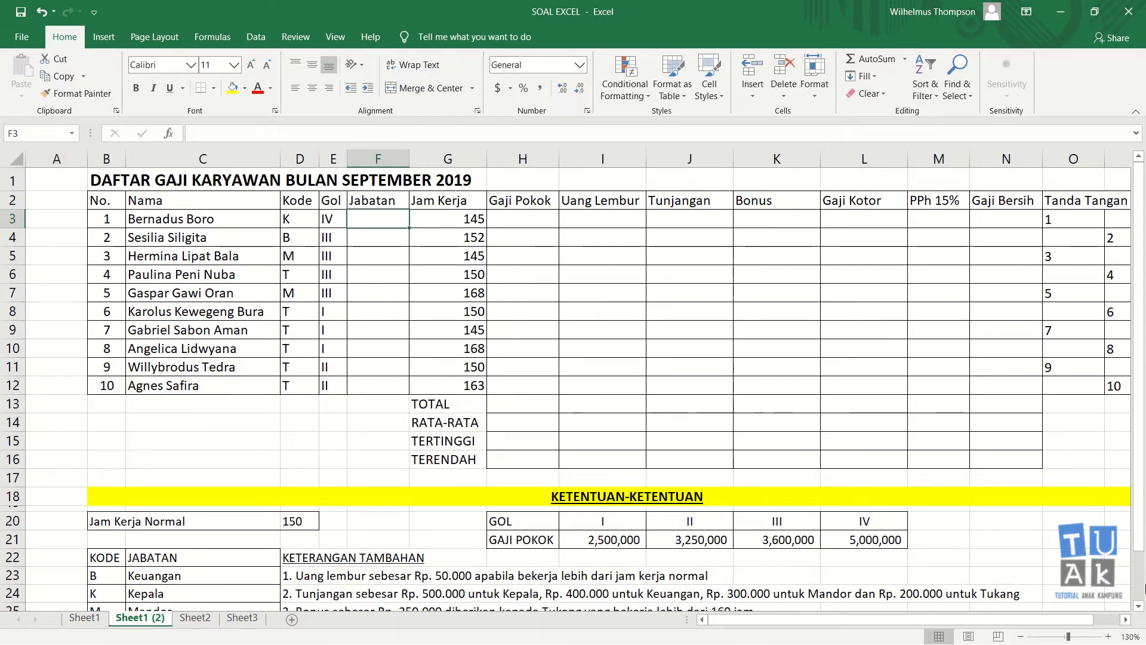
- Begin a VLOOKUP in F3 on D3 against the absolute range $B$22:$C$26
type("=")
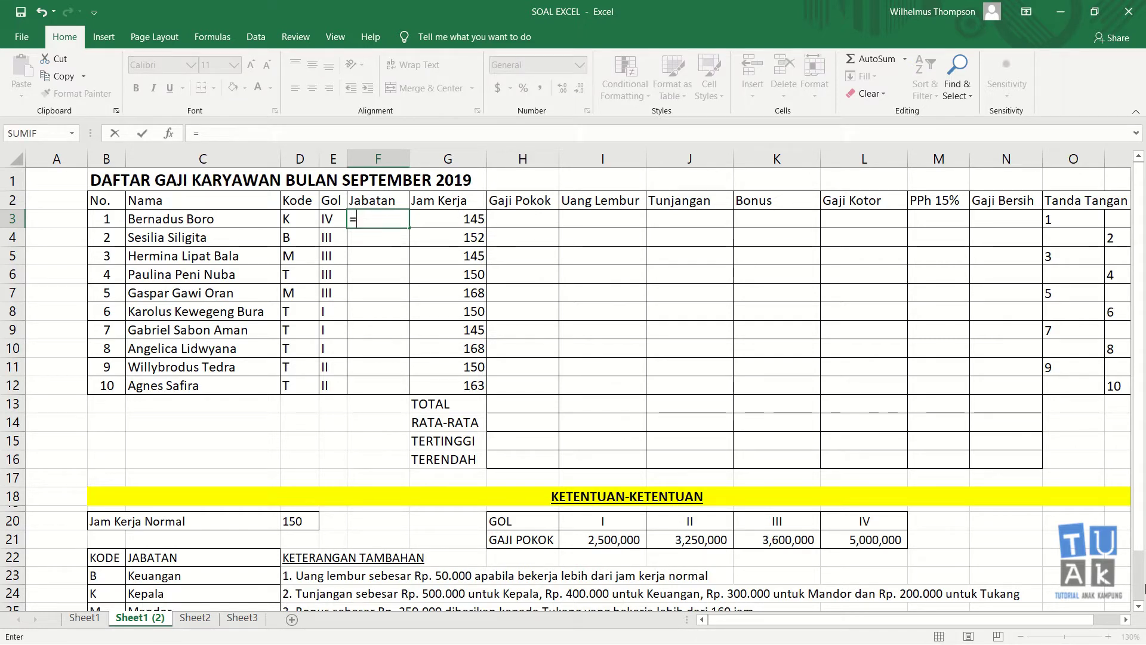
type("vl")
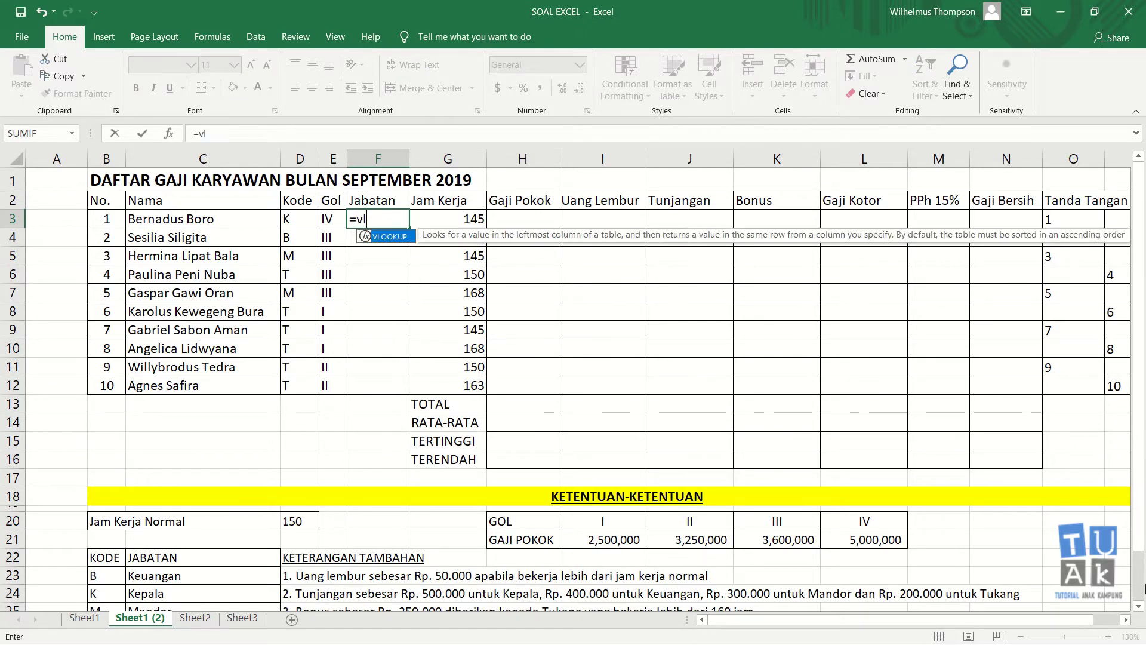
type("ookup")
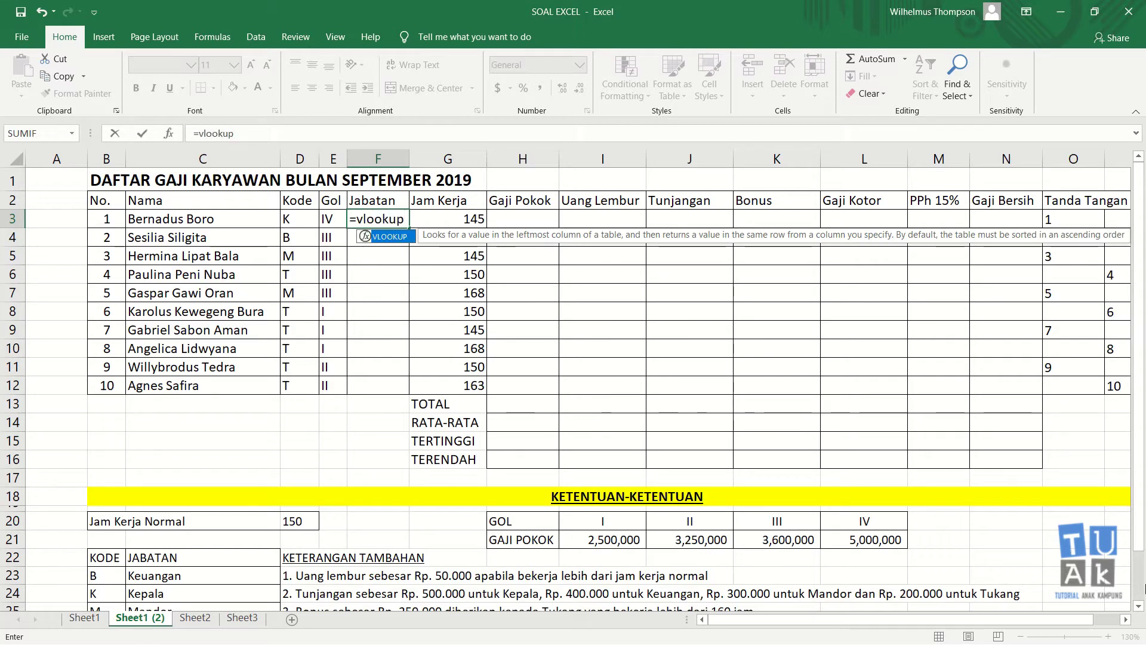
type("(")
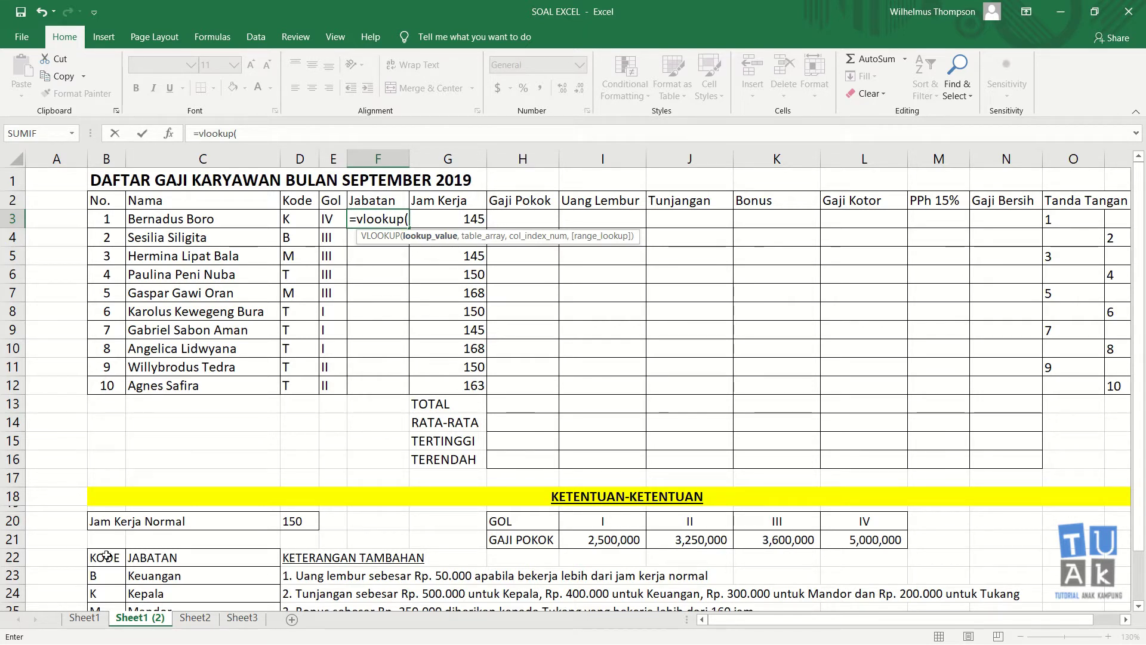
left_click(288, 219)
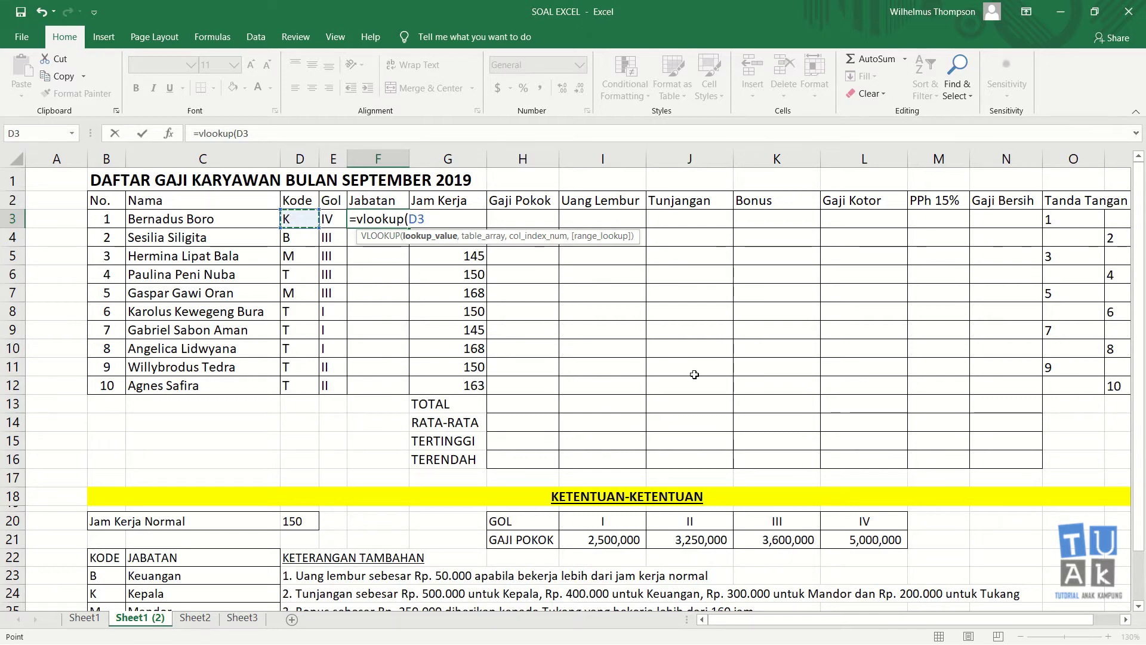
type(",")
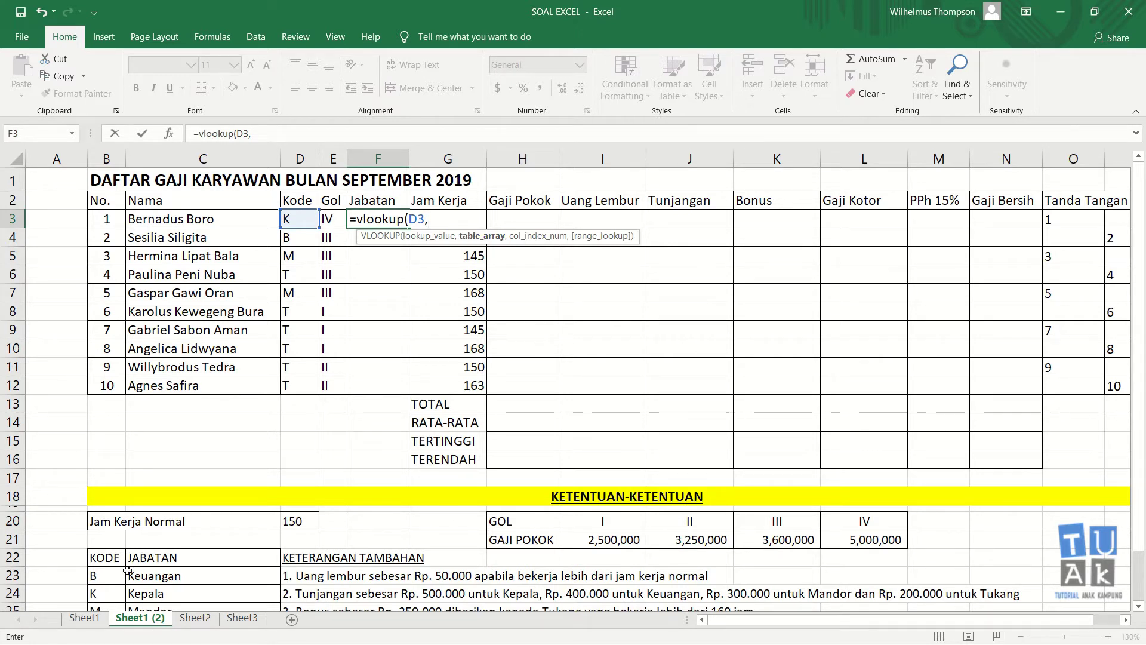
left_click_drag(117, 558, 153, 599)
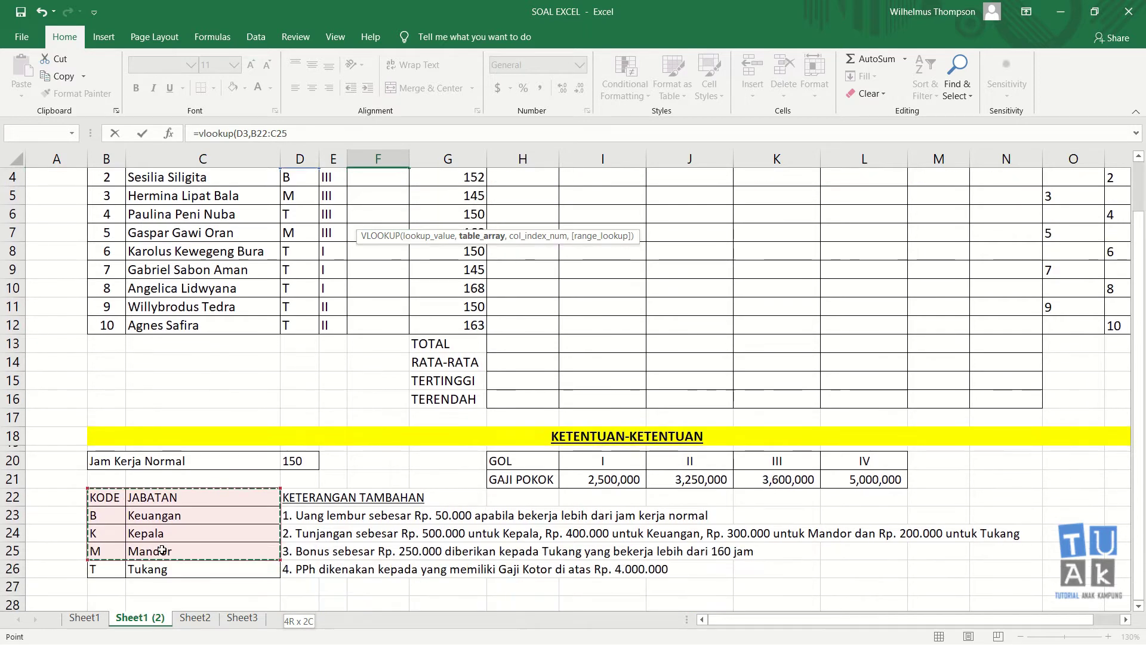
mouse_move(153, 600)
left_mouse_down()
mouse_move(117, 501)
mouse_move(203, 569)
left_mouse_up()
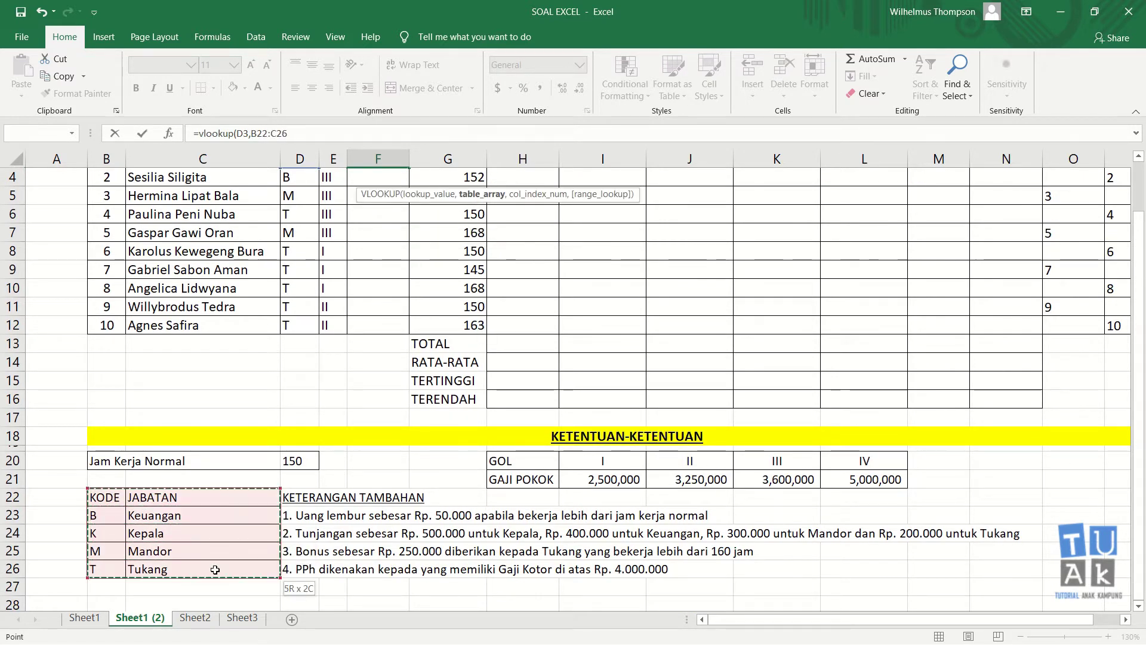
scroll(470, 310, "up", 1)
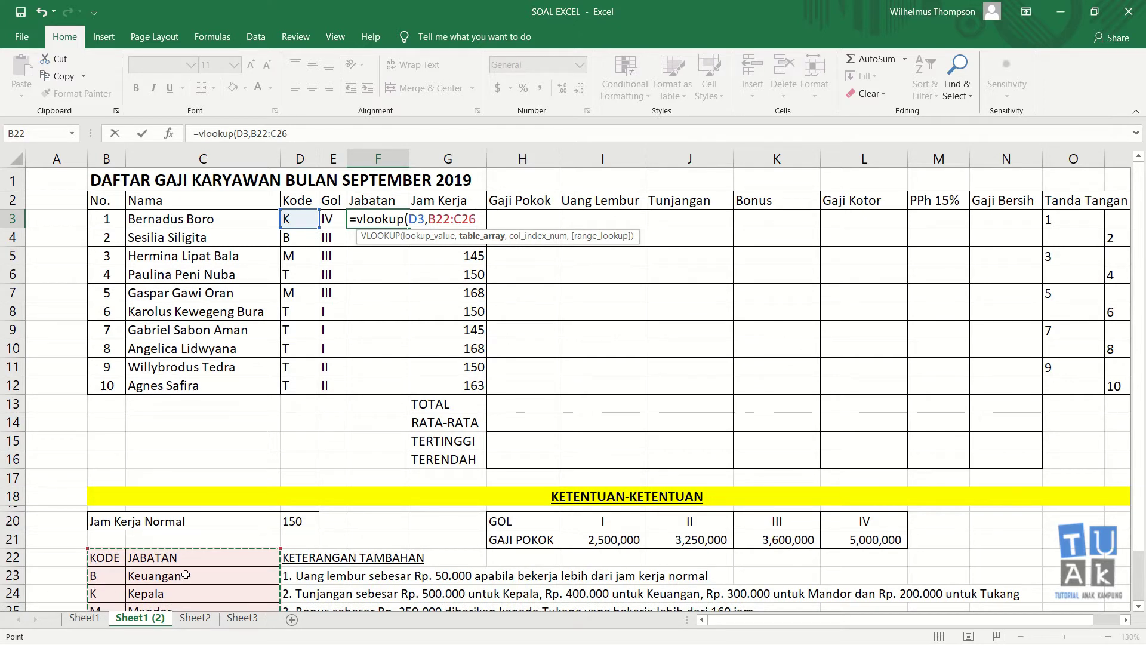
key("F4")
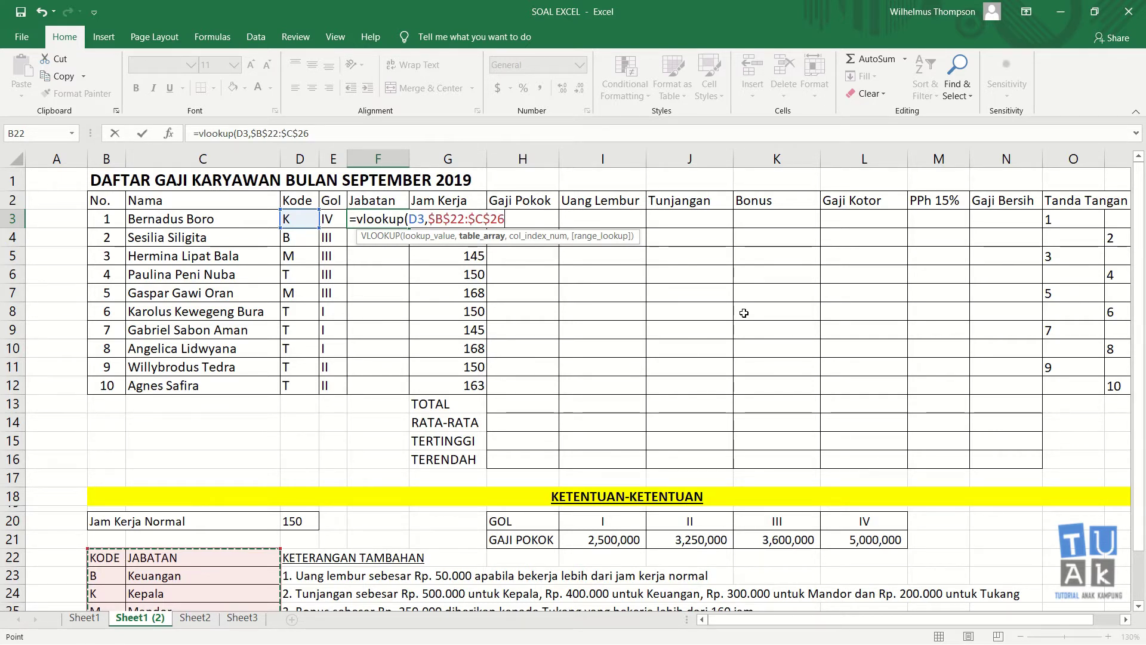
- Complete it with column index 2 and exact match 0, so F3 shows Kepala
type(",")
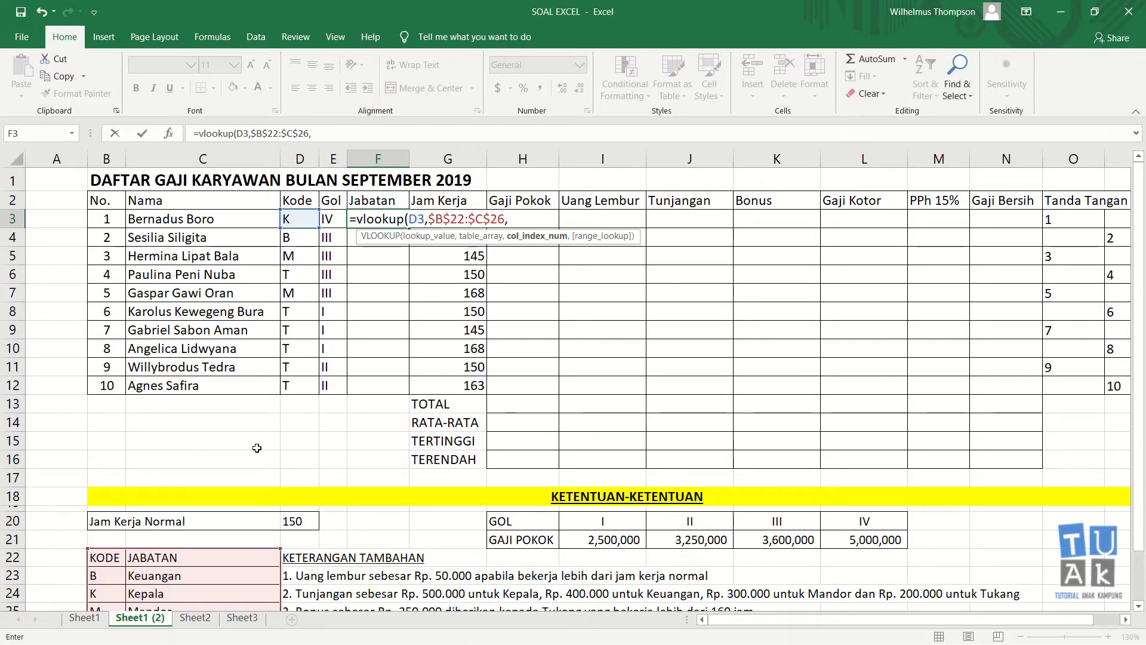
scroll(257, 448, "down", 1)
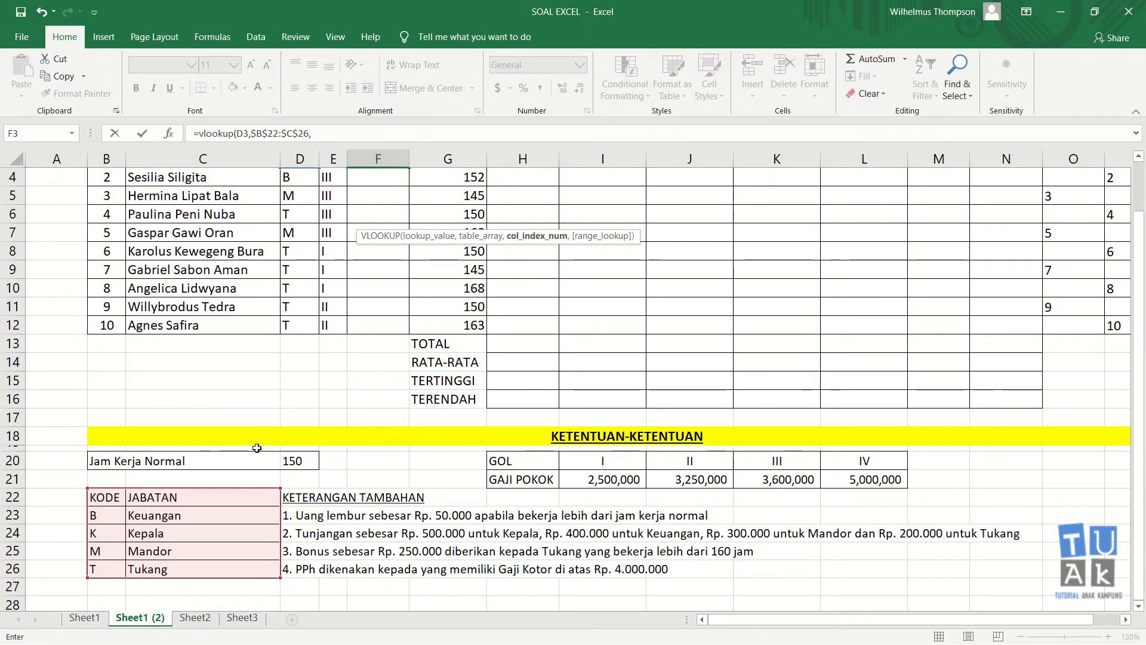
scroll(257, 449, "up", 1)
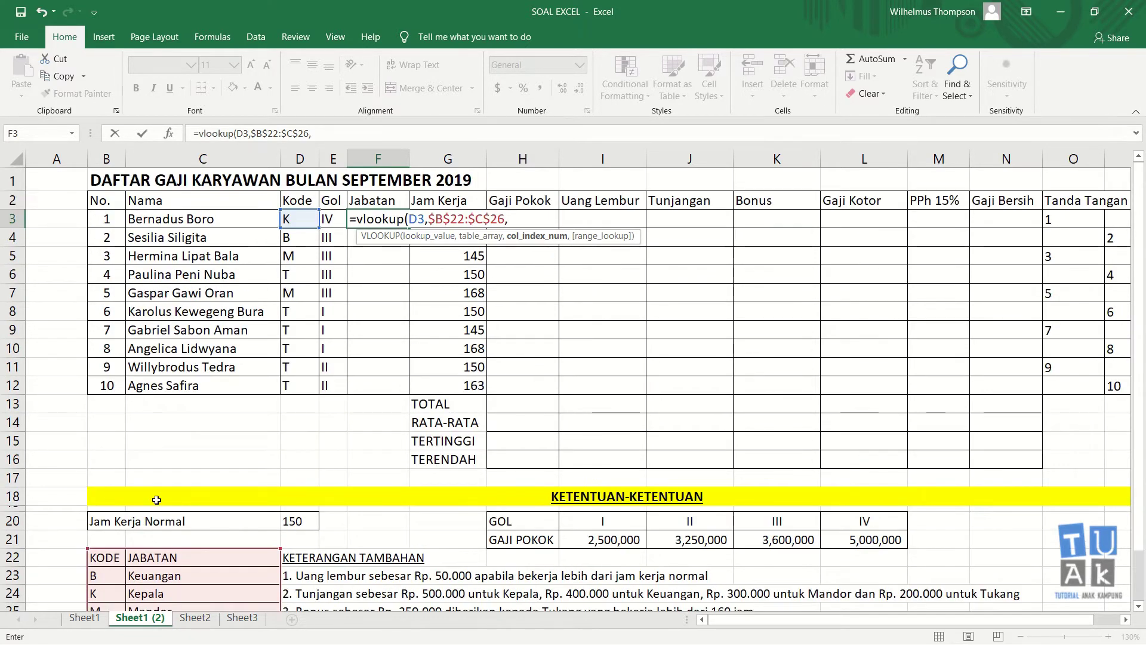
scroll(155, 507, "down", 1)
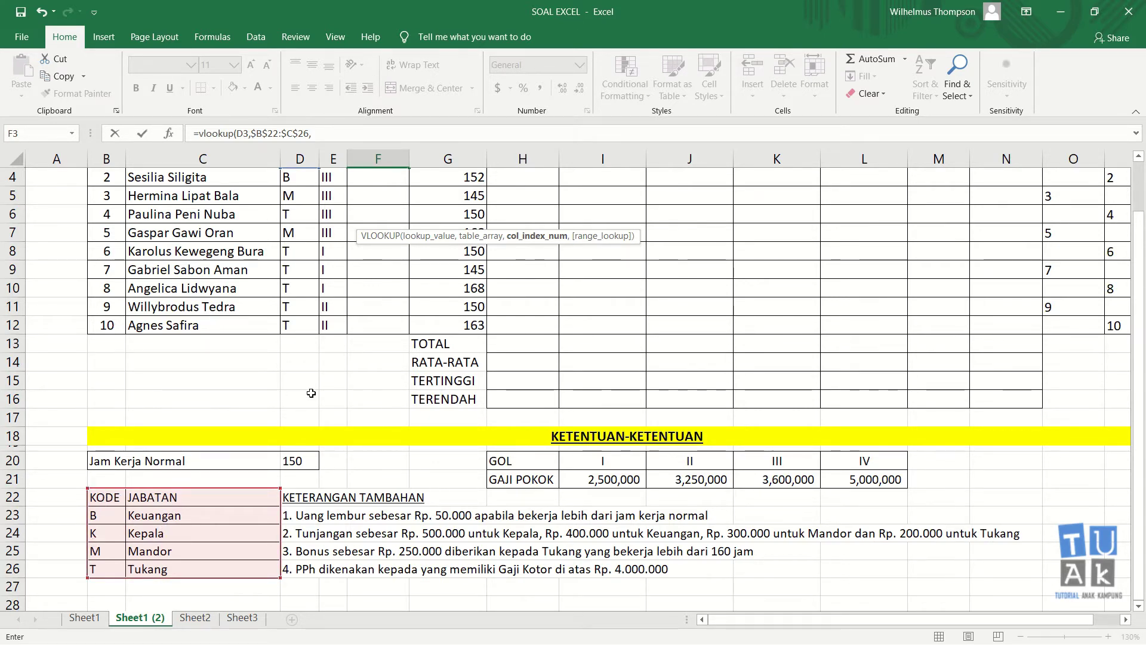
scroll(259, 442, "up", 1)
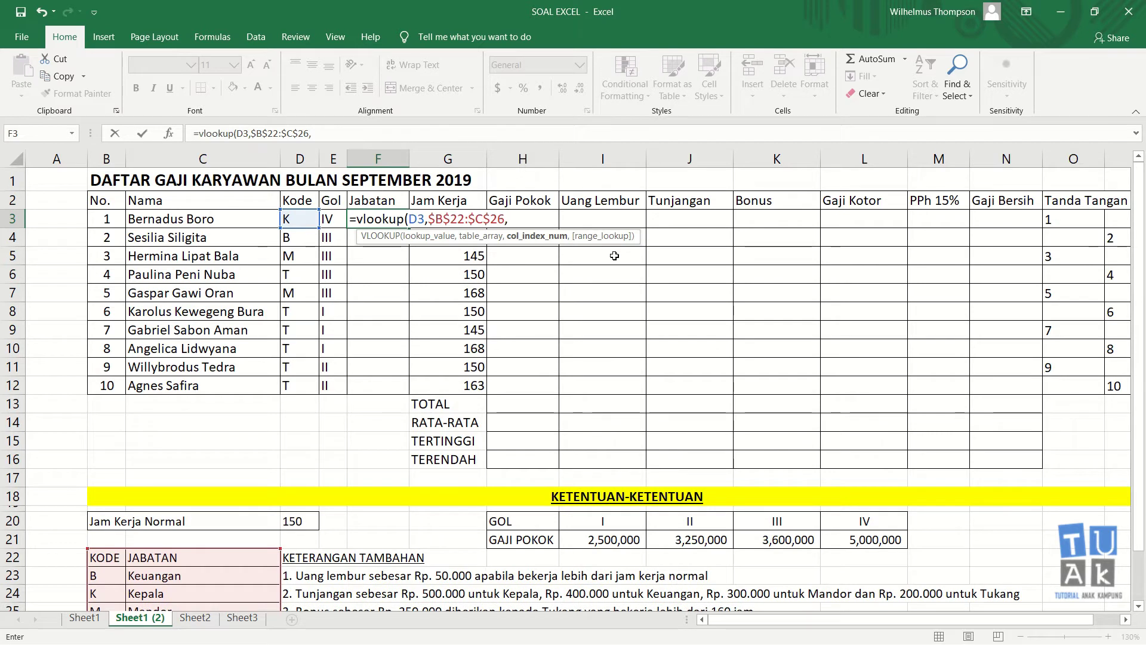
type("2,0")
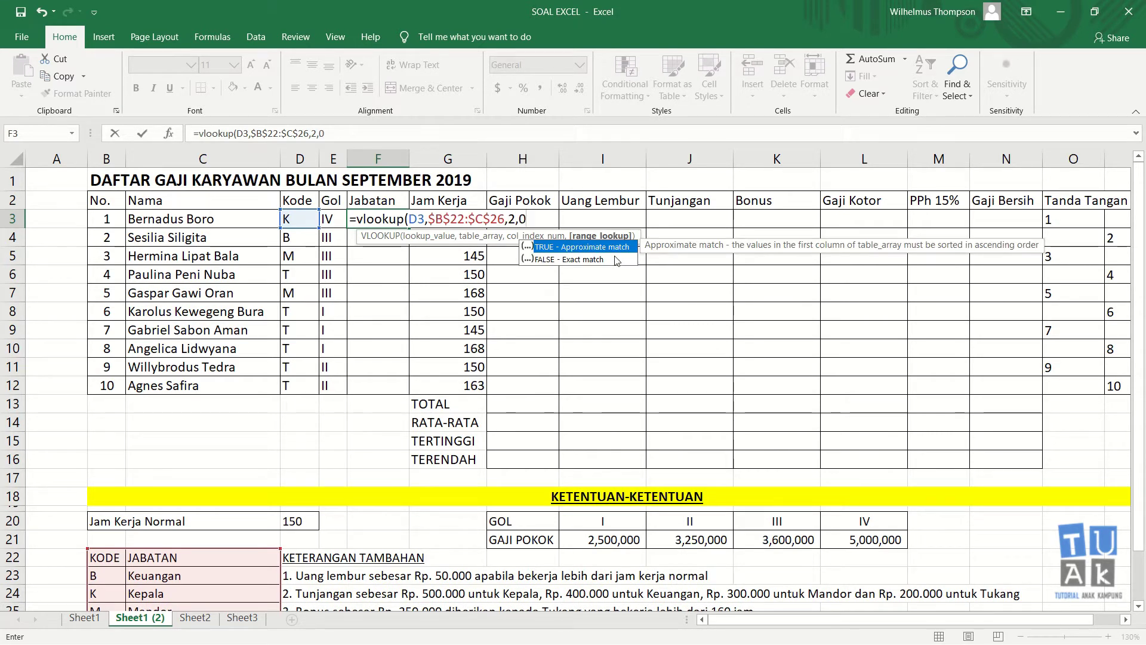
type(")")
key("Return")
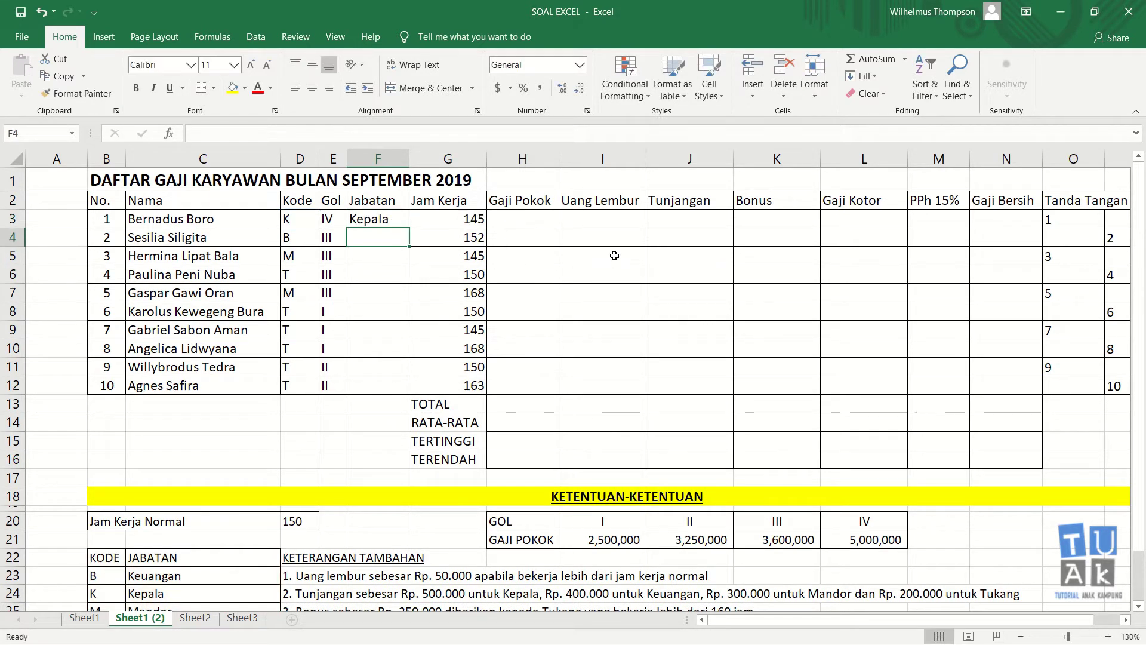
left_click(371, 220)
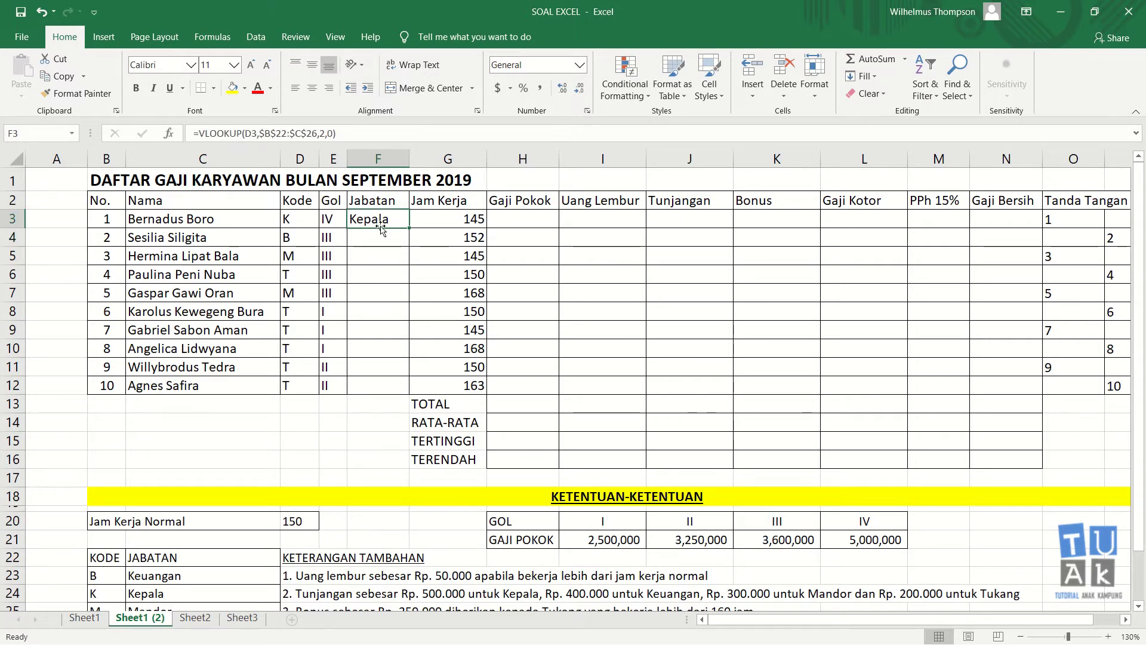
scroll(282, 304, "down", 1)
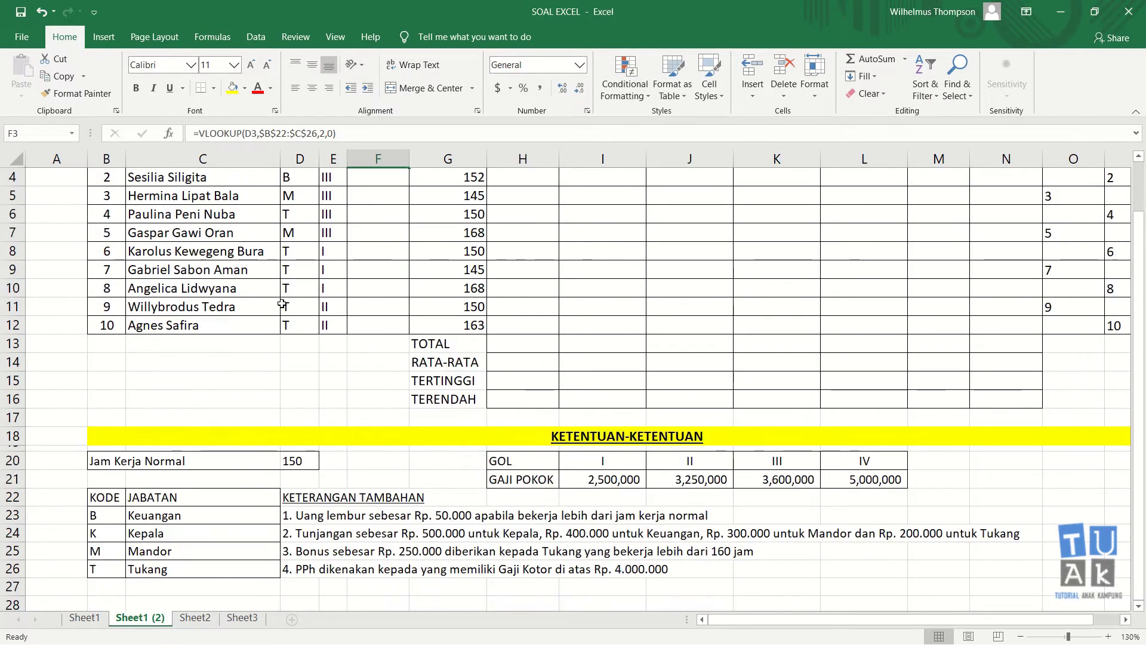
scroll(351, 244, "up", 1)
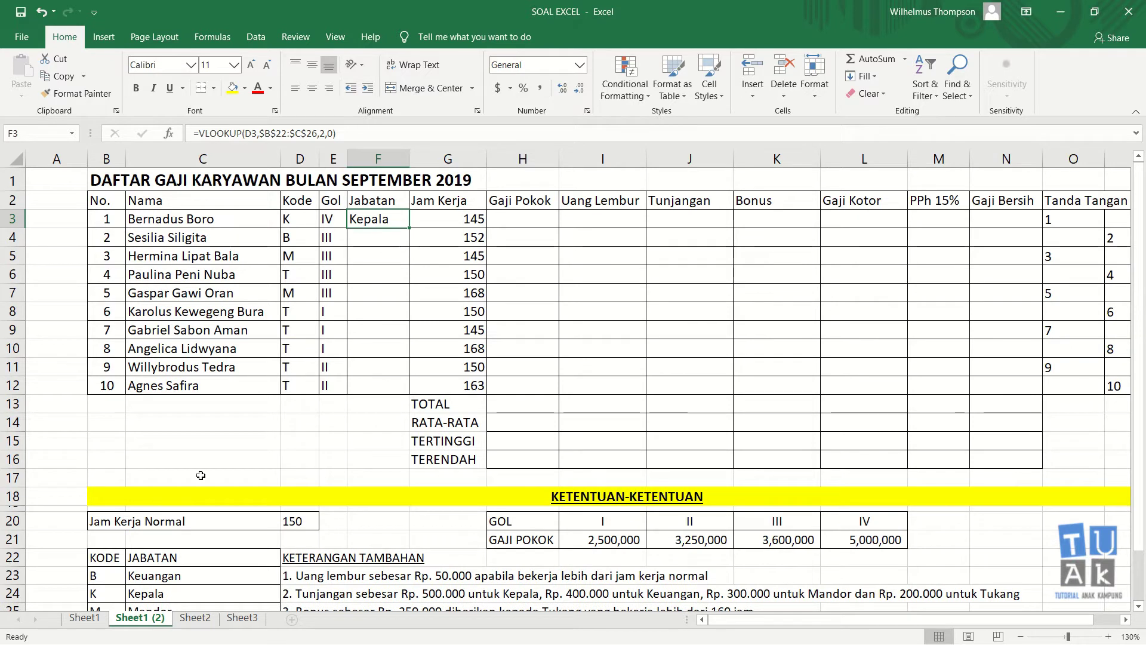
left_click(113, 597)
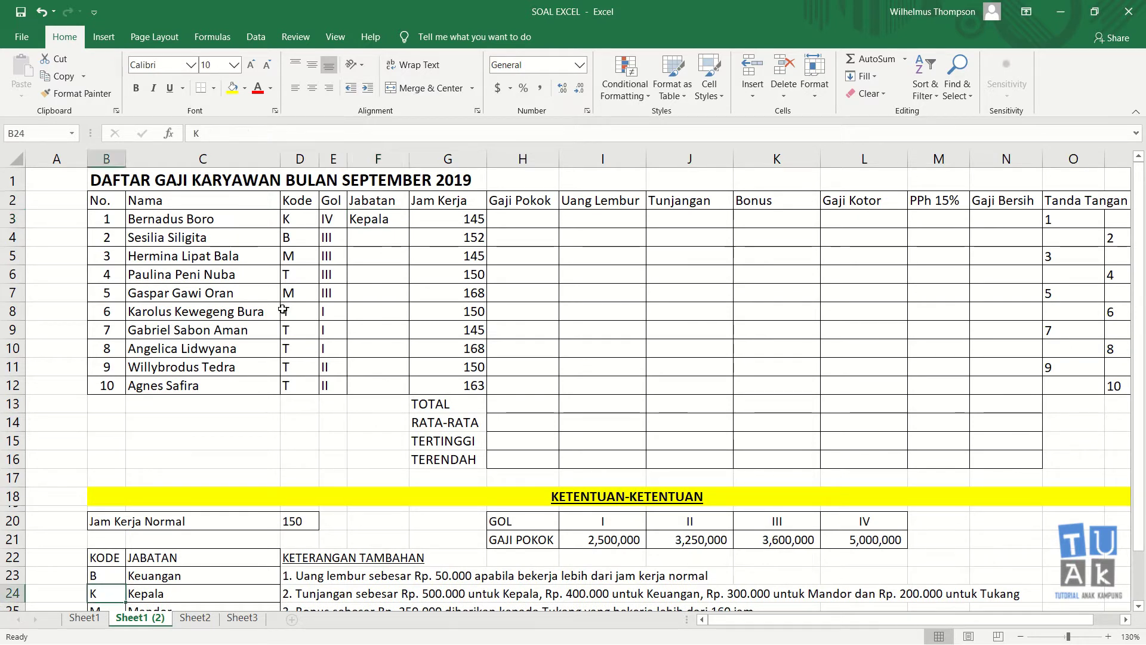
left_click(293, 224)
left_click(378, 215)
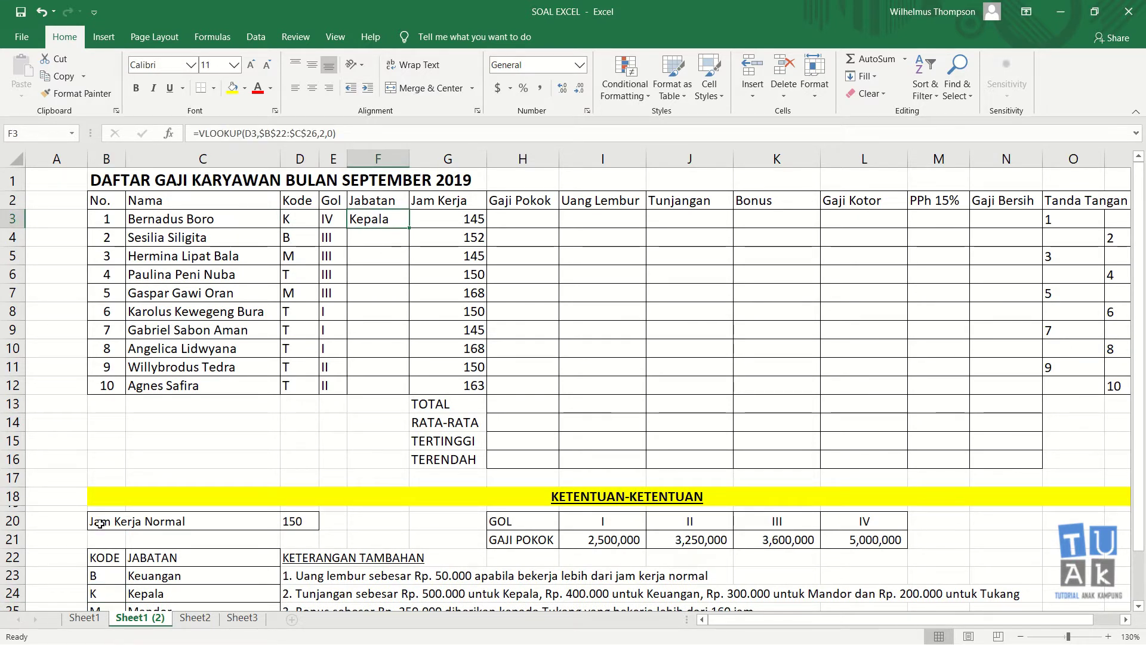
left_click(149, 598)
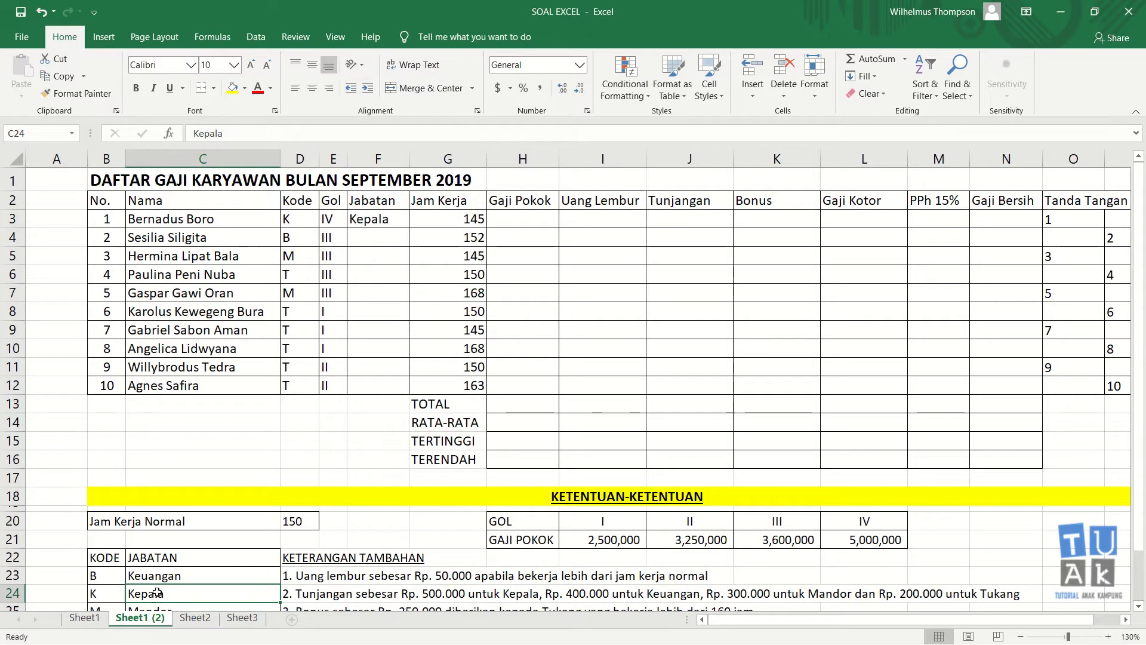
left_click(389, 227)
left_click(288, 237)
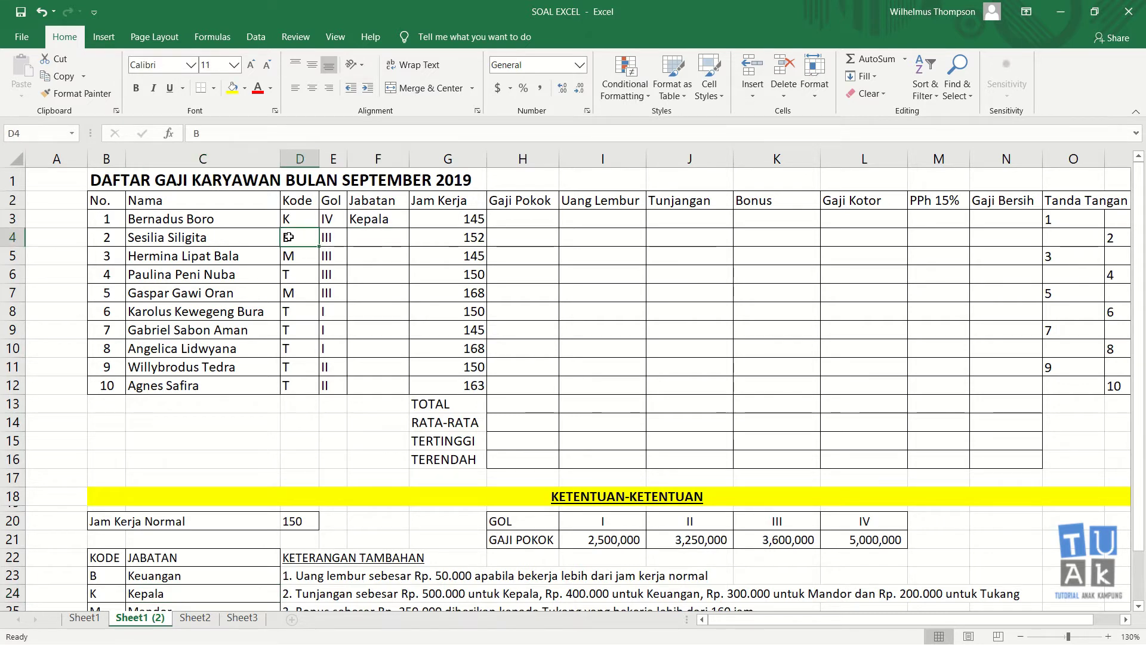
left_click(362, 234)
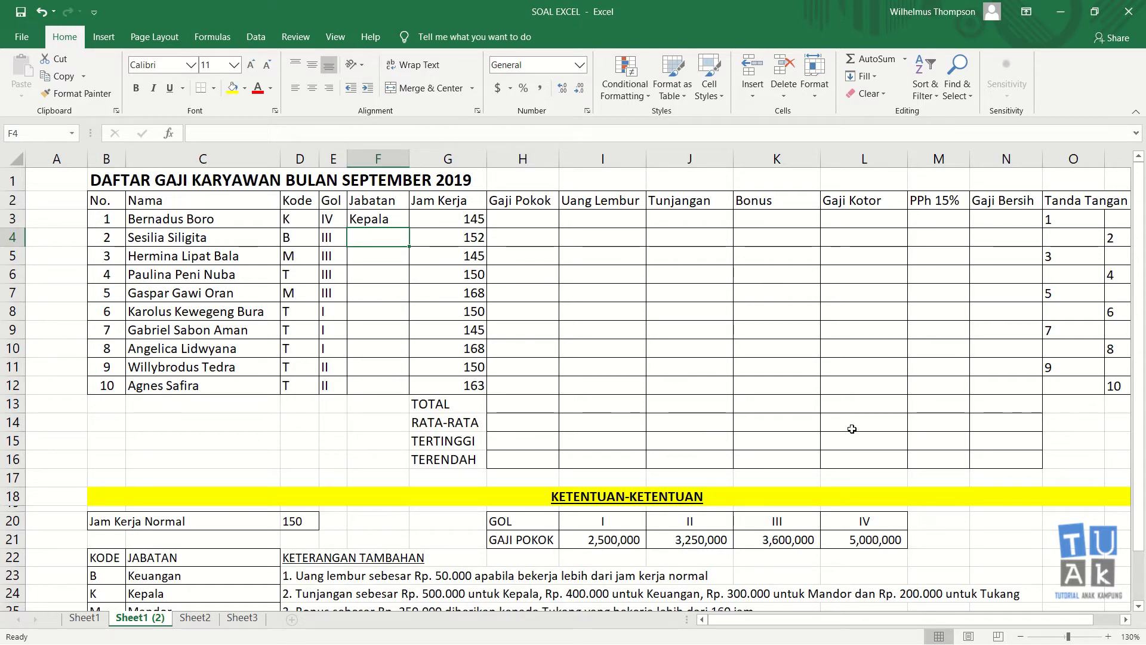
- Enter =VLOOKUP(D4,$B$22:$C$26,2,0) in F4 and confirm code B returns Keuangan
type("=vl")
type("oo")
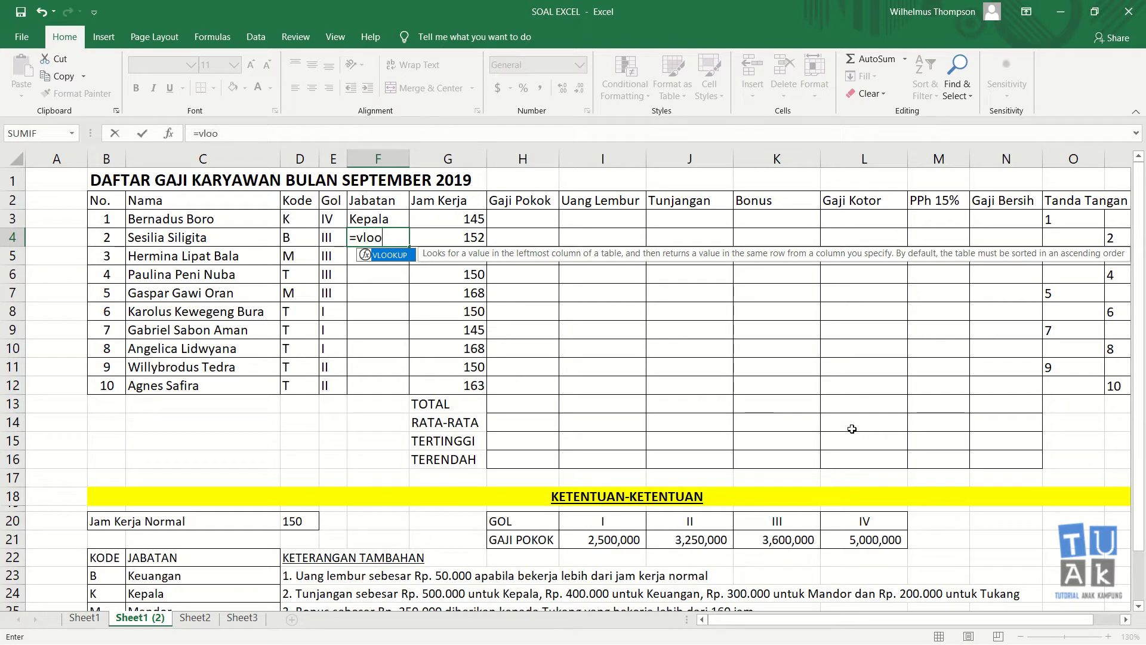
type("kup(")
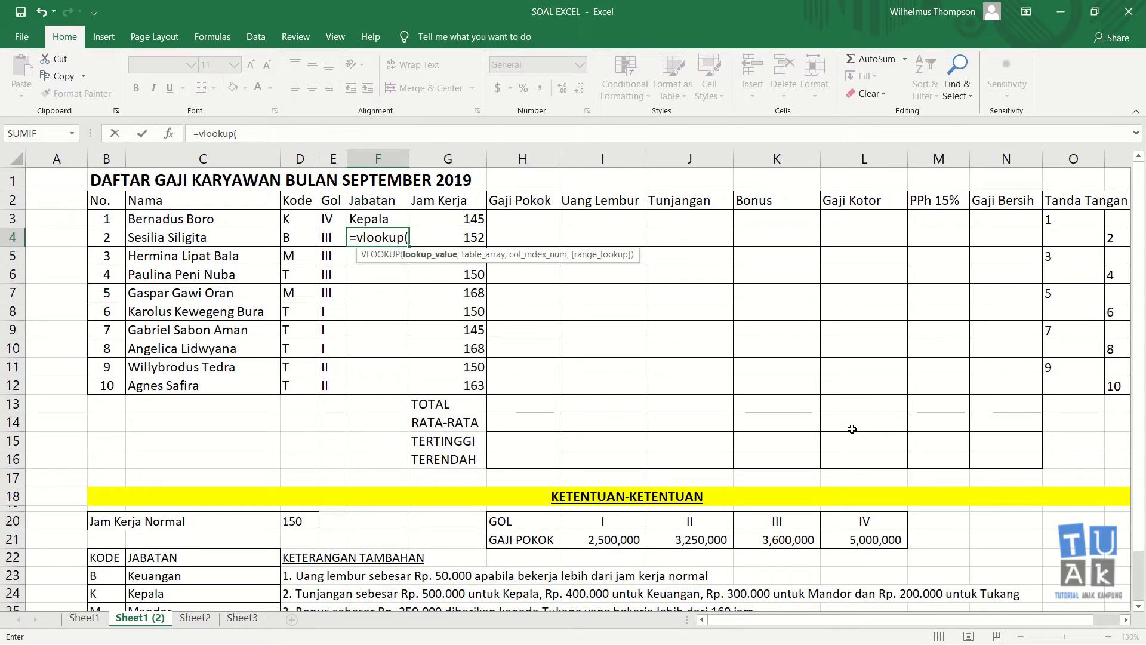
left_click(301, 237)
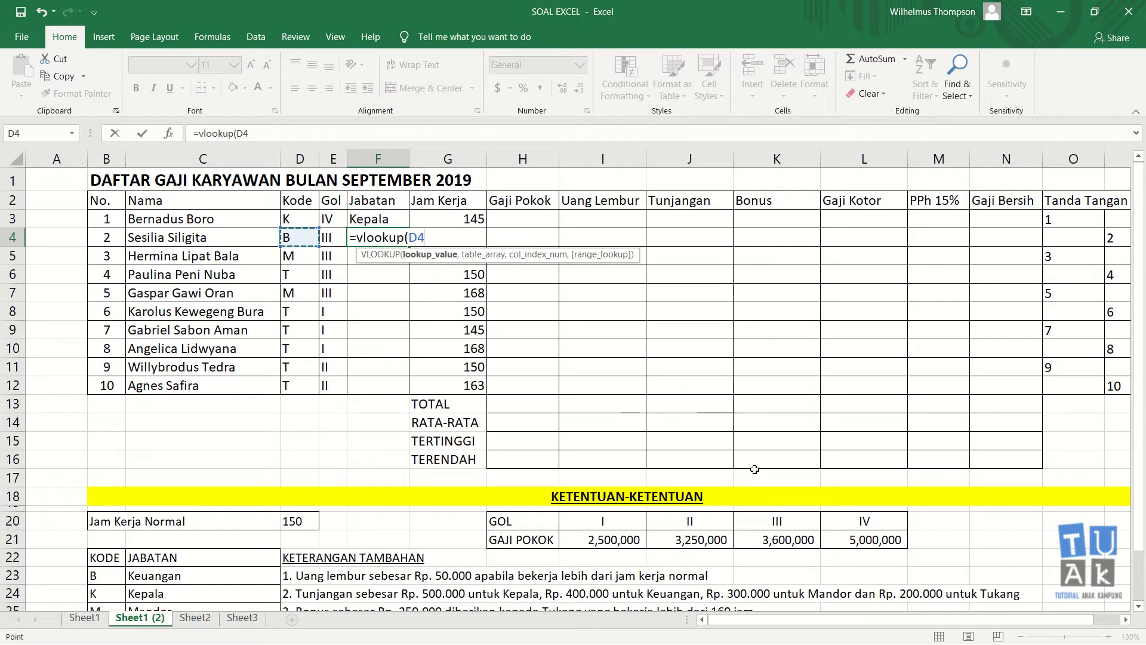
type(",")
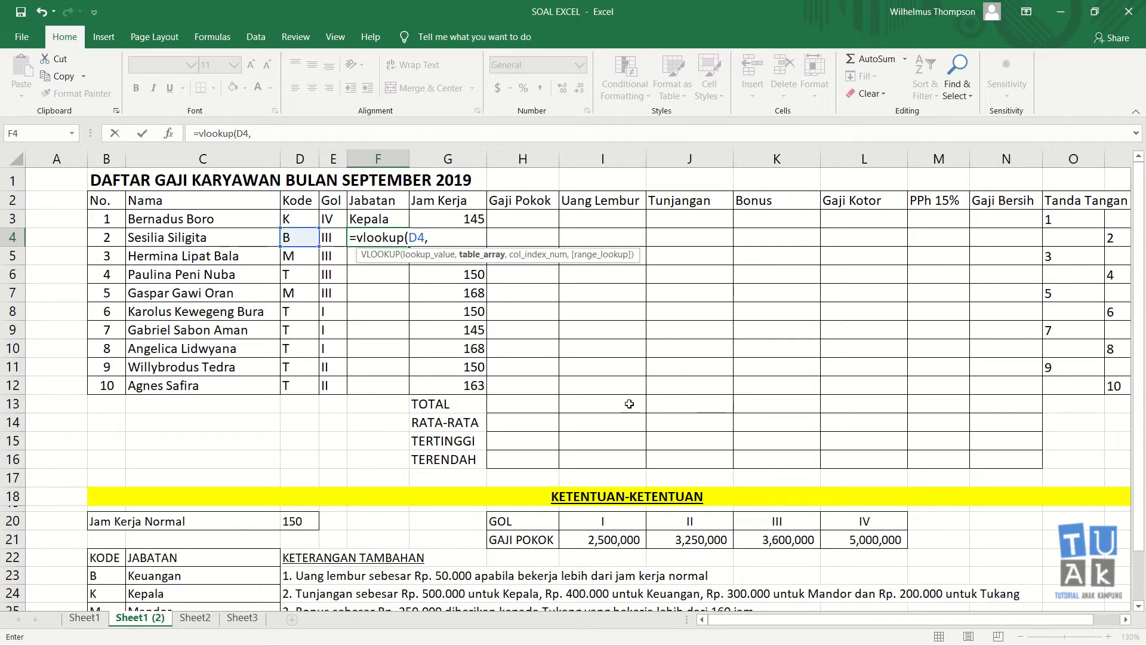
left_click_drag(110, 557, 181, 568)
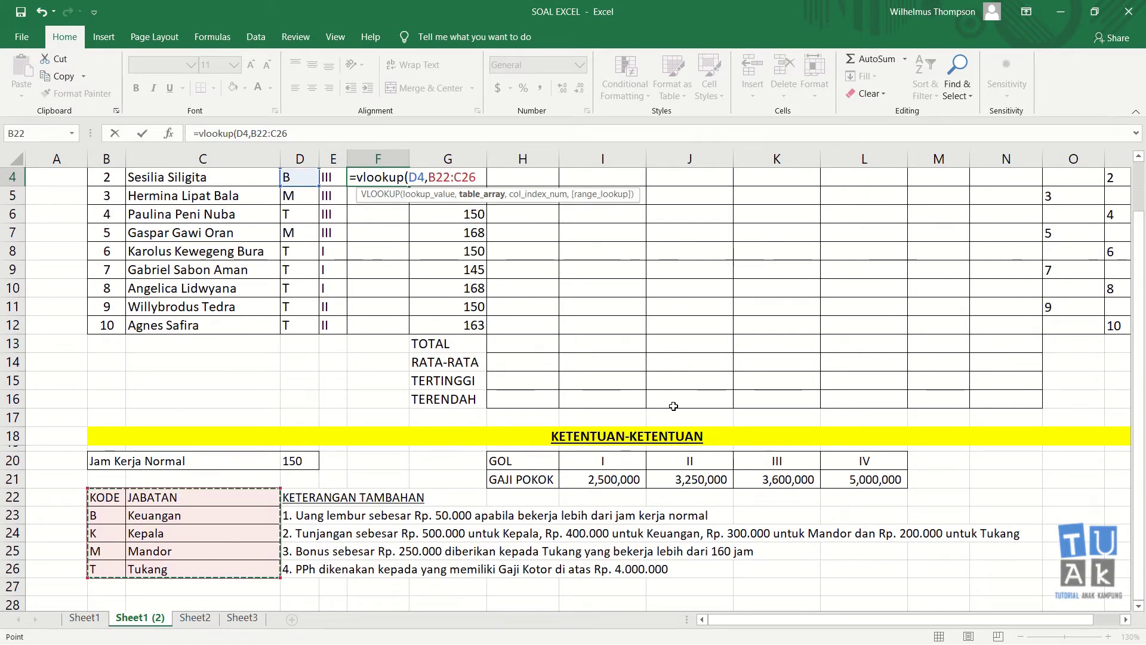
key("F4")
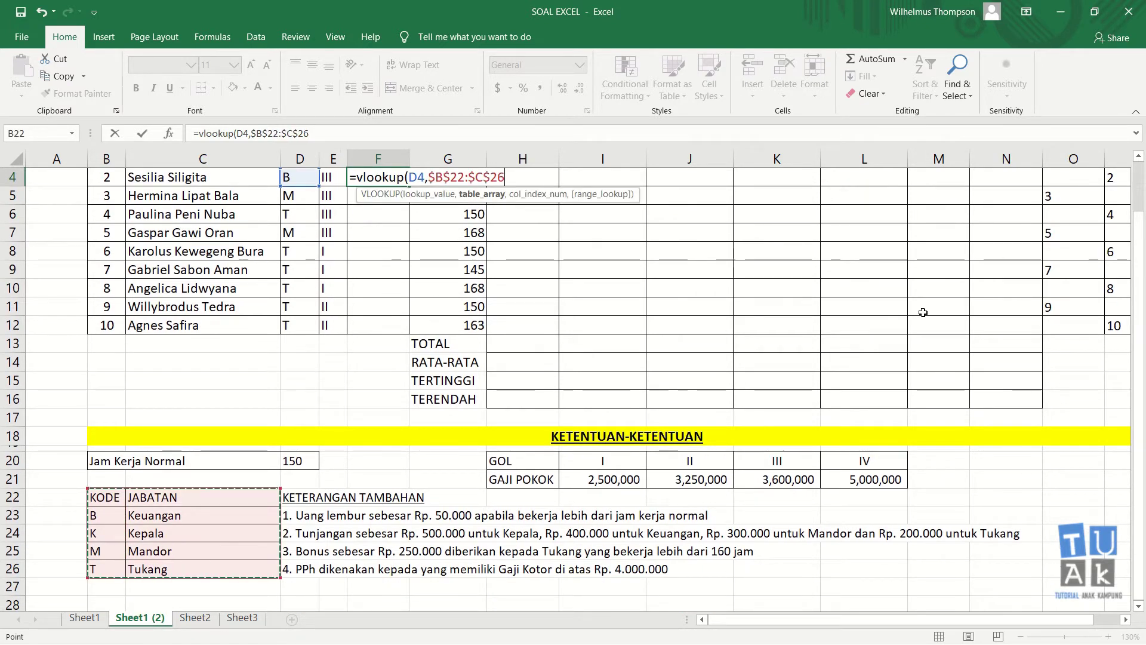
type(",")
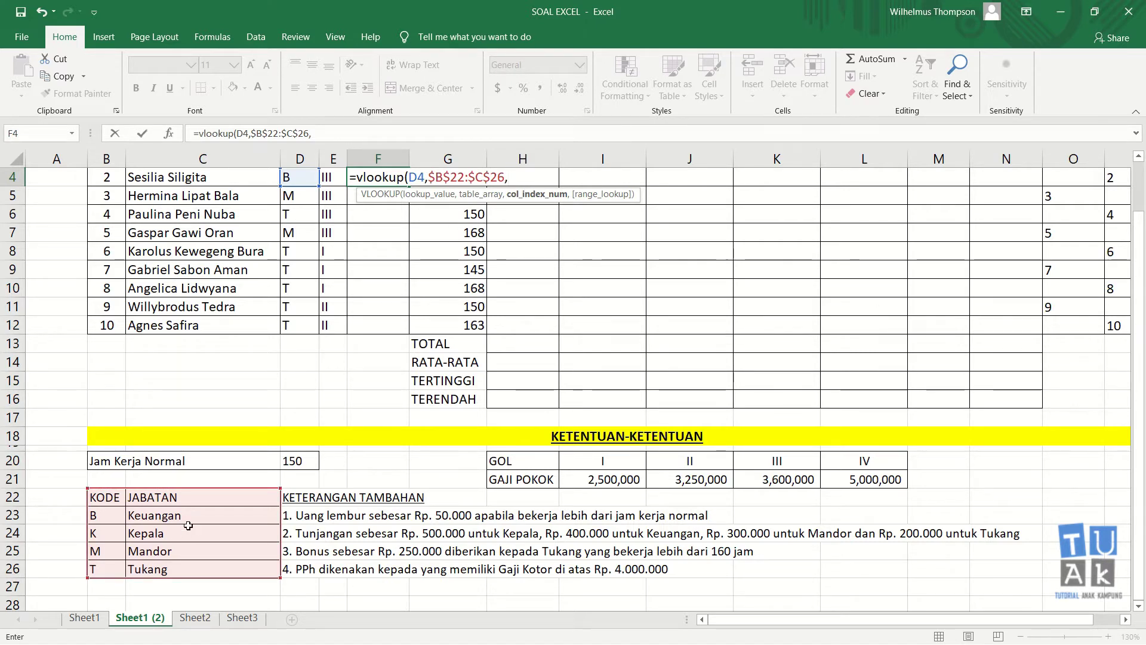
type("2")
type(",")
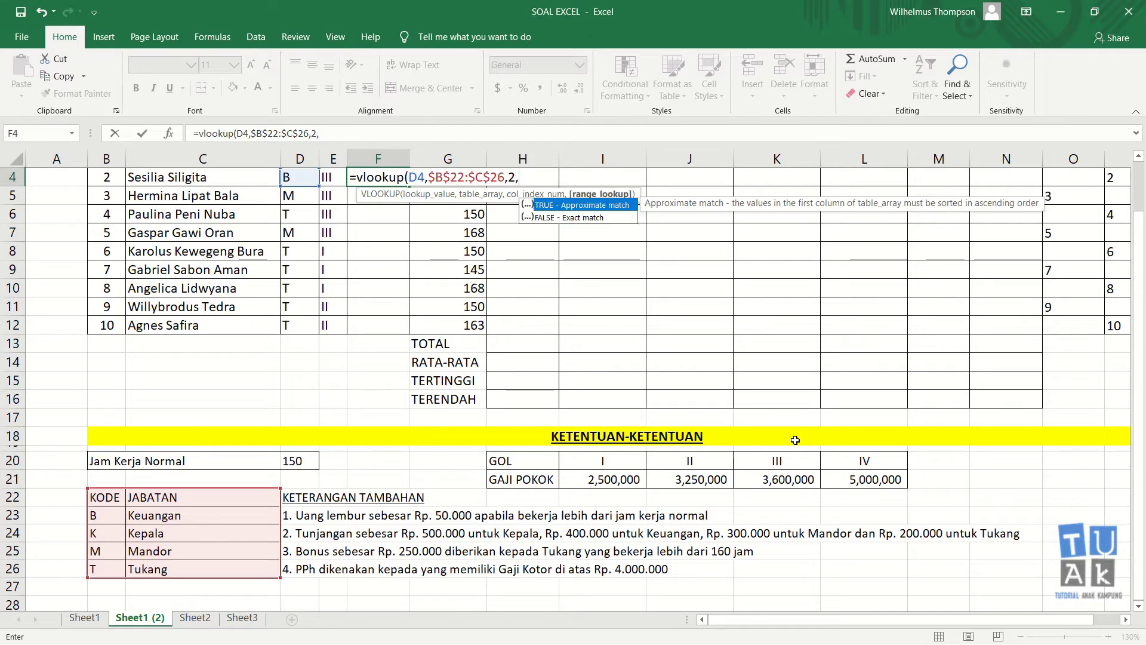
type("0)")
key("Return")
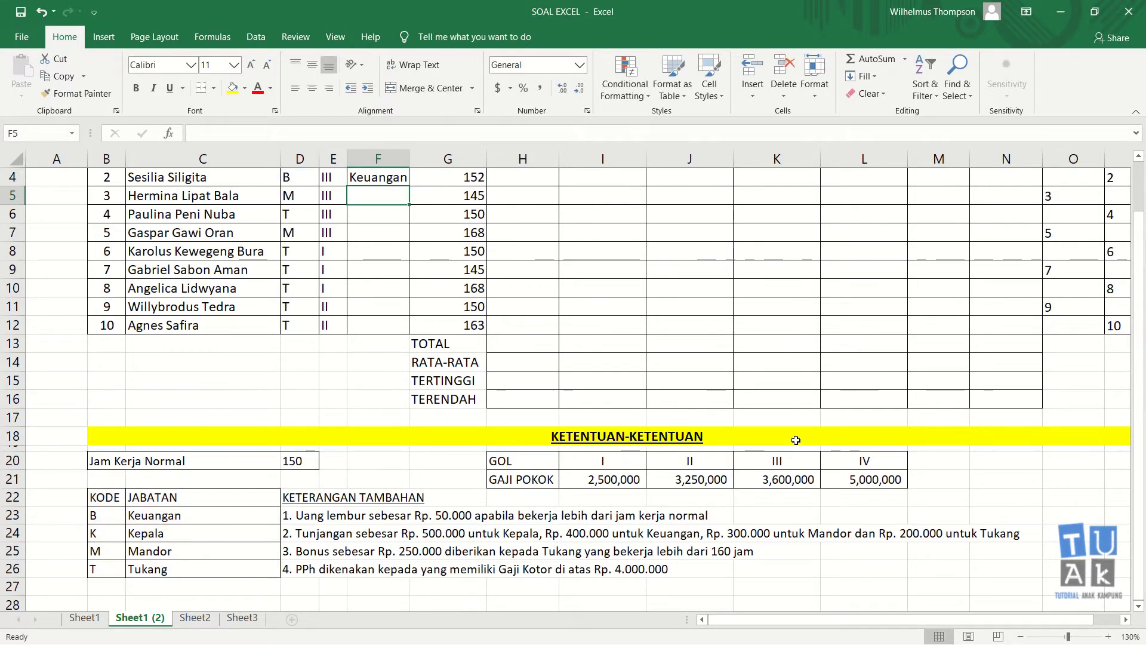
scroll(796, 440, "up", 1)
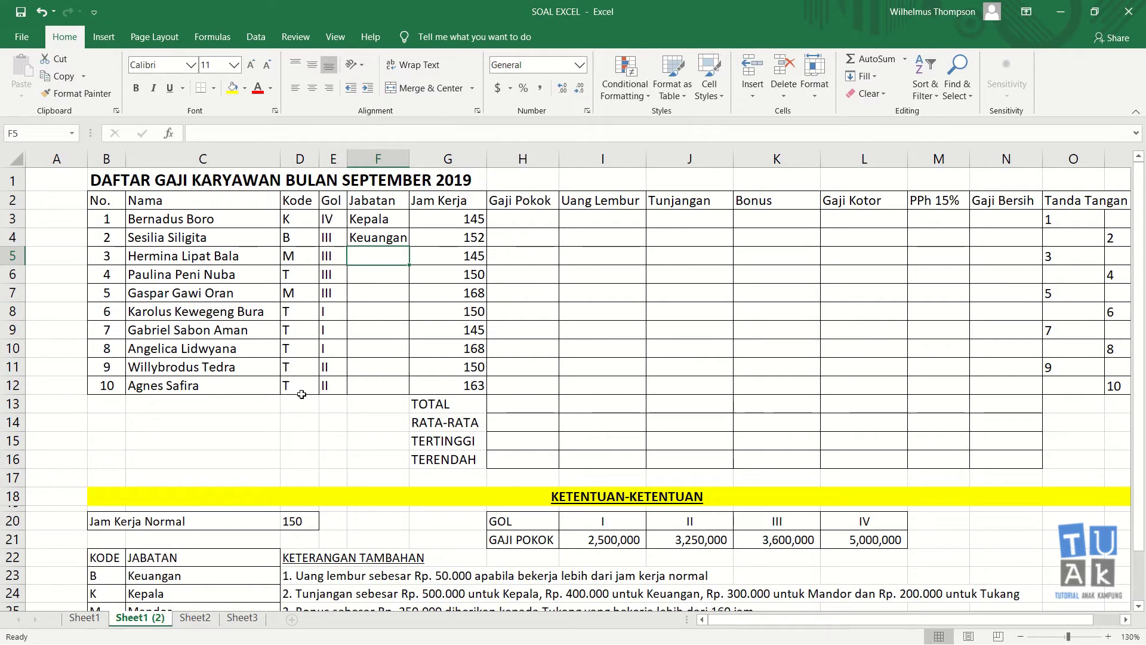
left_click(304, 242)
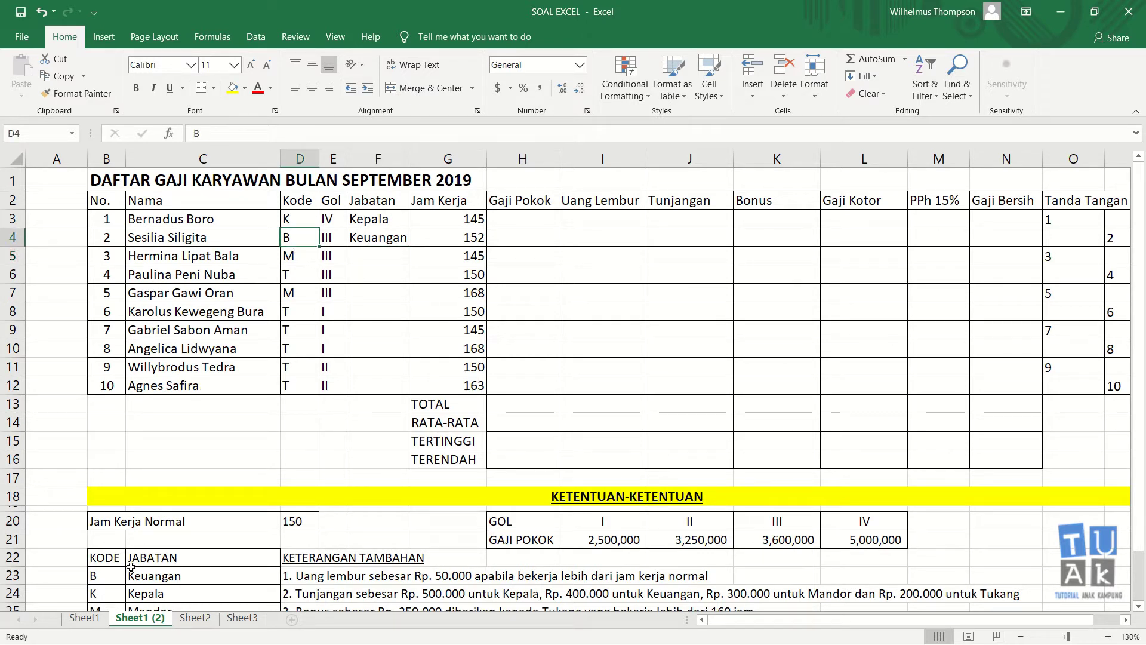
left_click(160, 578)
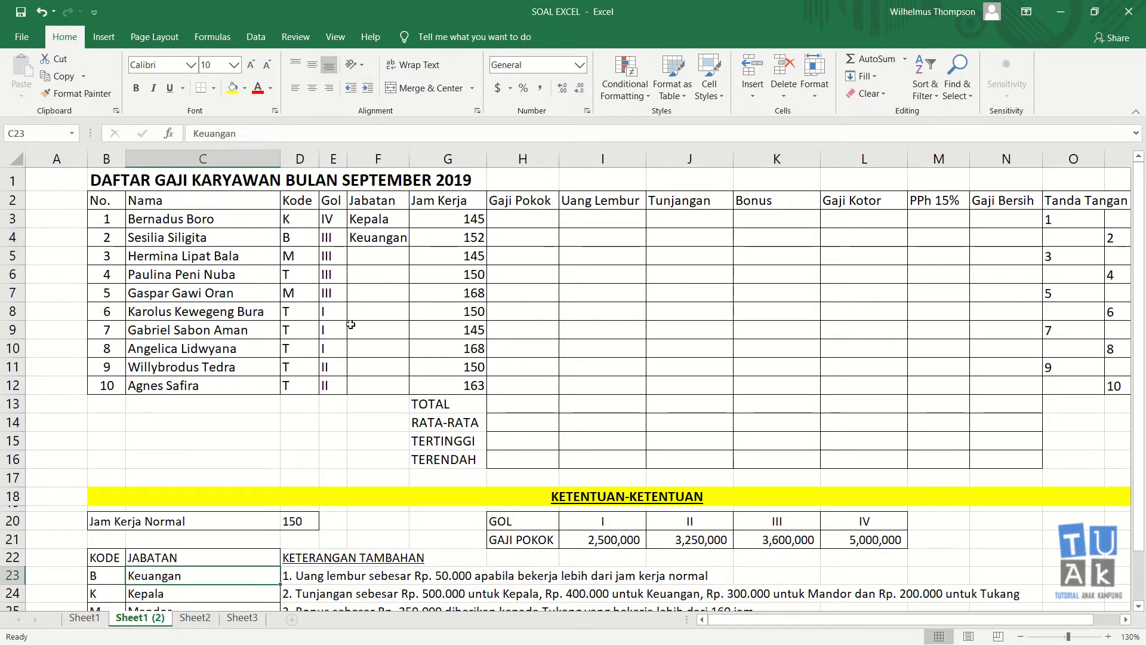
- Fill the Jabatan formula down to F12, checking the Mandor and Tukang results
left_click(381, 239)
left_click_drag(409, 247, 401, 388)
left_click(382, 257)
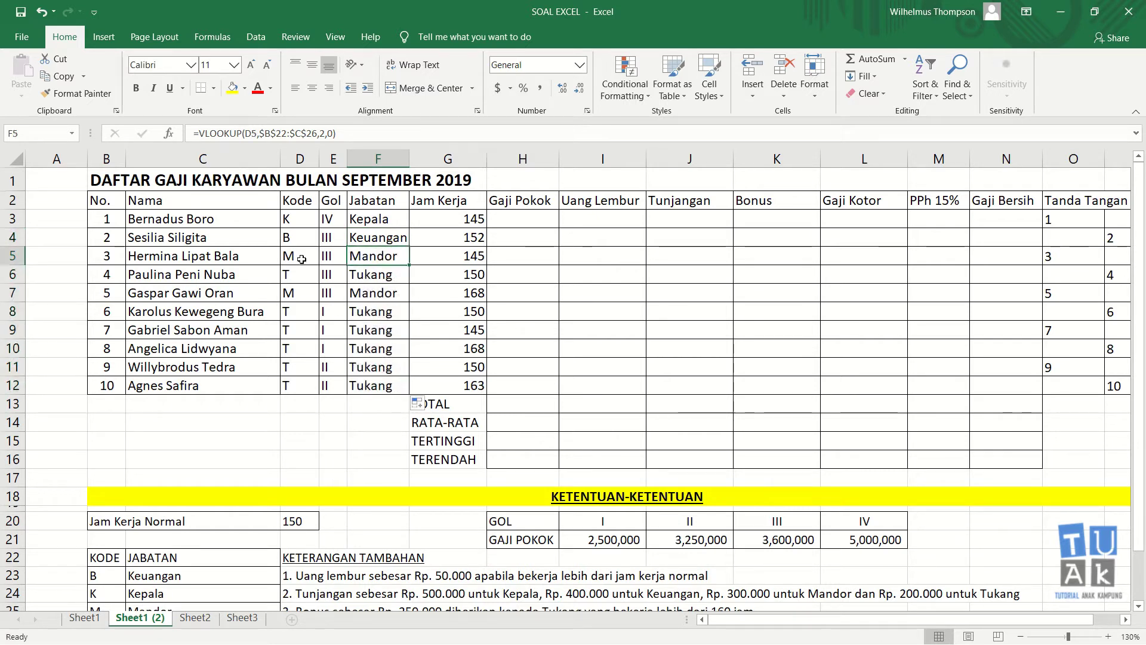
left_click(302, 259)
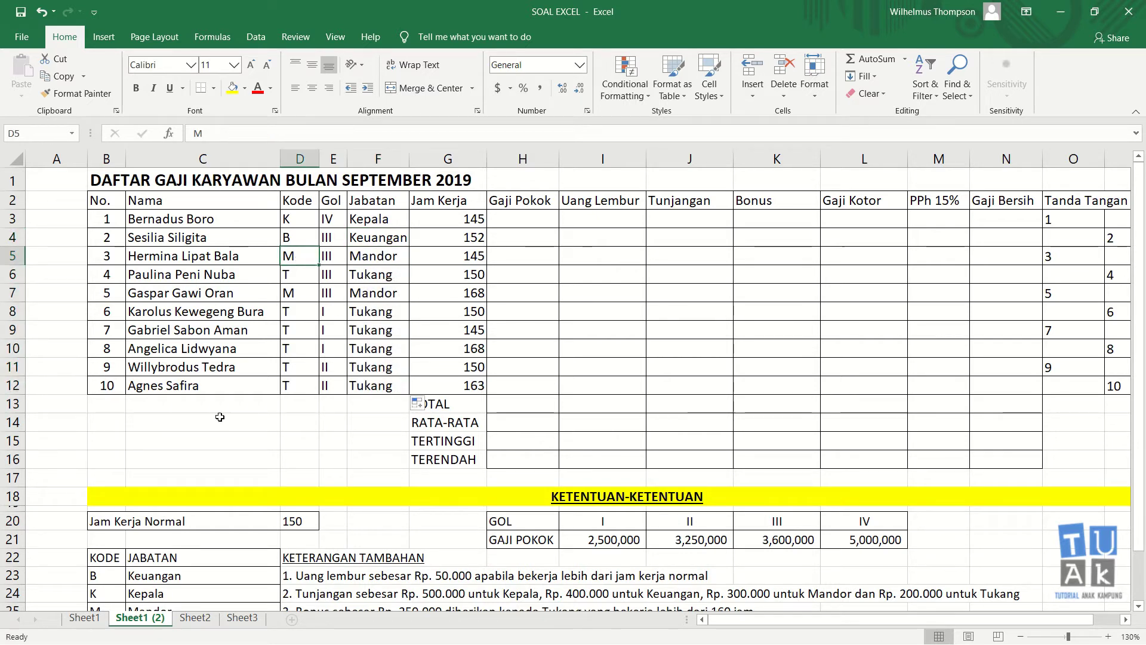
left_click(296, 275)
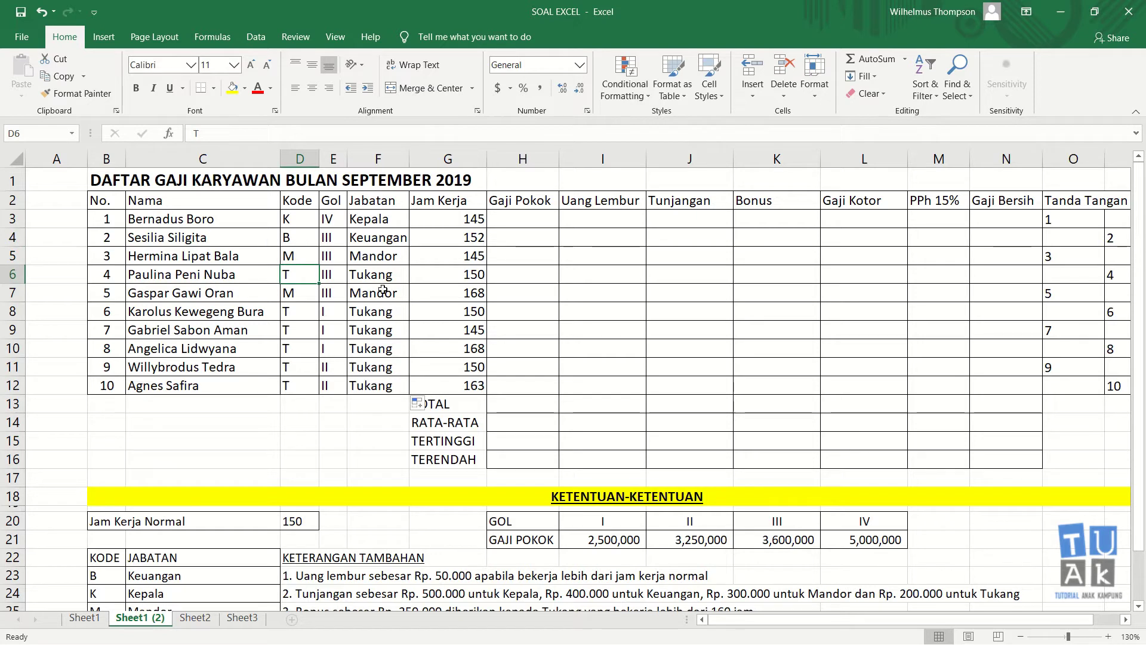
left_click(453, 220)
left_click(520, 215)
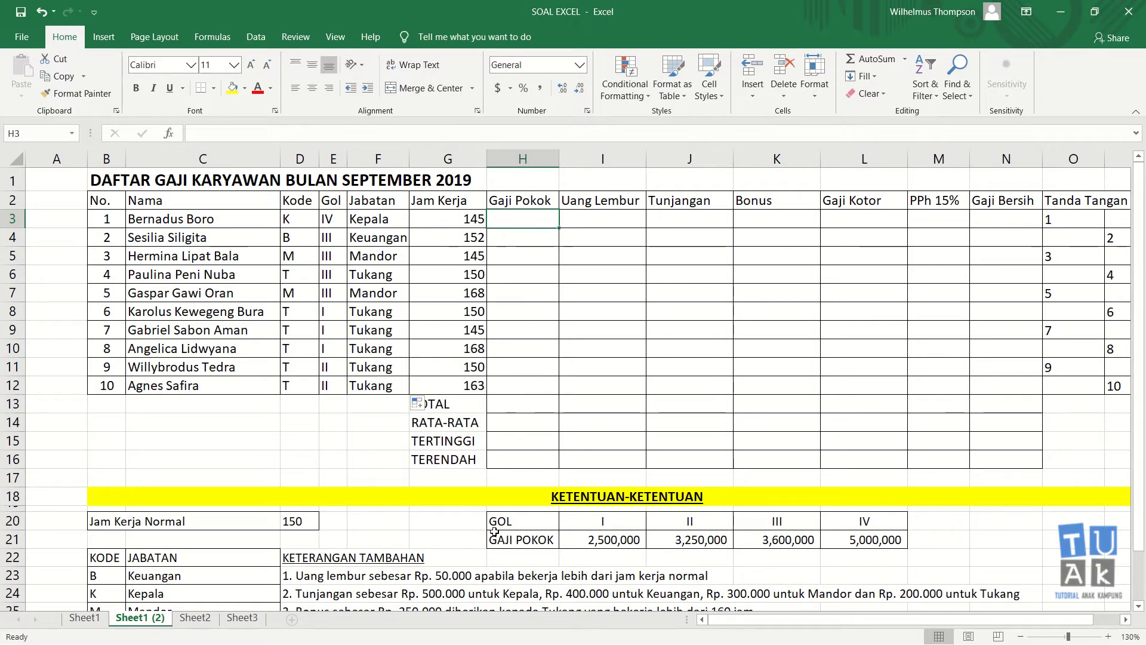
left_click_drag(508, 525, 857, 541)
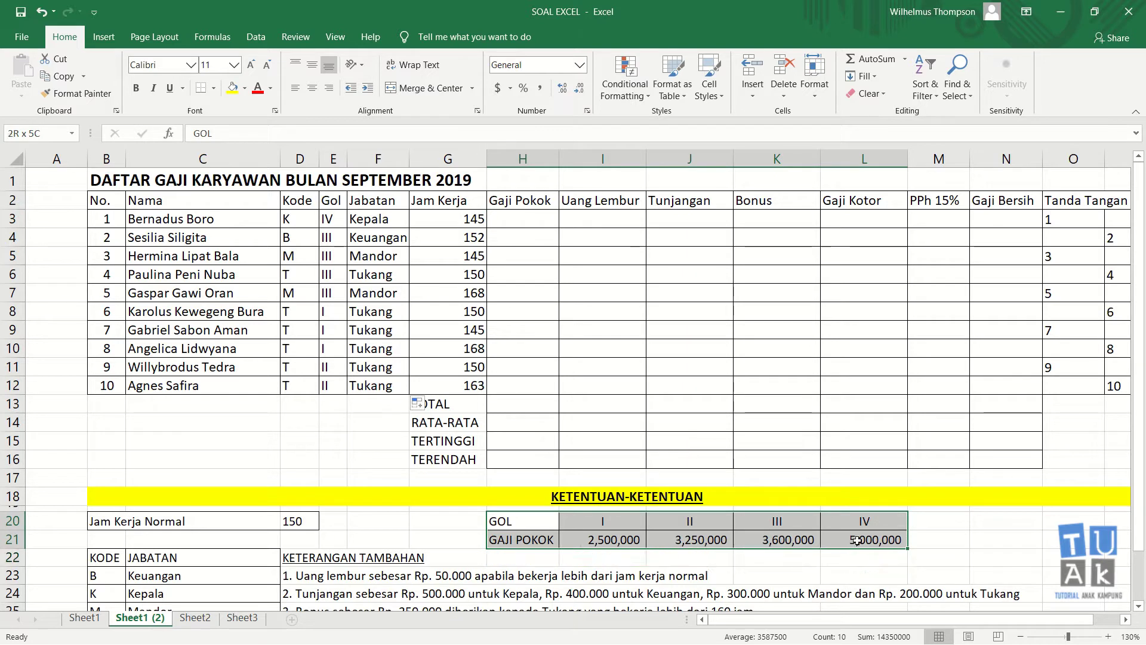
left_click(615, 524)
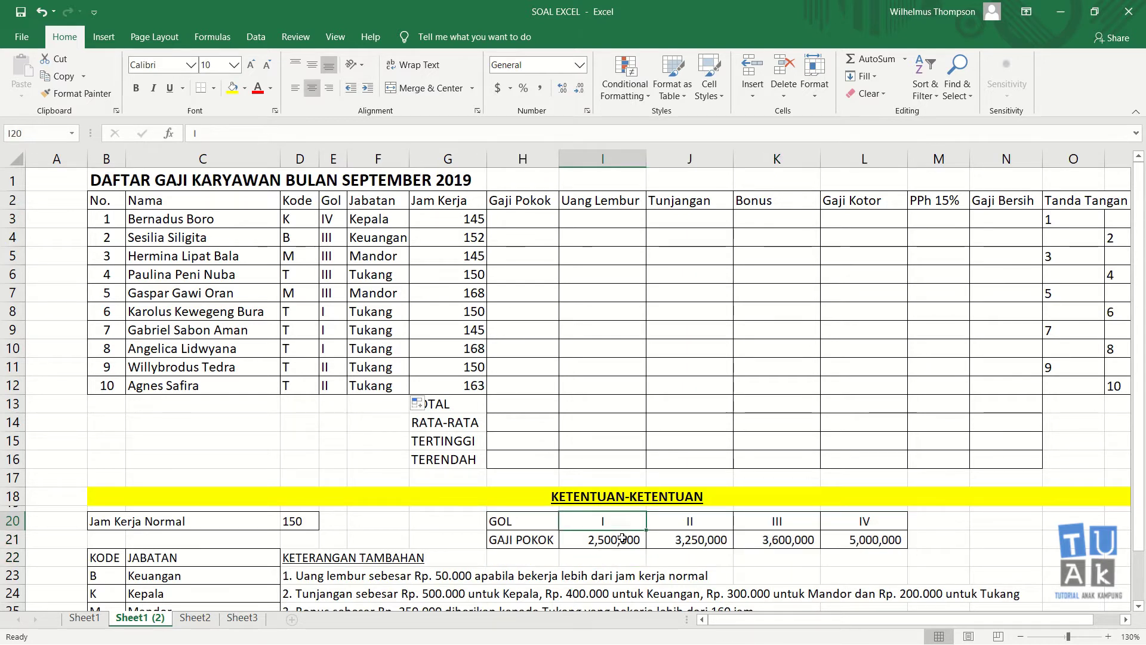
left_click(623, 542)
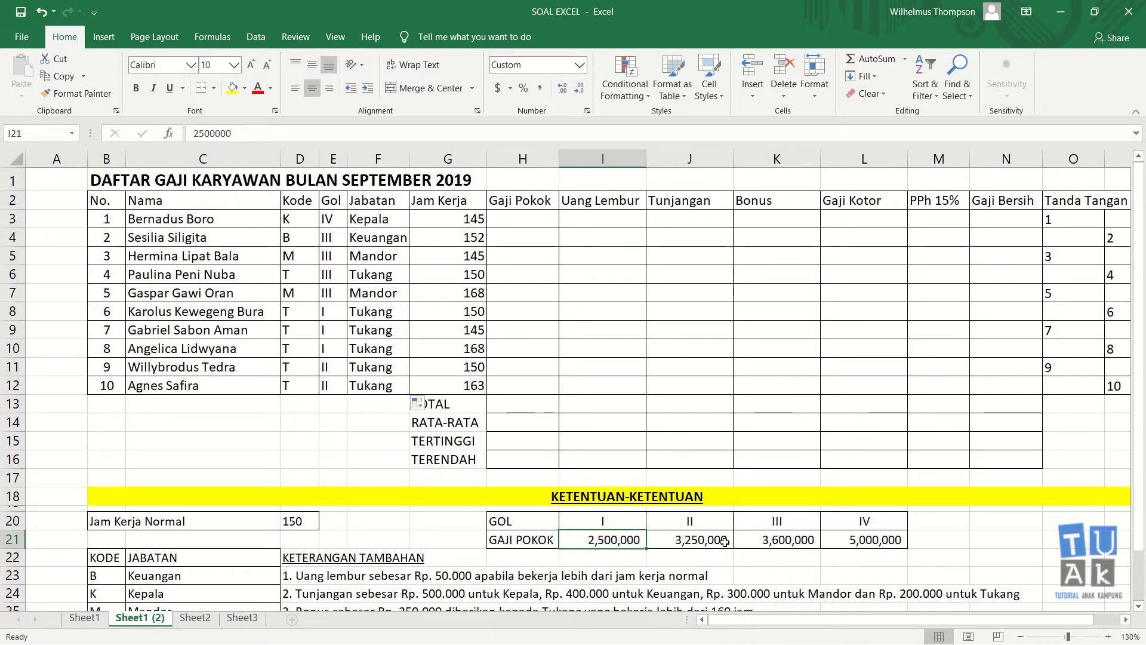
left_click(538, 218)
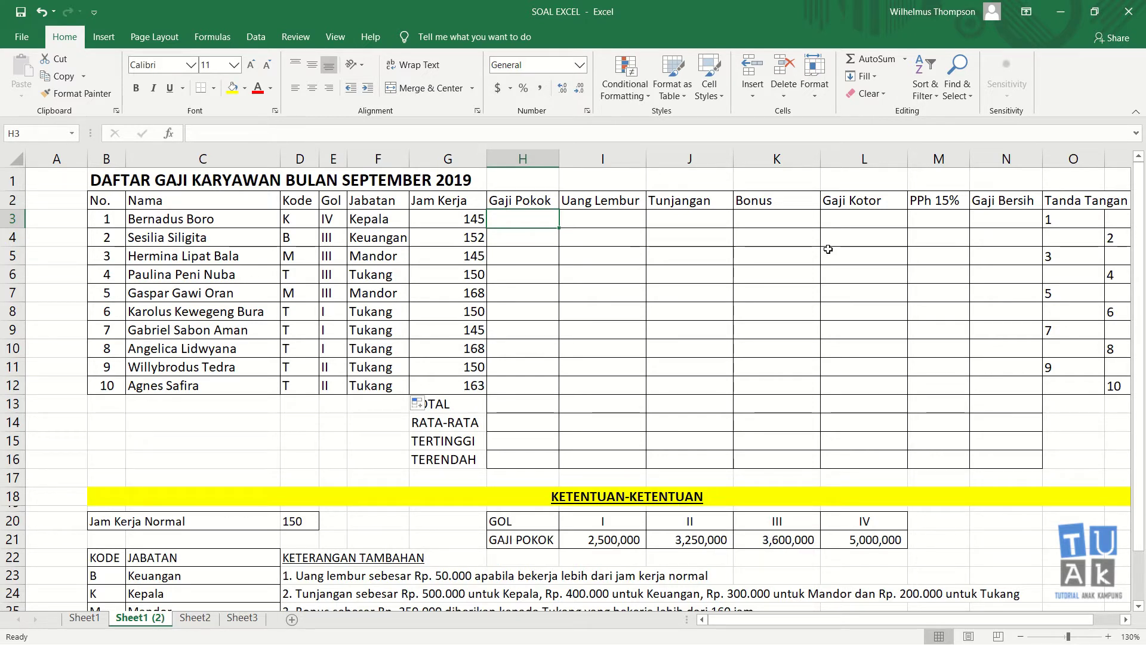
- Enter =HLOOKUP(E3,$H$20:$L$21,2,0) in H3 so it returns 5000000
type("=")
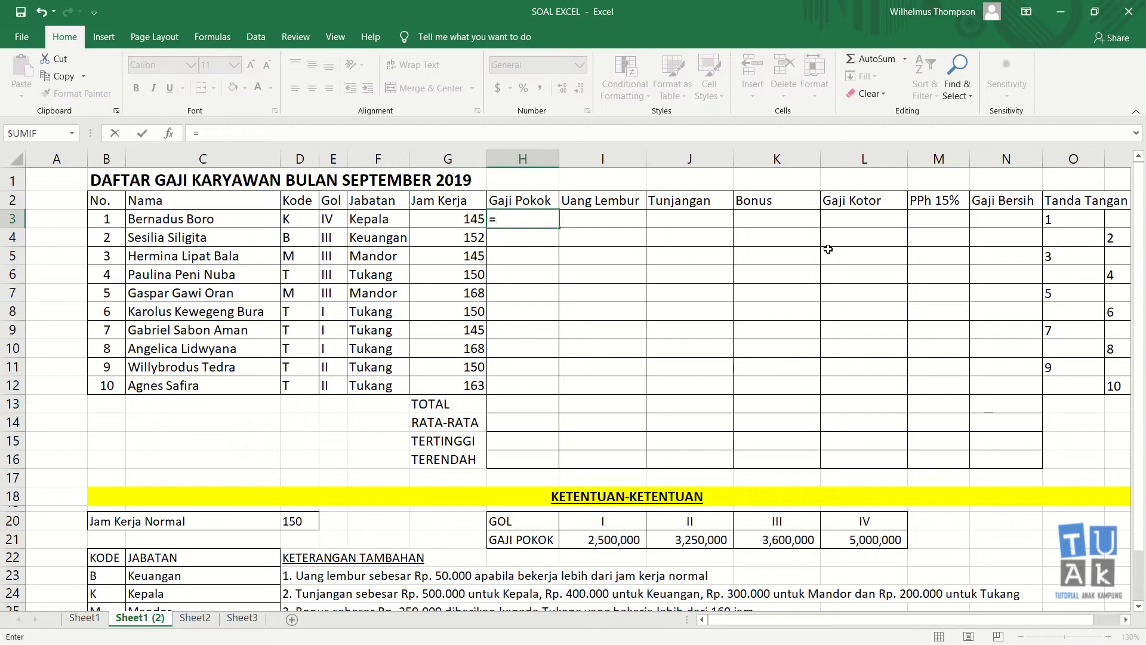
type("hlook")
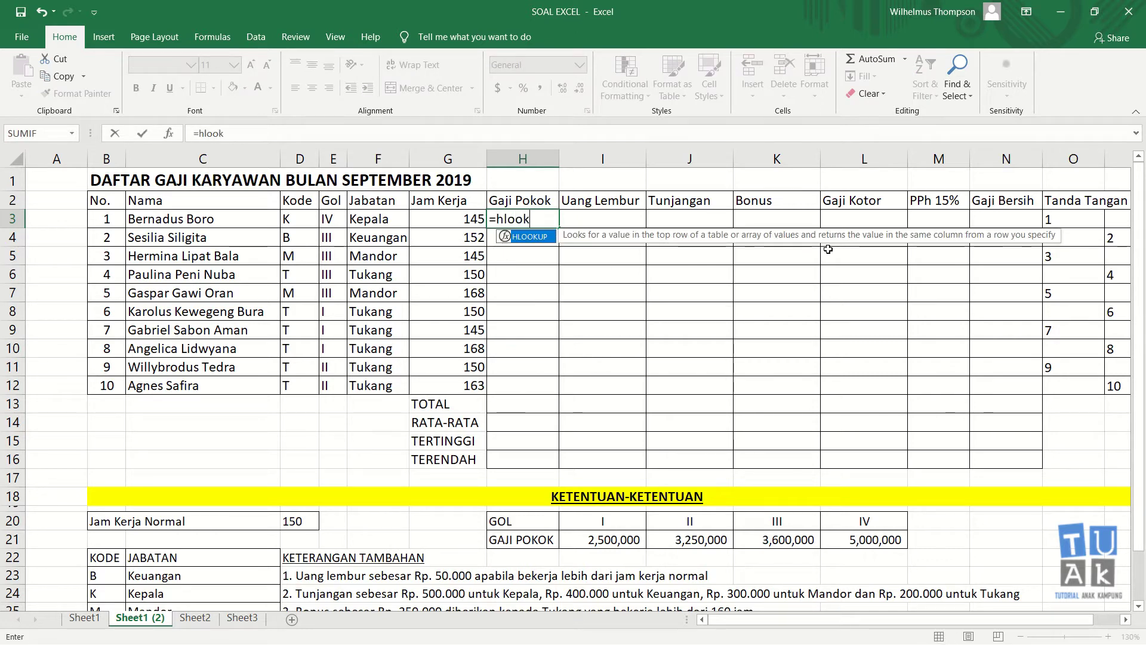
type("up(")
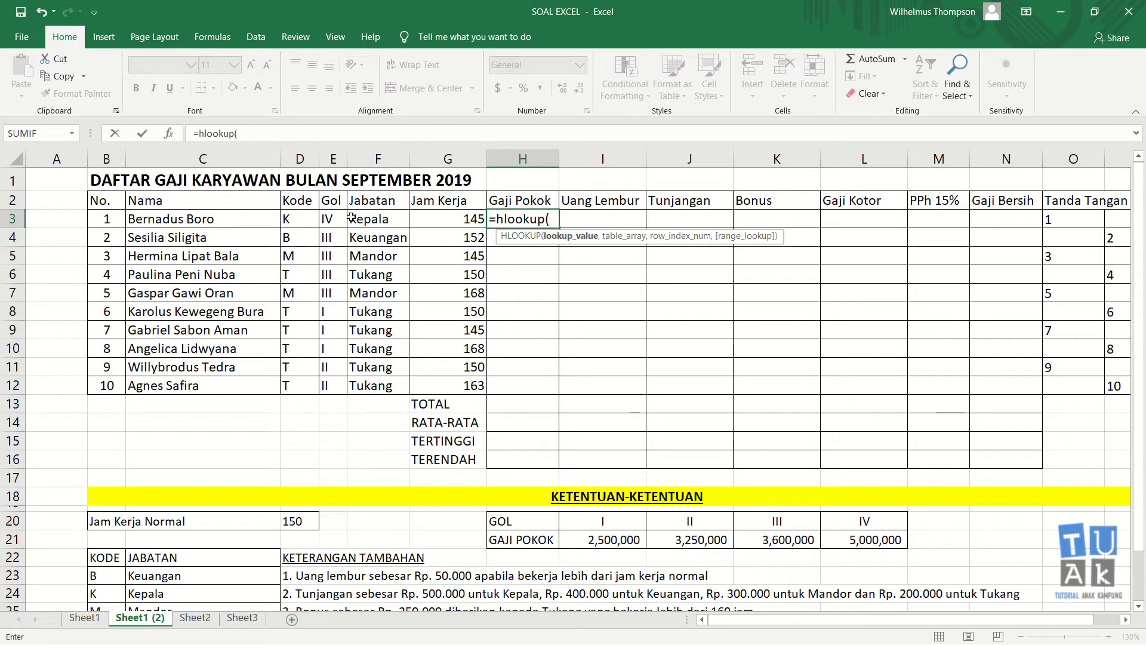
left_click(324, 216)
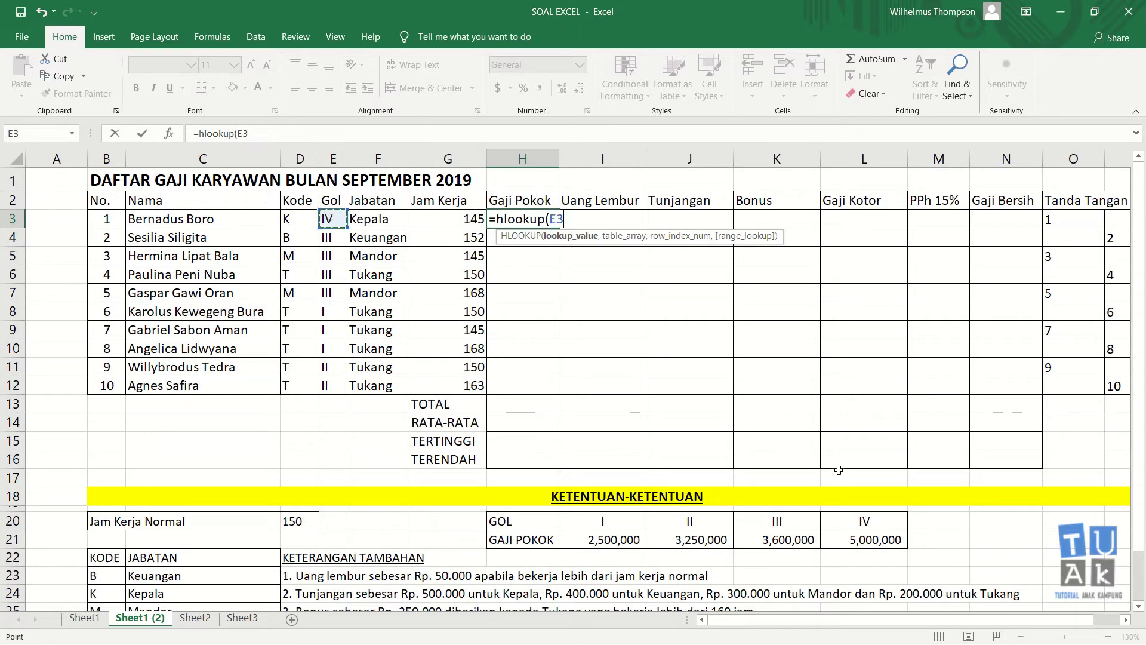
type(",")
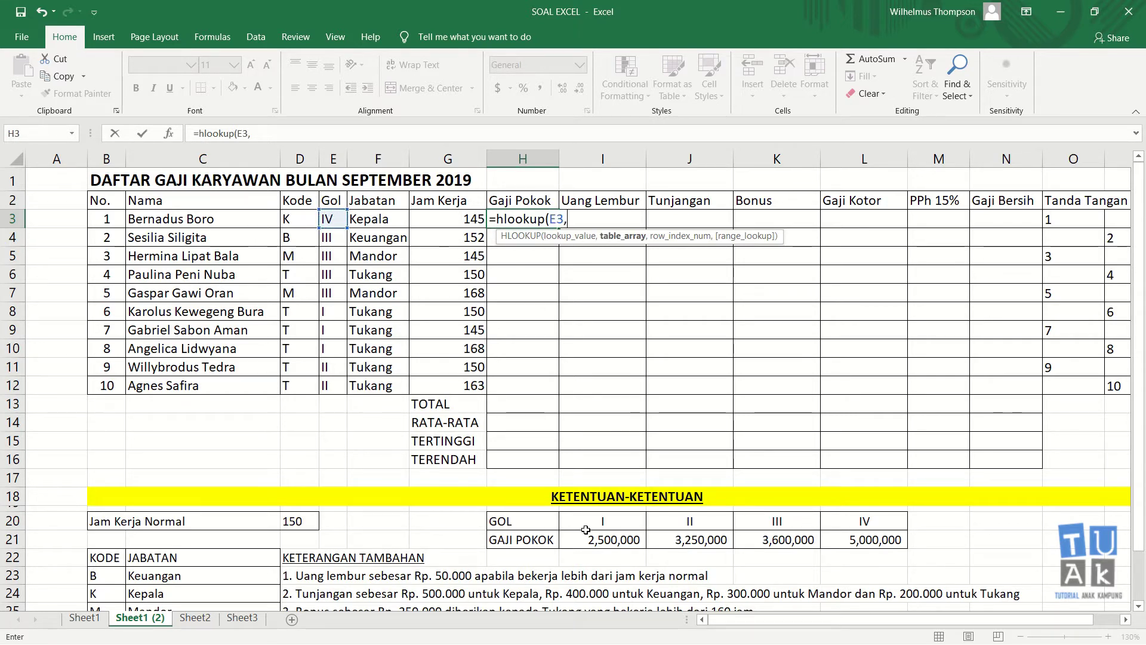
left_click_drag(523, 525, 866, 539)
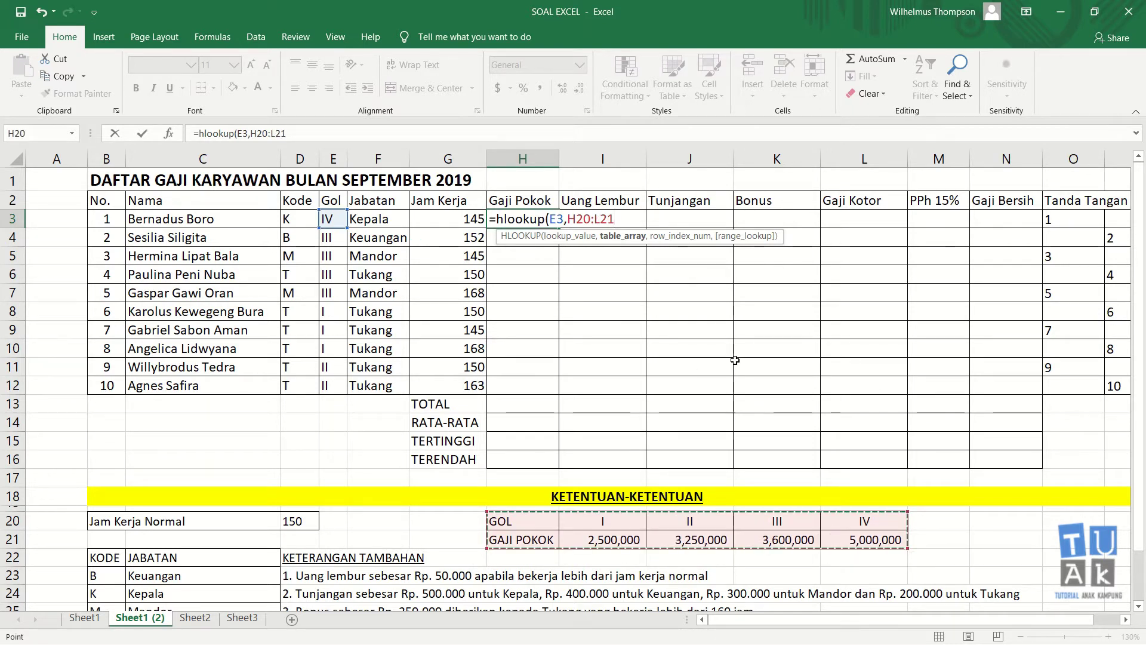
key("F4")
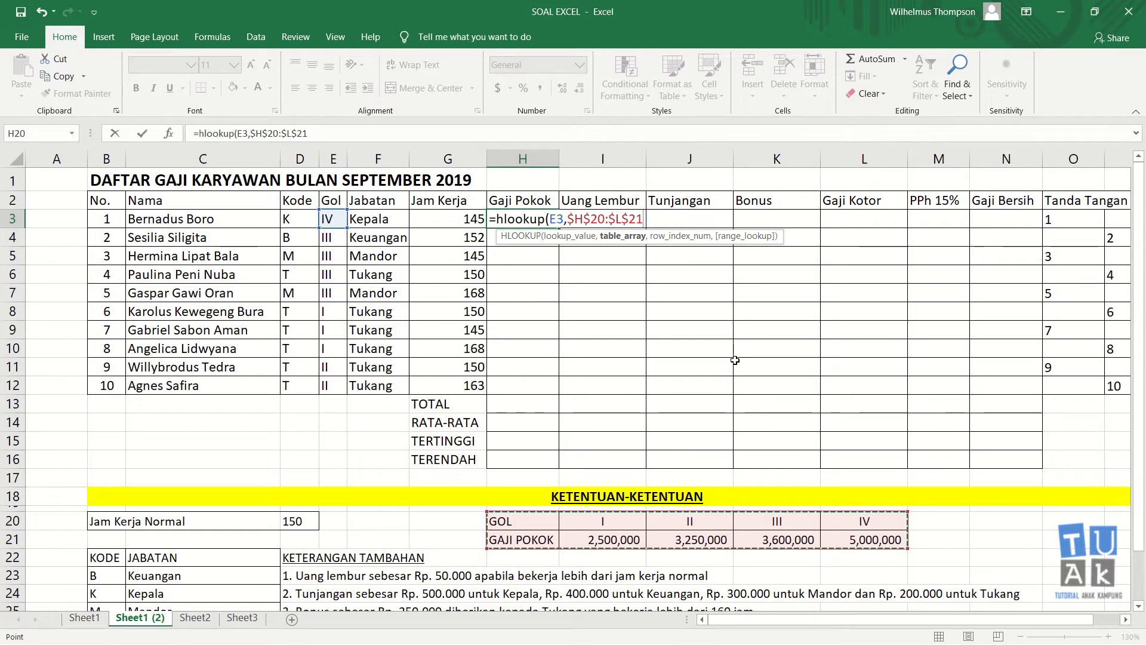
type(",2")
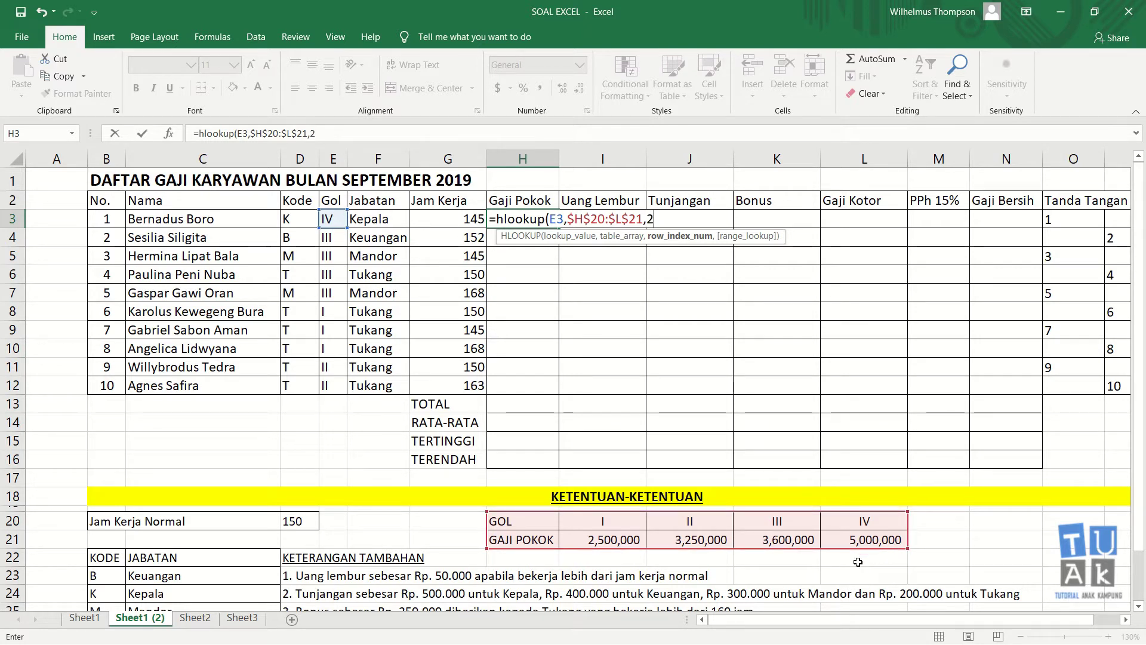
type(",0)")
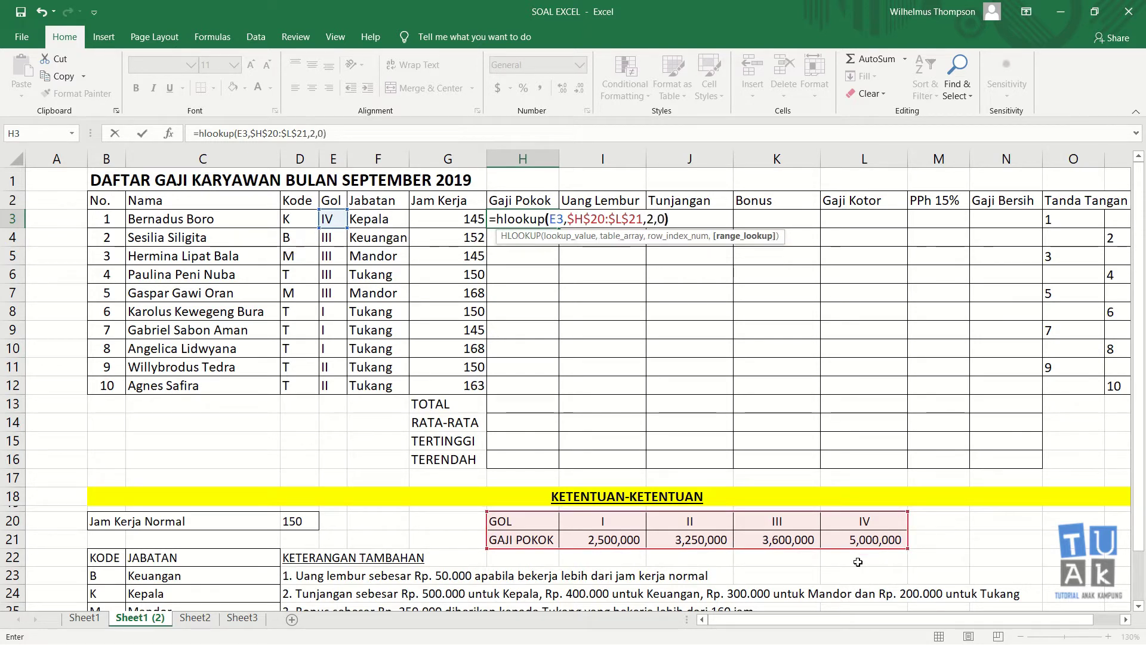
key("Return")
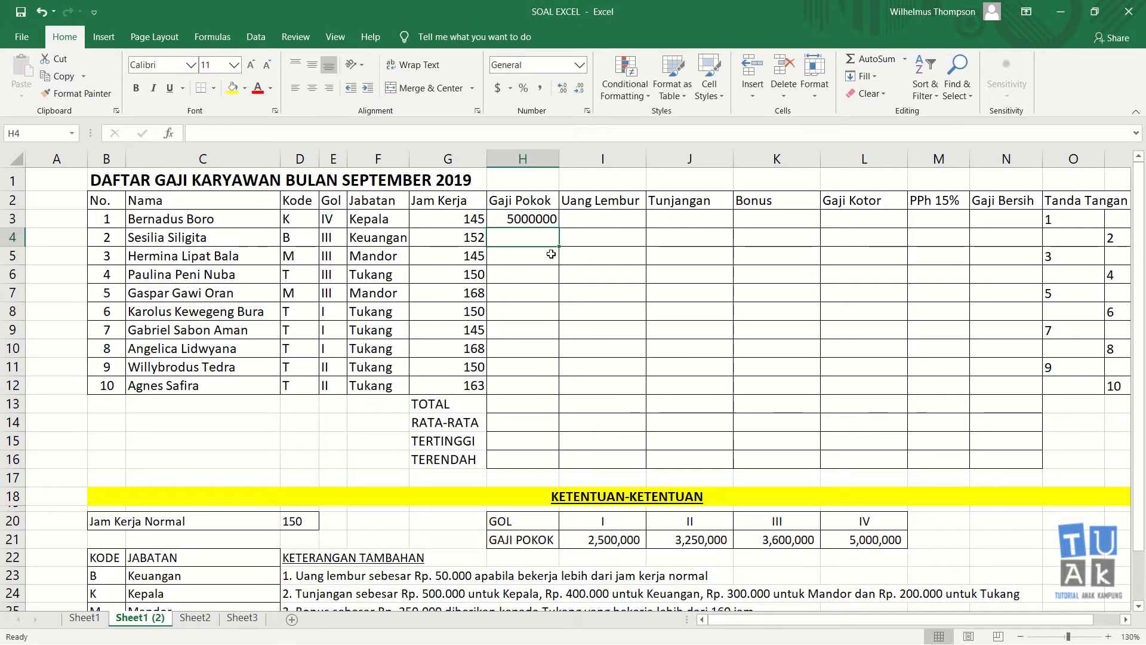
- Check H3 against grade IV's 5,000,000, apply Comma Style without decimals, and autofit column H
left_click(545, 224)
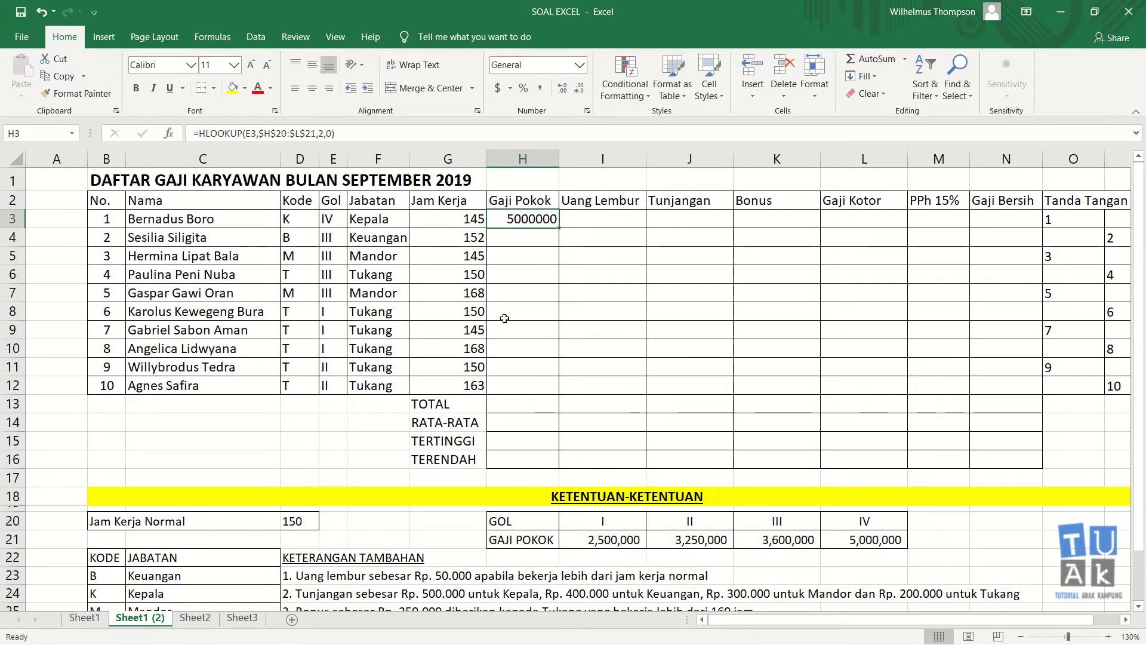
left_click(845, 540)
left_click(525, 218)
left_click(539, 87)
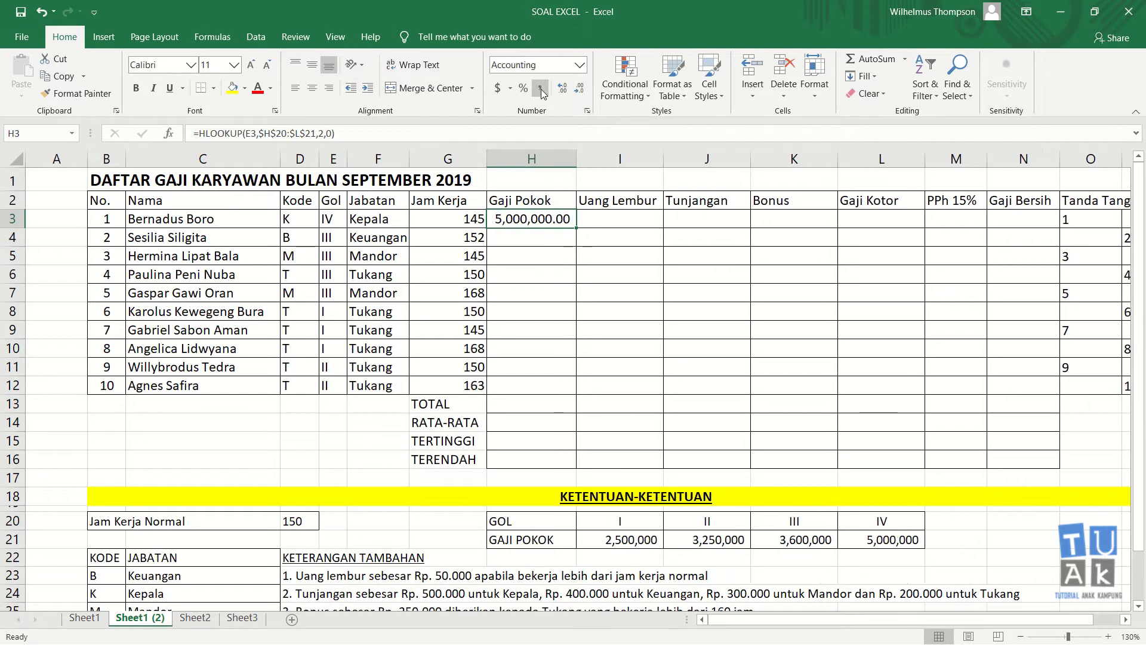
left_click(578, 91)
left_click(578, 91)
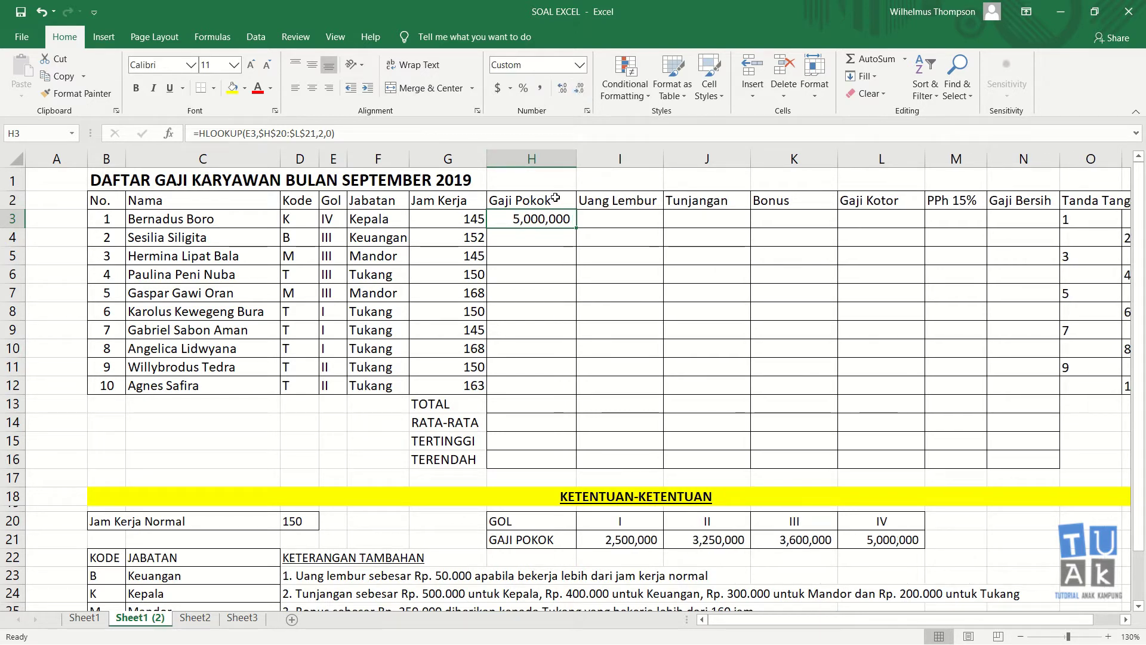
double_click(575, 162)
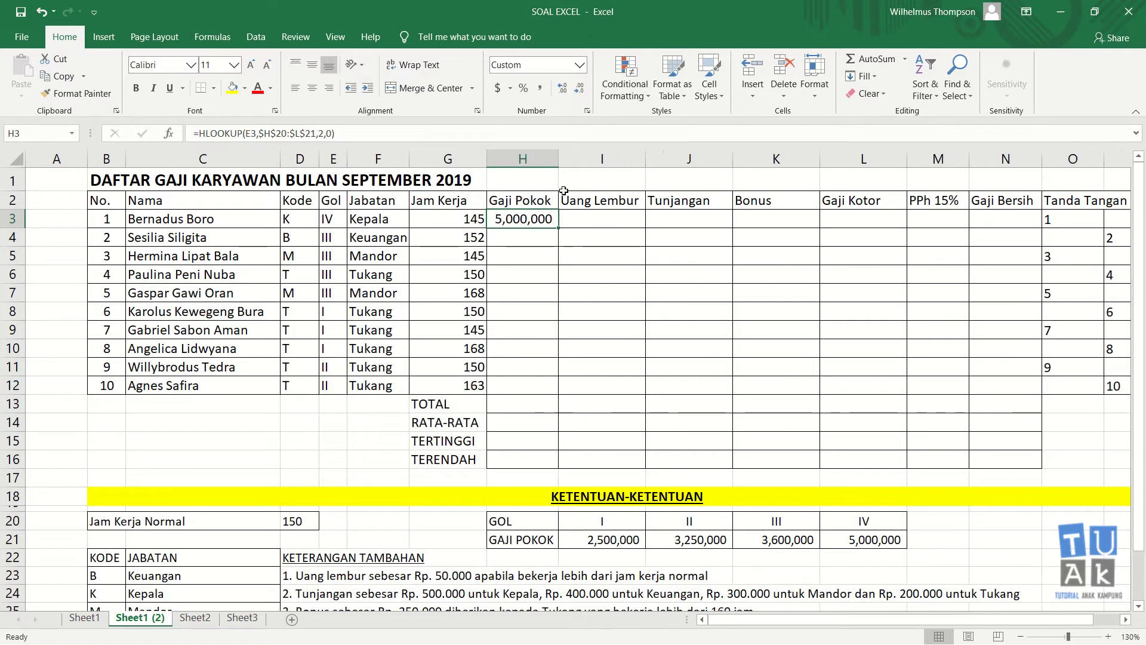
left_click(532, 240)
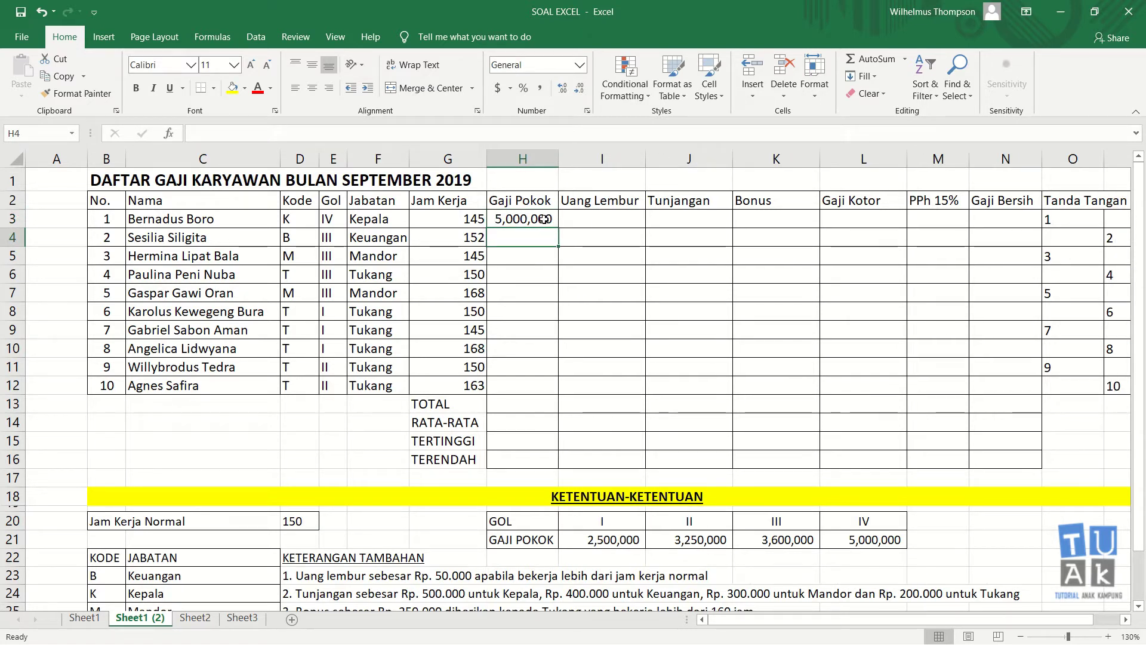
left_click(545, 219)
left_click(541, 242)
- Enter =HLOOKUP(E4,$H$20:$L$21,2,0) in H4, returning 3600000 for grade III
type("=")
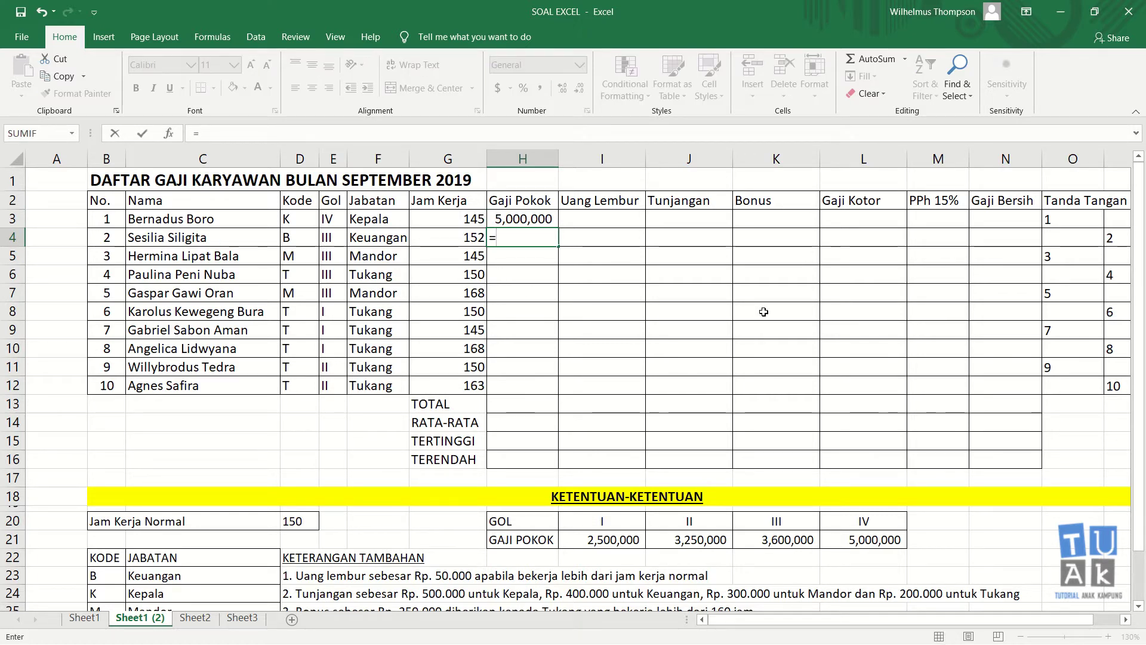
type("hl")
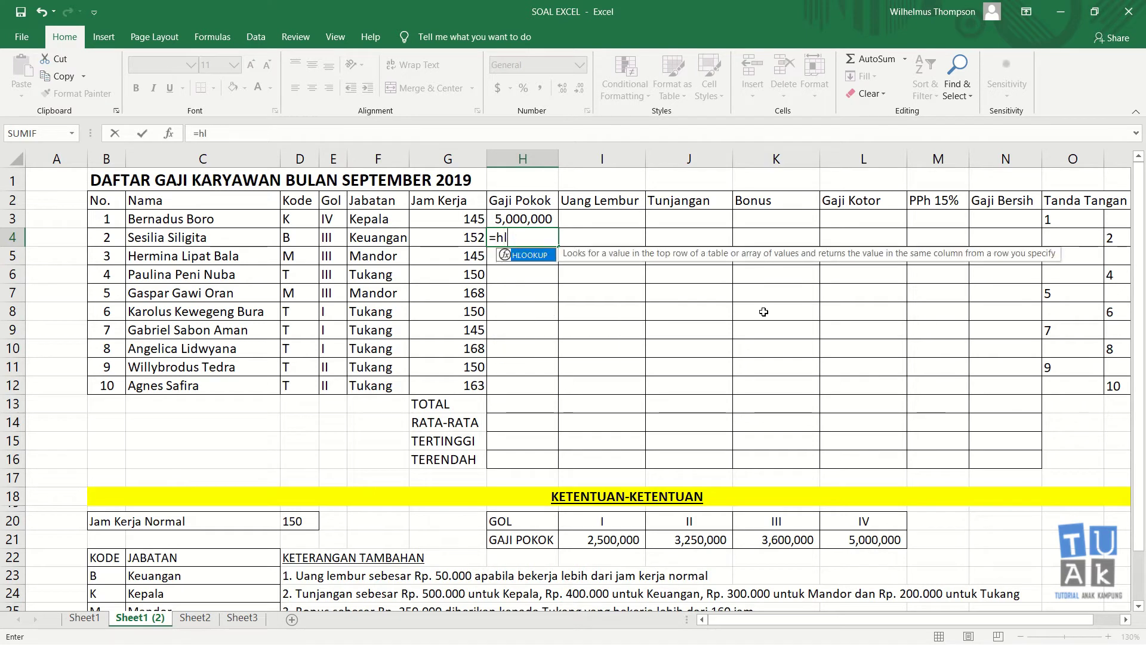
type("ookup")
type("(")
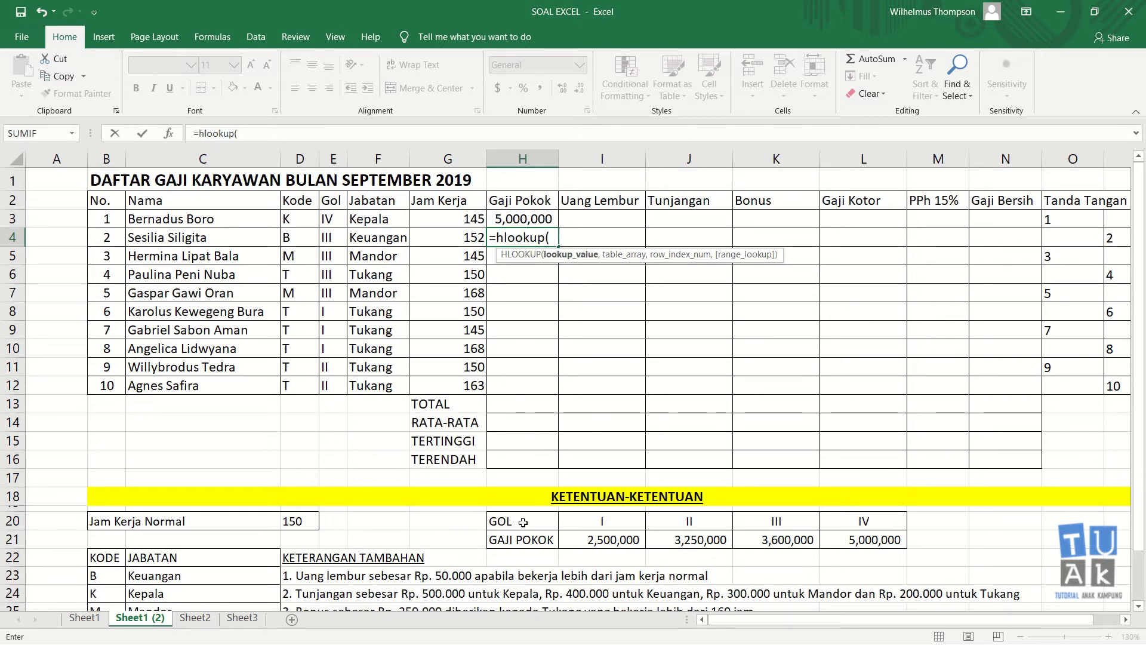
left_click(338, 236)
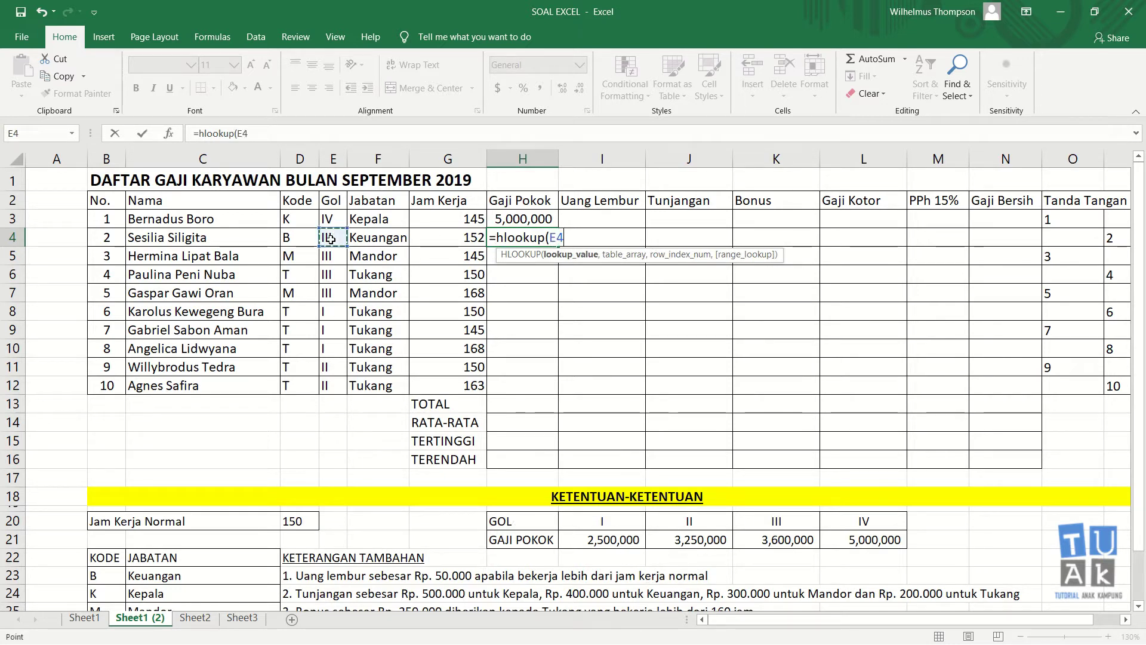
type(",")
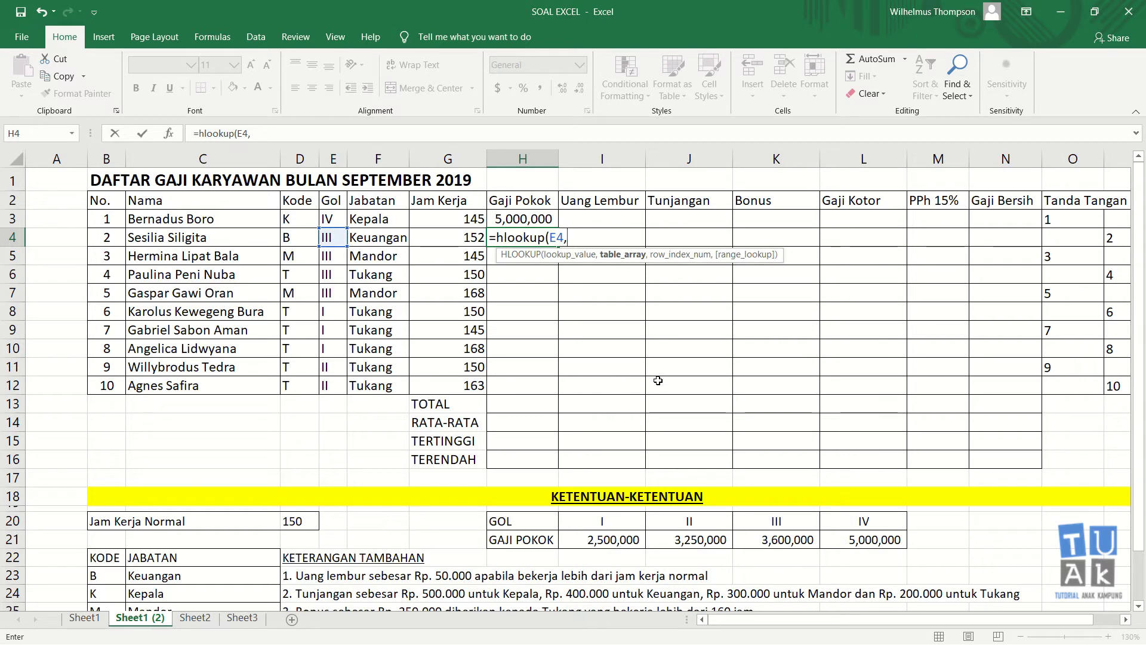
mouse_move(525, 519)
left_mouse_down()
mouse_move(669, 540)
mouse_move(835, 538)
left_mouse_up()
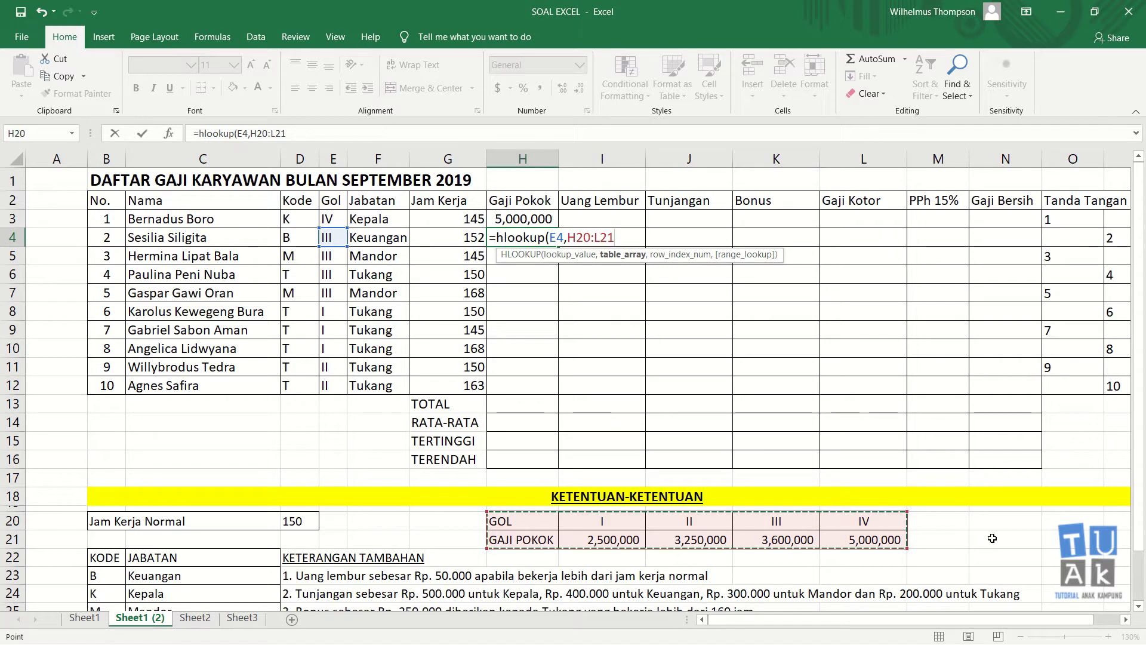
key("F4")
type("$L$21,")
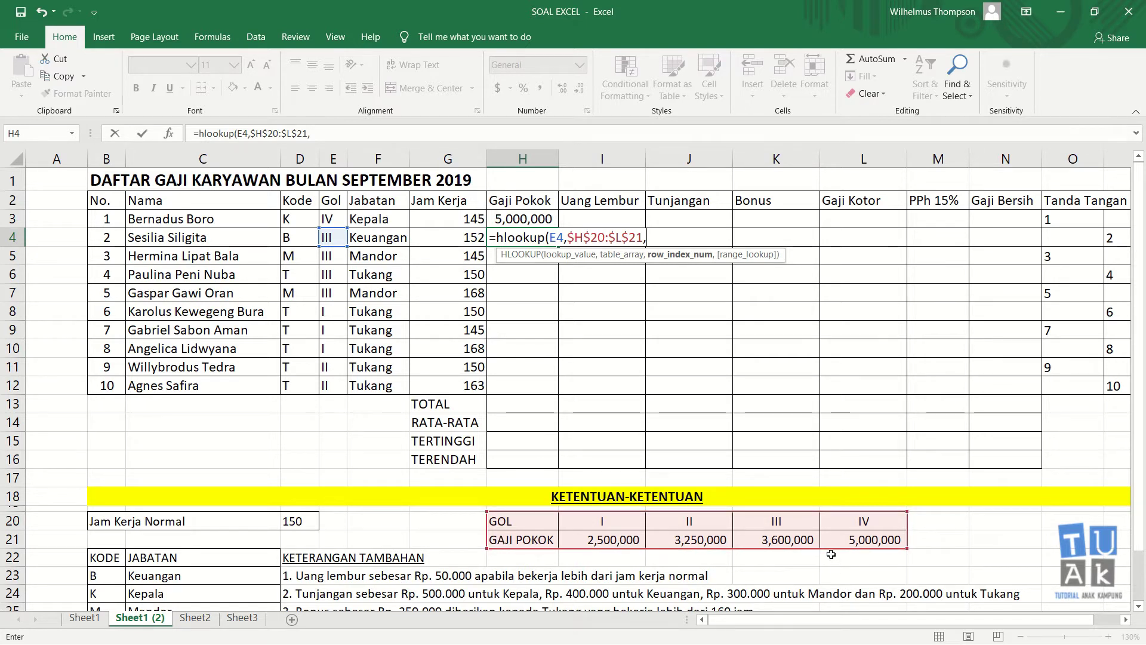
type("2")
type(",")
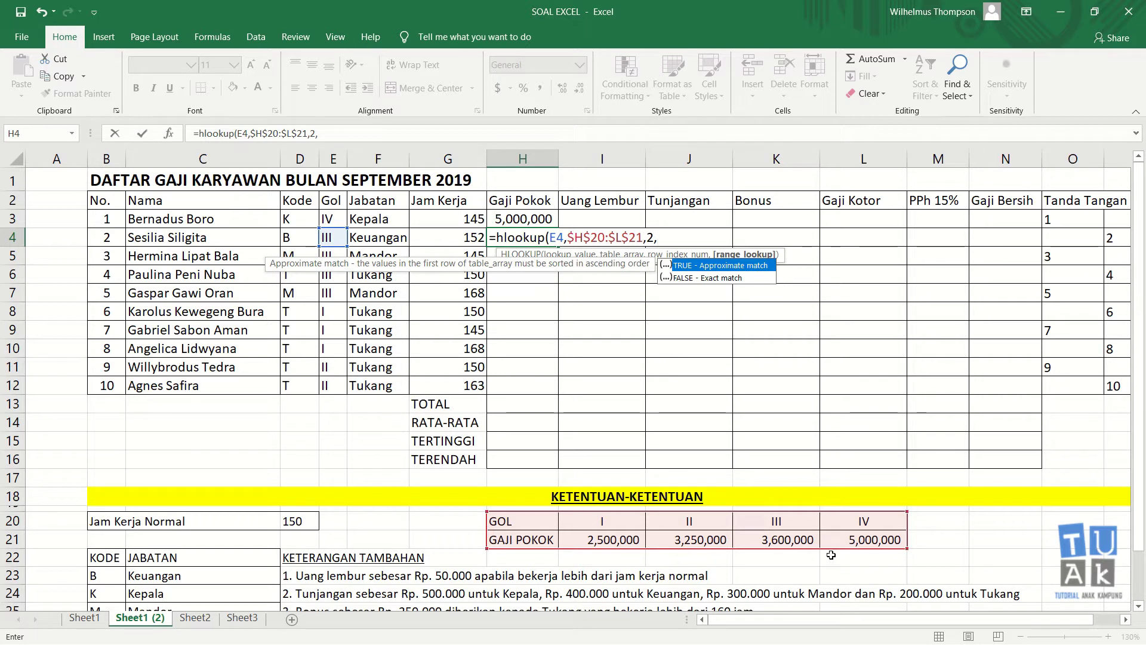
type(")")
key("Return")
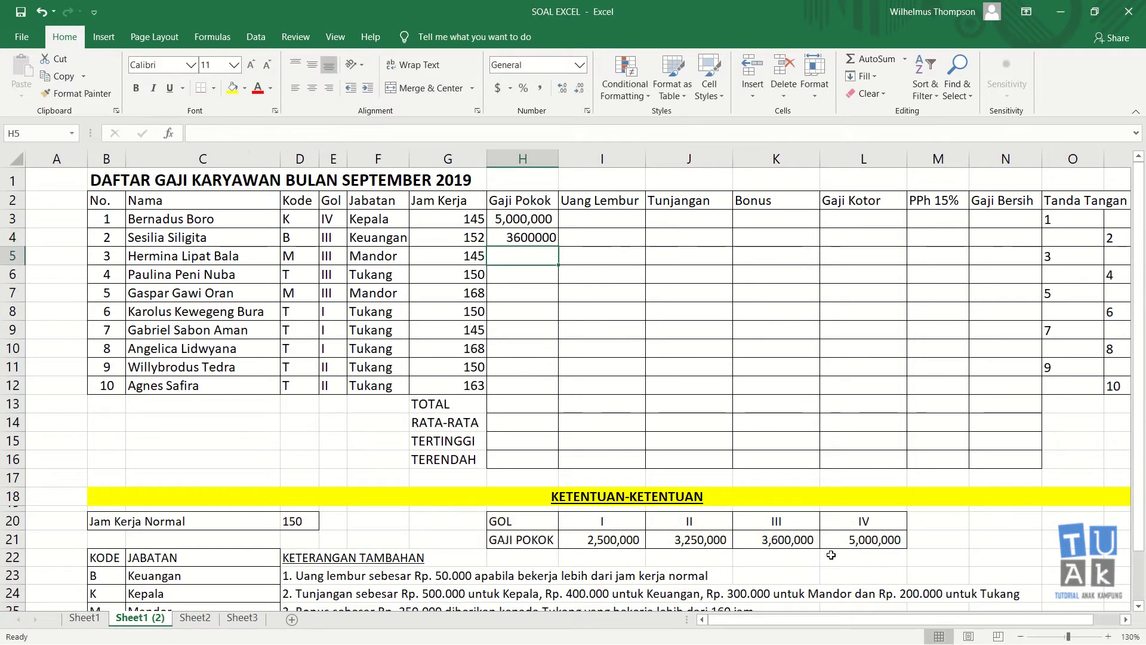
- Format H4 with Comma Style and no decimal places
left_click(530, 239)
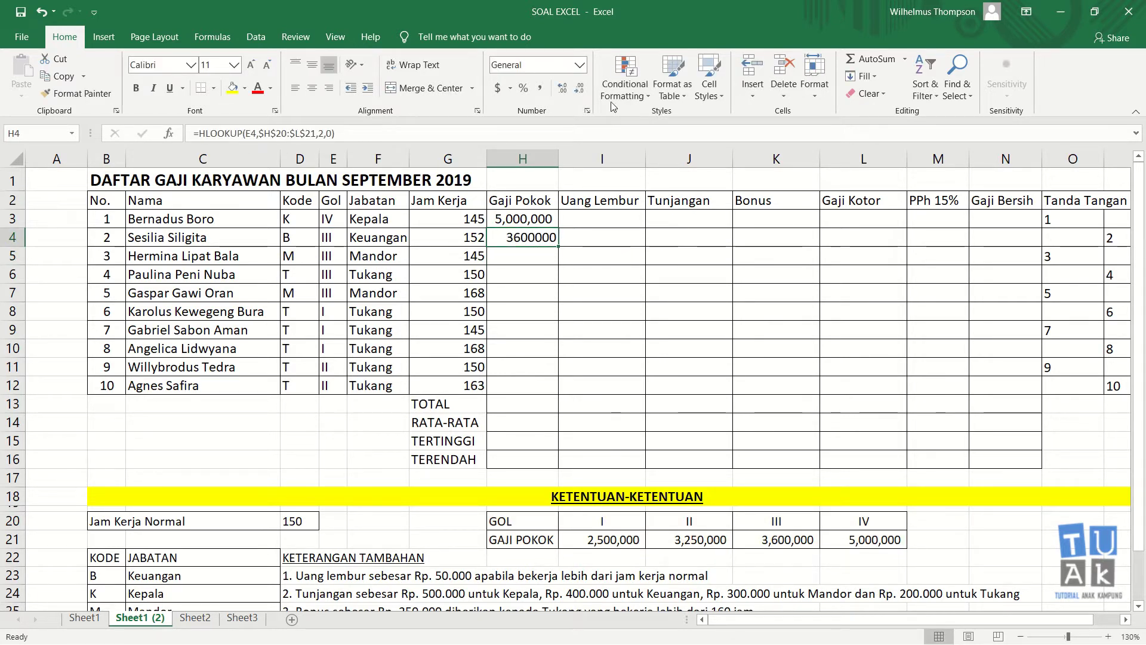
left_click(574, 90)
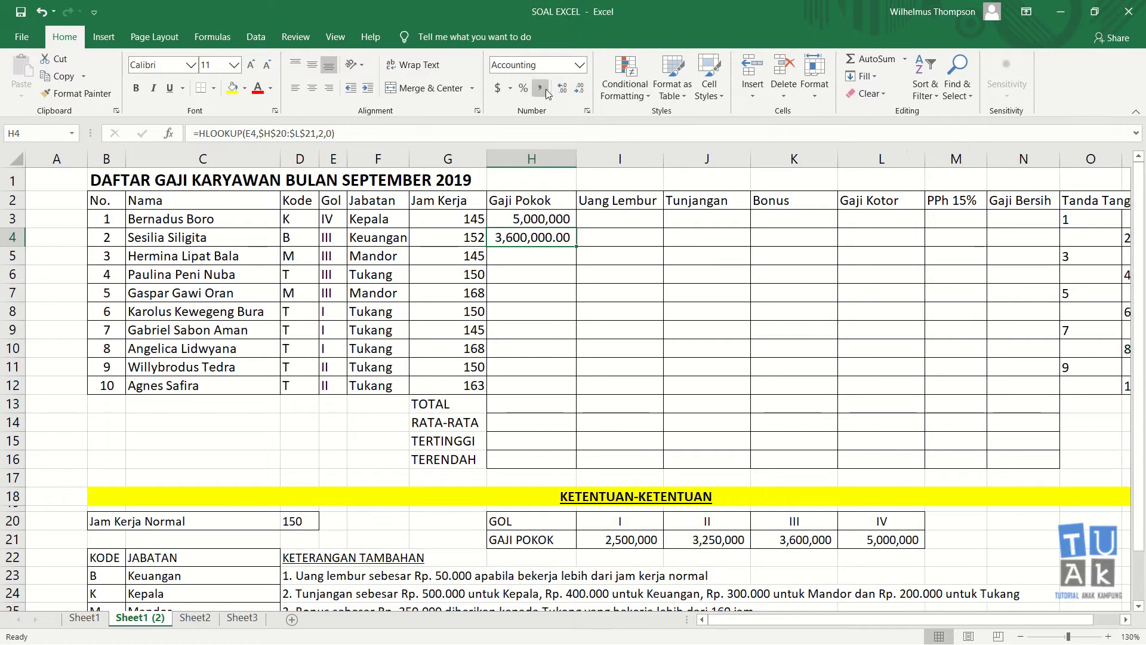
left_click(576, 92)
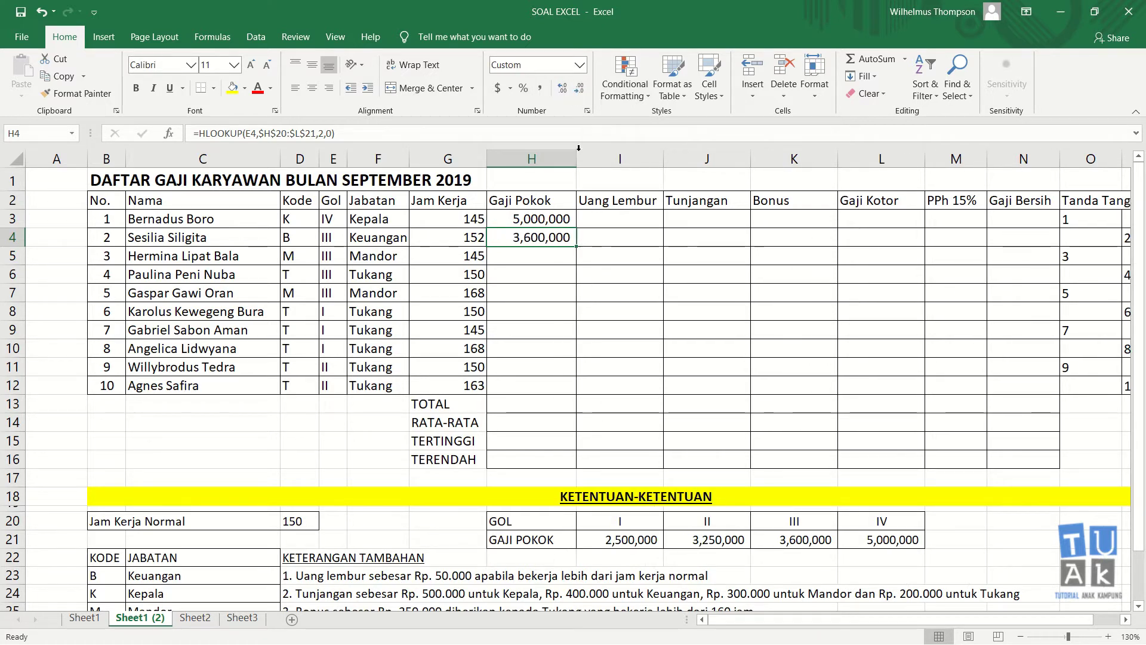
- Fill the Gaji Pokok formula down to H12 and verify the last employee's result
left_click(533, 264)
left_click(537, 241)
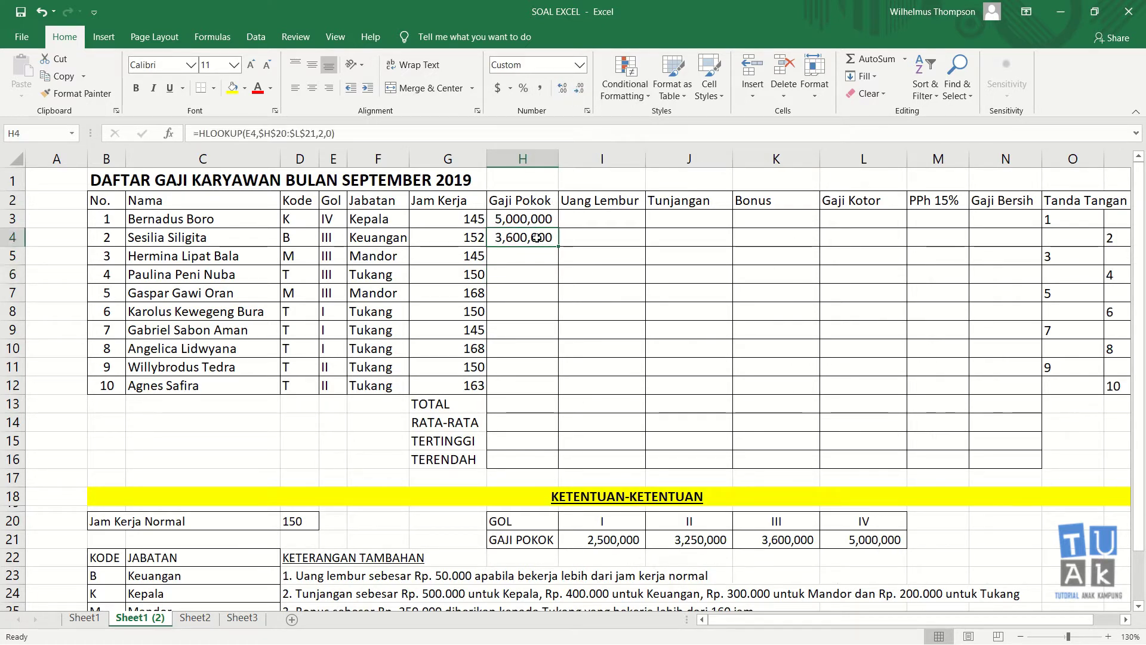
left_click_drag(558, 246, 540, 385)
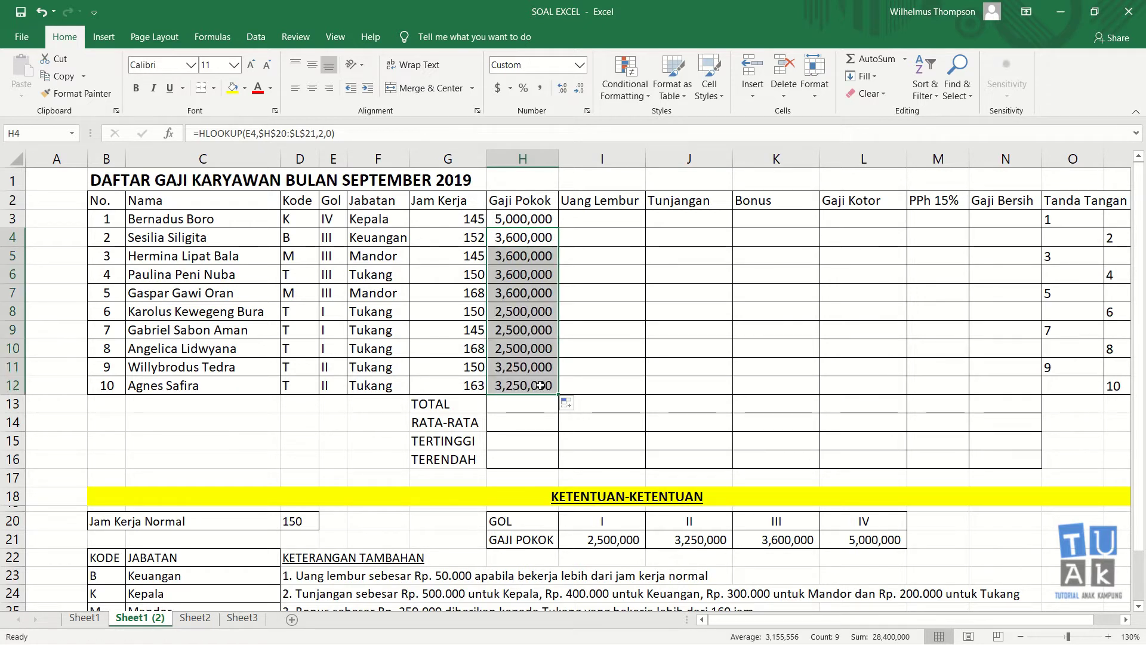
left_click(570, 376)
left_click(301, 386)
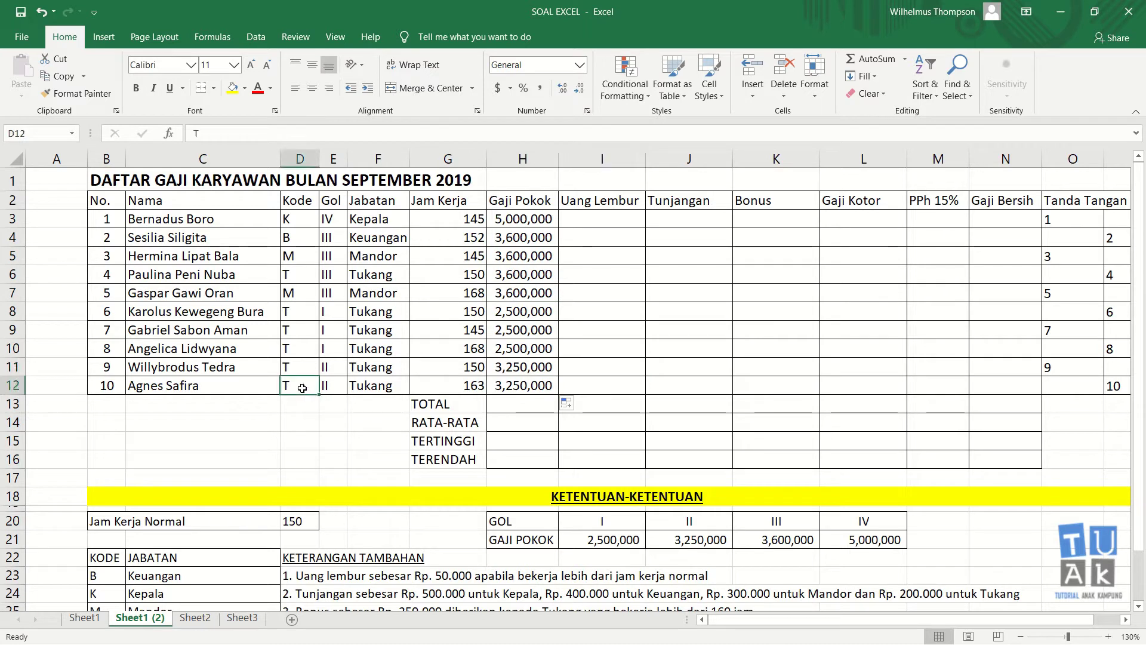
left_click(332, 386)
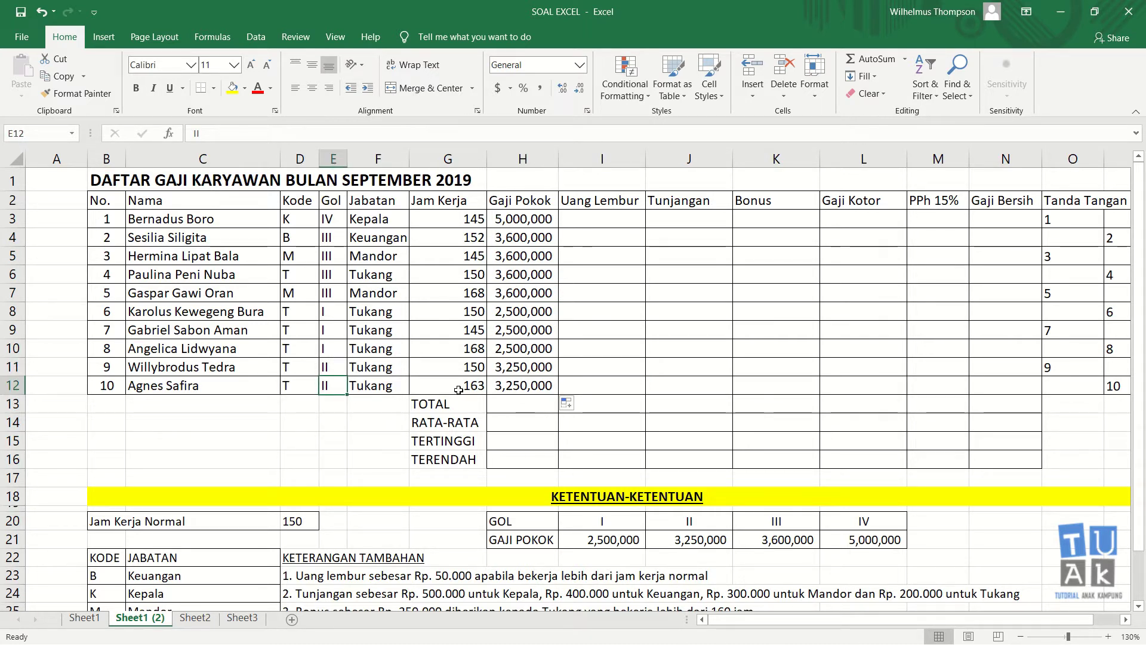
left_click(506, 388)
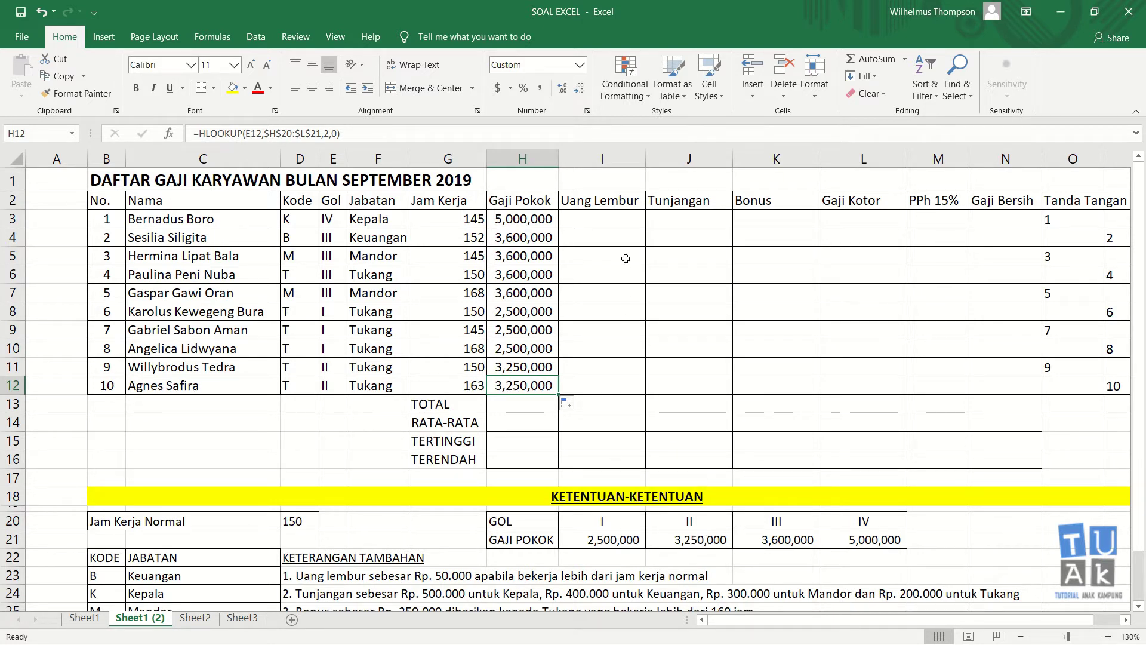
left_click(614, 221)
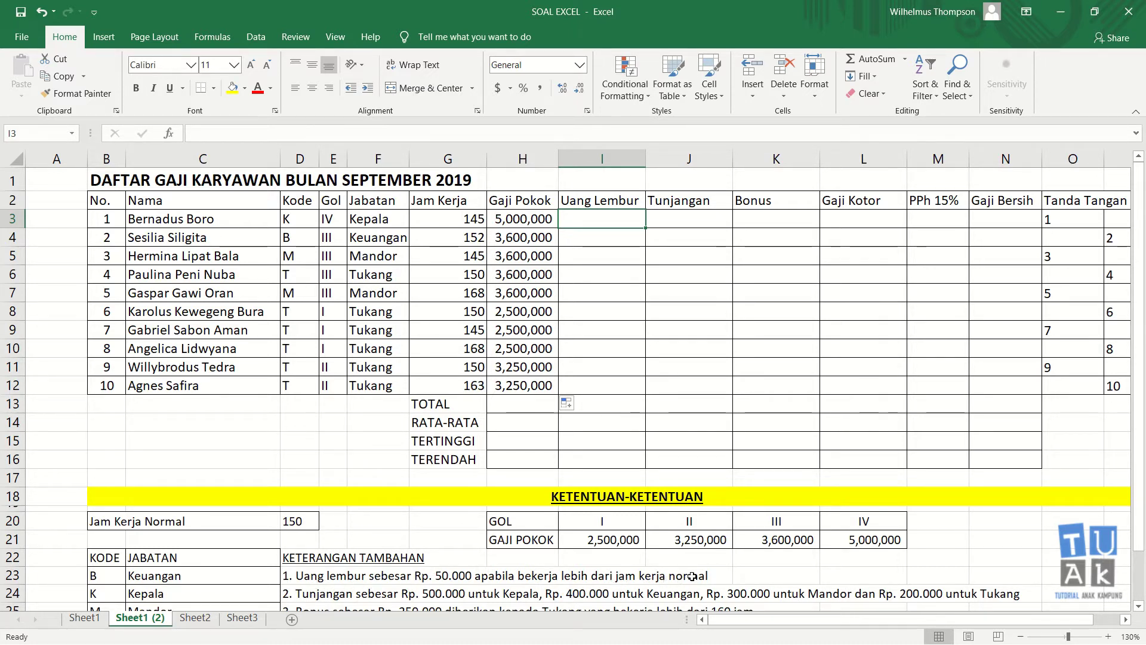
- Enter =IF(G3>$D$20,50000,0) in I3, giving 0 for the first employee's 145 hours
left_click(294, 522)
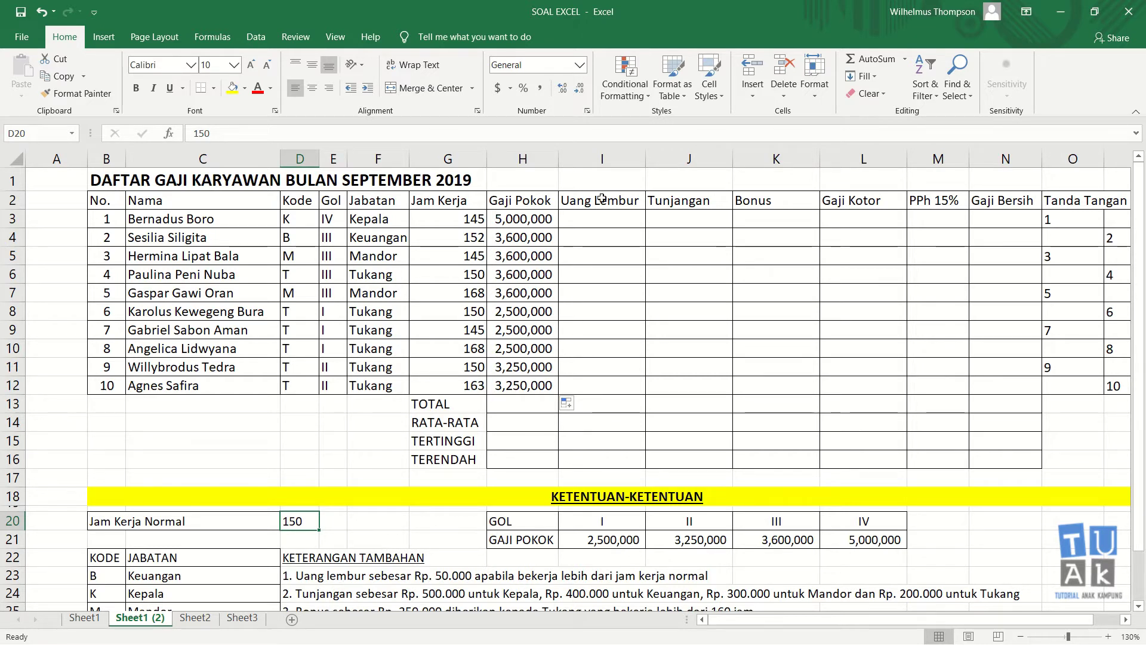
left_click(603, 216)
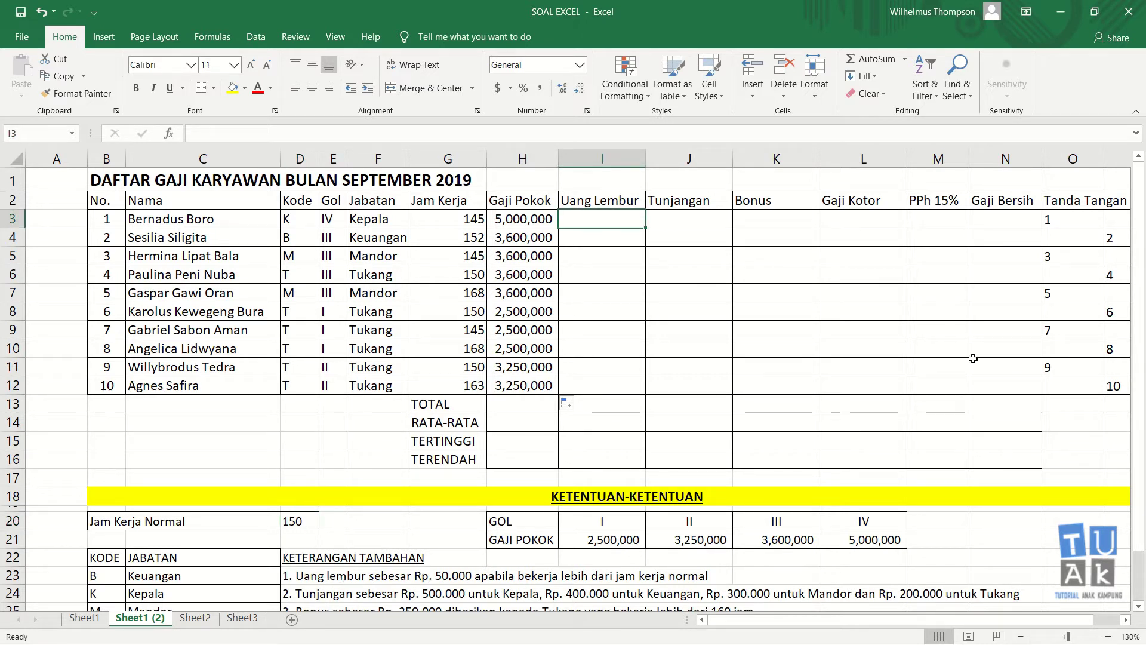
type("=")
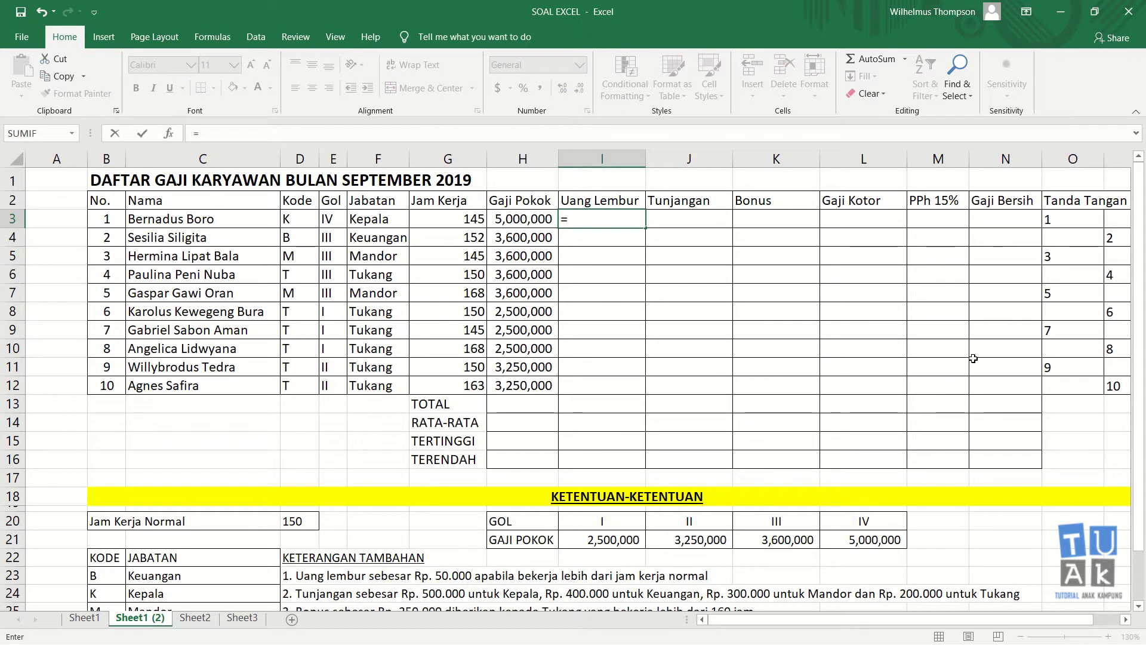
type("if")
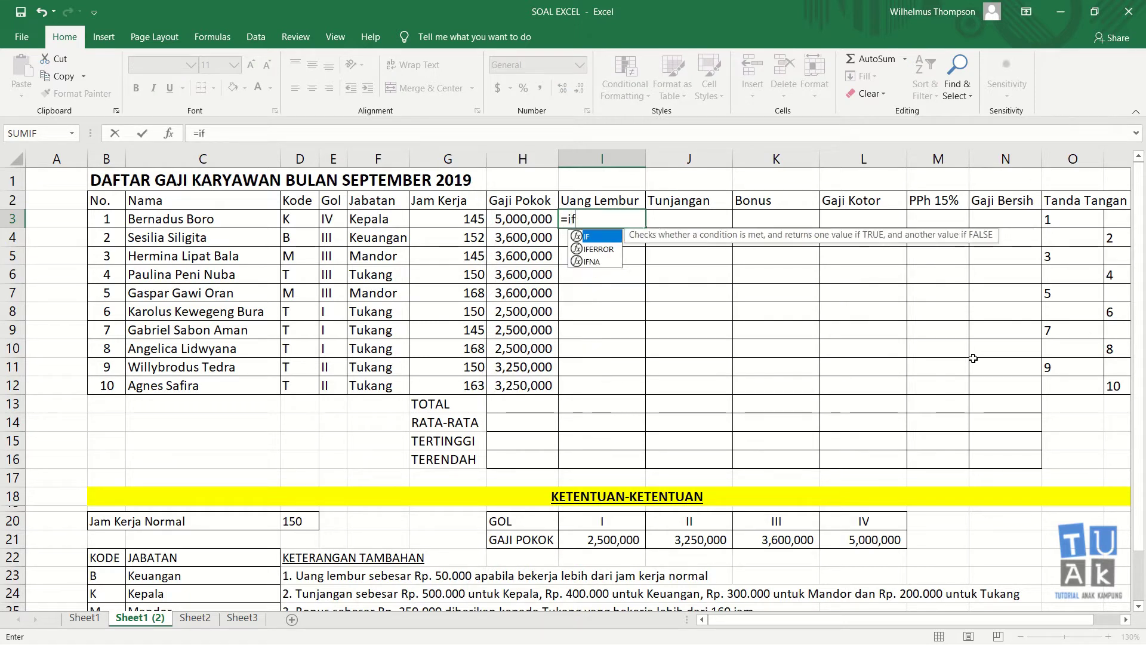
type("(")
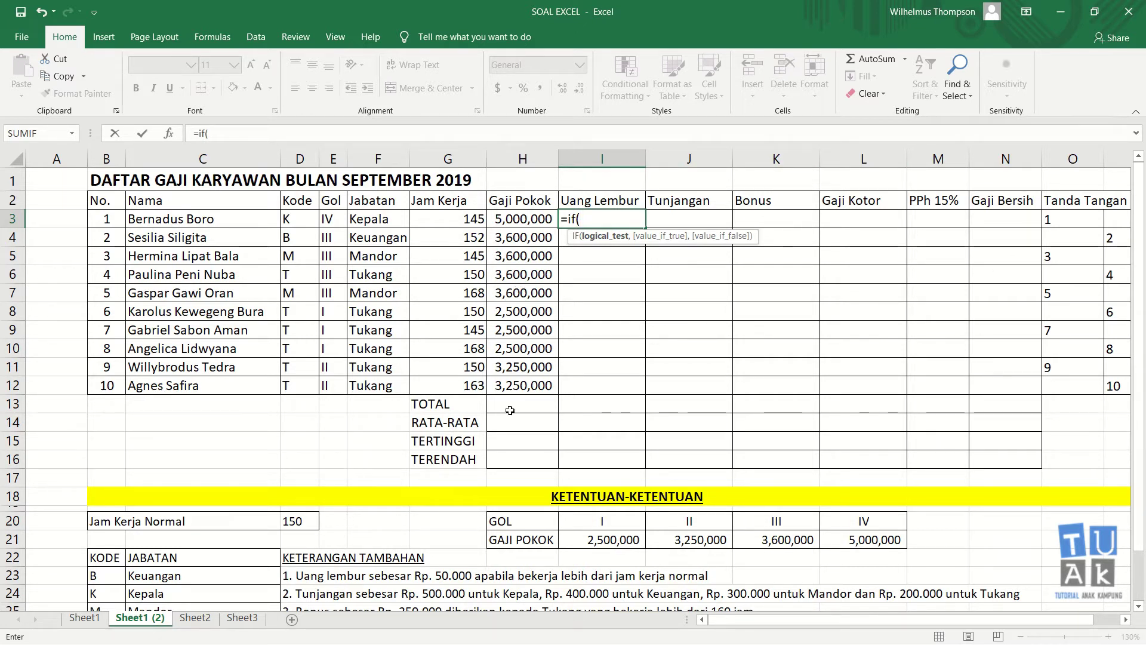
left_click(476, 221)
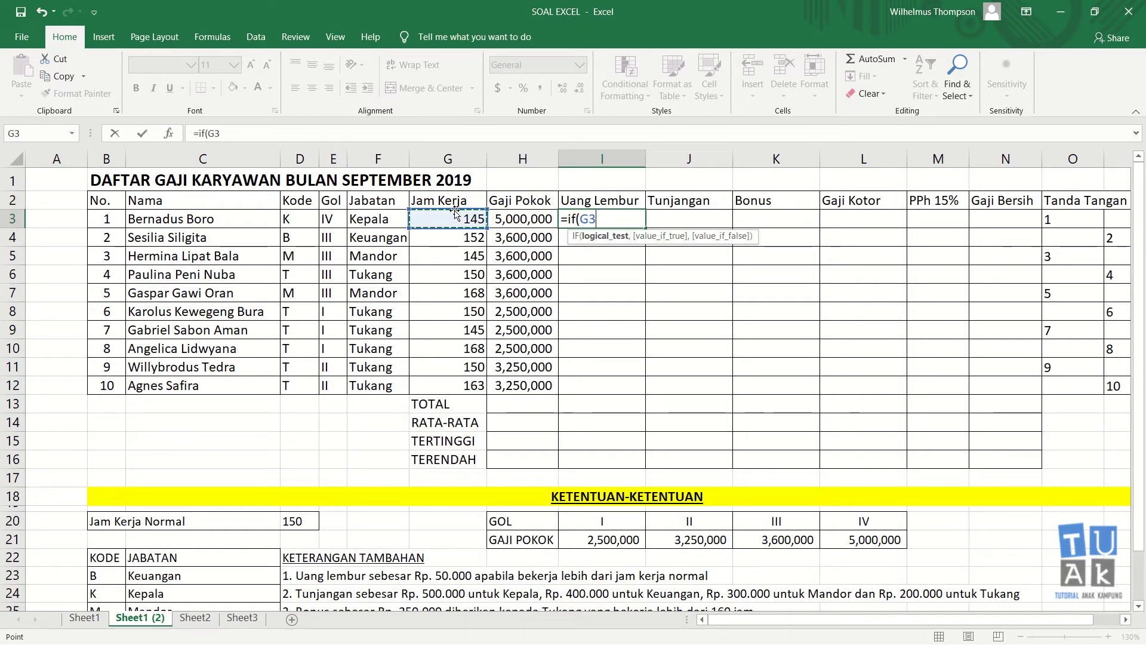
type(">")
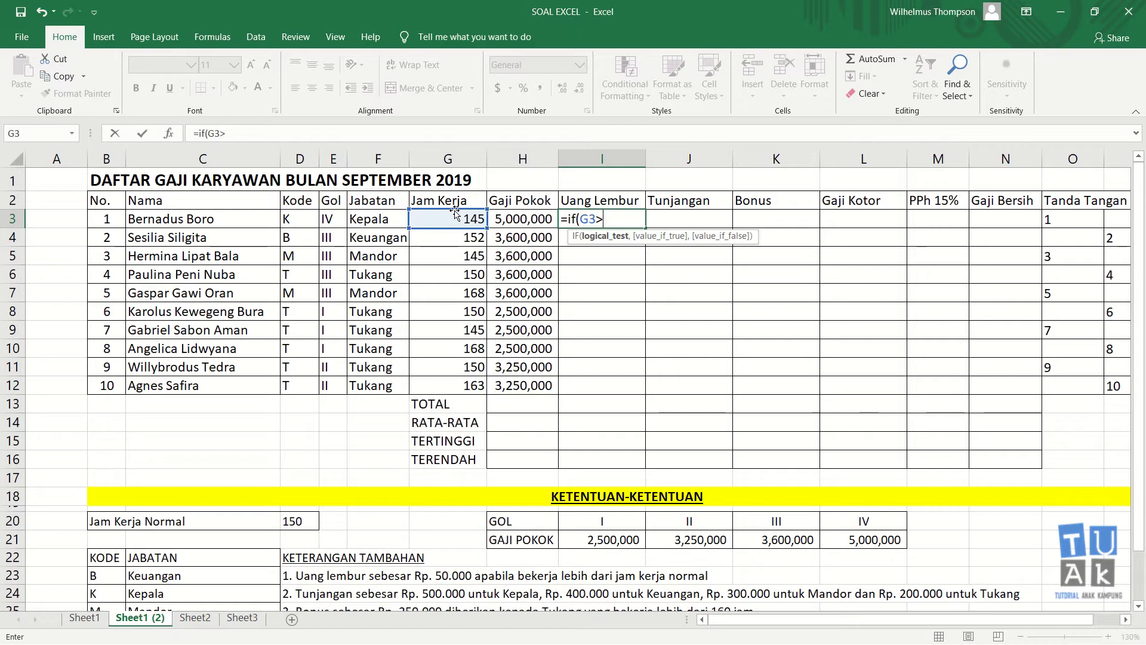
left_click(292, 521)
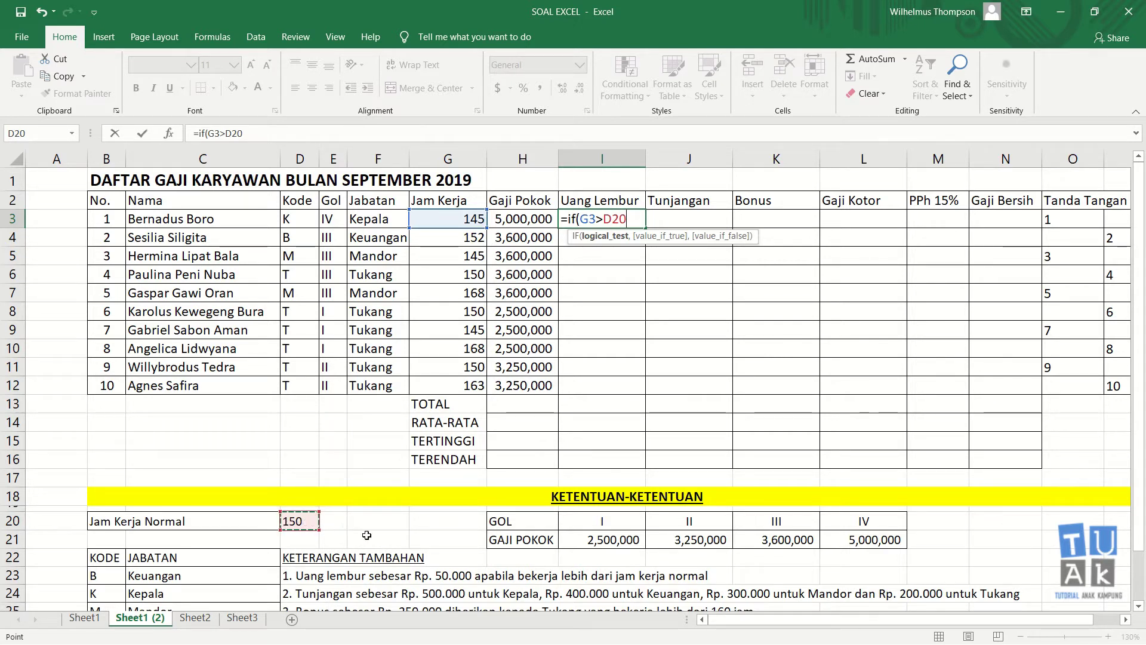
key("F4")
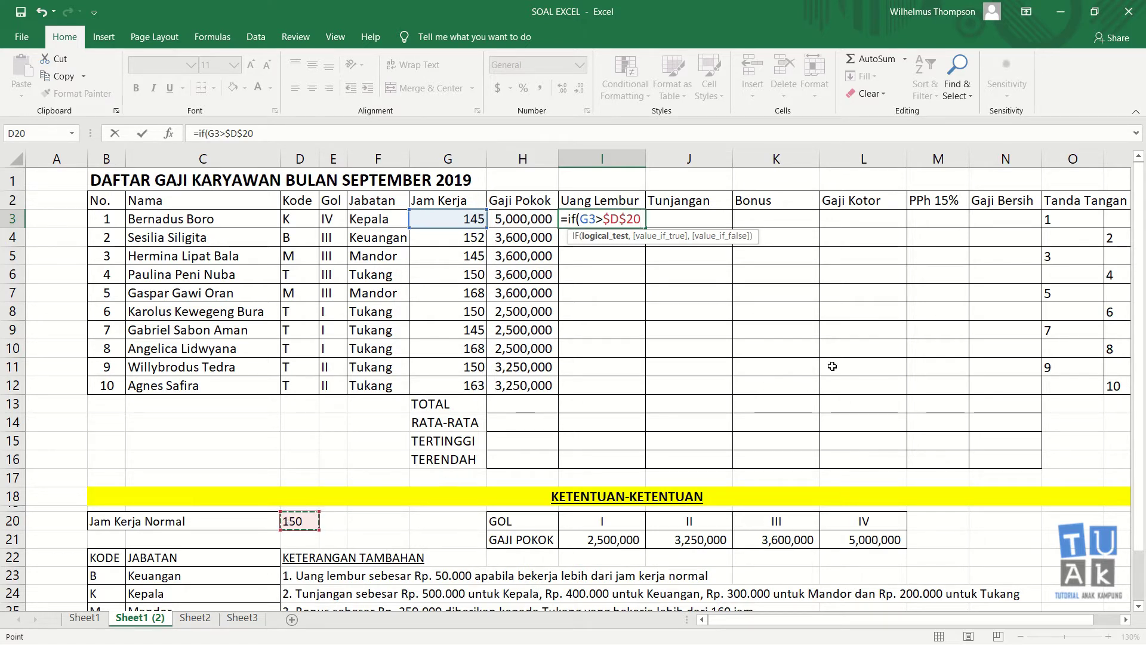
type(",")
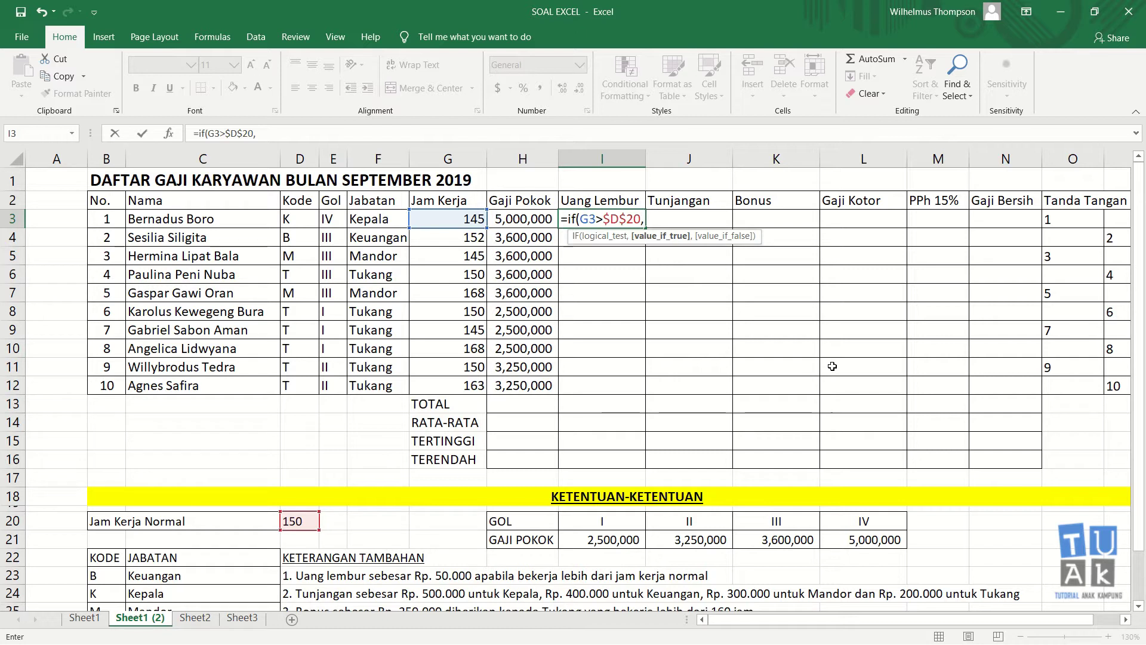
type("50")
type("000")
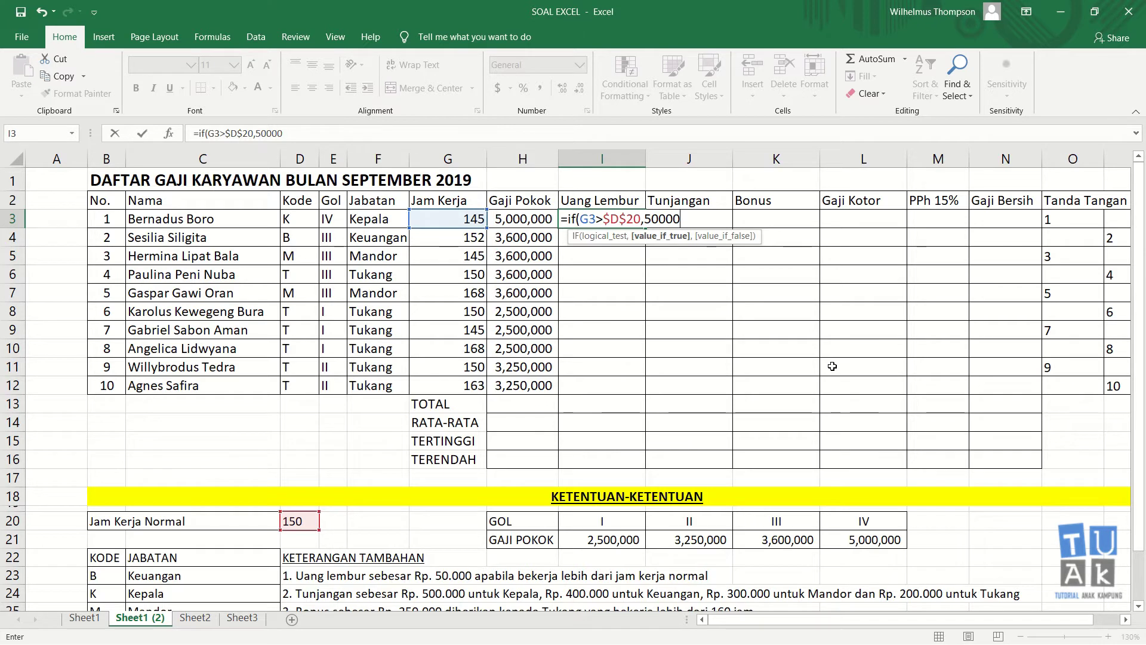
type(",0")
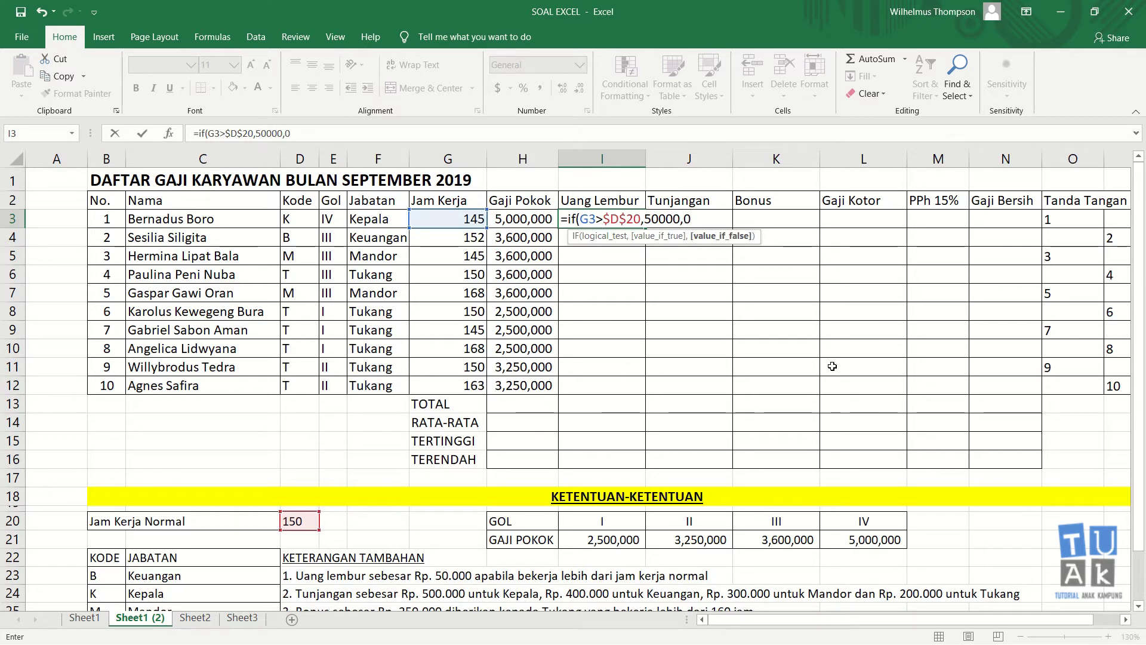
type(")")
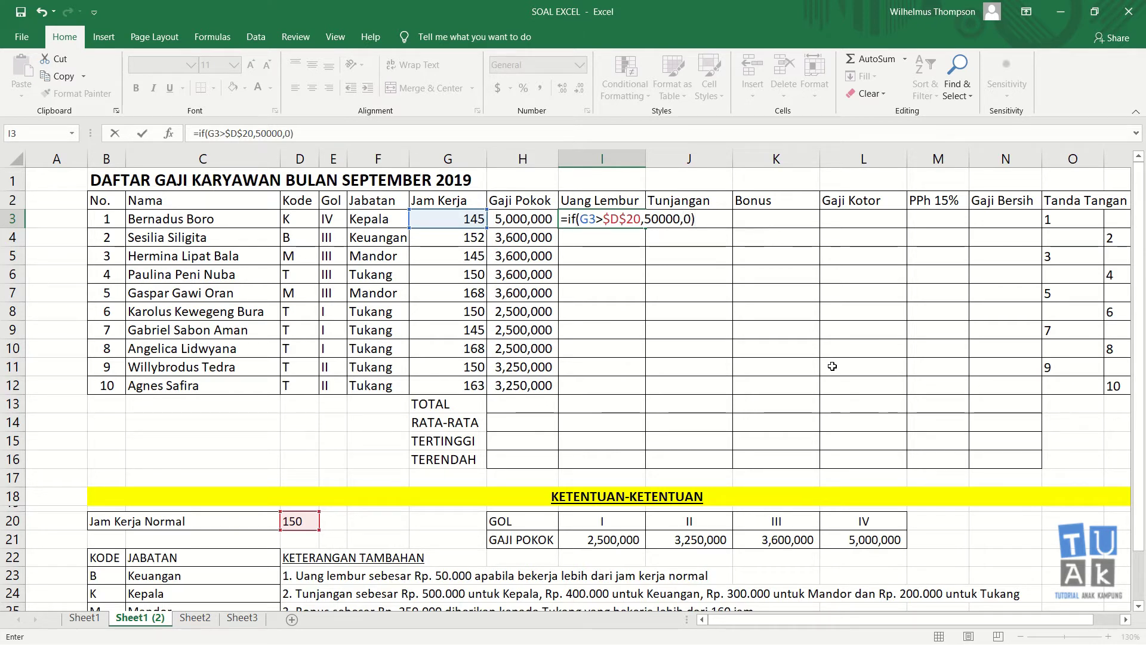
key("Return")
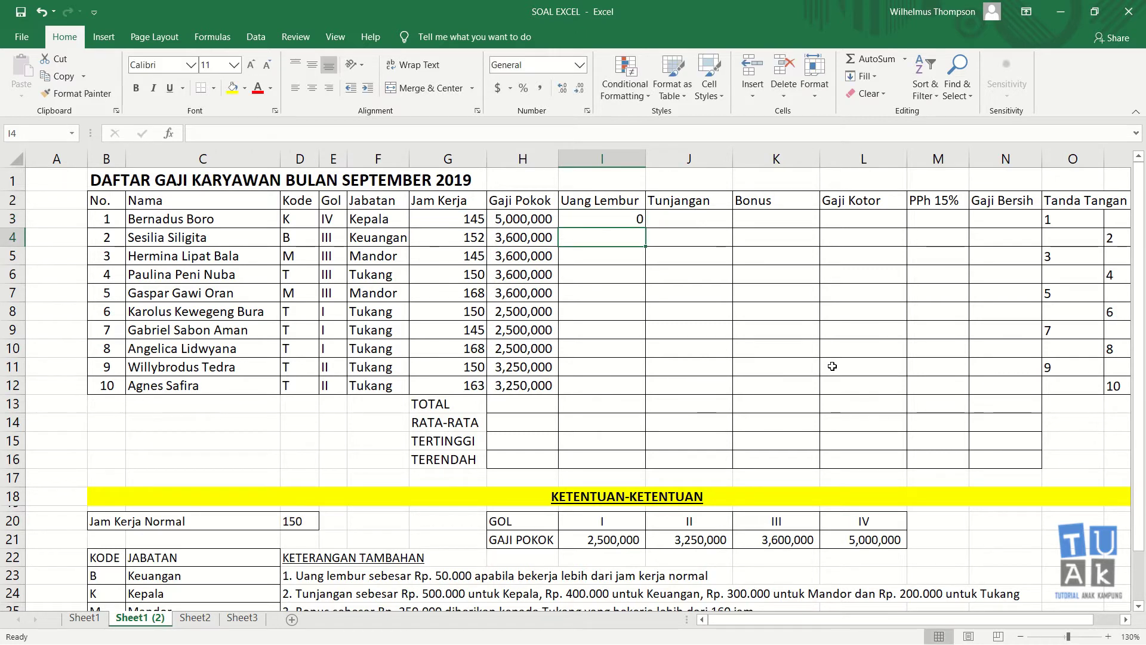
- Review the overtime formula in I3 against the hours worked in G3
left_click(629, 216)
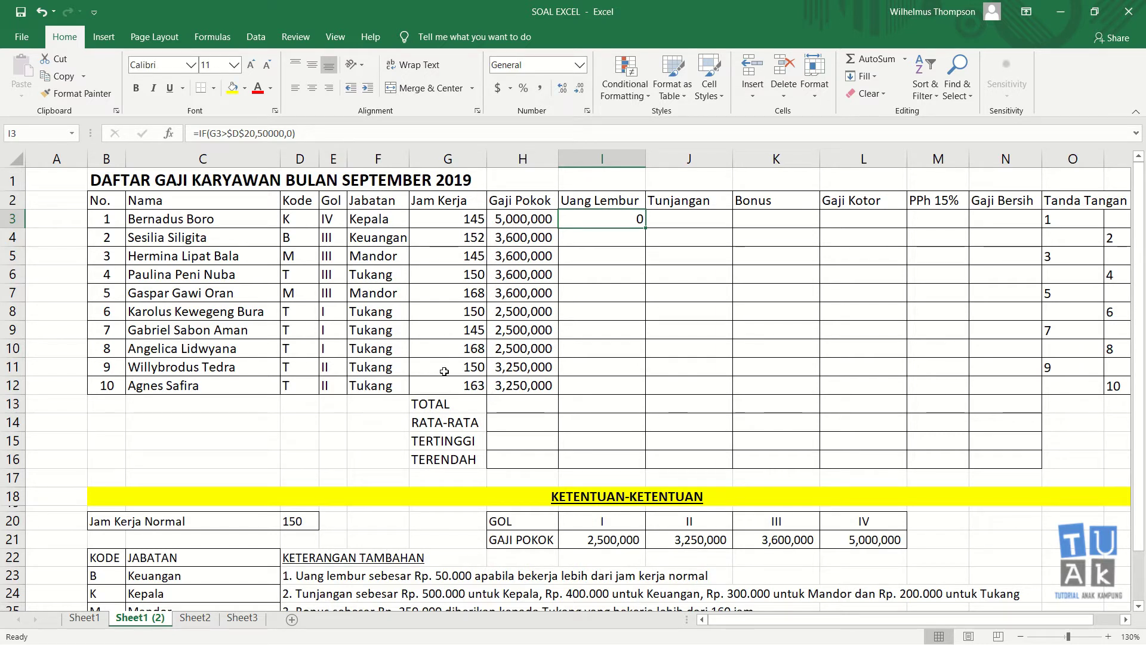
left_click(480, 218)
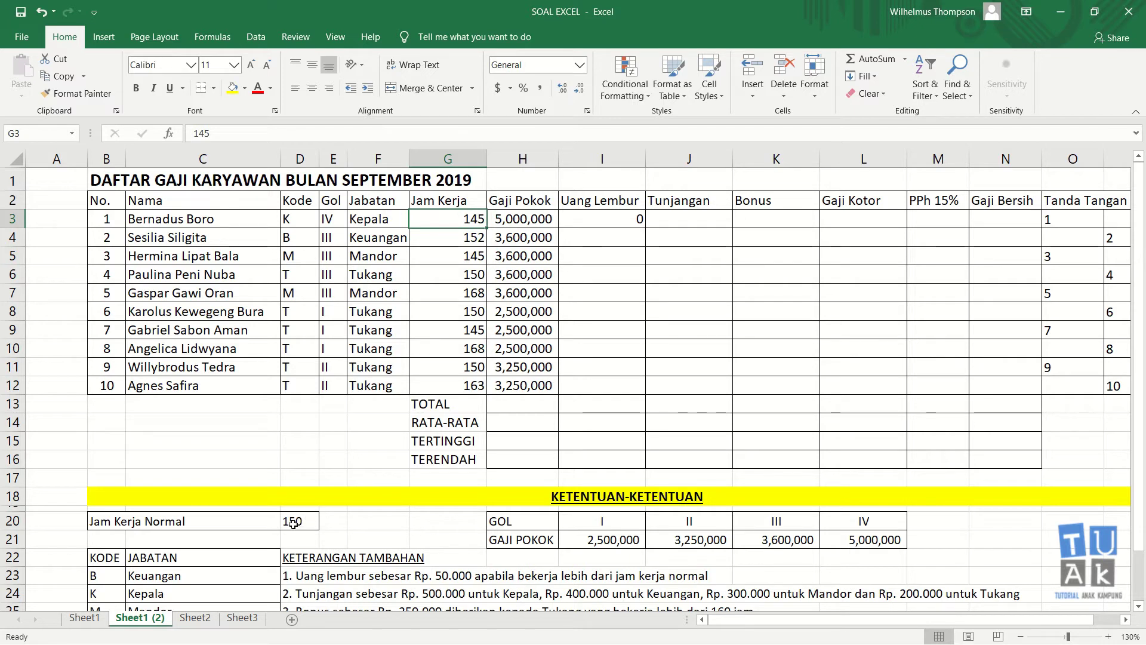
left_click(596, 223)
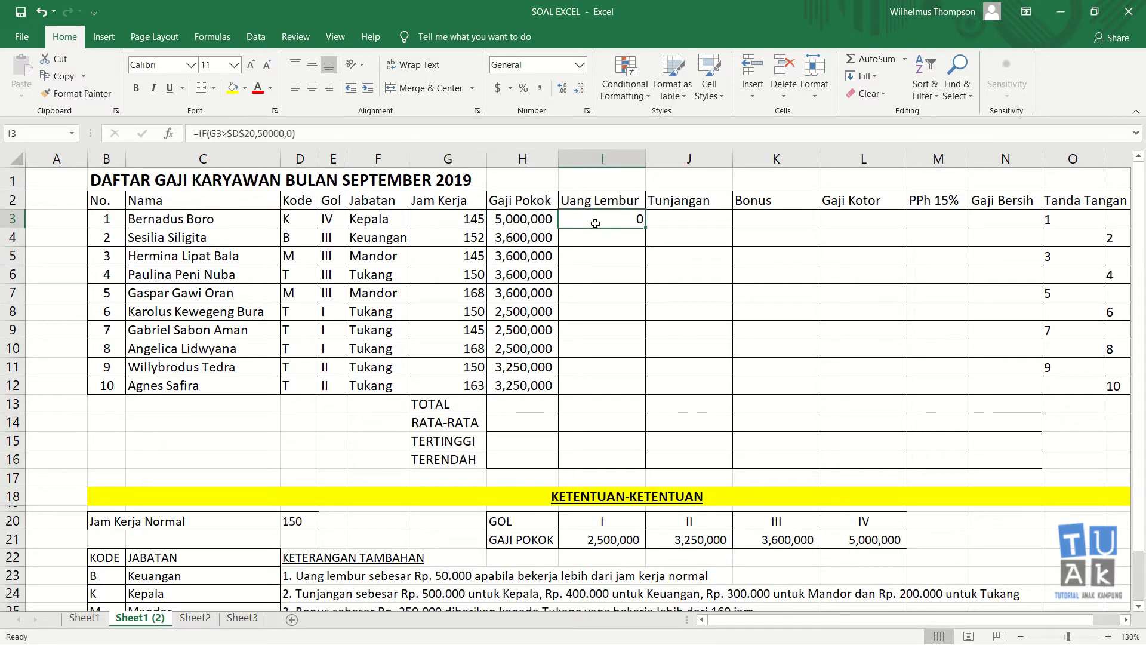
- Enter =IF(G4>$D$20,50000,0) in I4 so it shows 50000 for 152 hours
left_click(627, 239)
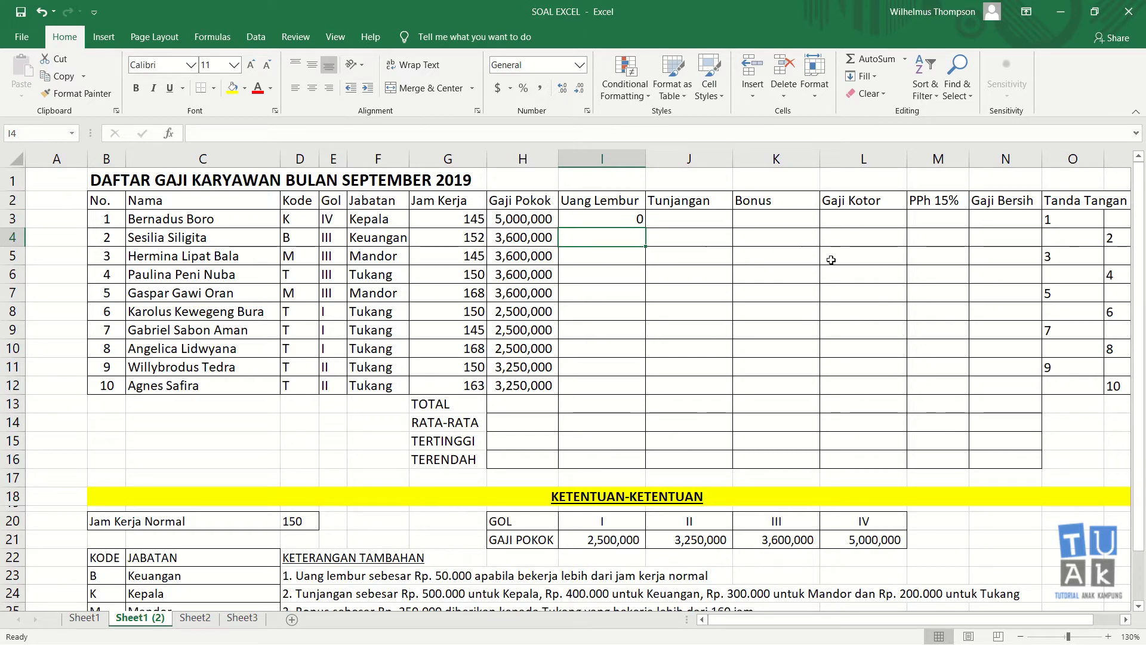
type("=")
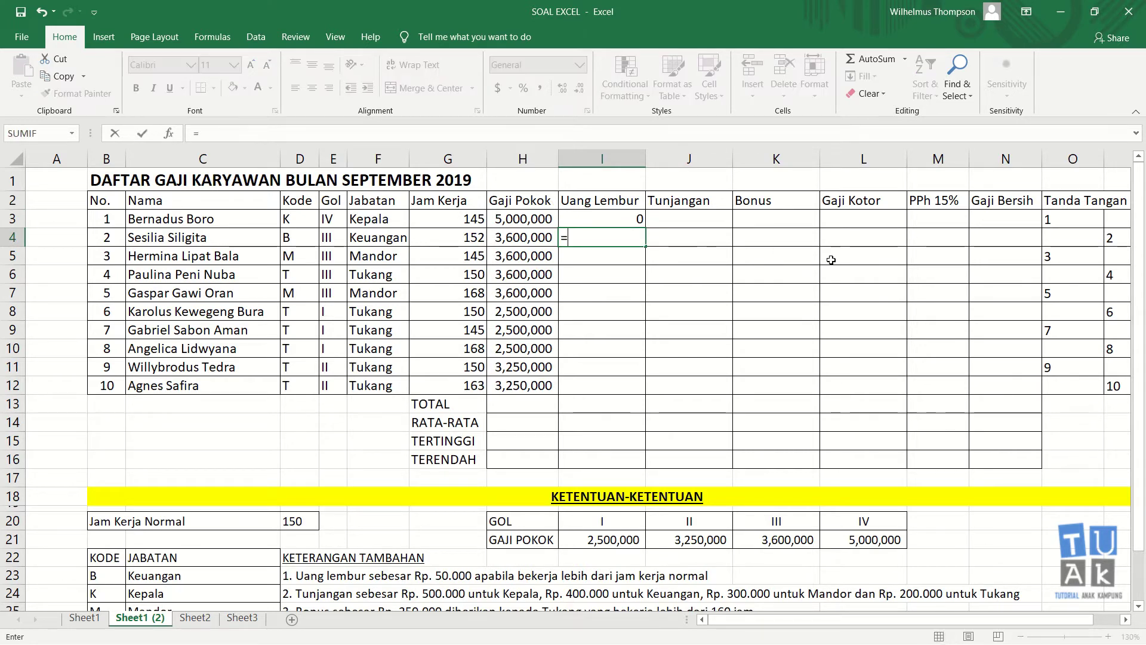
type("if")
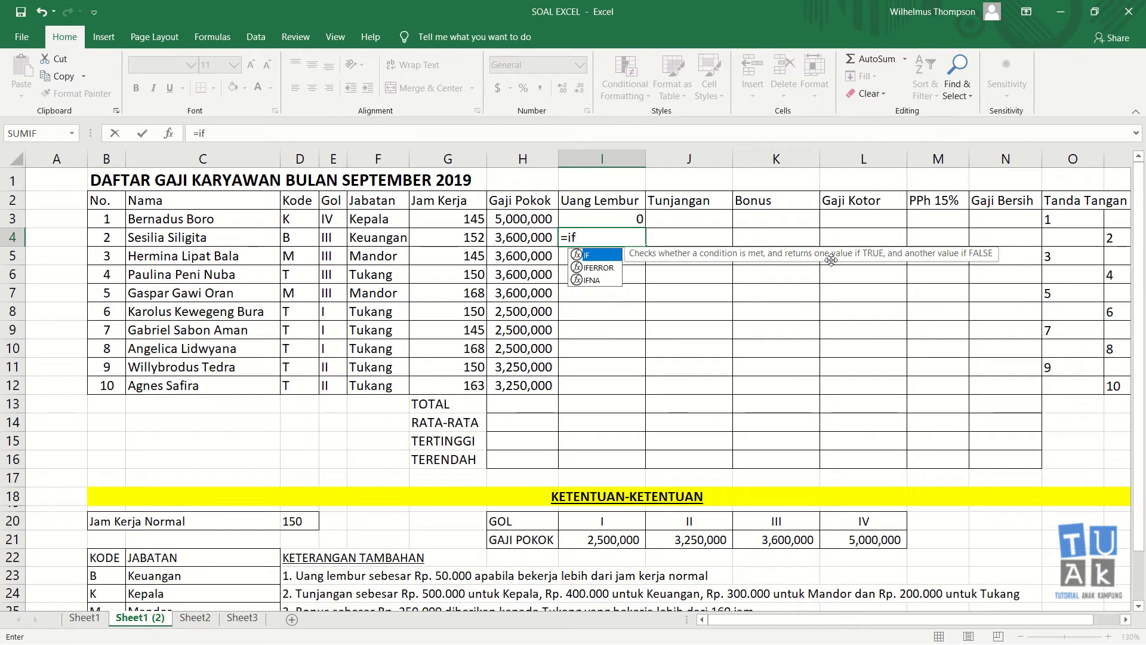
type("(")
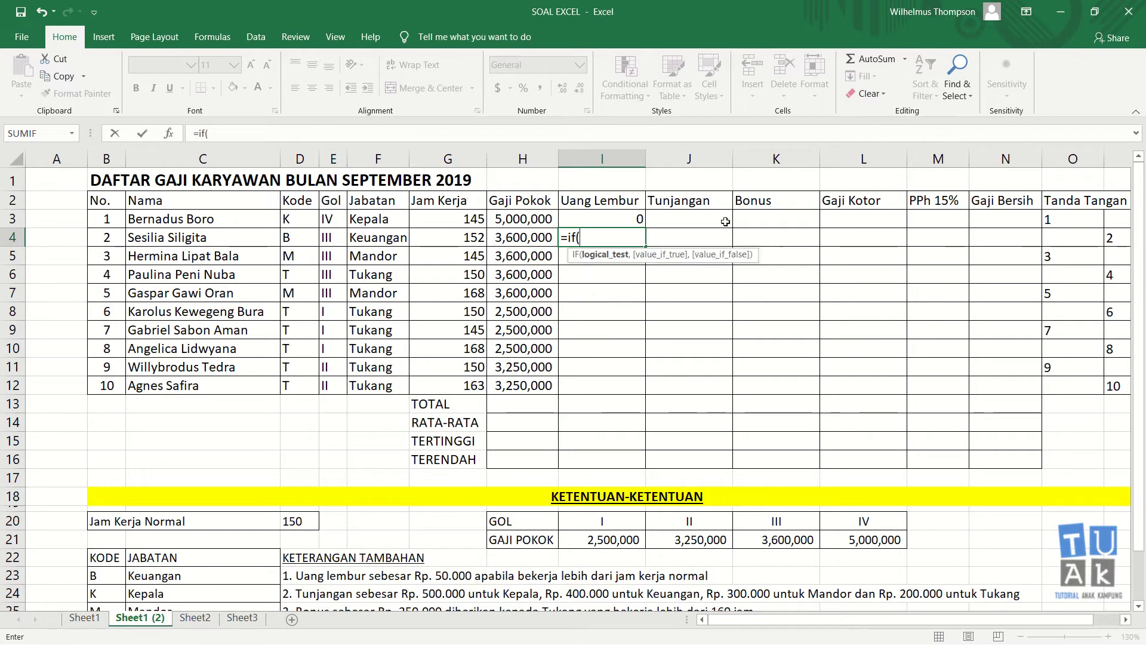
left_click(459, 239)
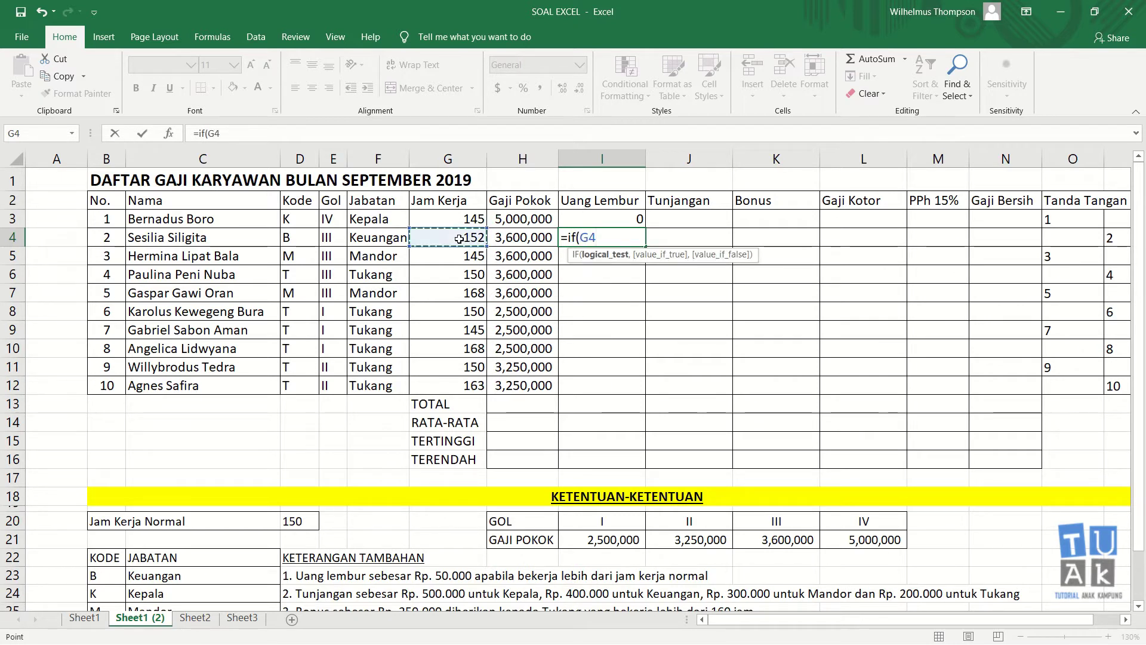
type(">")
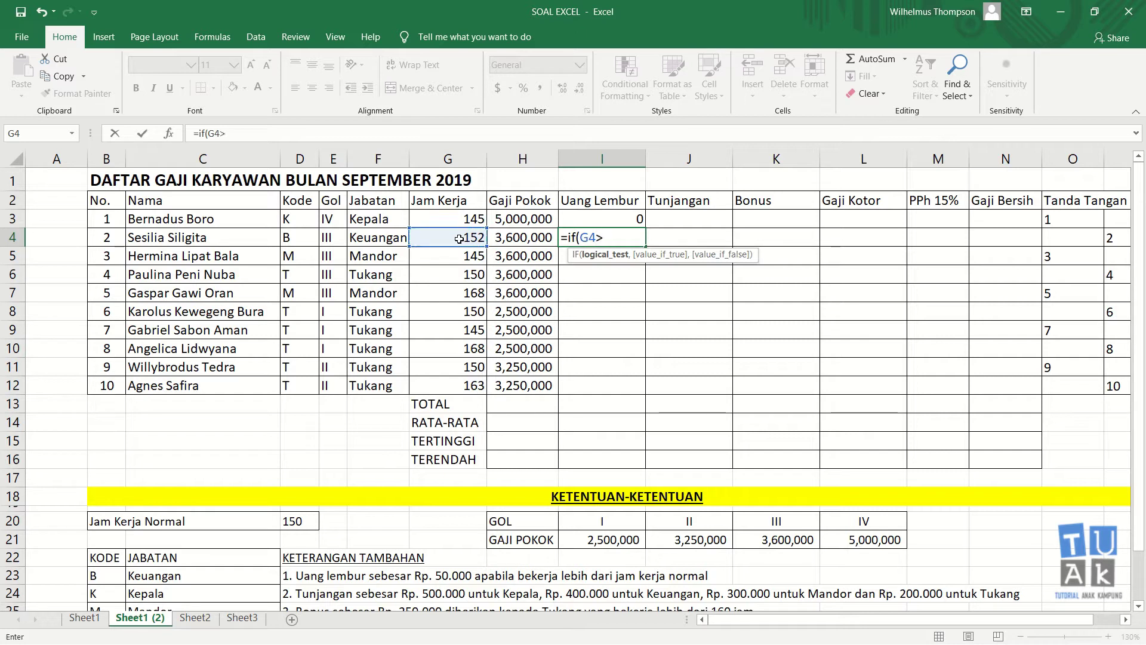
left_click(308, 521)
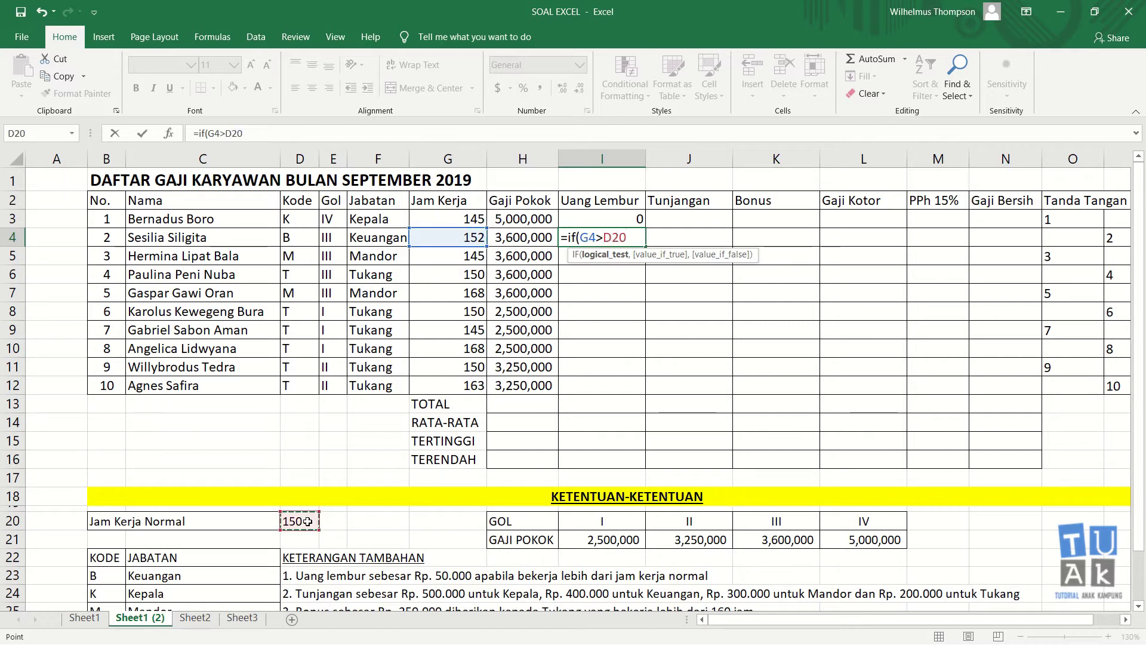
key("F4")
type("$D$20,")
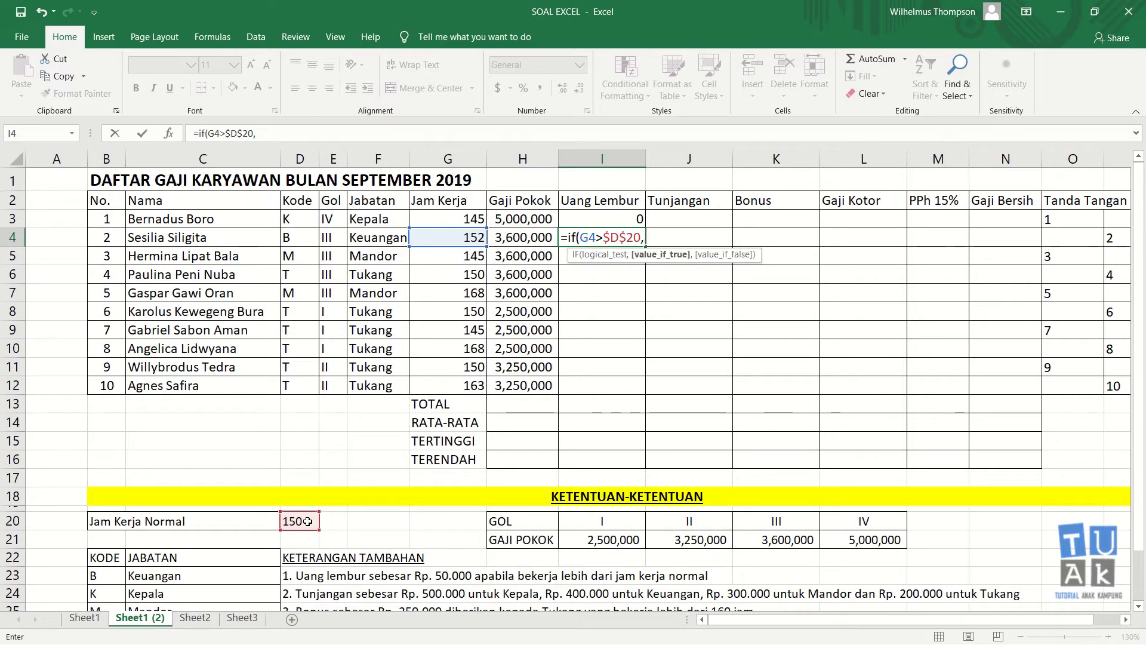
type("50000")
type(",0)")
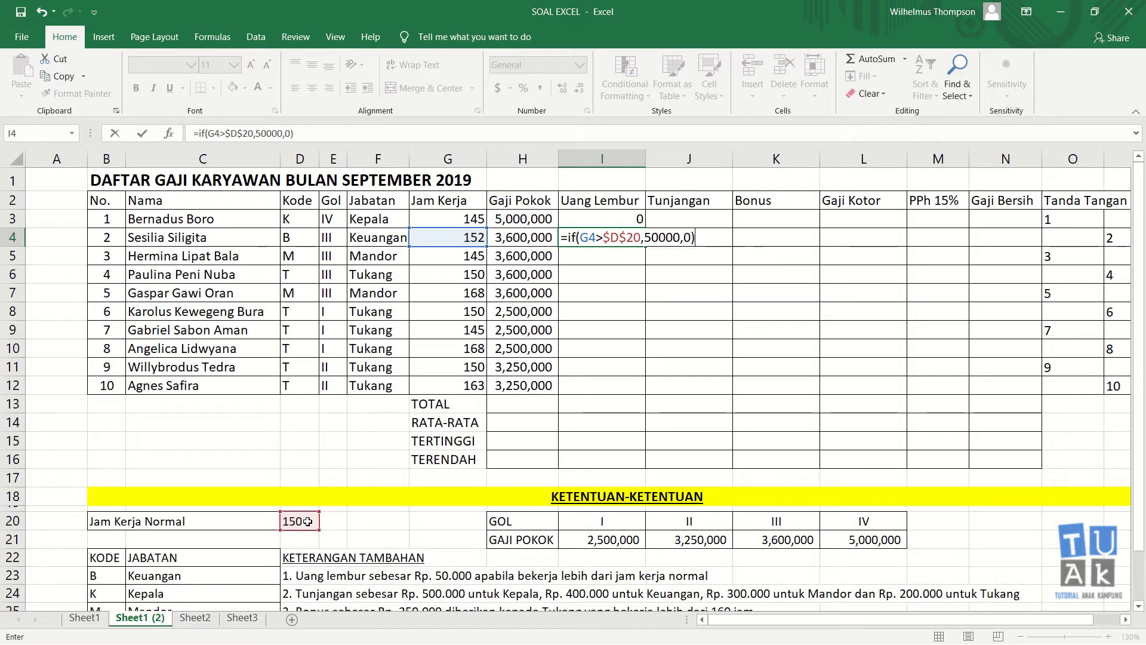
key("Return")
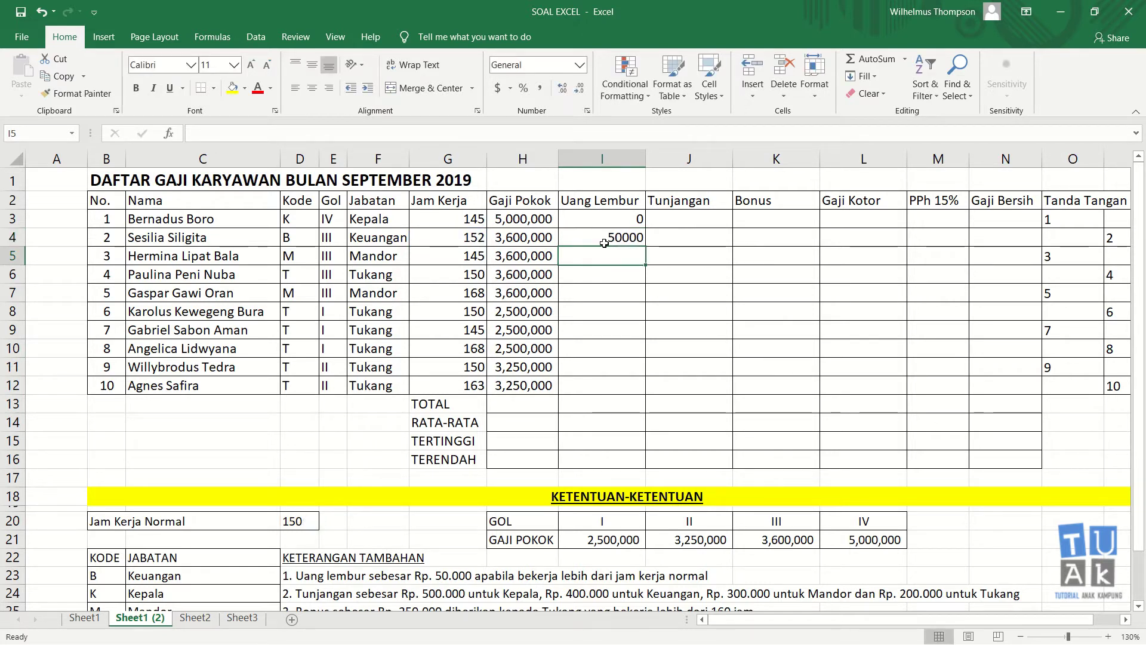
left_click(605, 237)
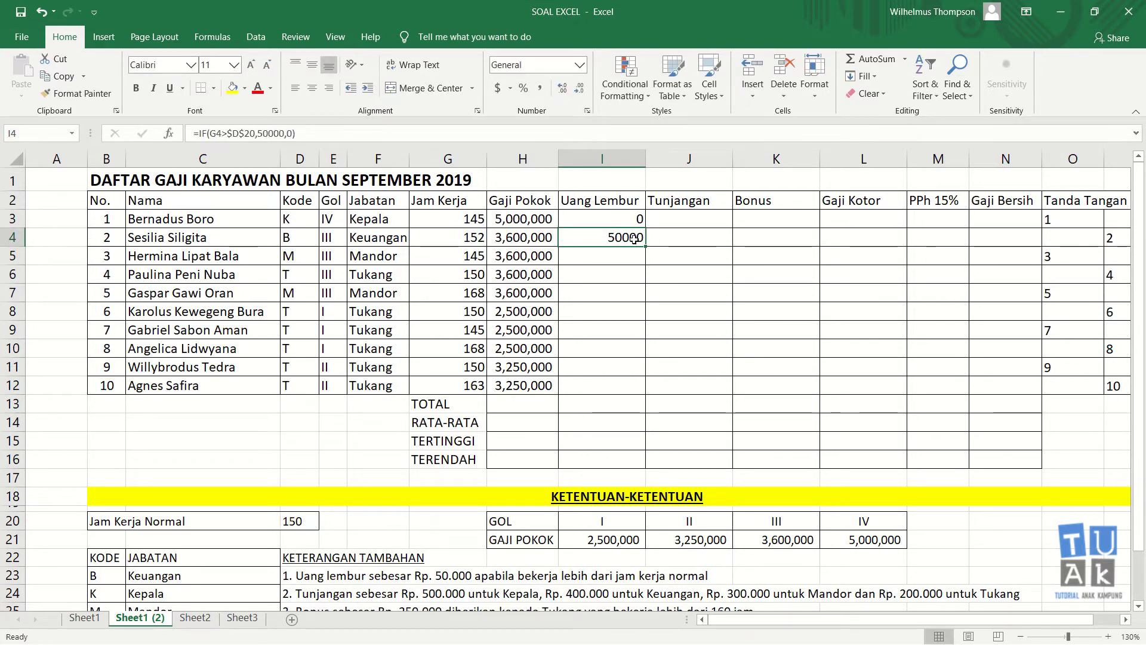
- Apply Comma Style with no decimals to the overtime cells I3:I4
left_click(479, 239)
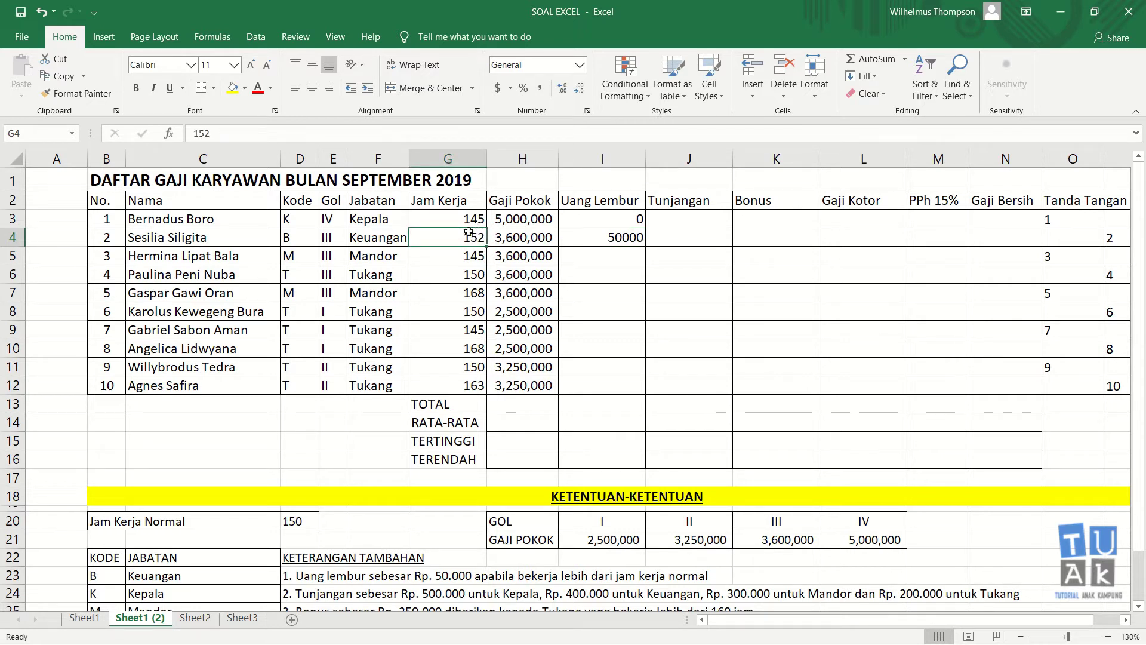
left_click(636, 241)
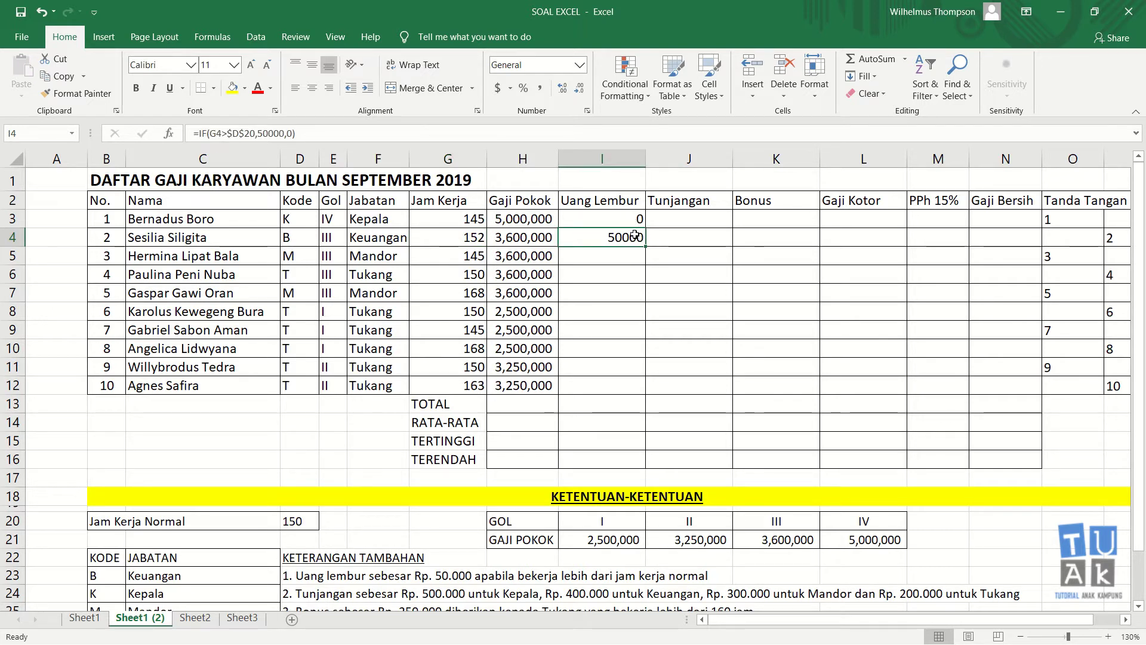
left_click_drag(612, 223, 612, 236)
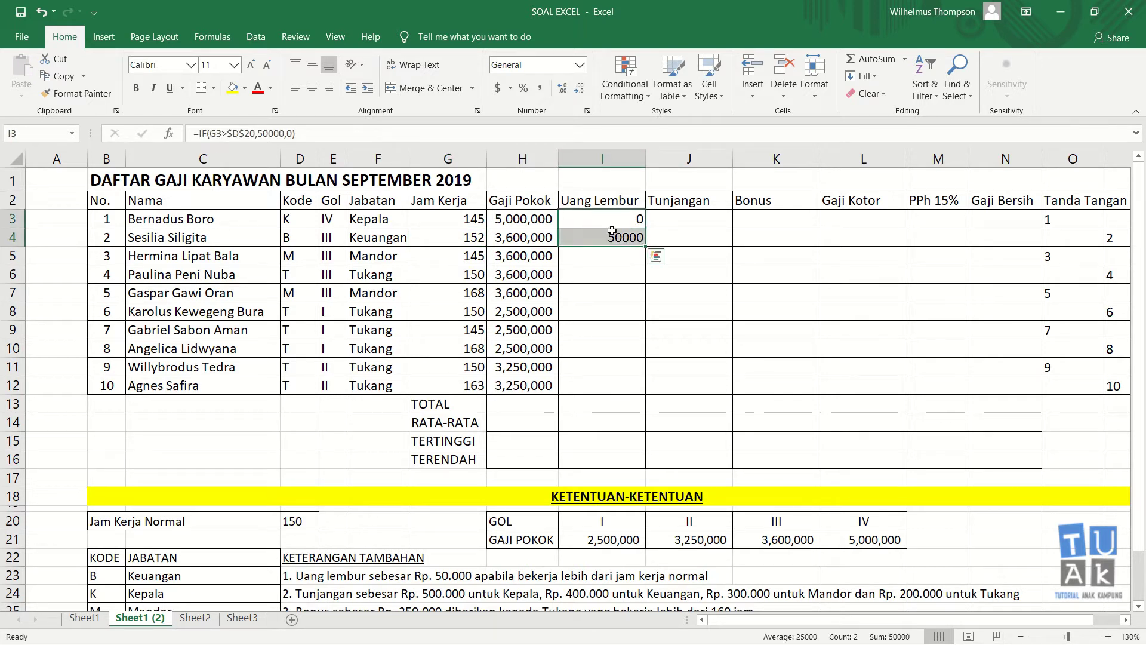
left_click(540, 87)
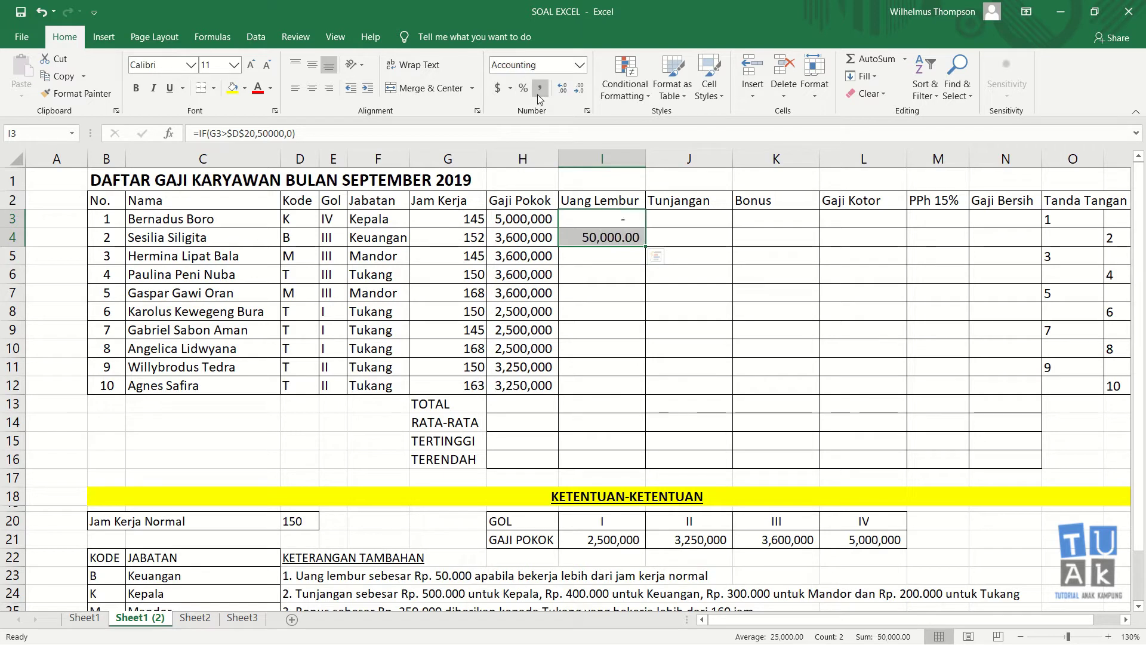
left_click(579, 89)
left_click(578, 88)
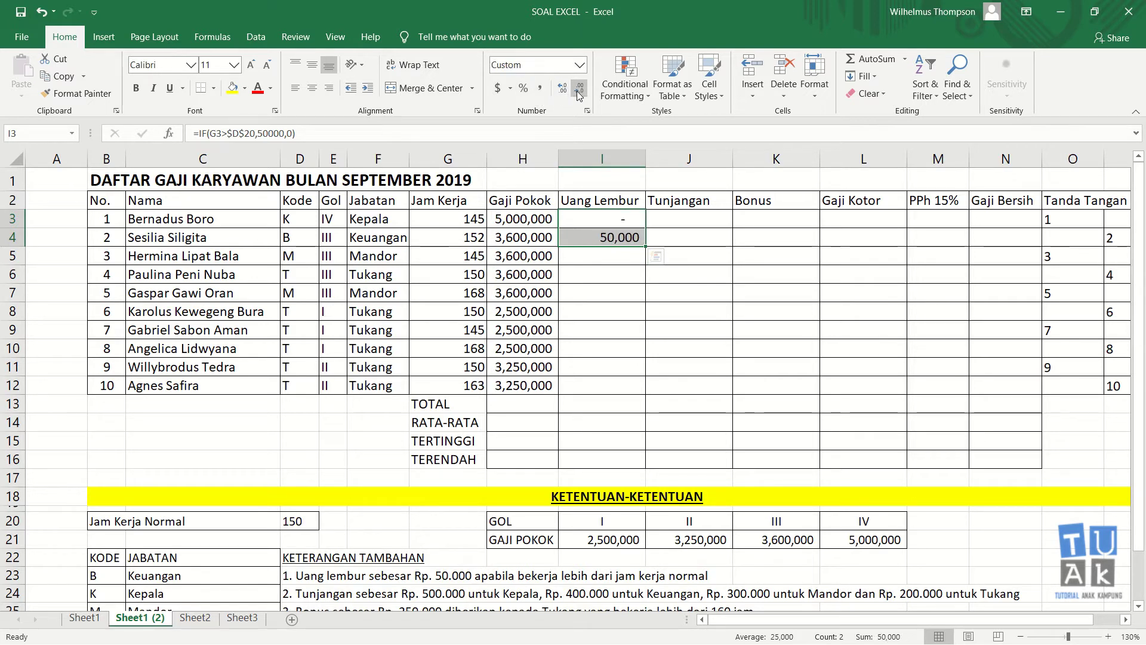
- Reselect the overtime cells, ending on I4 as the formula to copy down
left_click(616, 222)
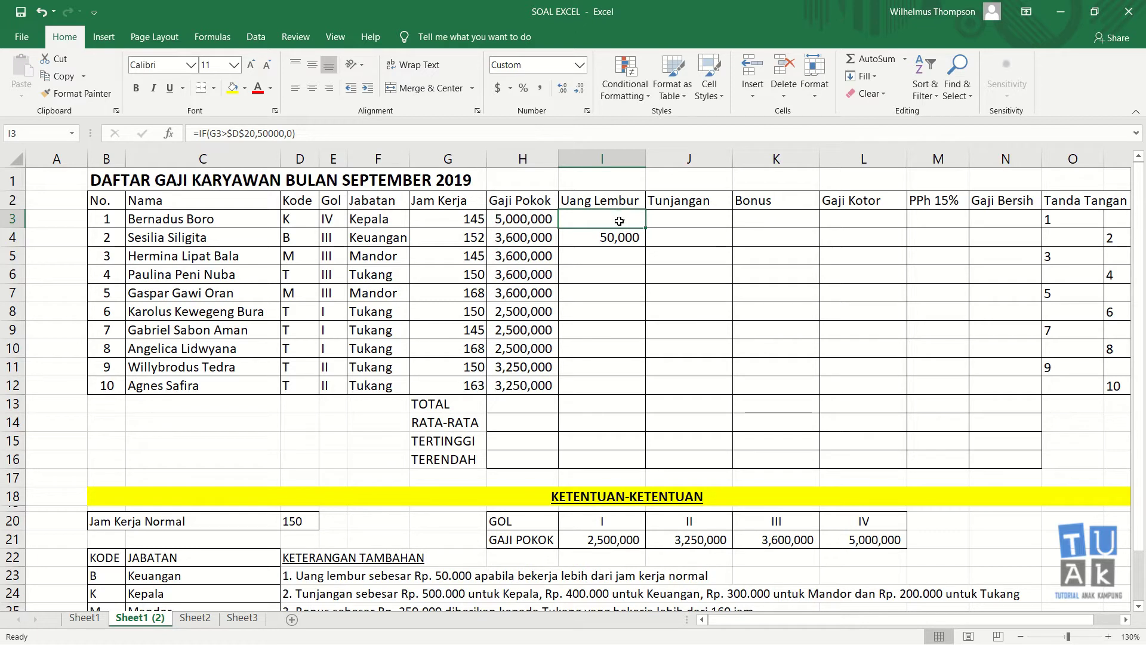
left_click_drag(619, 221, 621, 237)
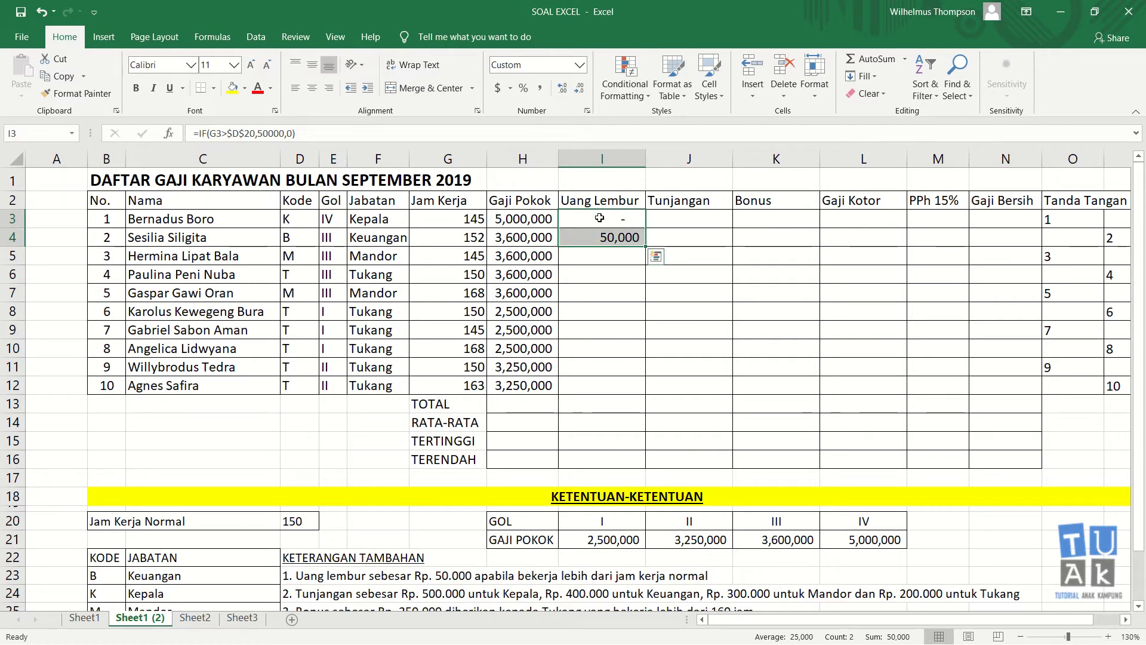
left_click(600, 218)
mouse_move(606, 220)
left_mouse_down()
mouse_move(609, 233)
mouse_move(634, 237)
mouse_move(634, 389)
left_mouse_up()
left_click(633, 237)
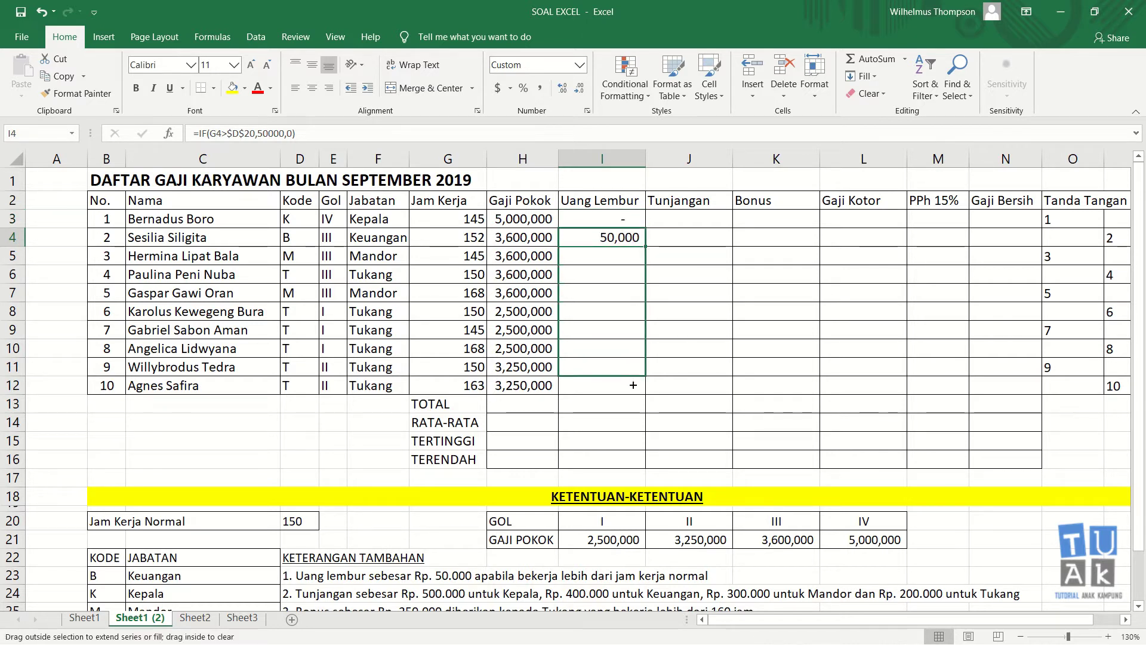
left_click(596, 387)
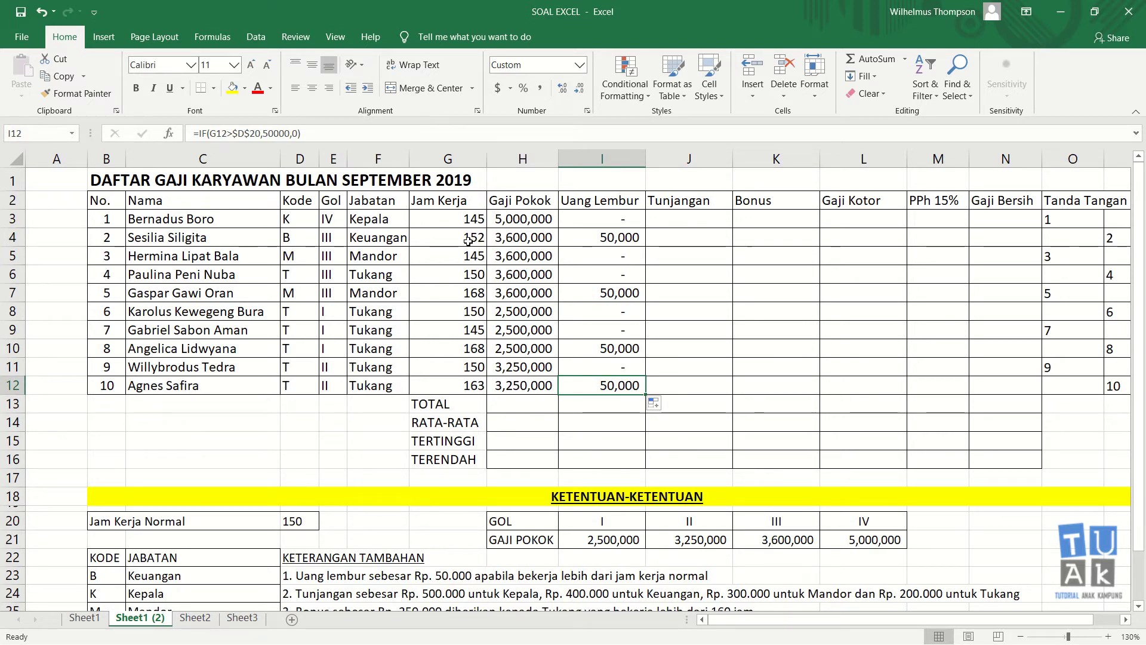
left_click(194, 242)
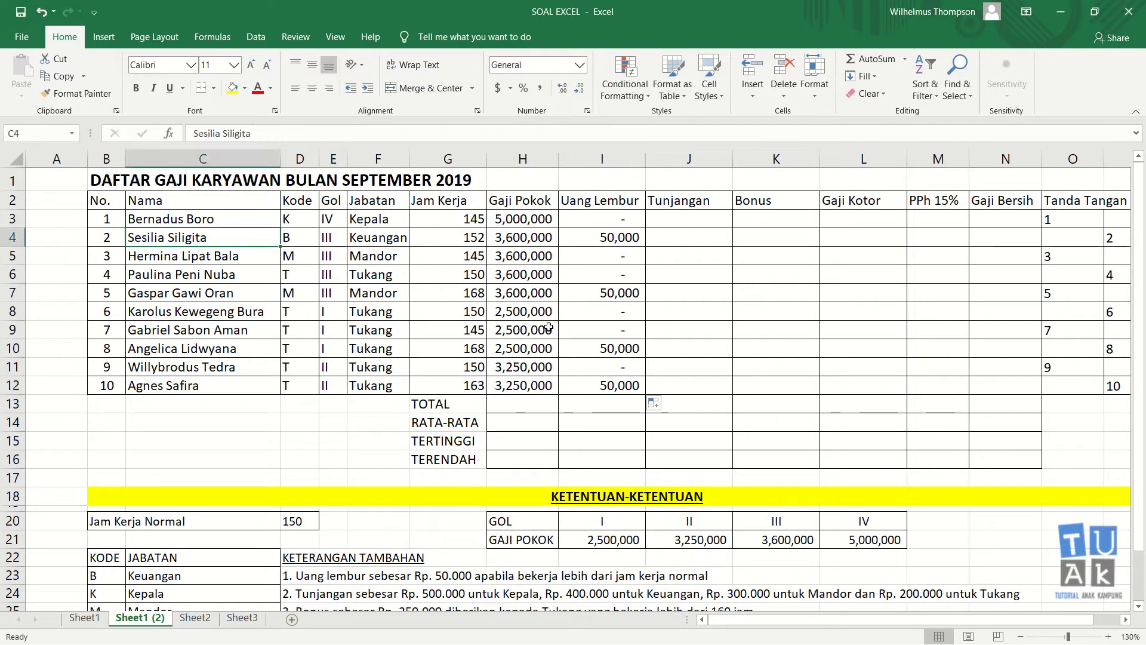
left_click(601, 294)
left_click(228, 294)
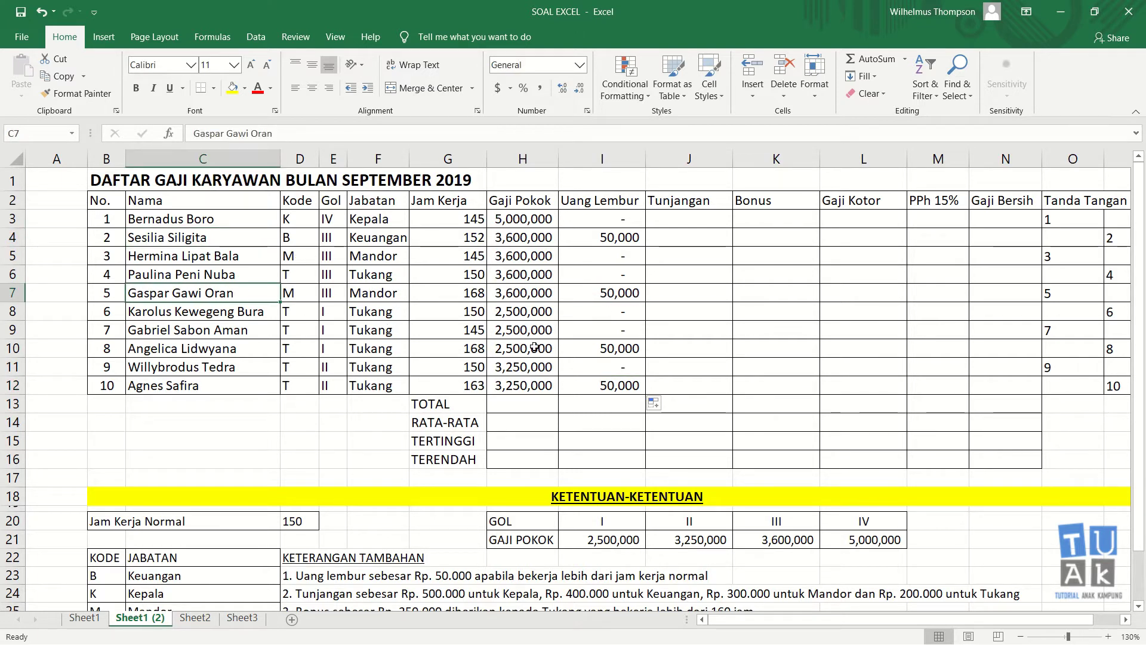
left_click(575, 349)
left_click(211, 350)
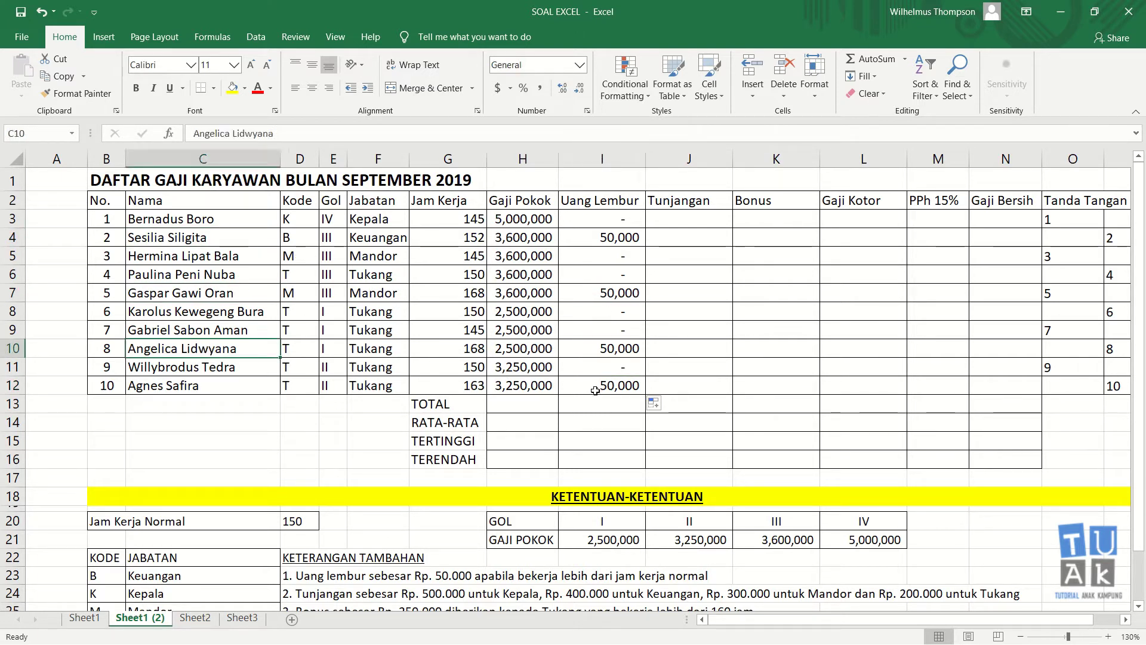
left_click(596, 387)
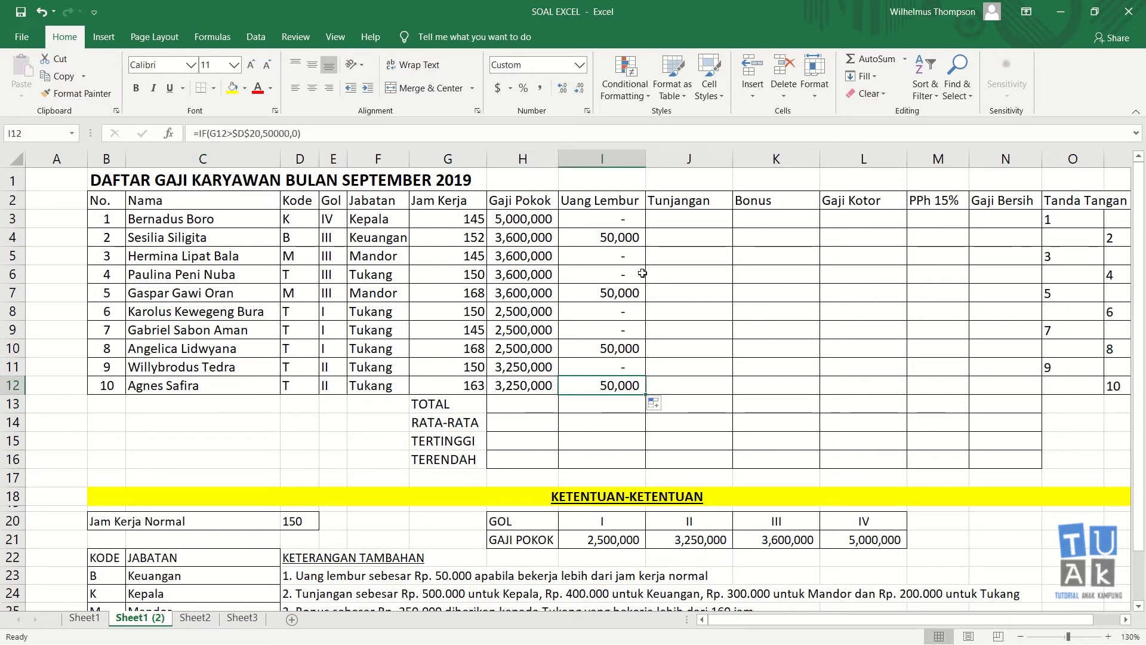
left_click(670, 221)
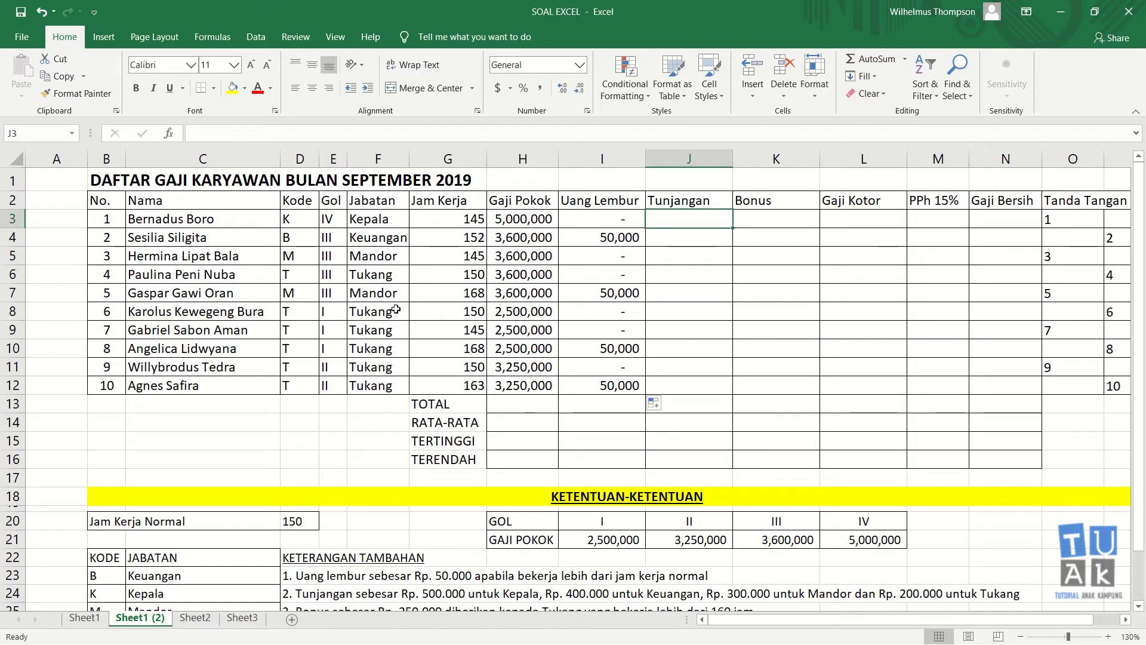
left_click(367, 224)
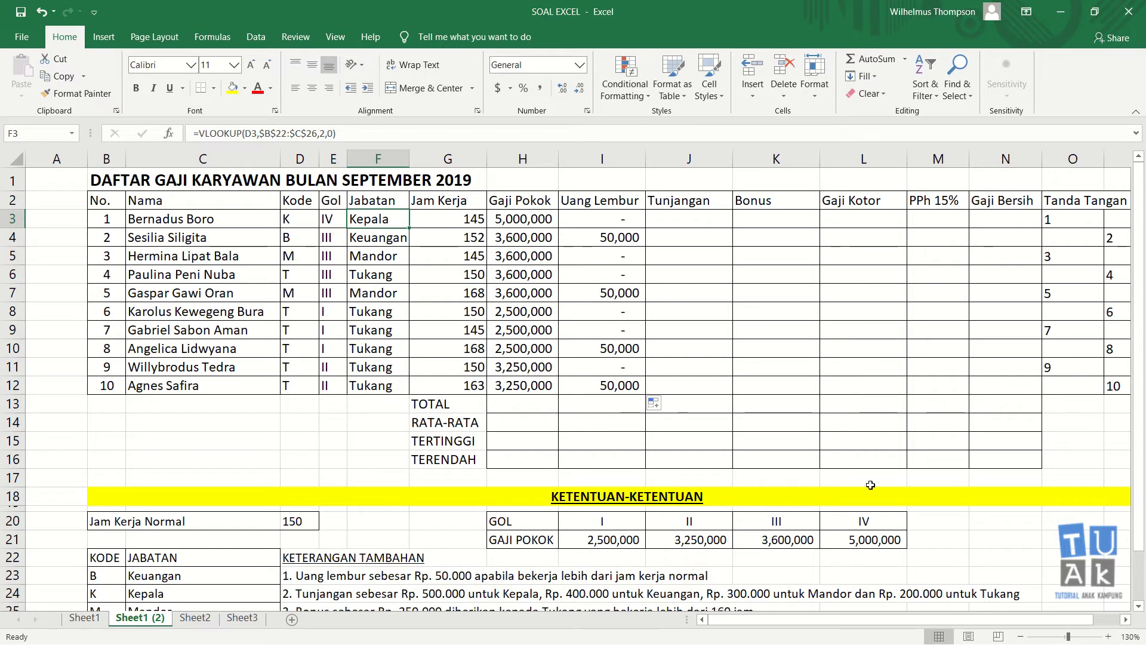
left_click(707, 221)
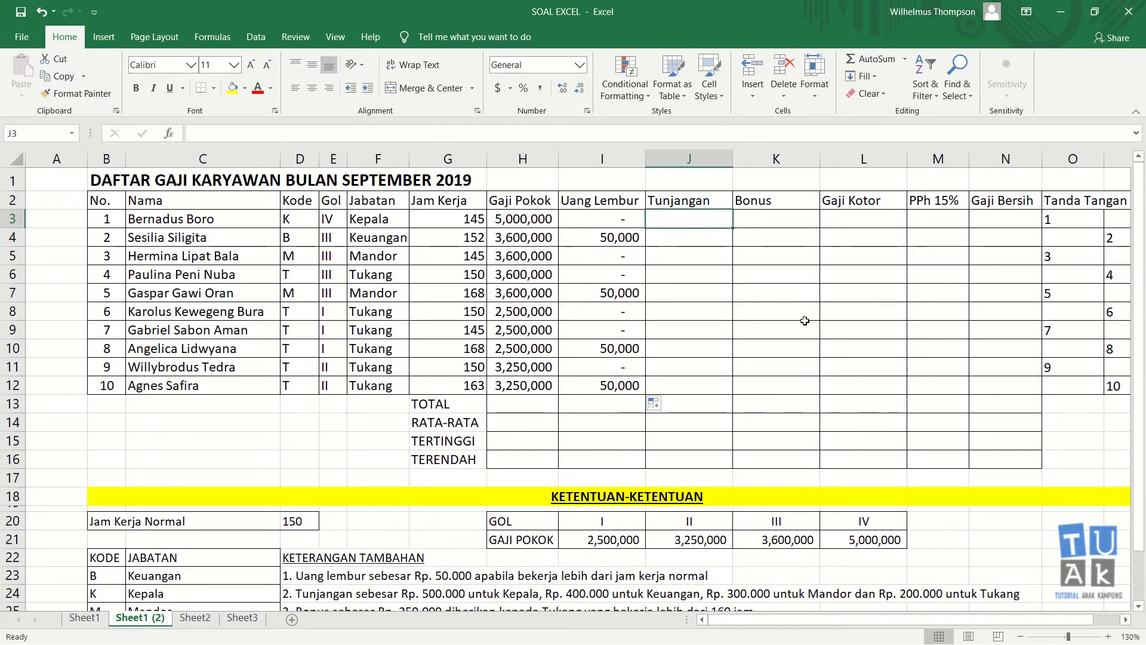
- In J3, begin =if(F3="Kepala",500000,if( for the Tunjangan allowance
type("=i")
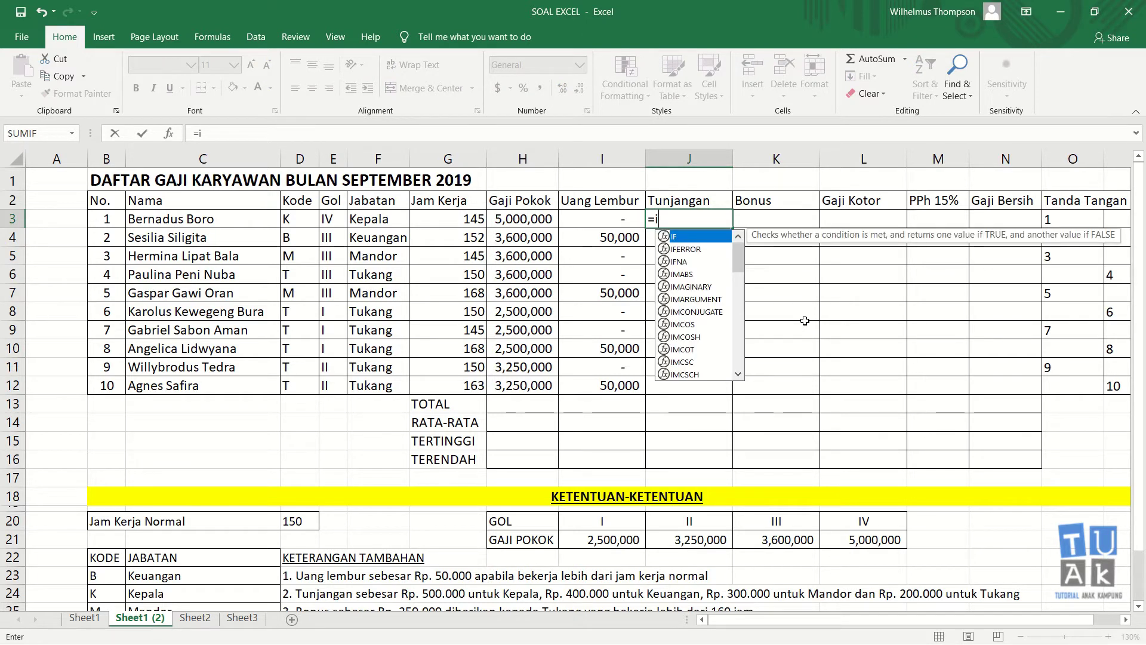
type("f(")
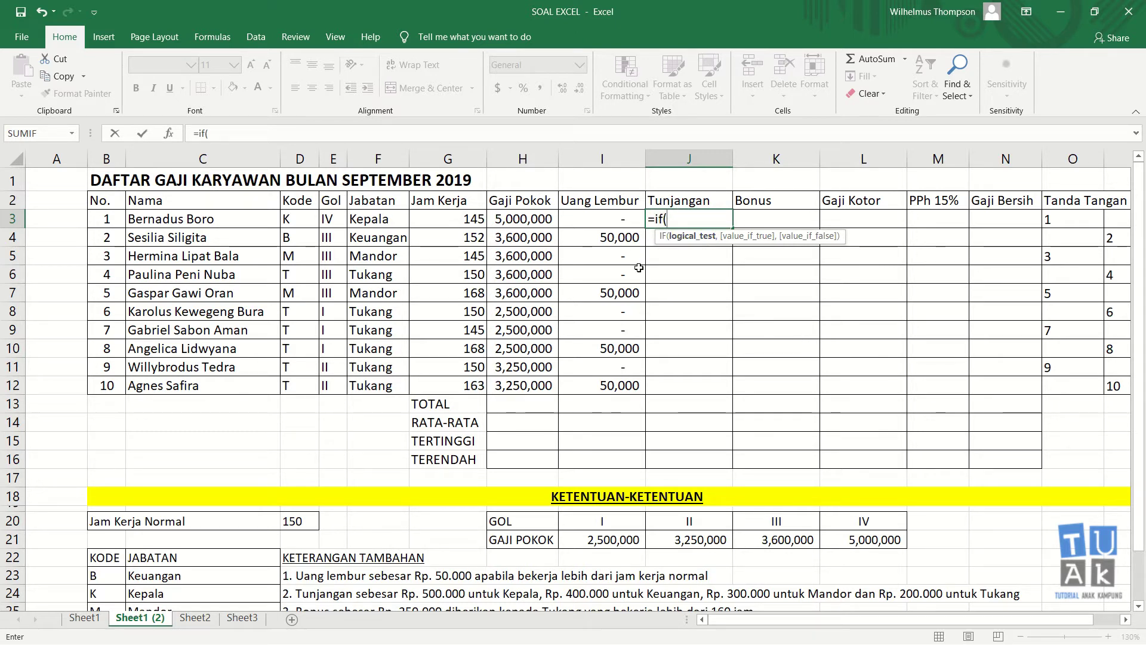
left_click(385, 221)
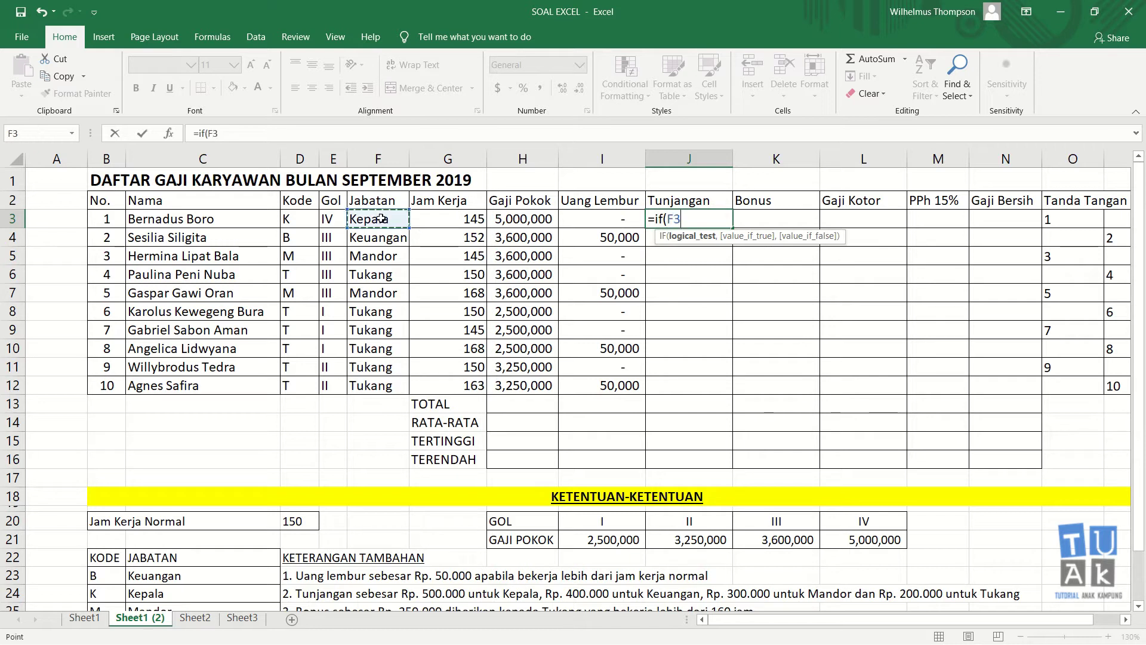
type("=")
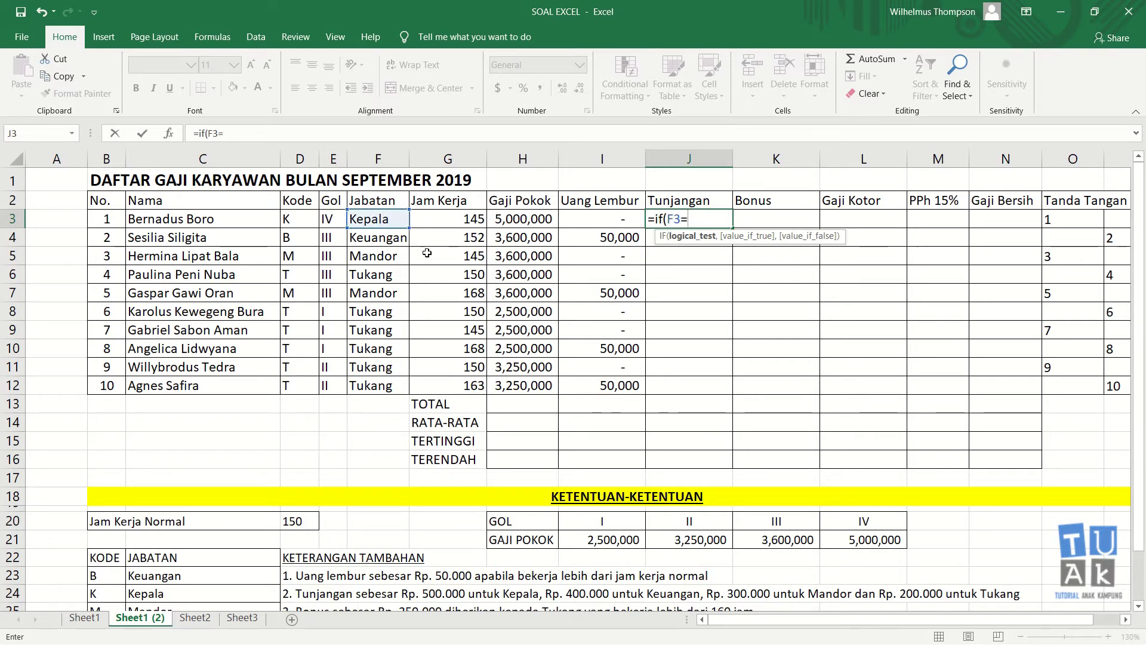
type("\"")
type("Kep")
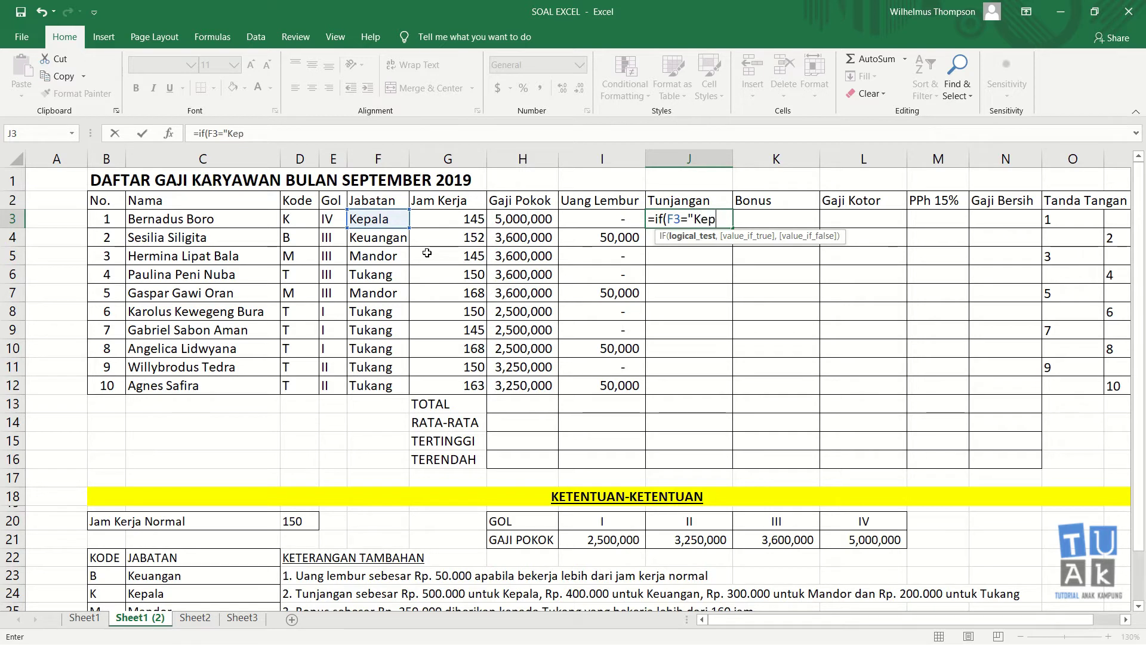
type("ala\"")
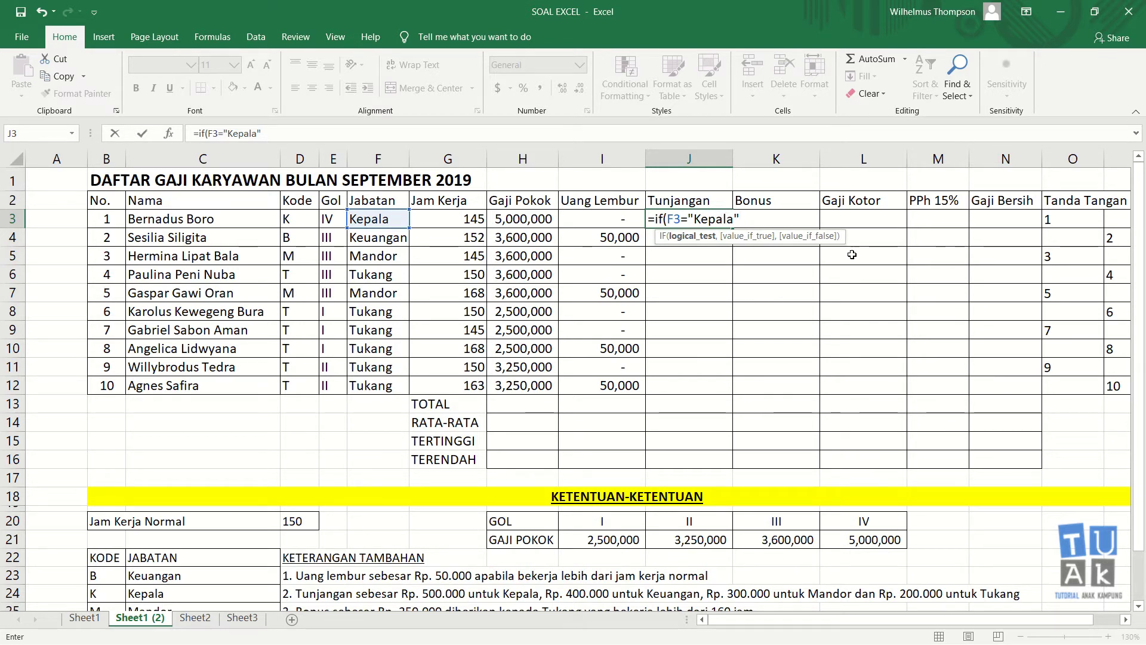
type(",")
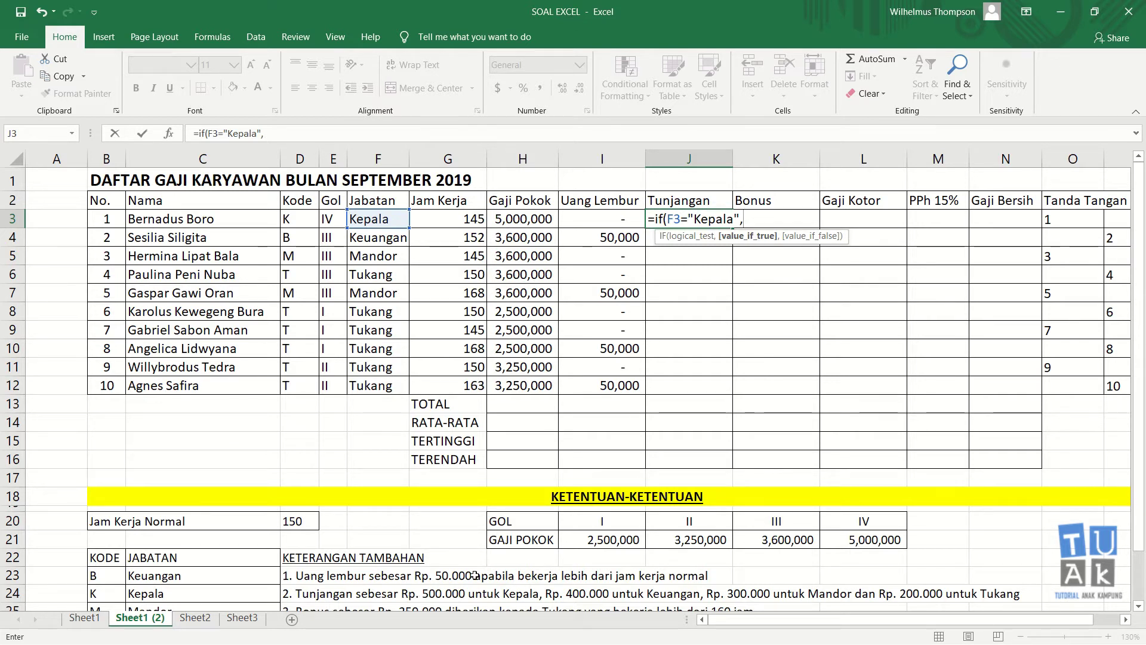
type("500")
type("000")
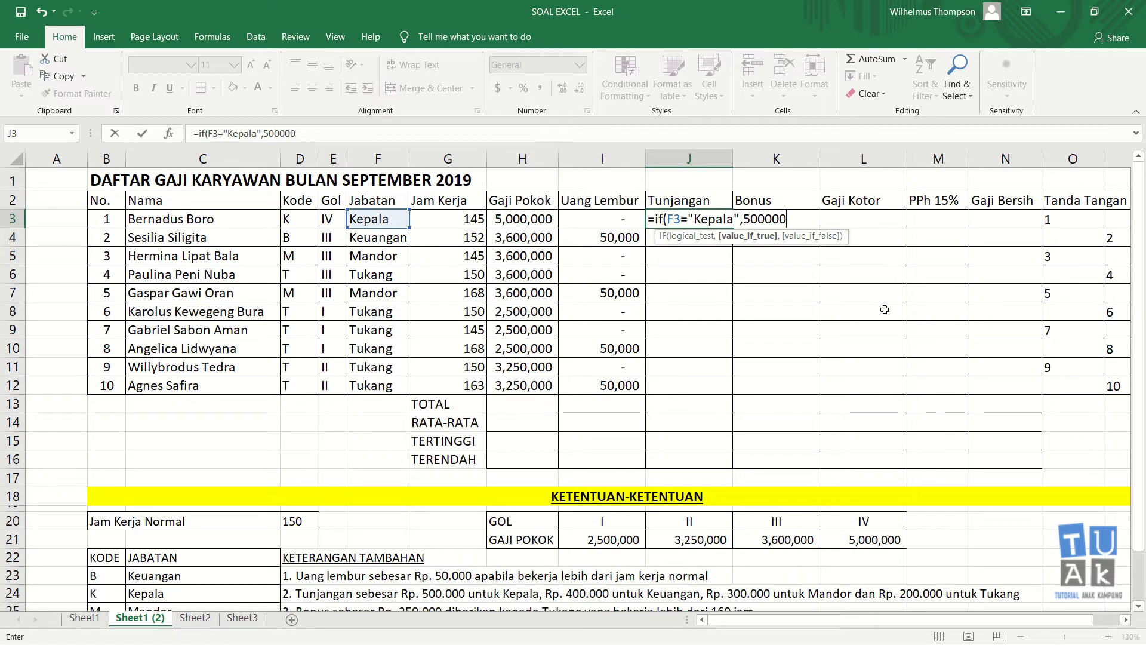
type(",")
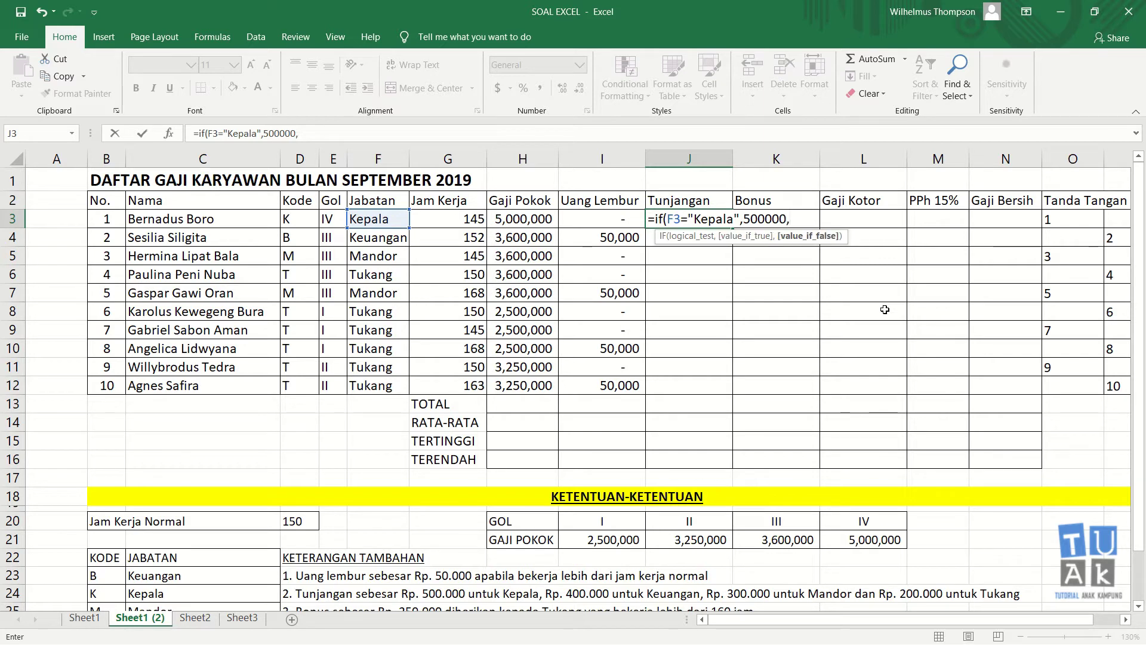
type("i")
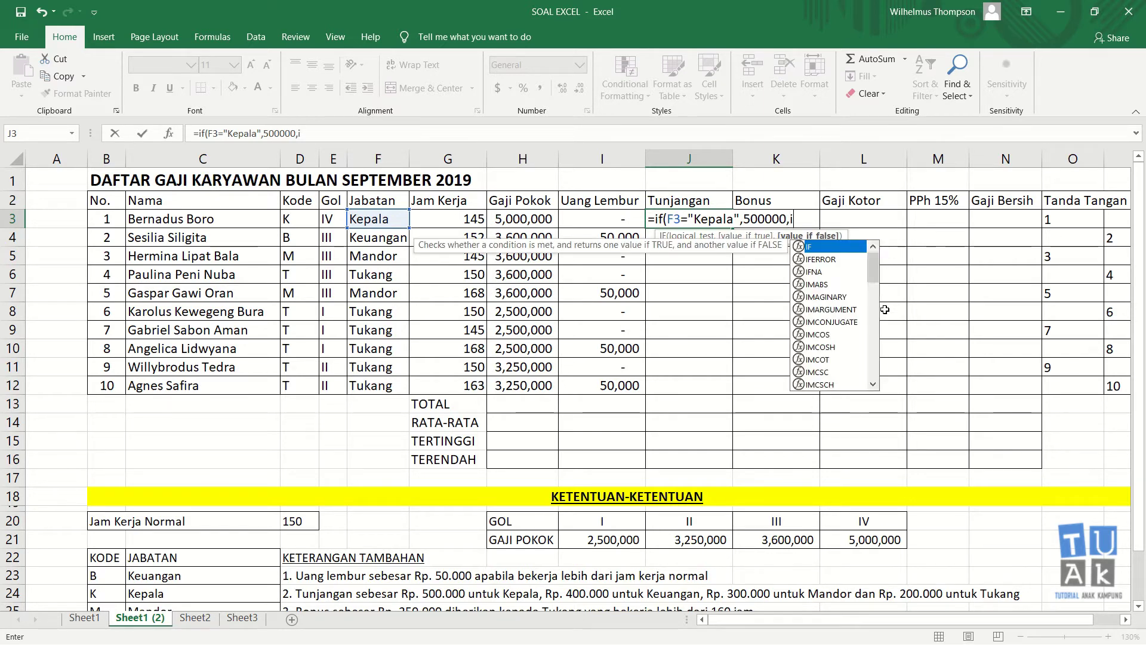
type("f(")
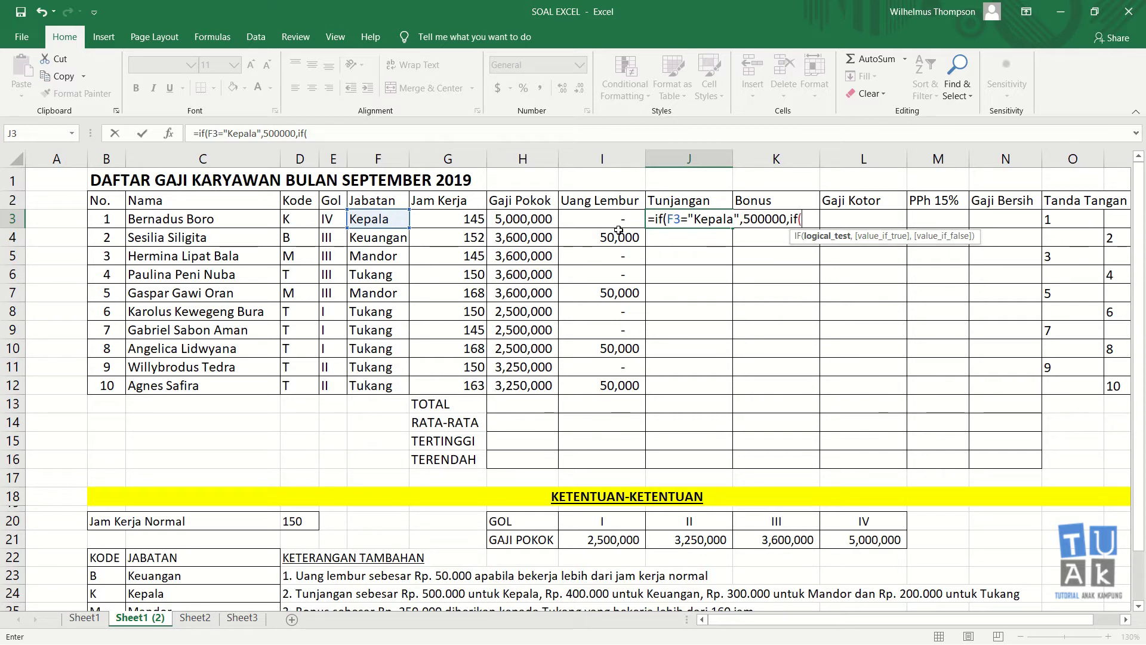
- Extend J3's formula: Keuangan 400000, mandor 300000, otherwise 200000, with closing parentheses
left_click(371, 221)
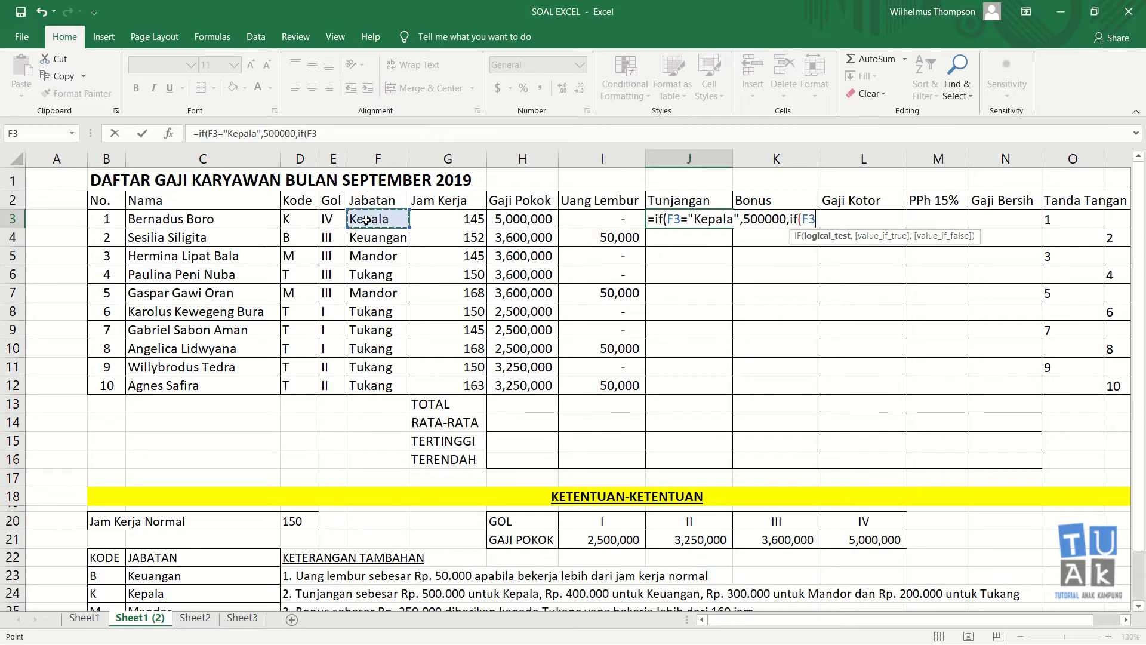
type("=")
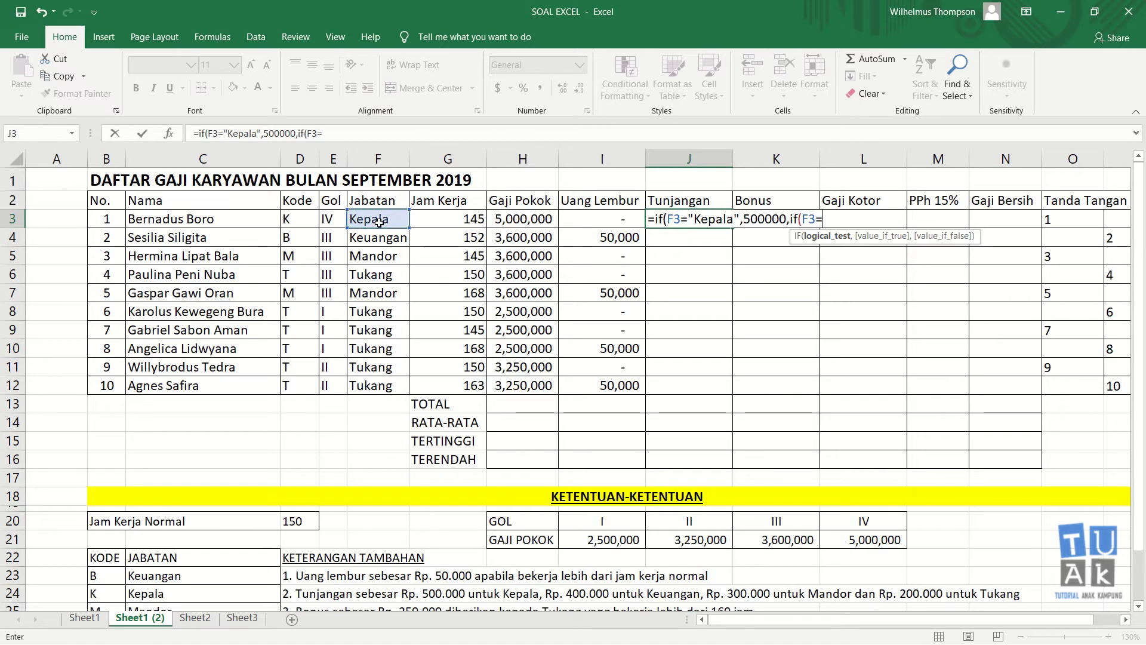
type("\"")
type("Keuangan")
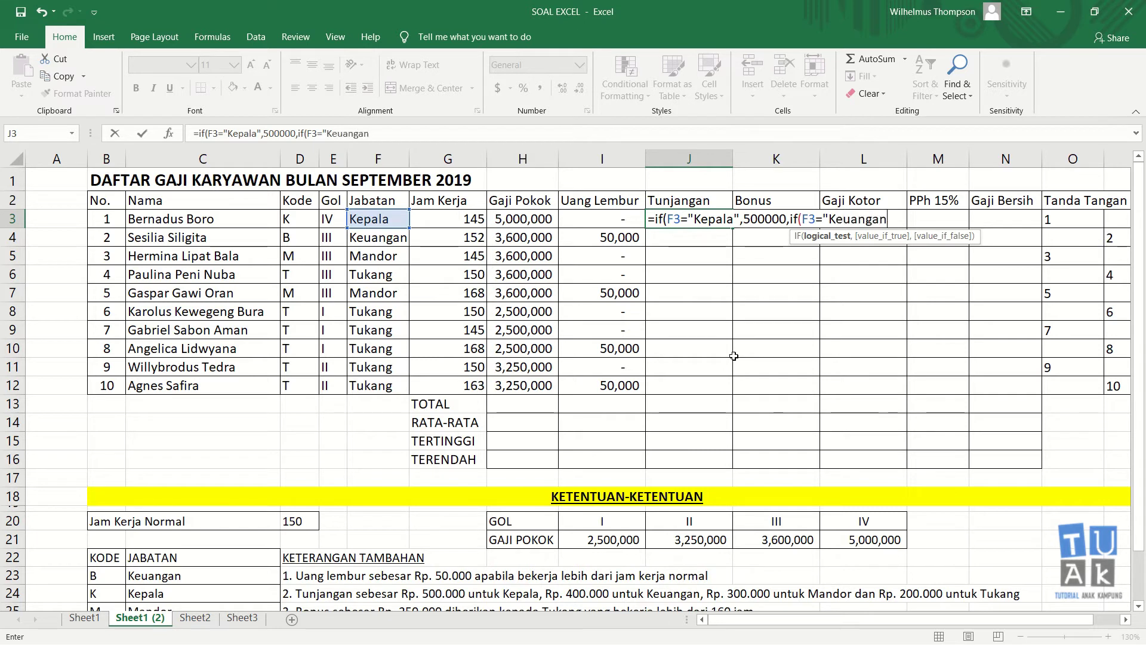
type("\",")
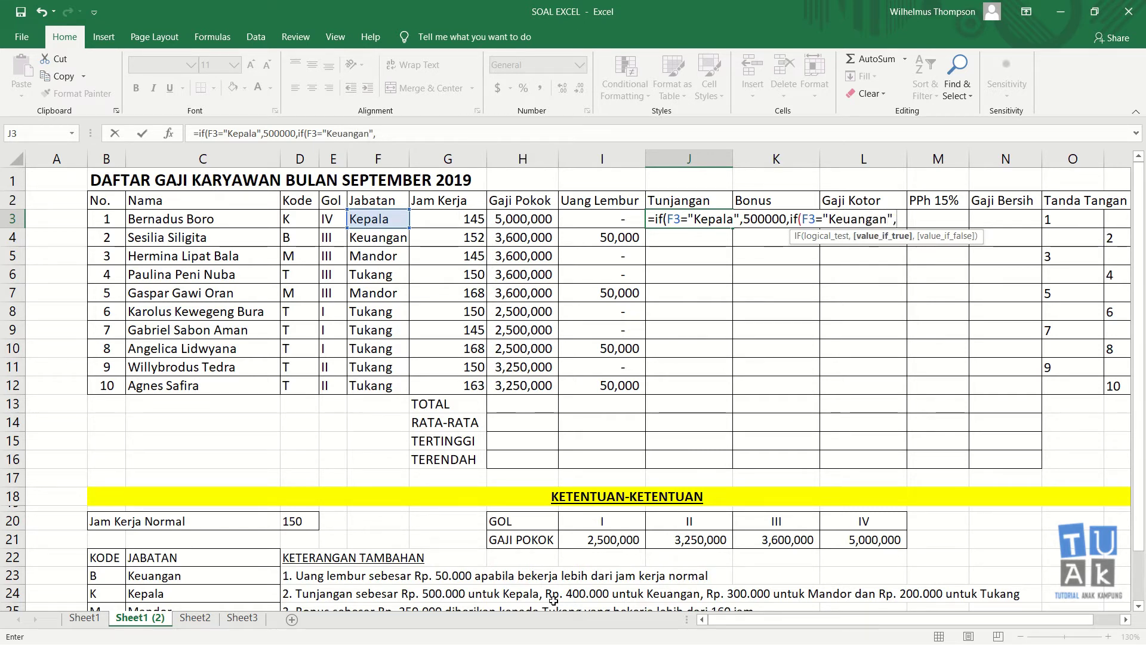
type("4")
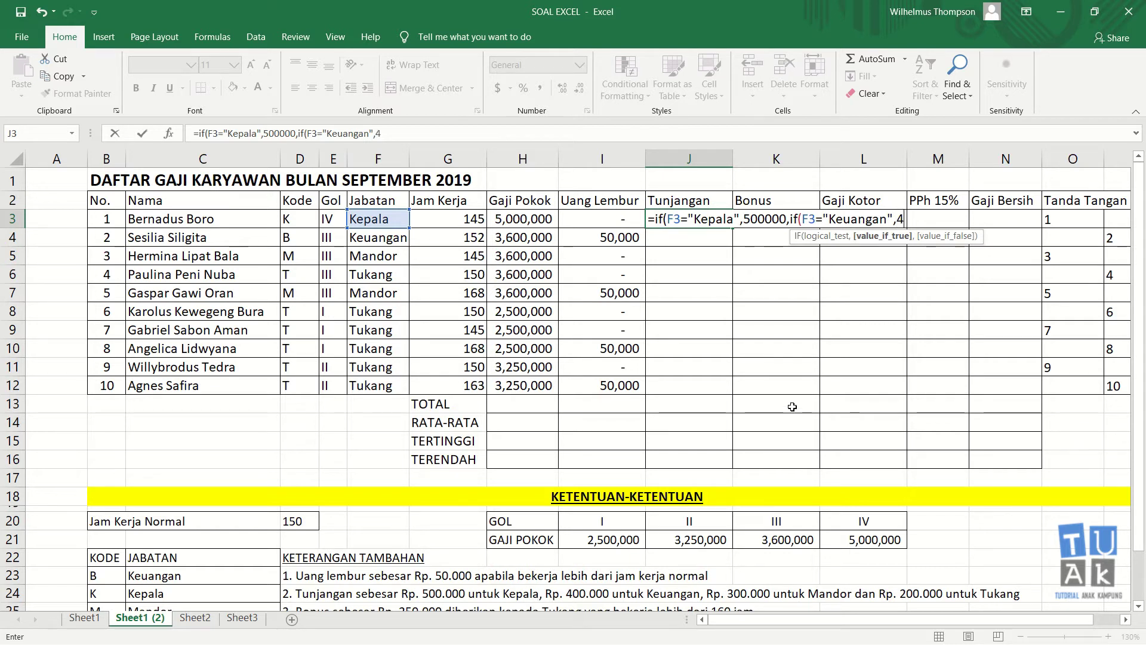
type("00000")
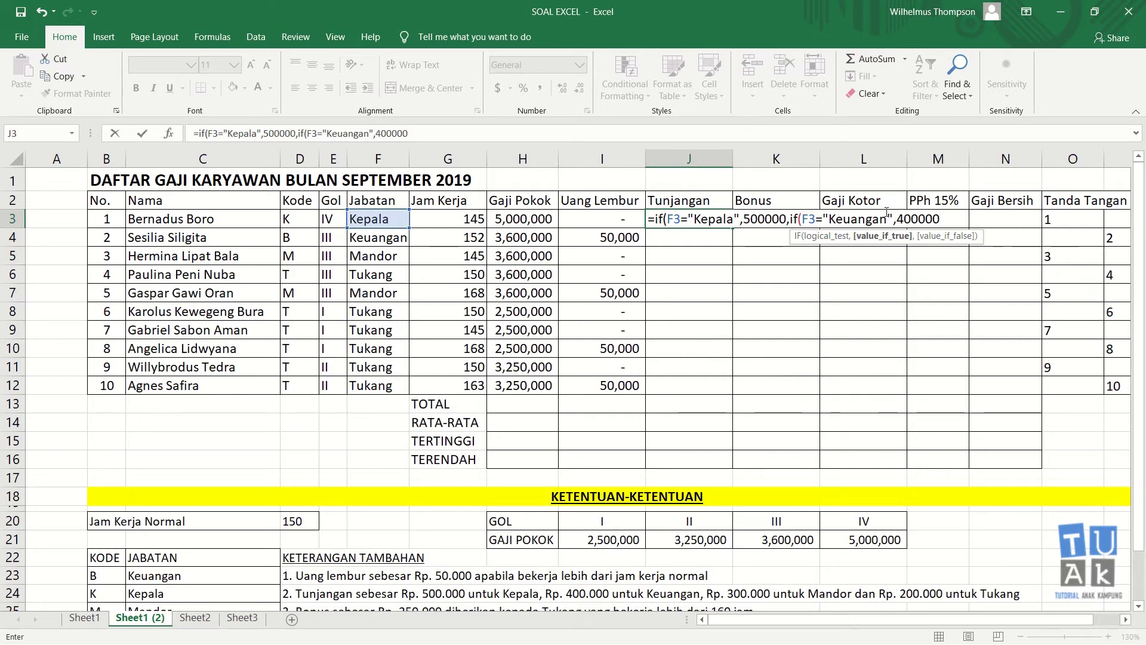
type(",")
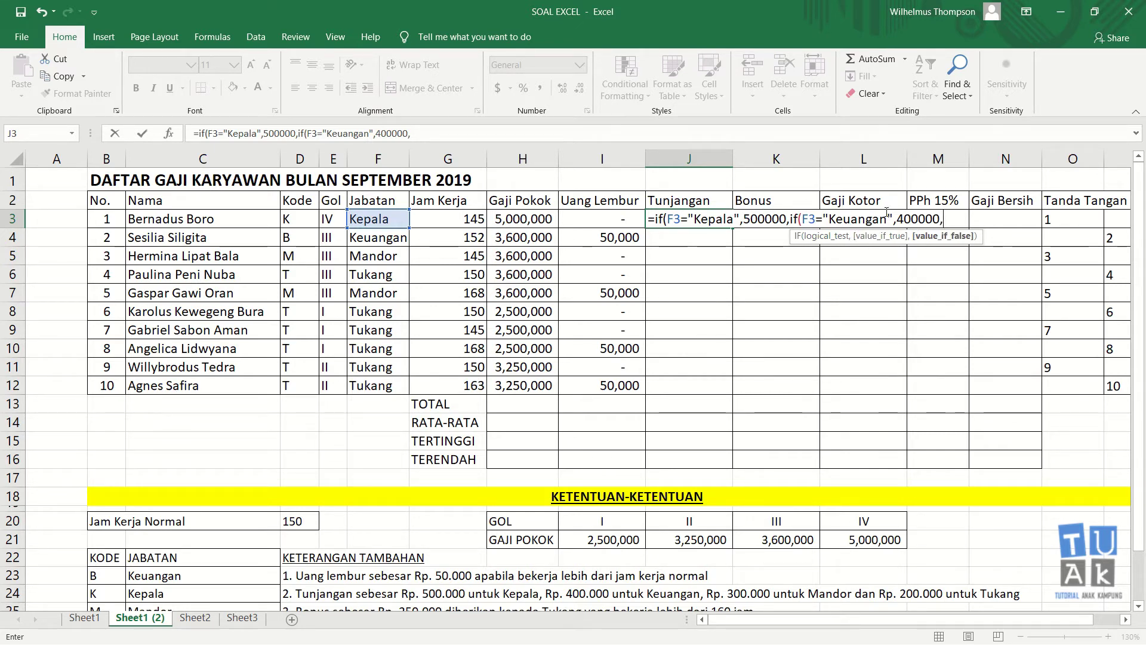
type("if(")
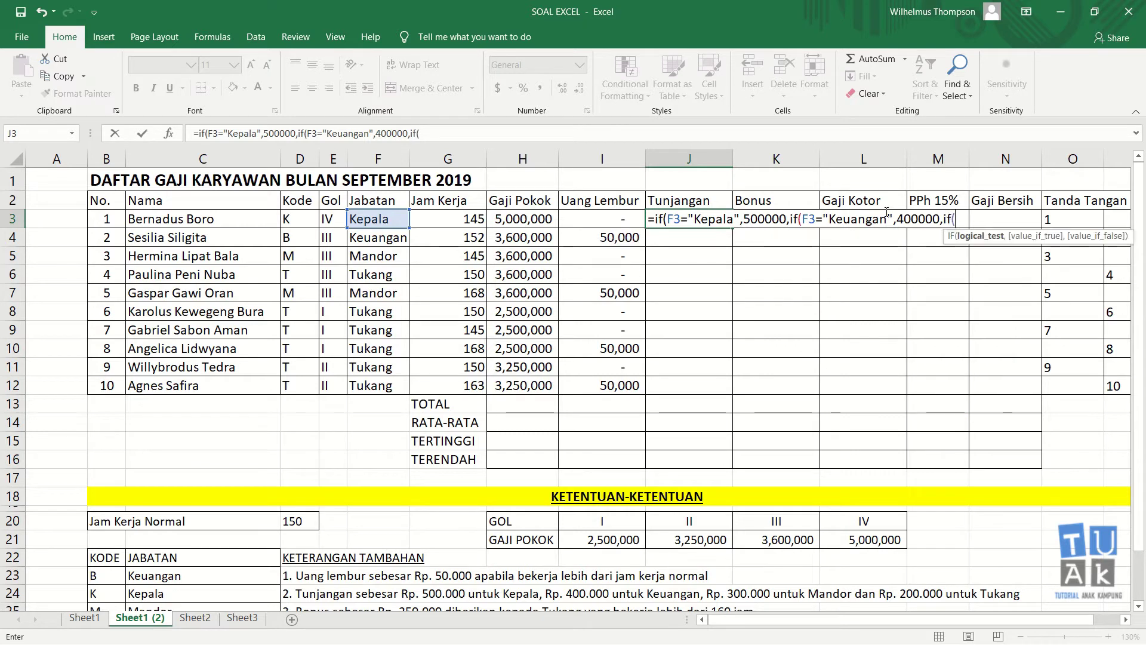
left_click(370, 218)
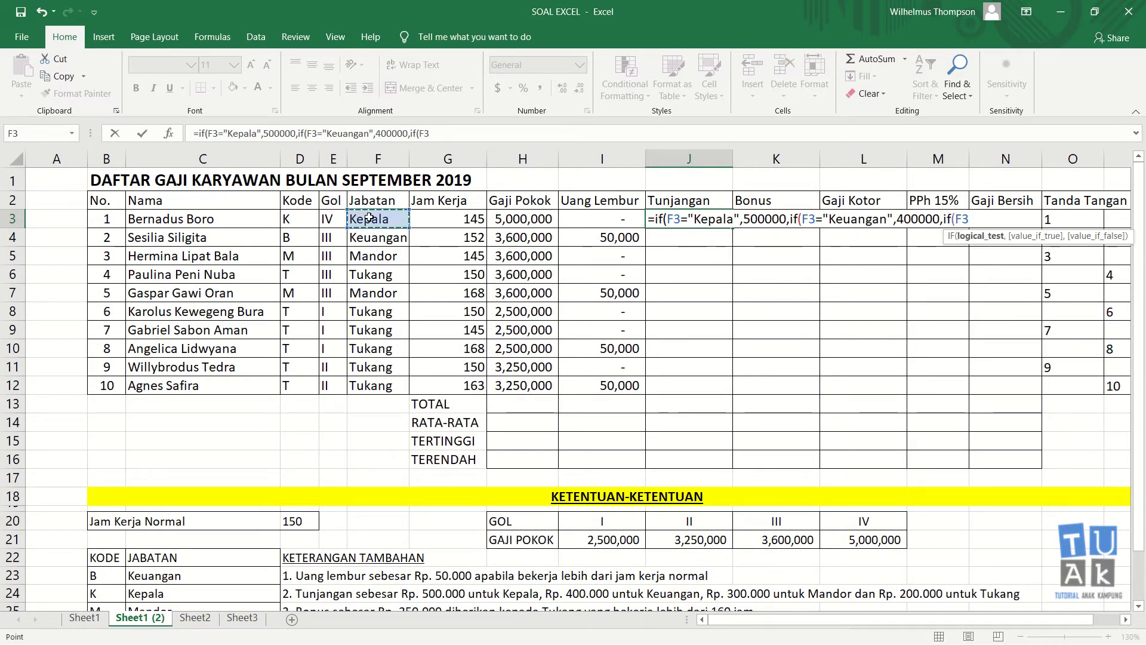
type("=")
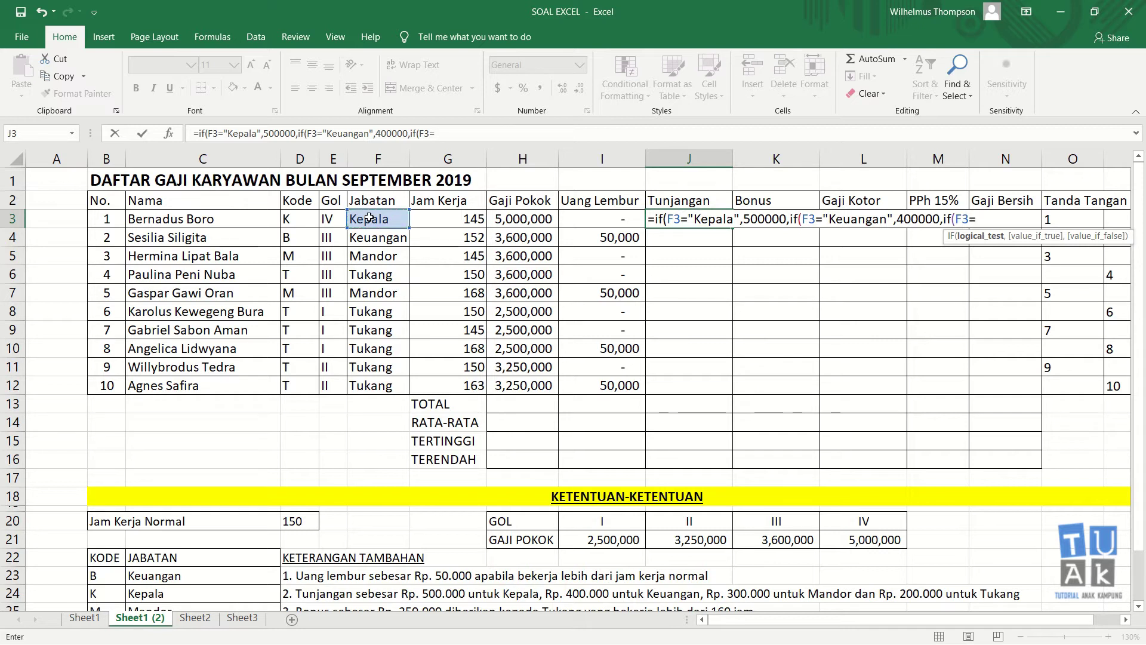
type("\"")
type("mando")
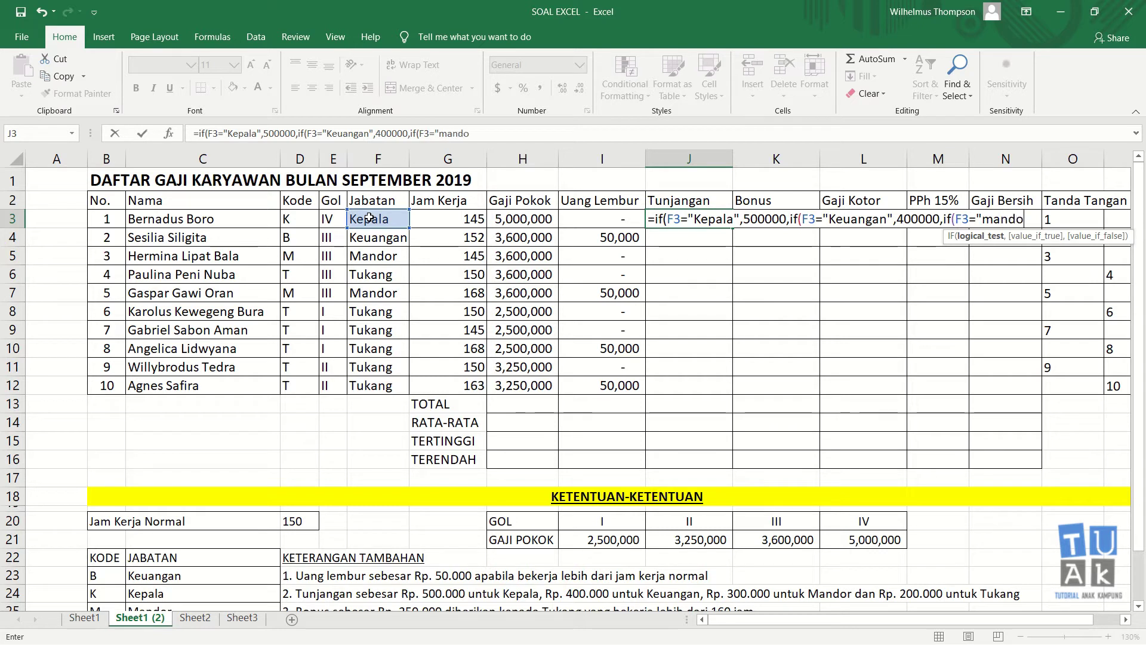
type("r\"")
type(",")
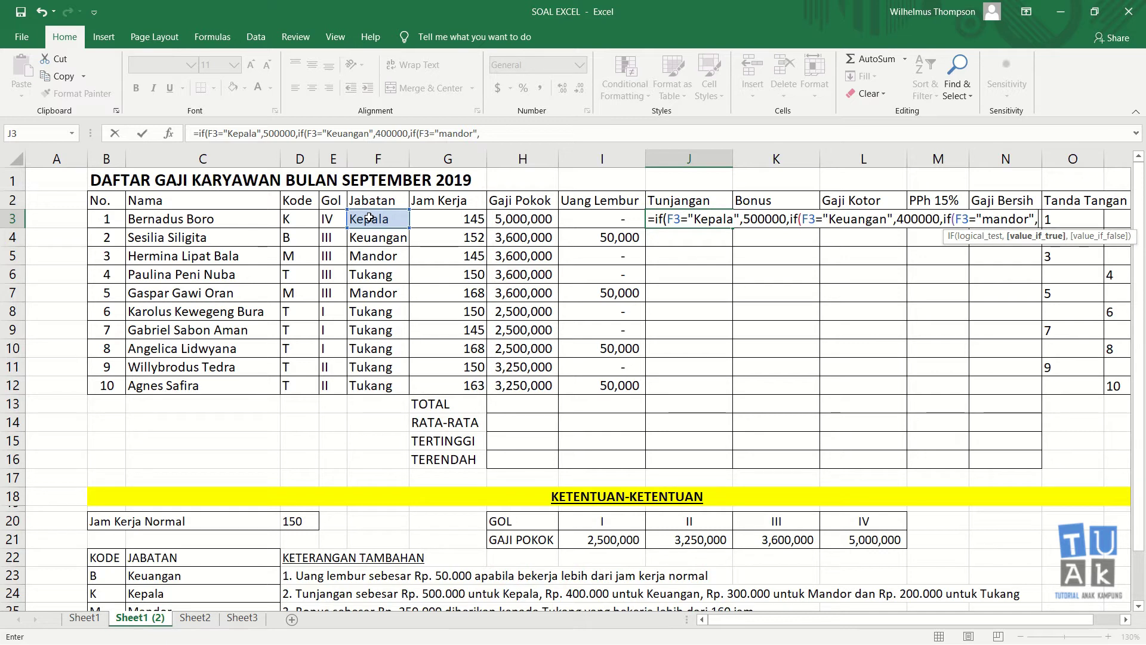
type("3000")
type("00")
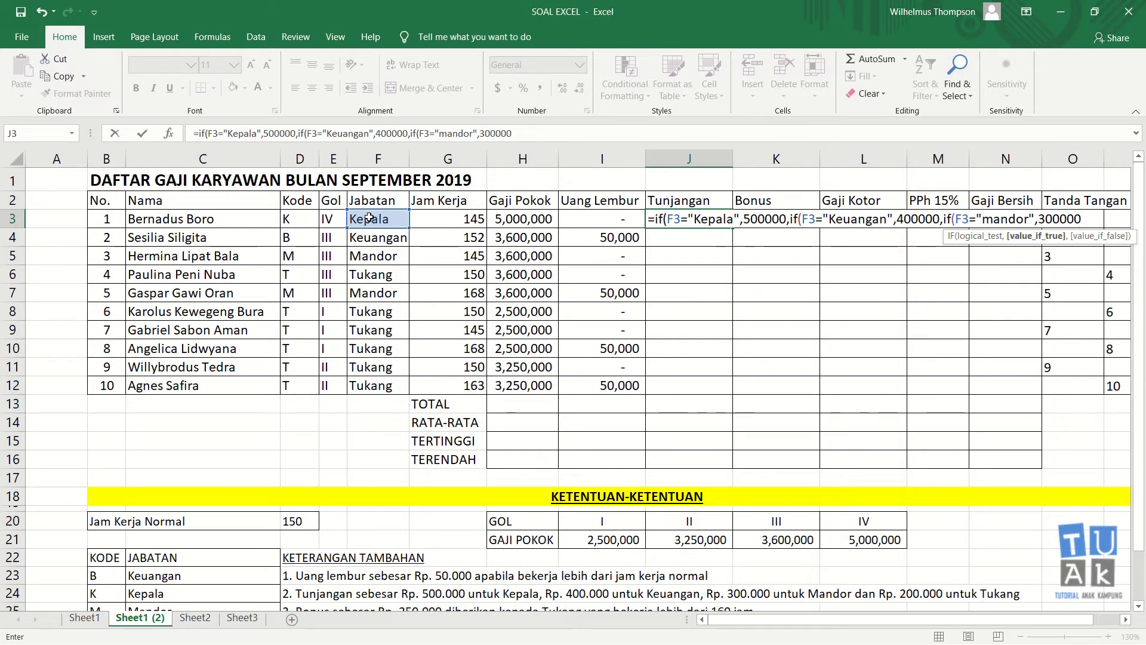
type(",")
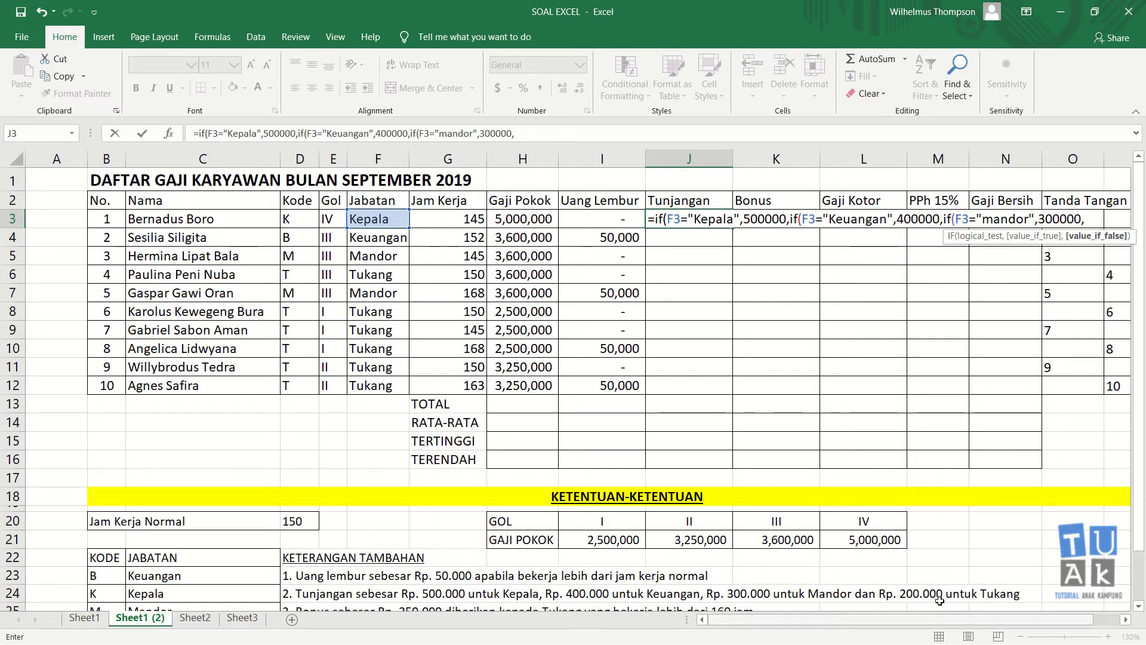
type("200")
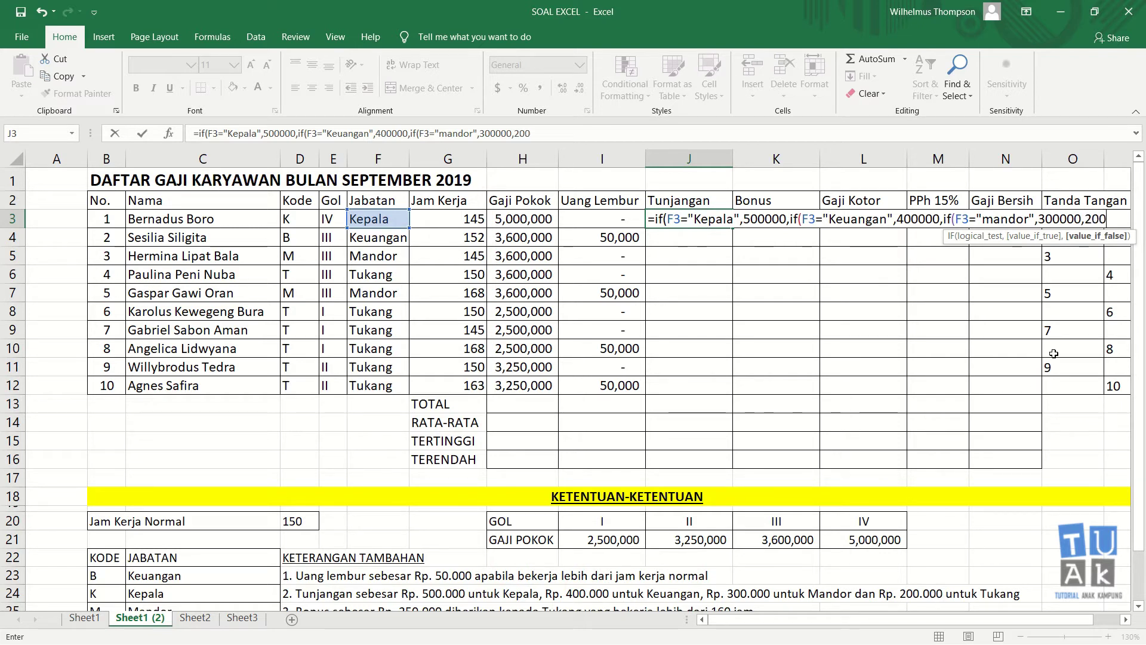
type("000)")
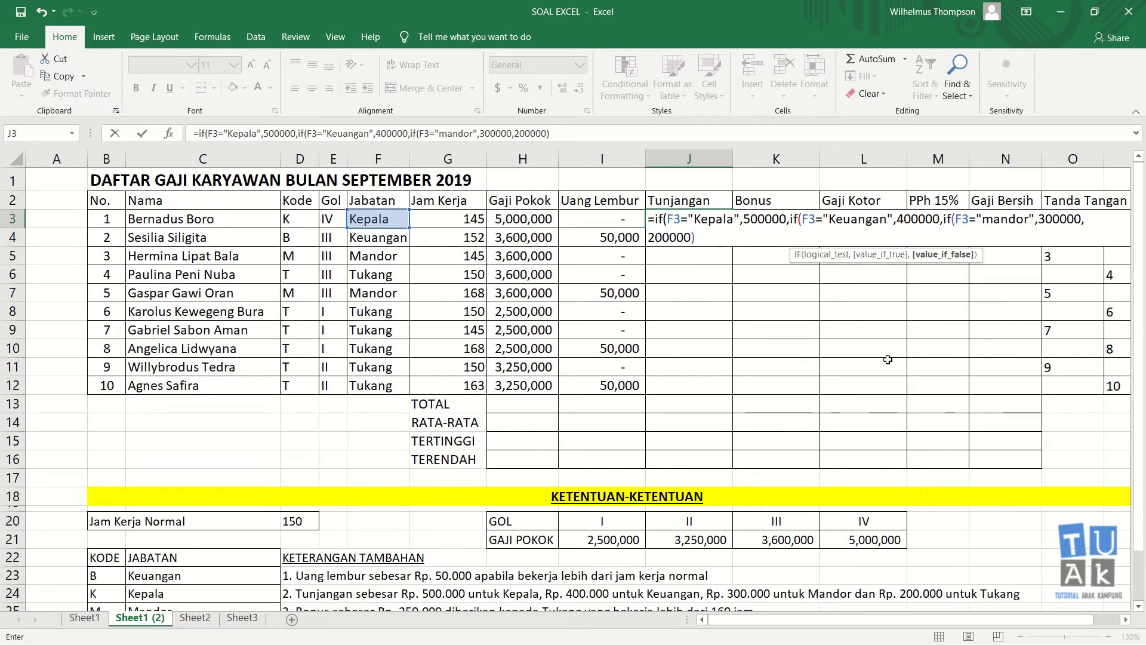
type("))")
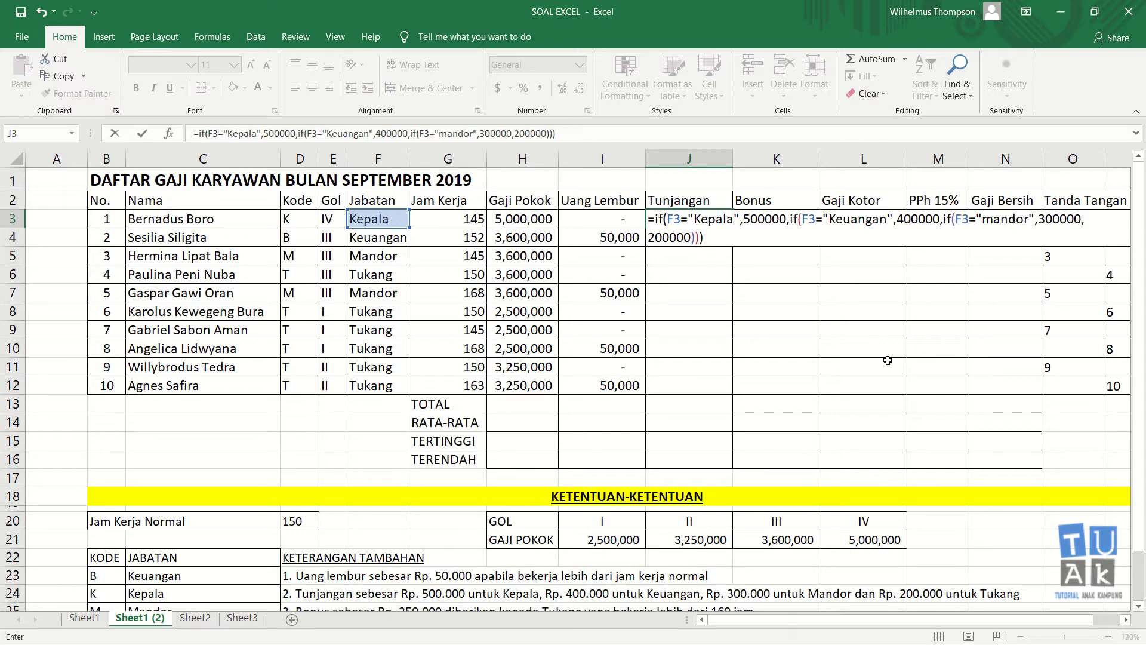
- Commit J3's formula and format it with thousands separators and no decimals
key("Return")
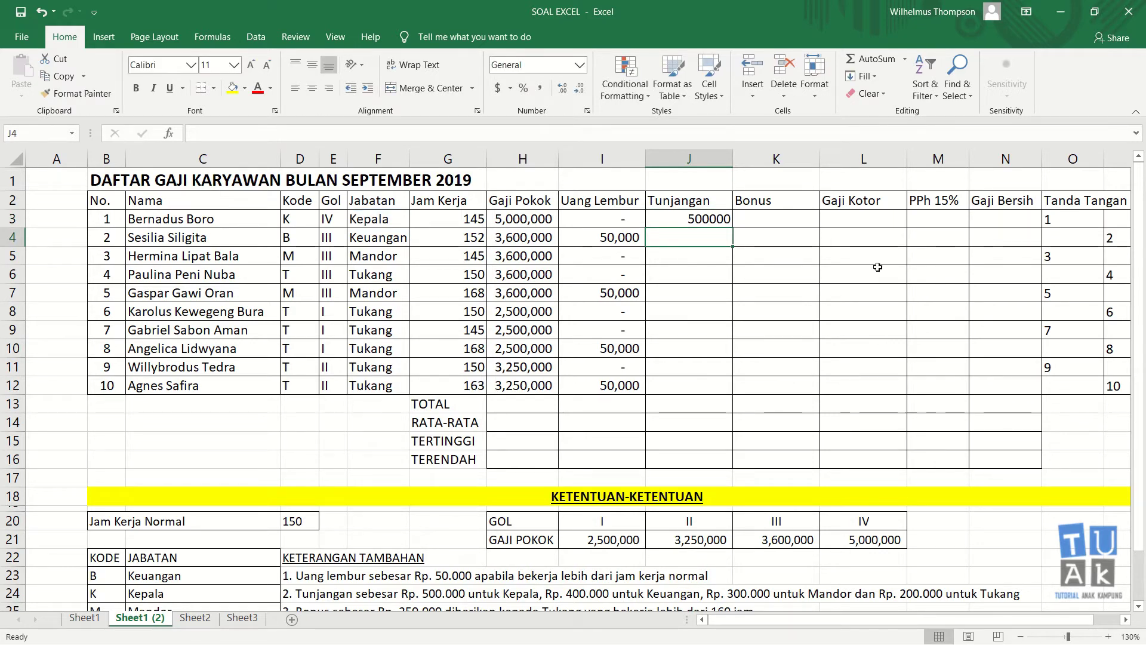
left_click(715, 222)
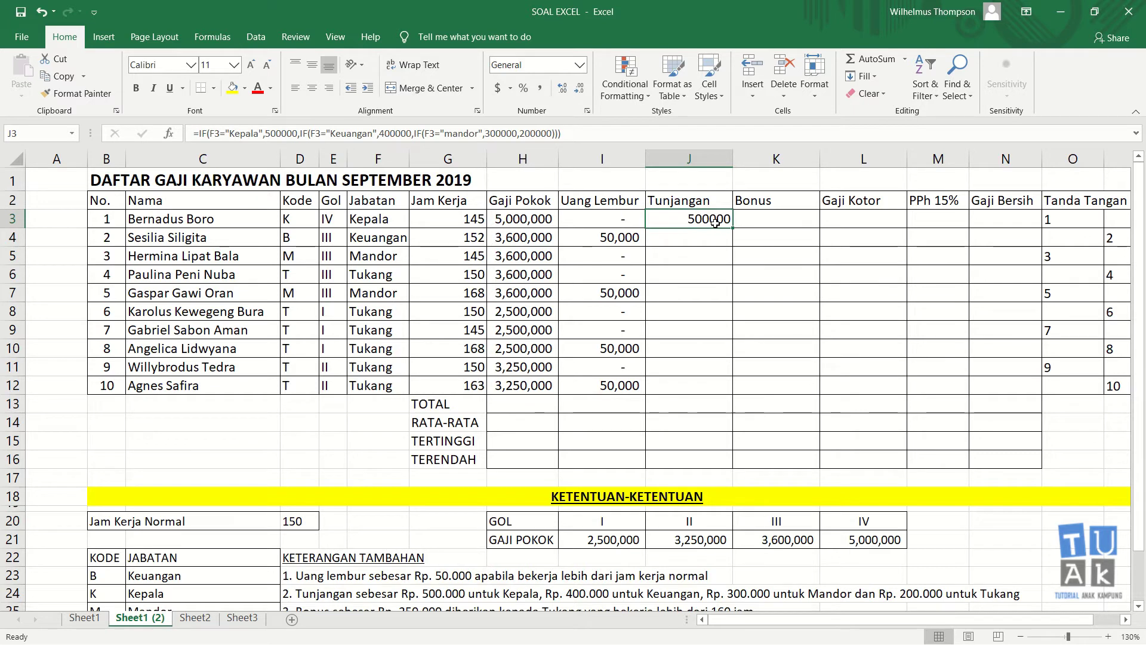
left_click(540, 90)
left_click(579, 91)
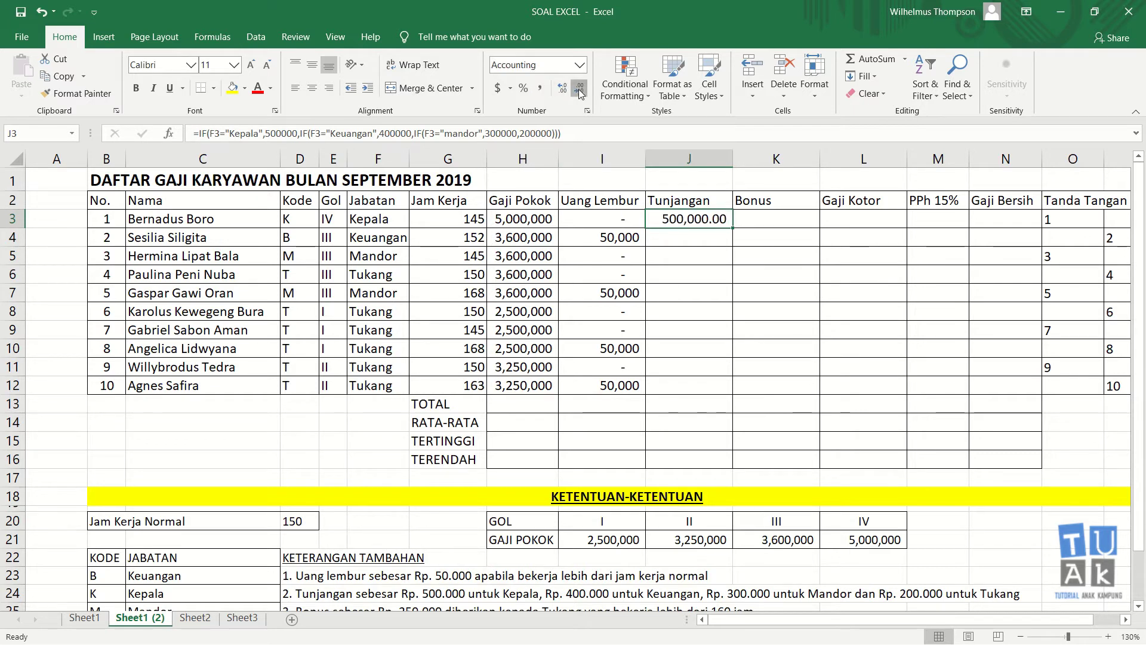
left_click(579, 90)
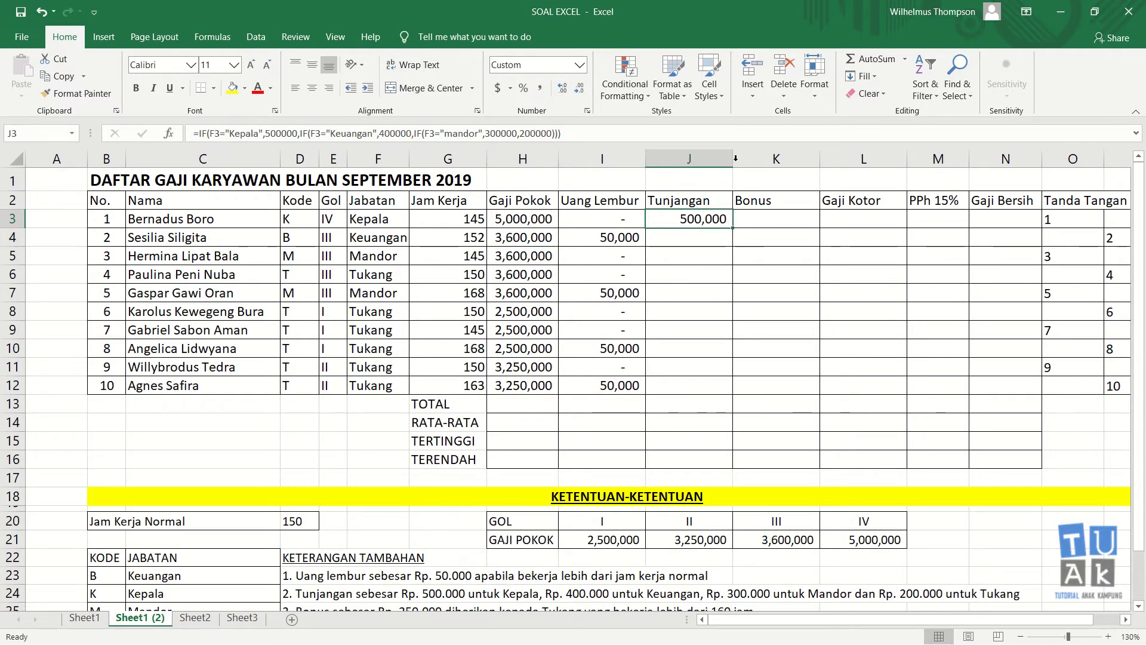
- Narrow column J, recheck the J3 and F3 formulas, and move to J4
left_click_drag(735, 158, 716, 158)
left_click(682, 237)
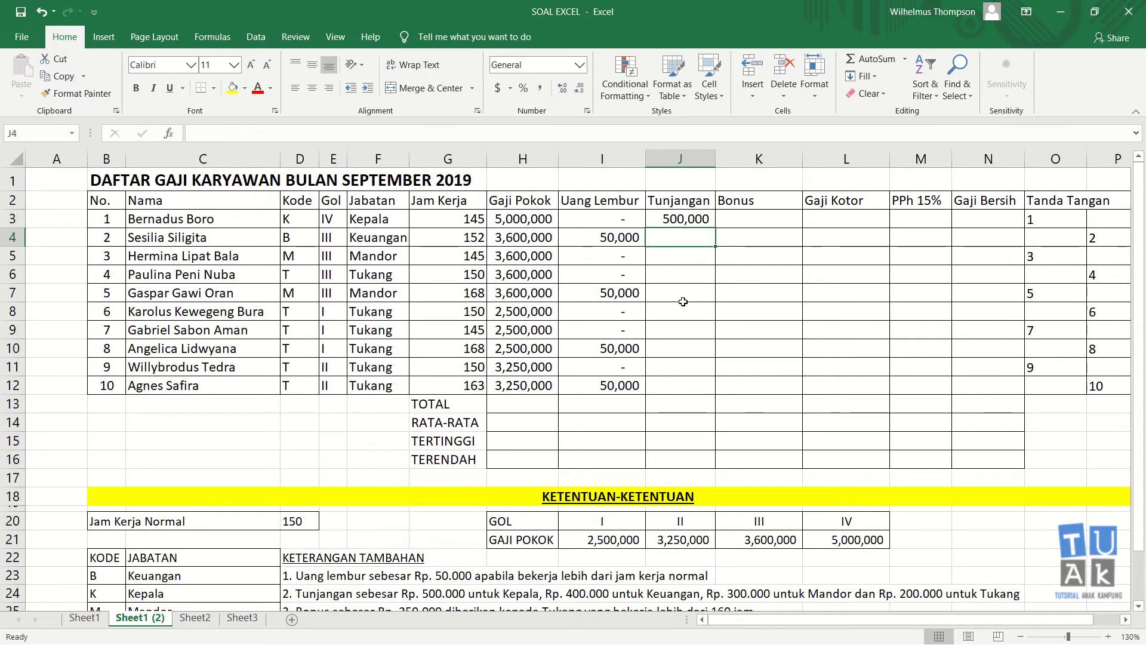
left_click(680, 218)
left_click(379, 222)
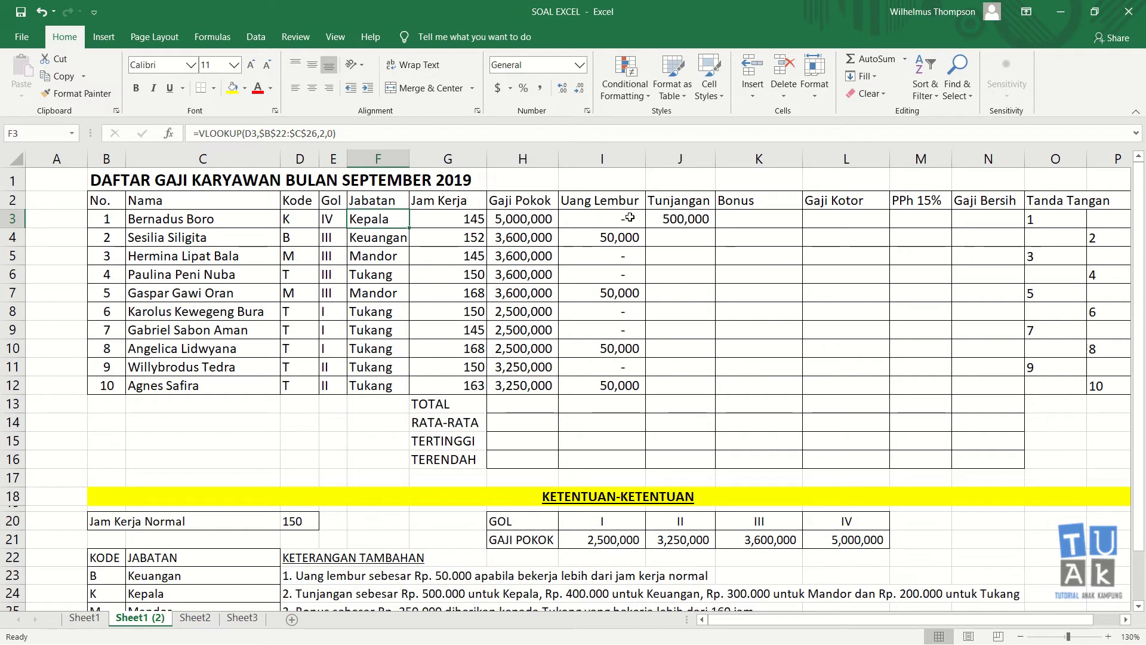
left_click(679, 220)
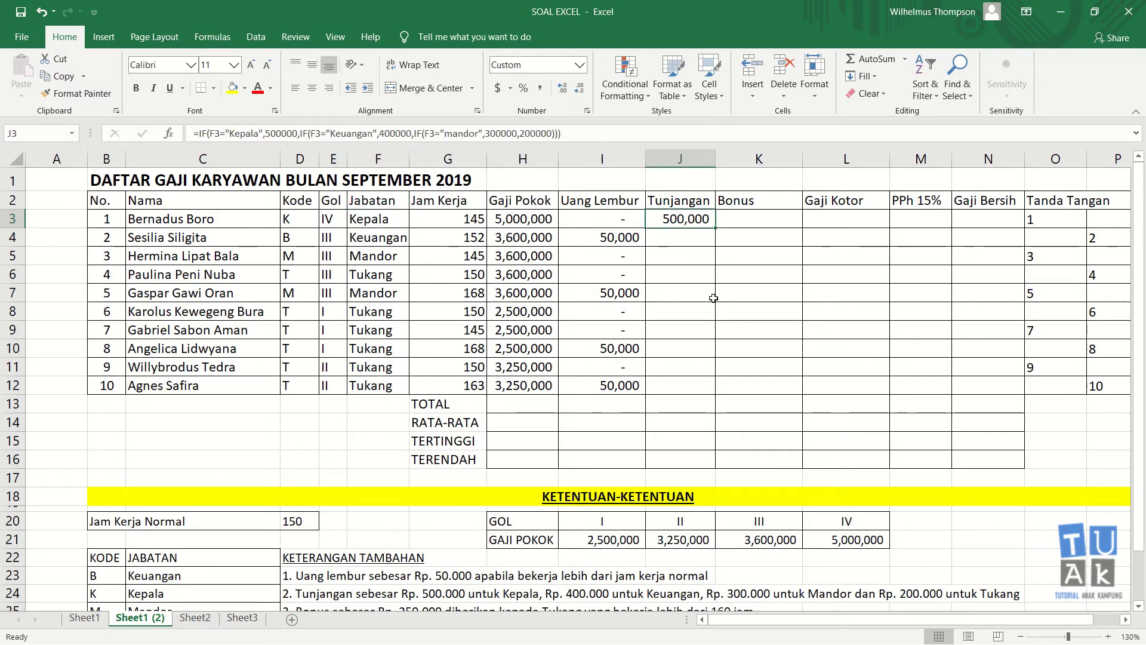
key("Down")
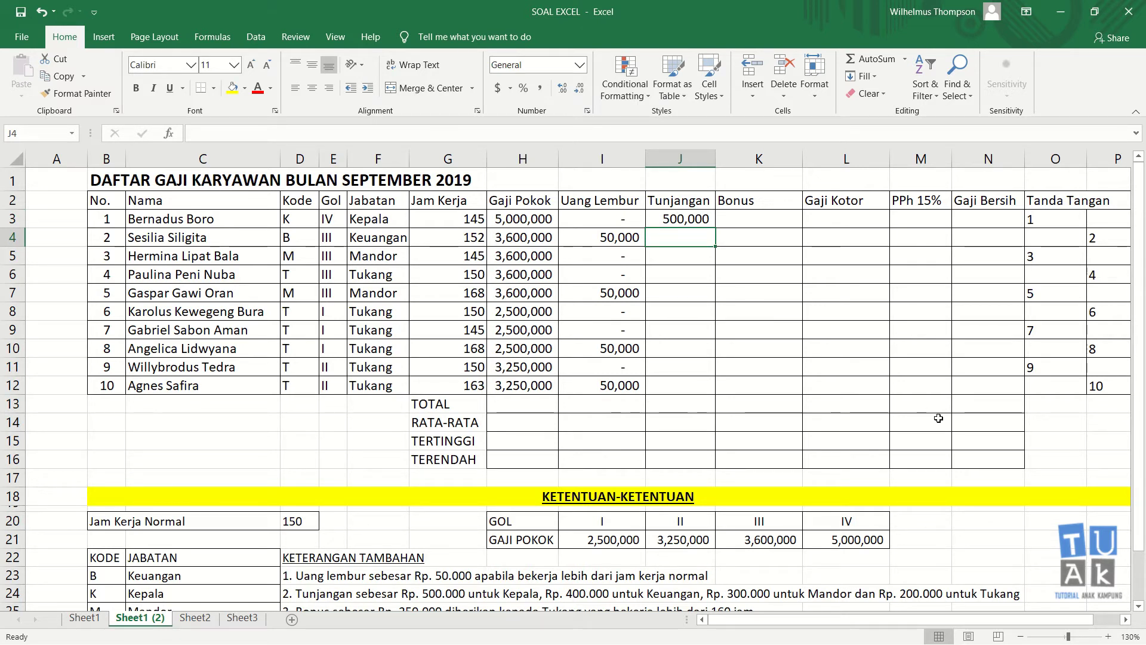
- Type J4's nested IF on F4: Kepala 500000, keuangan 400000, MANDOR 300000, else 200000
type("=")
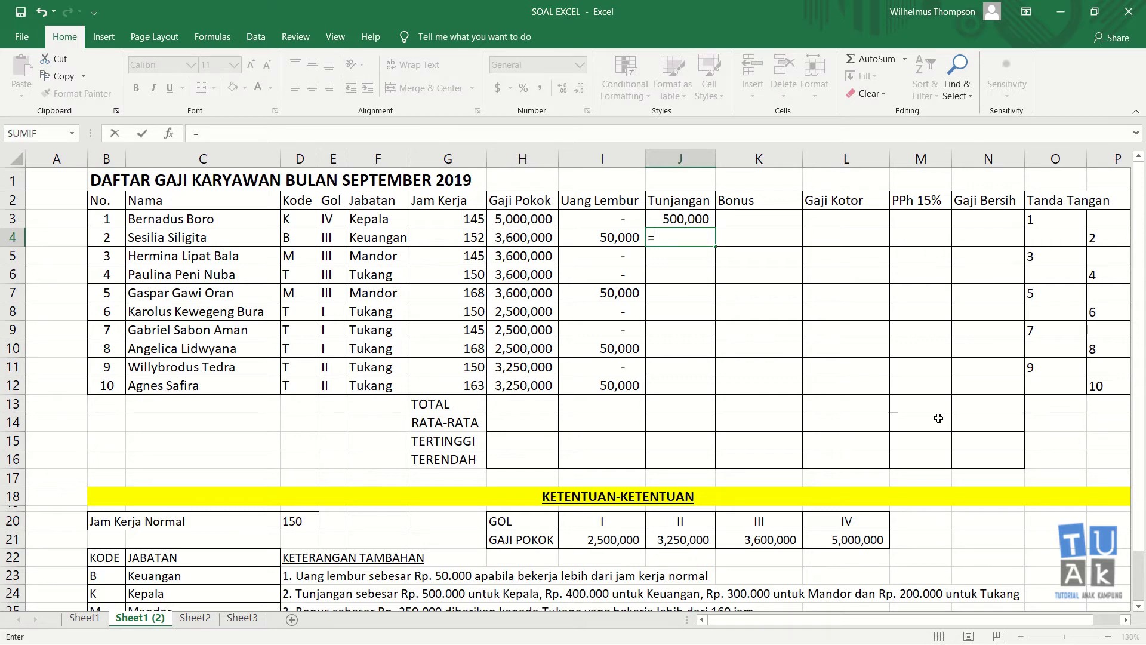
type("if")
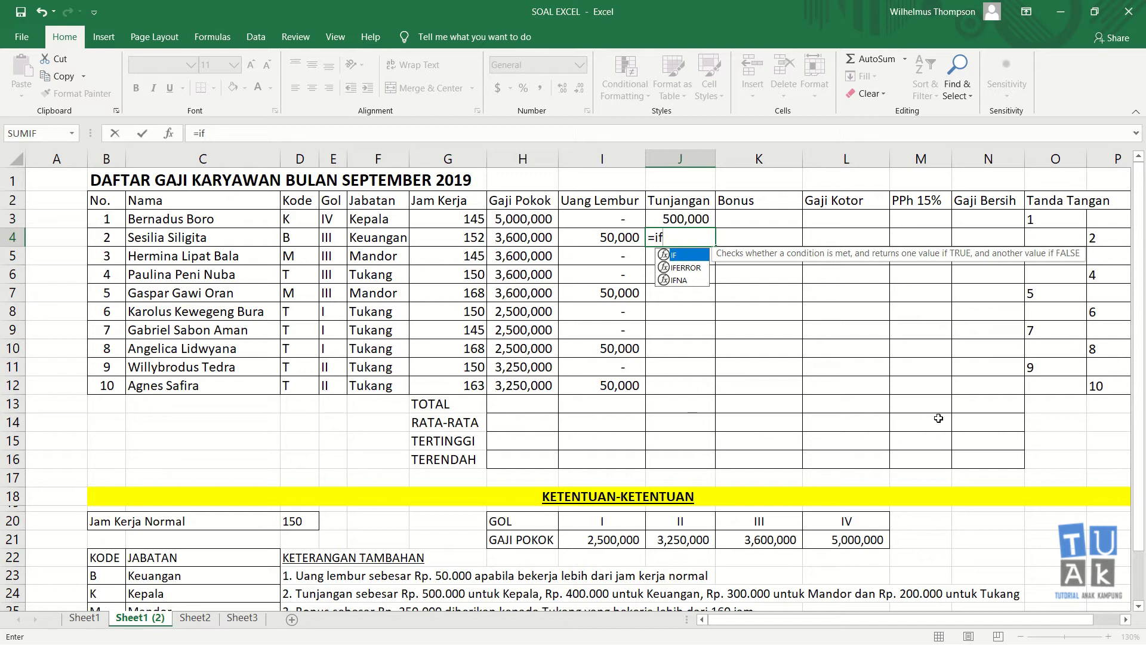
type("(")
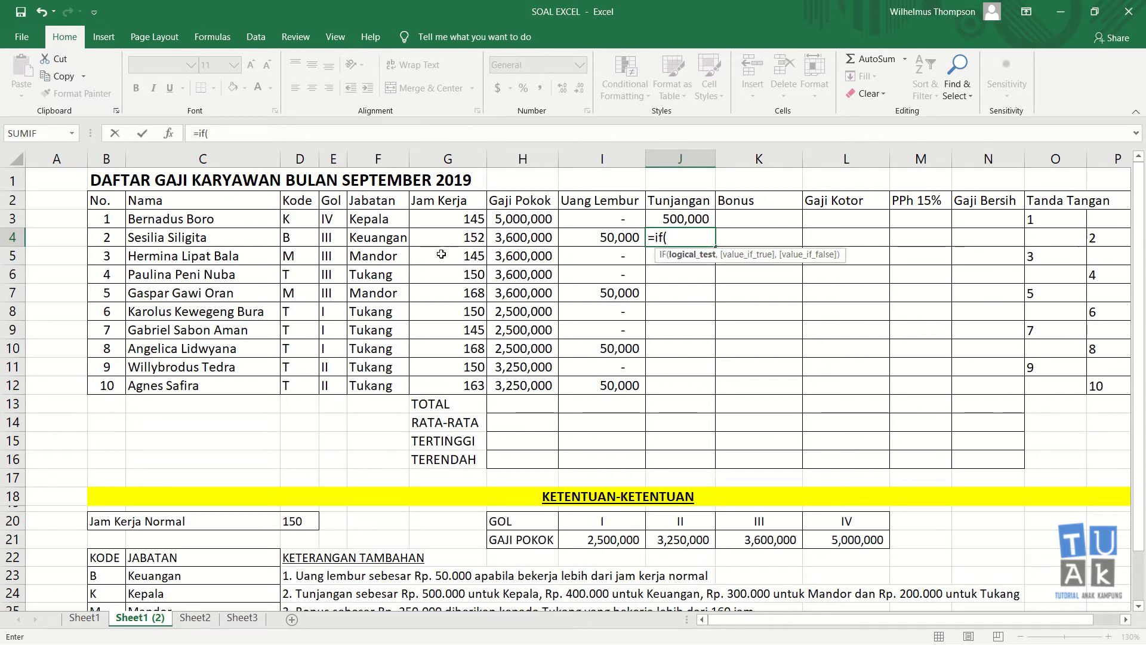
left_click(389, 237)
type("=")
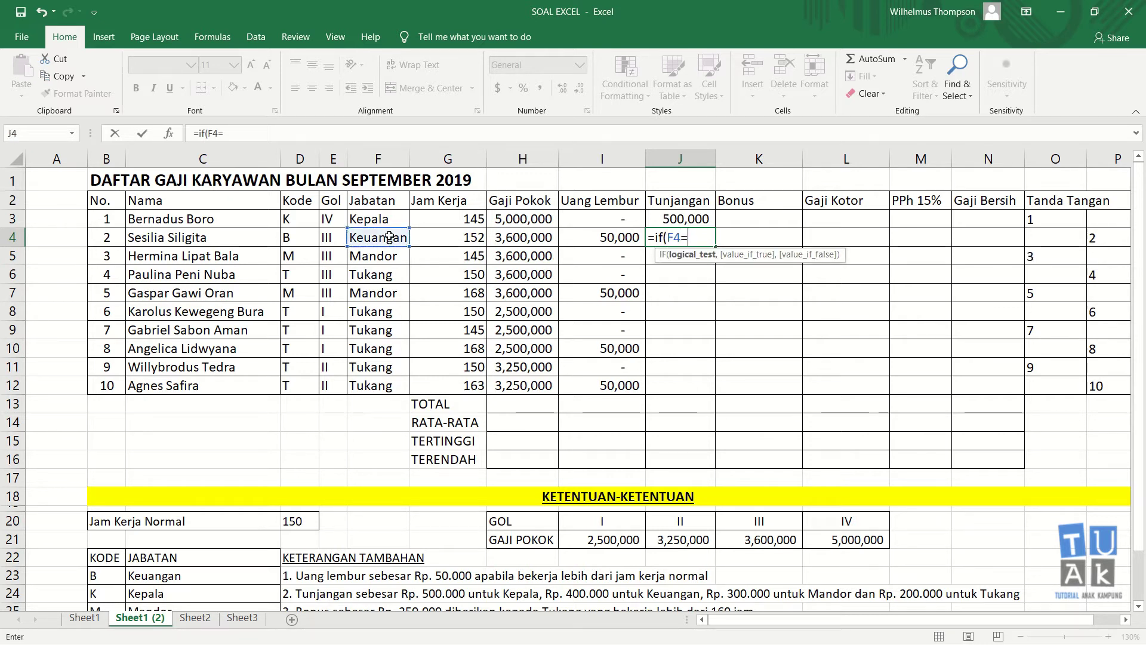
type("\"Kepa")
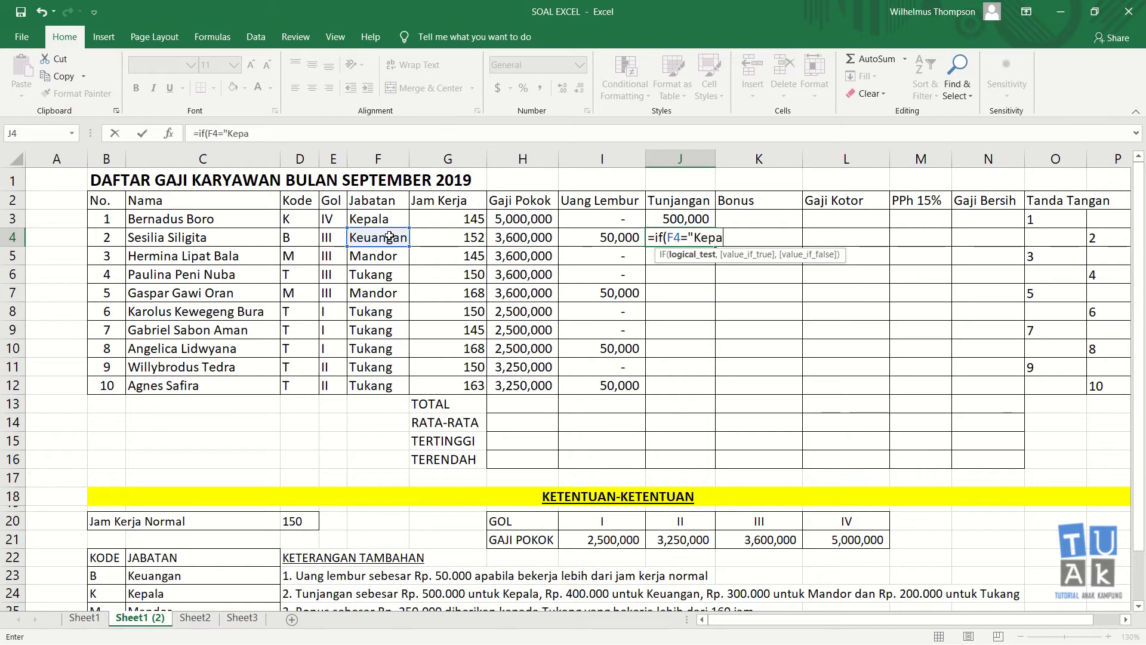
type("la")
type(",")
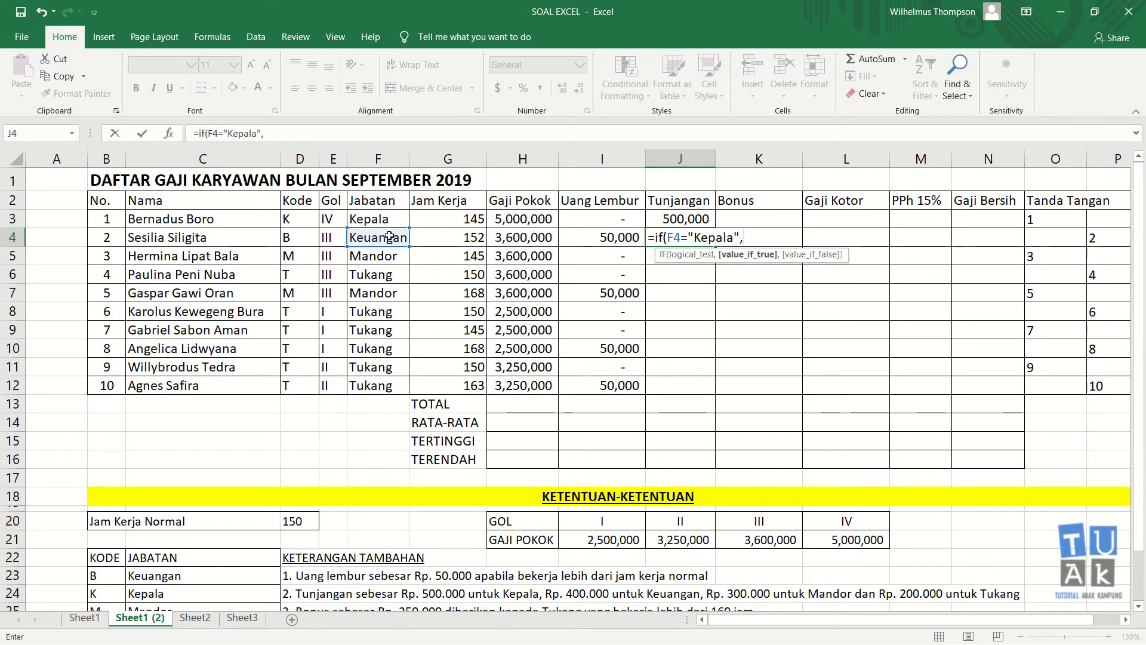
type("500000")
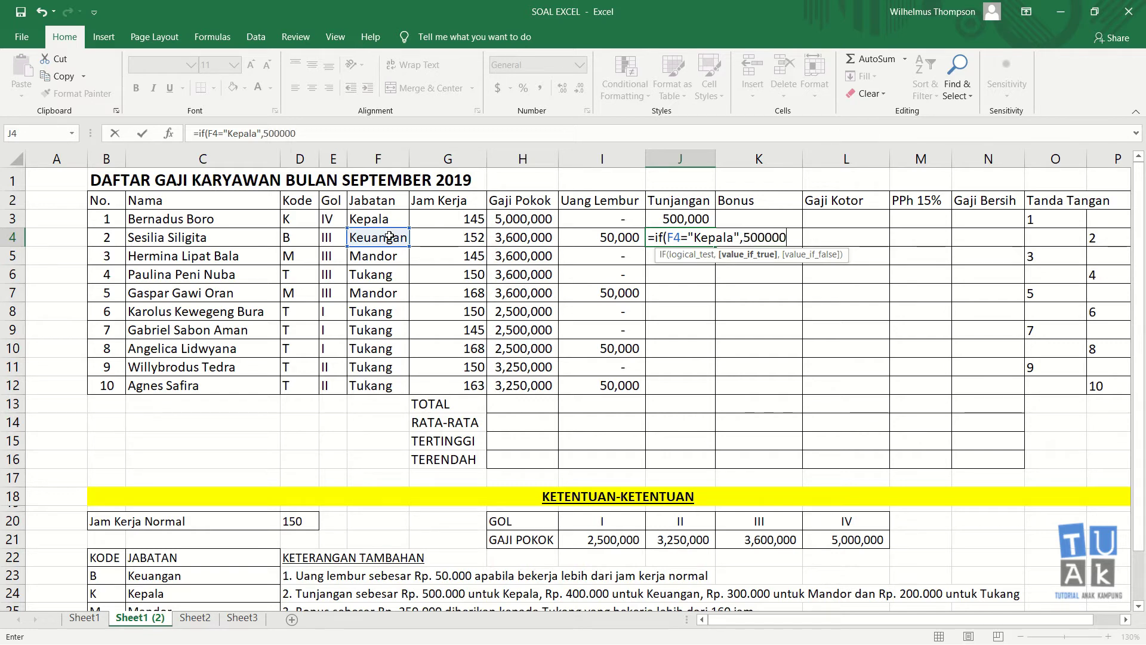
type(",")
type("i")
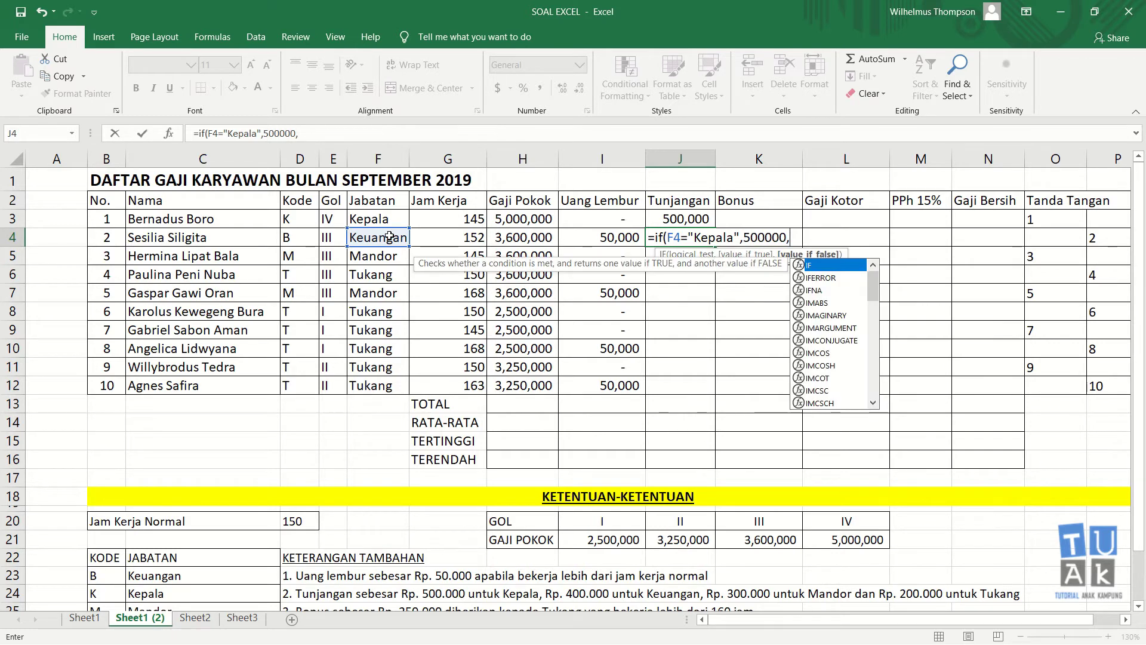
type("f(")
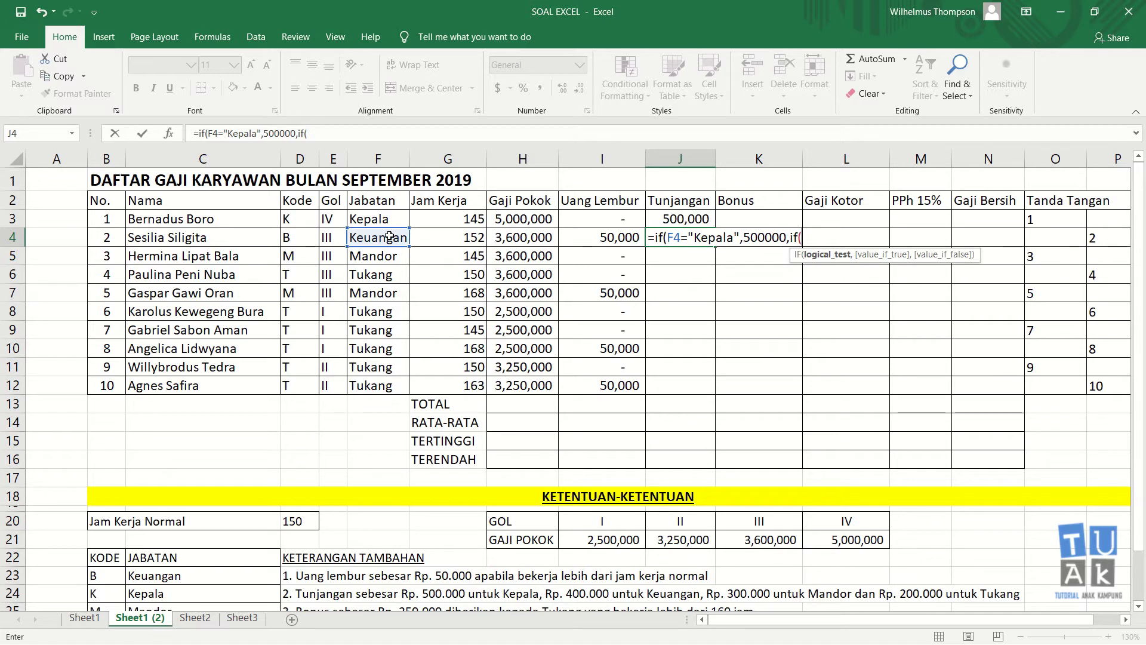
left_click(387, 239)
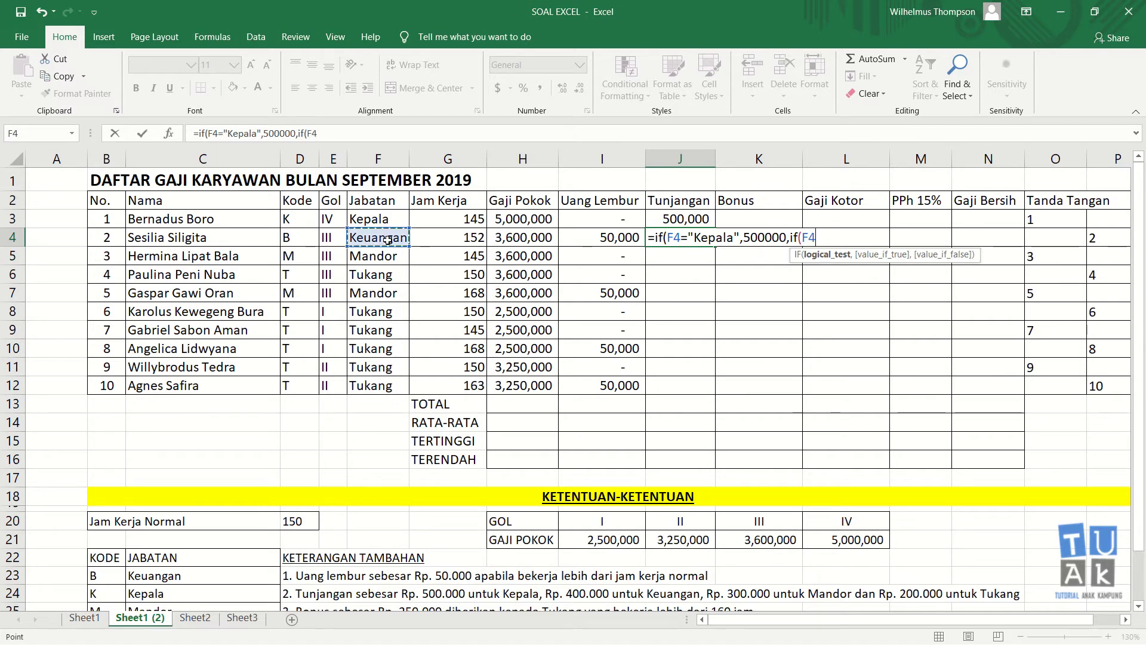
type("=\"")
type("keuangan\"")
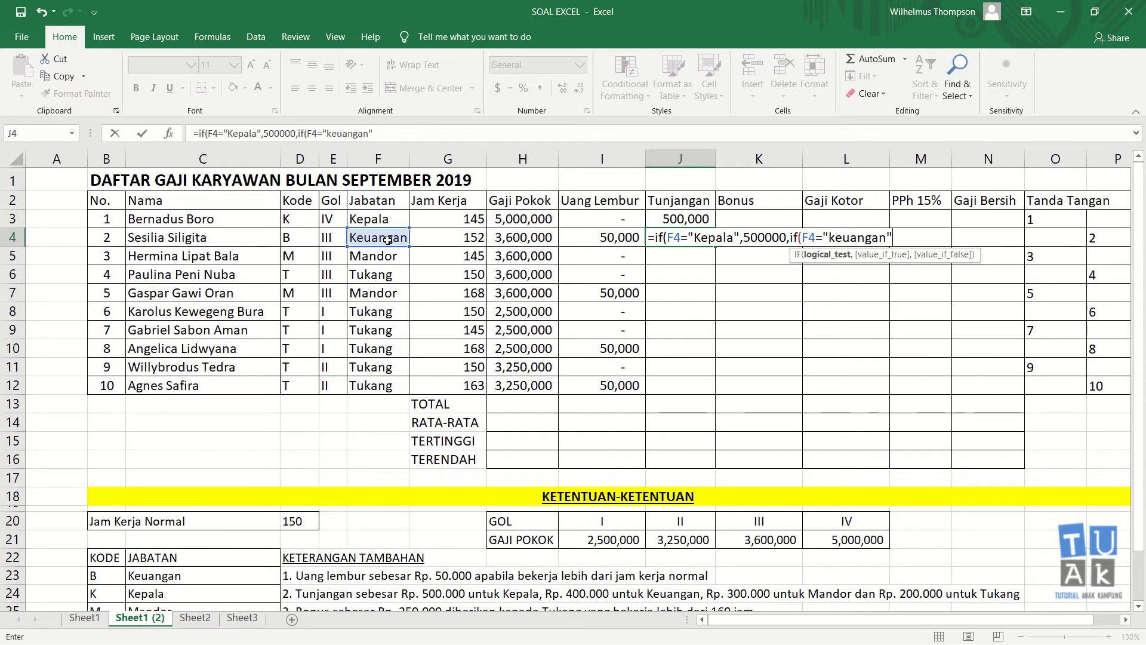
type(",")
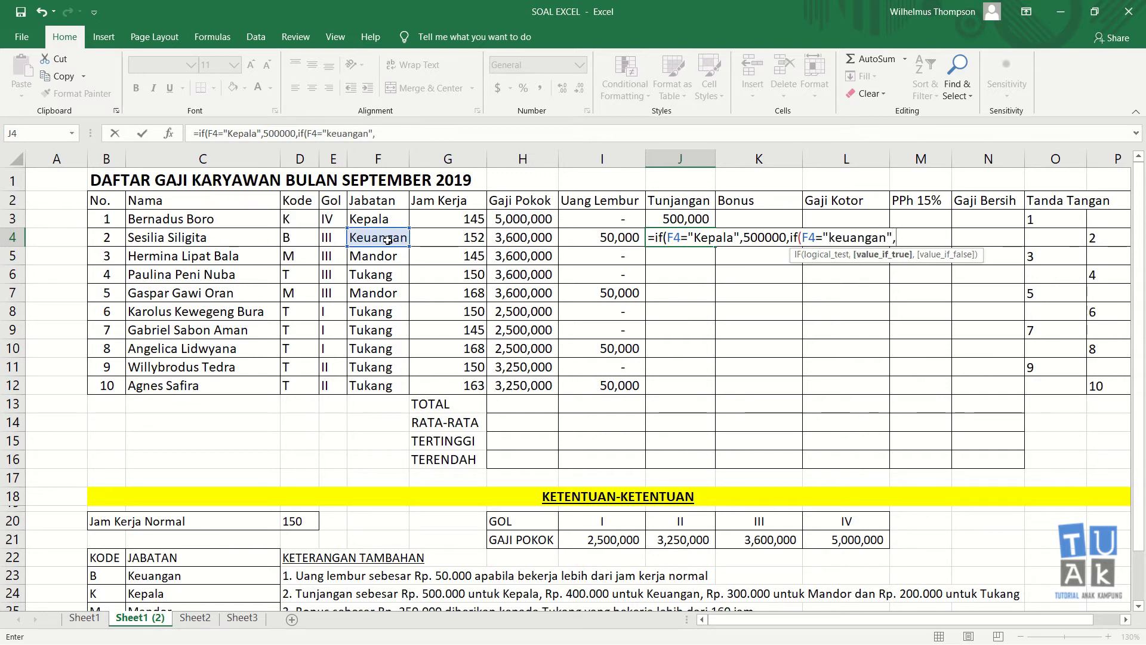
type("40")
type("0000,")
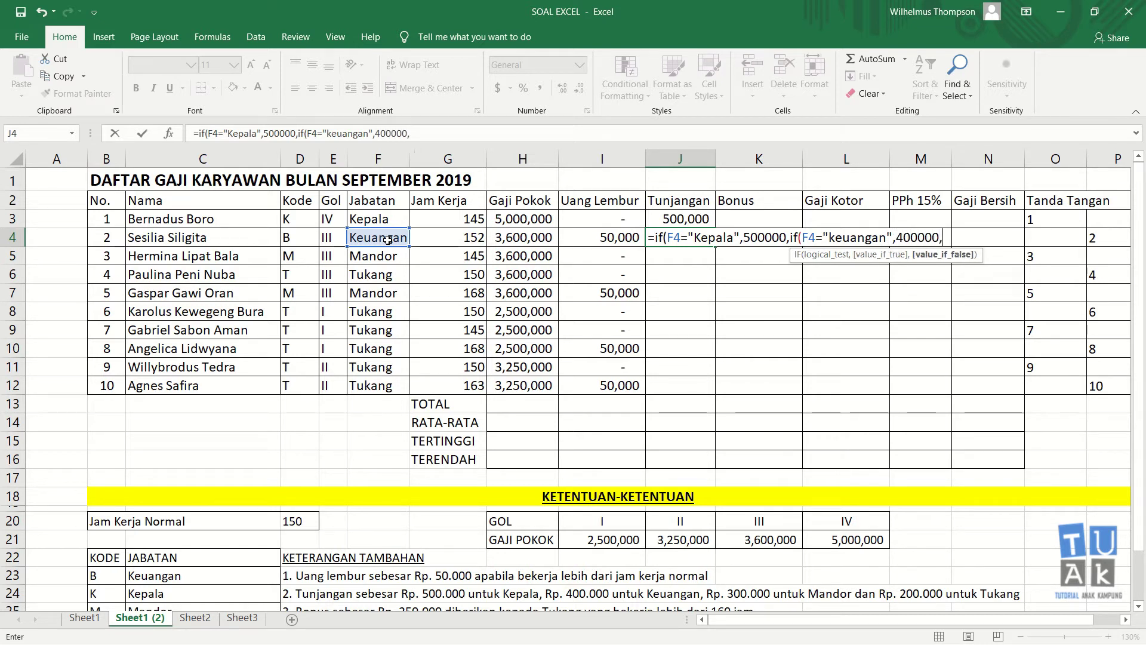
type("if")
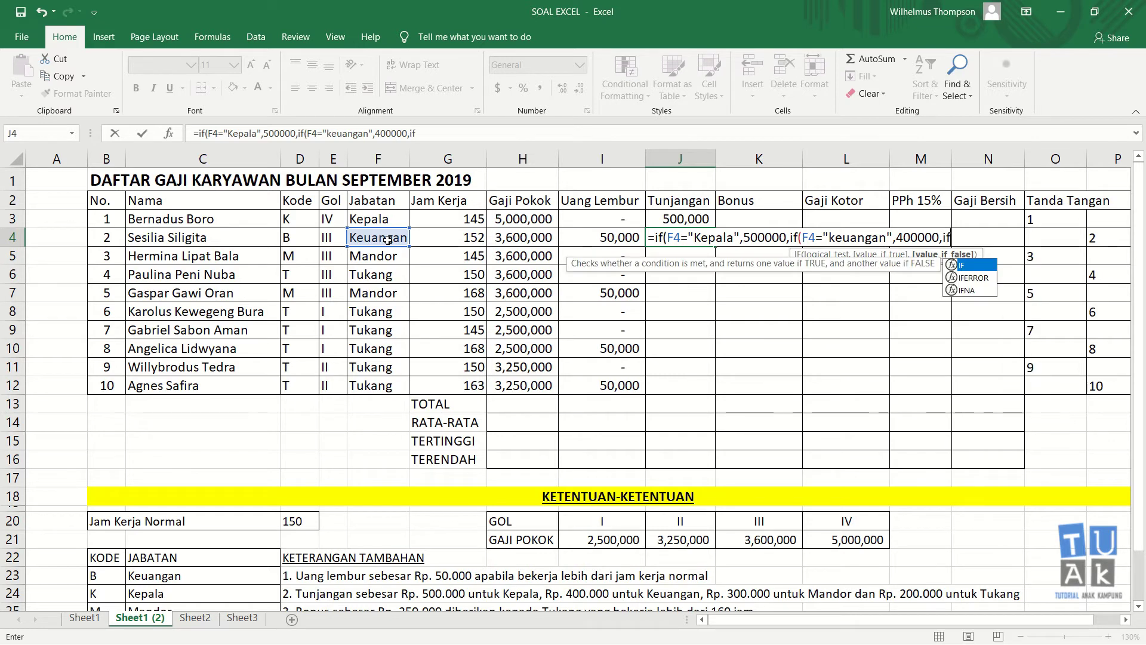
type("(")
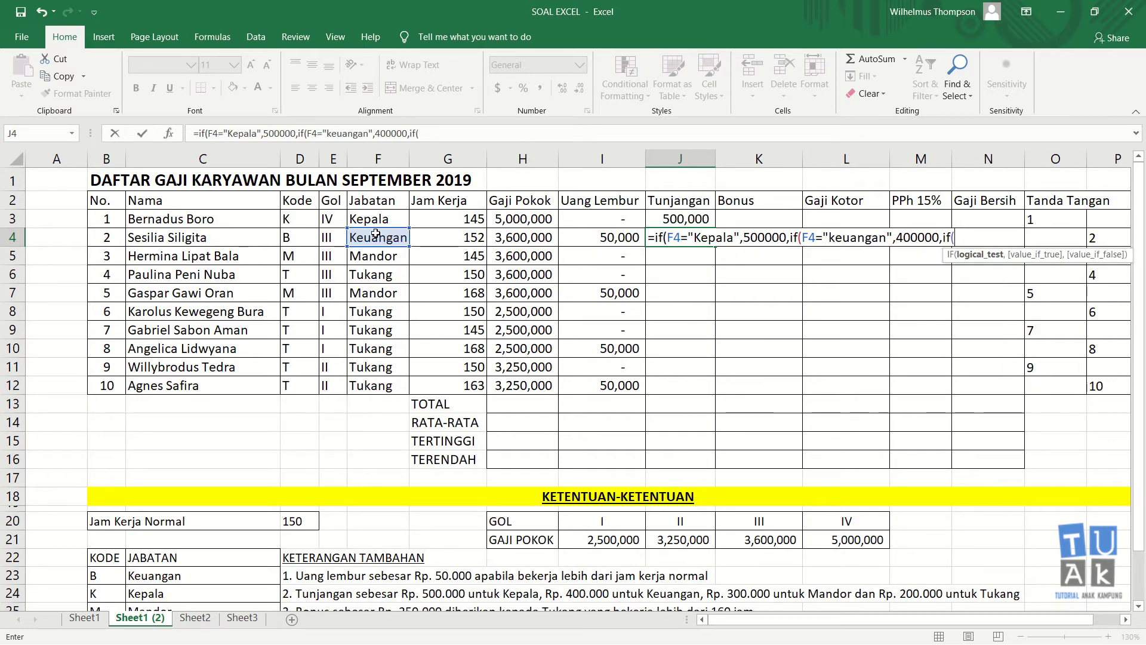
left_click(388, 240)
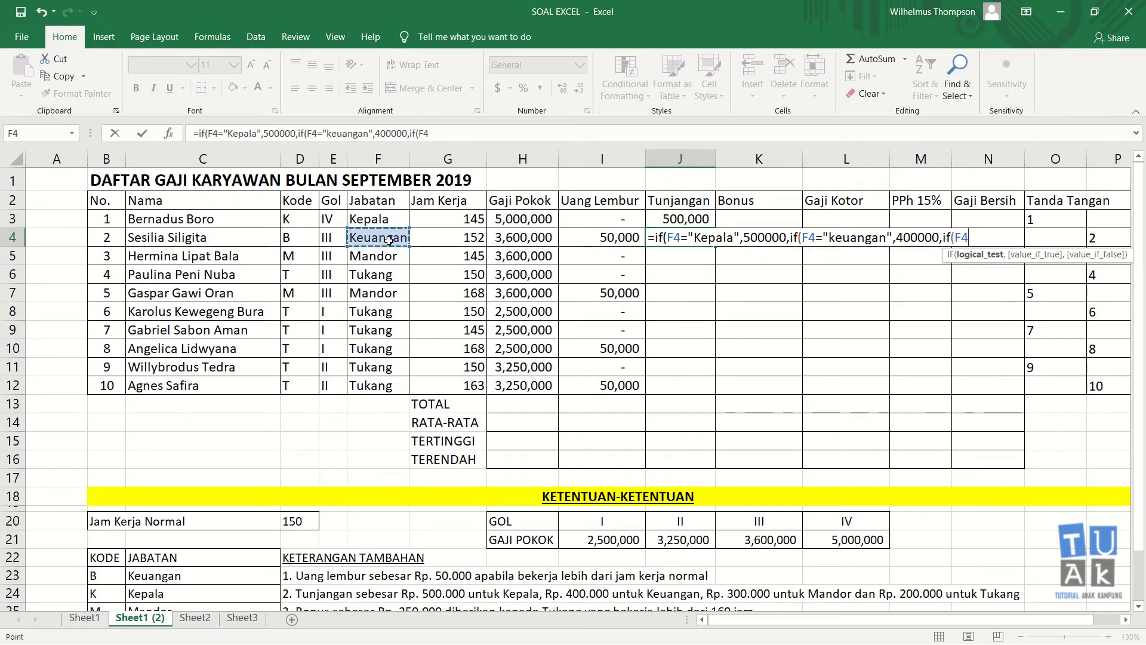
type("=")
type("\"MAN")
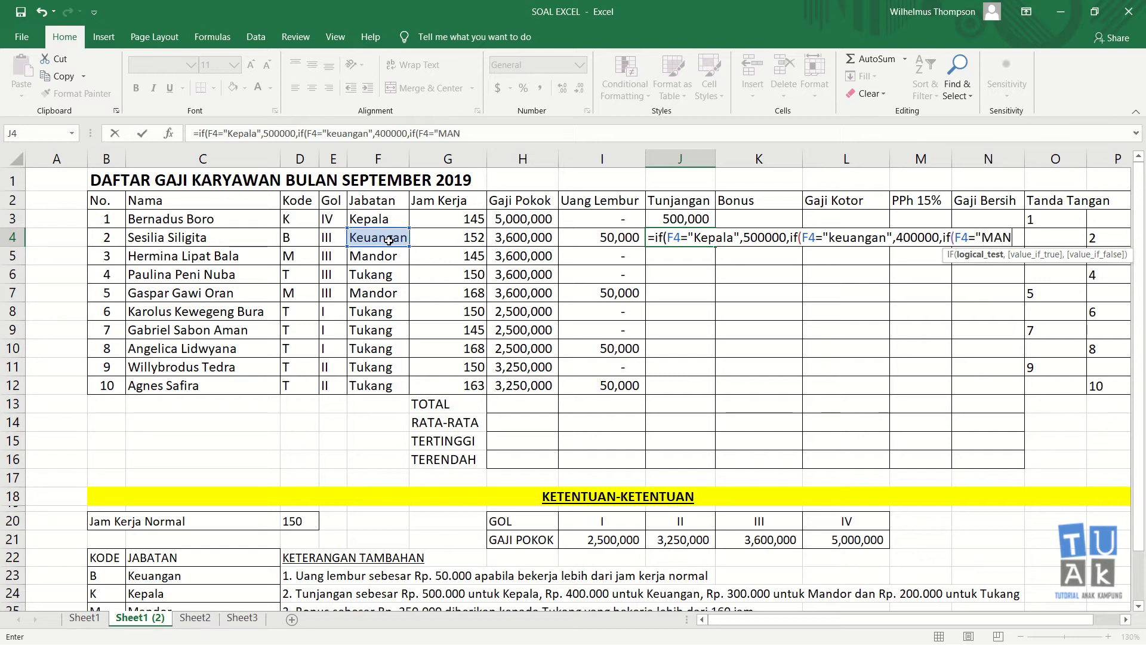
type("DOR\",")
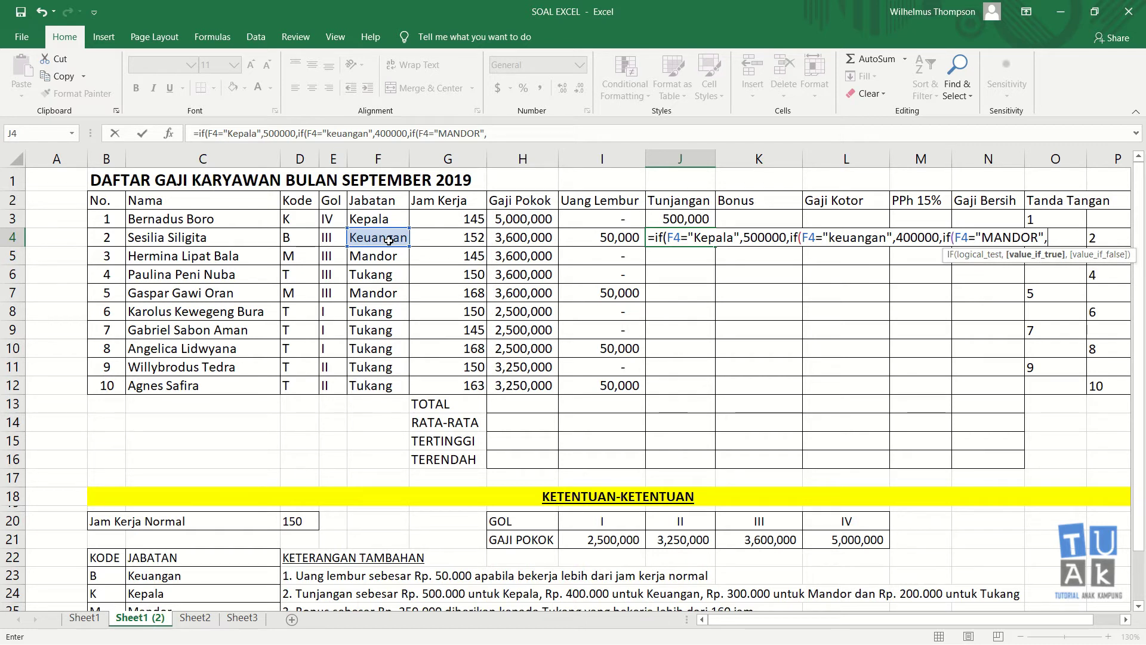
type("30000")
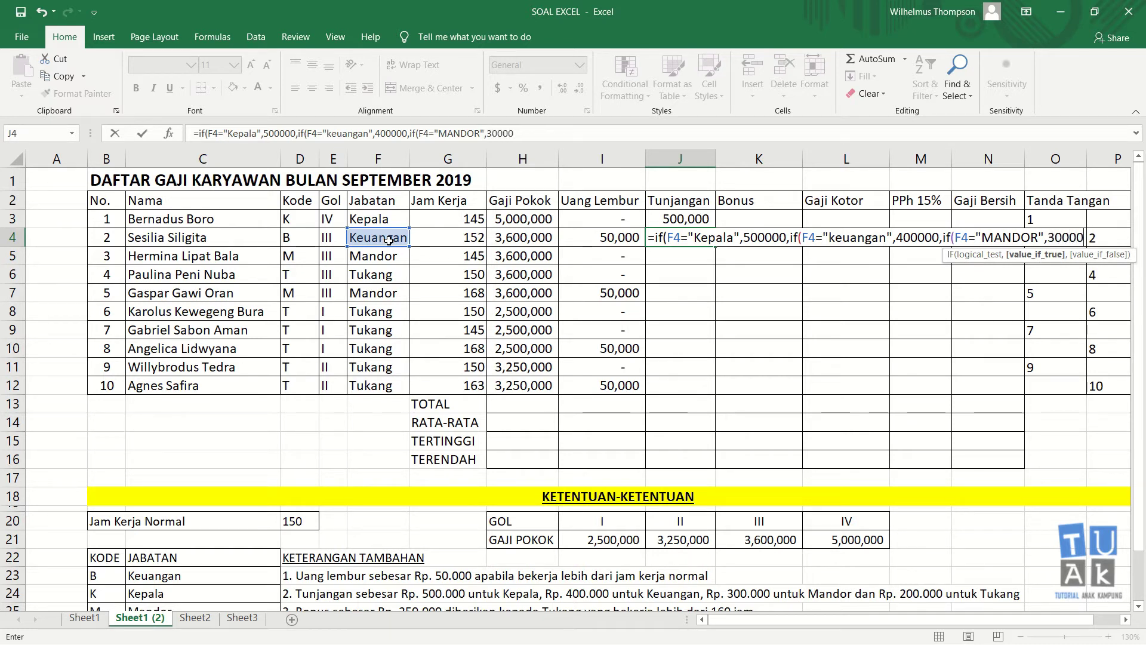
type("0,")
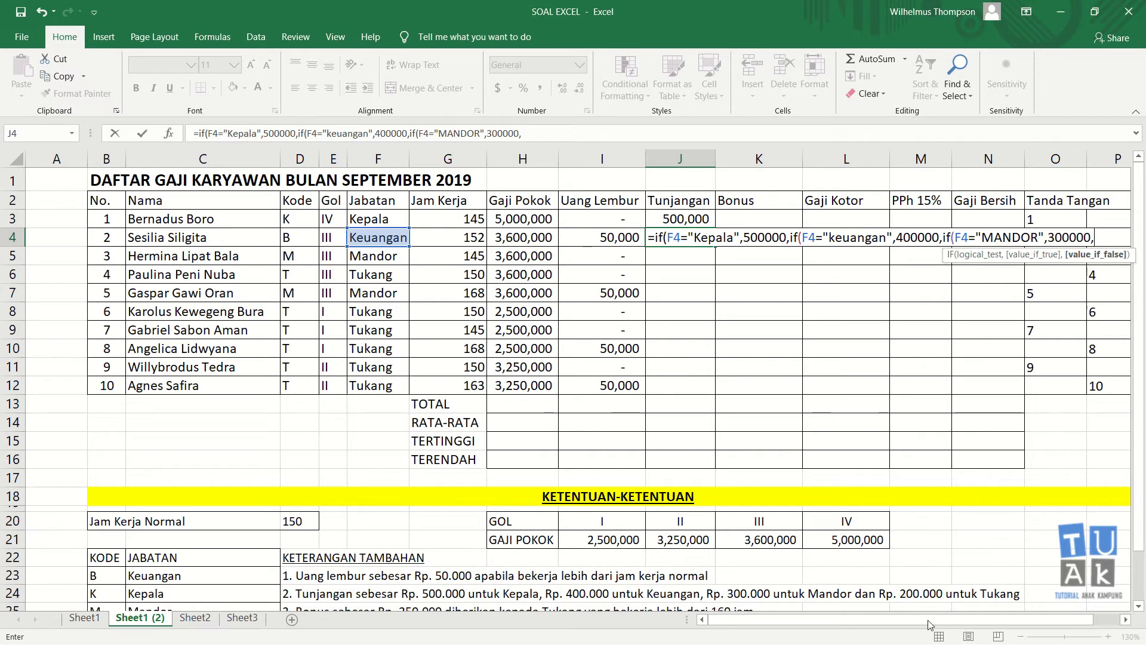
type("2")
type("00000")
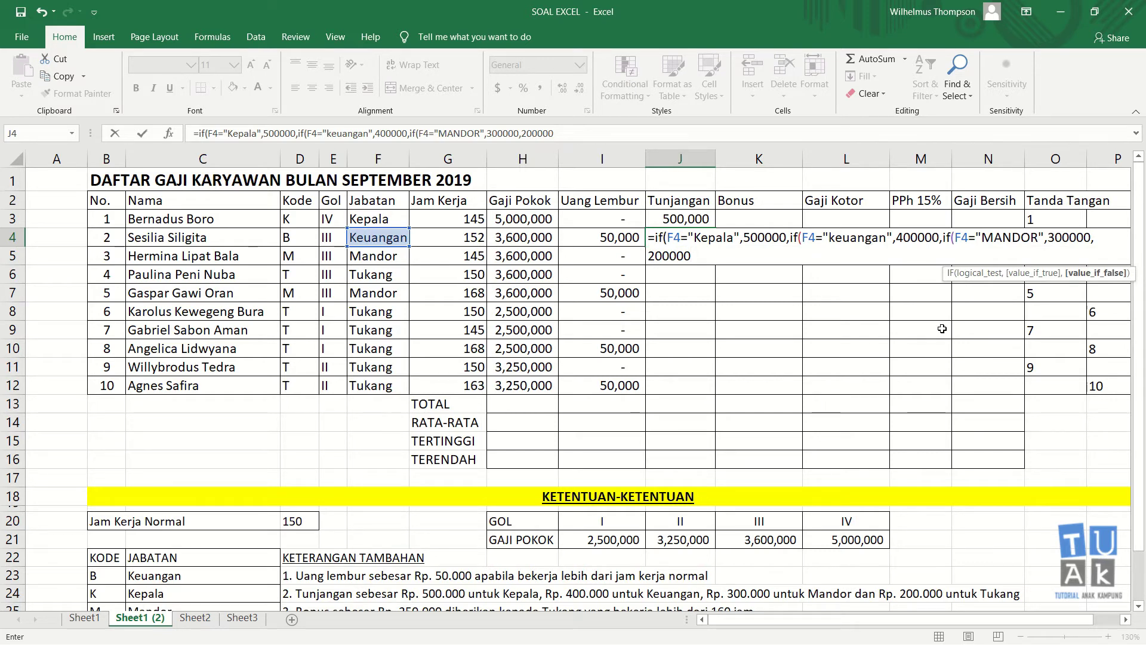
key("Return")
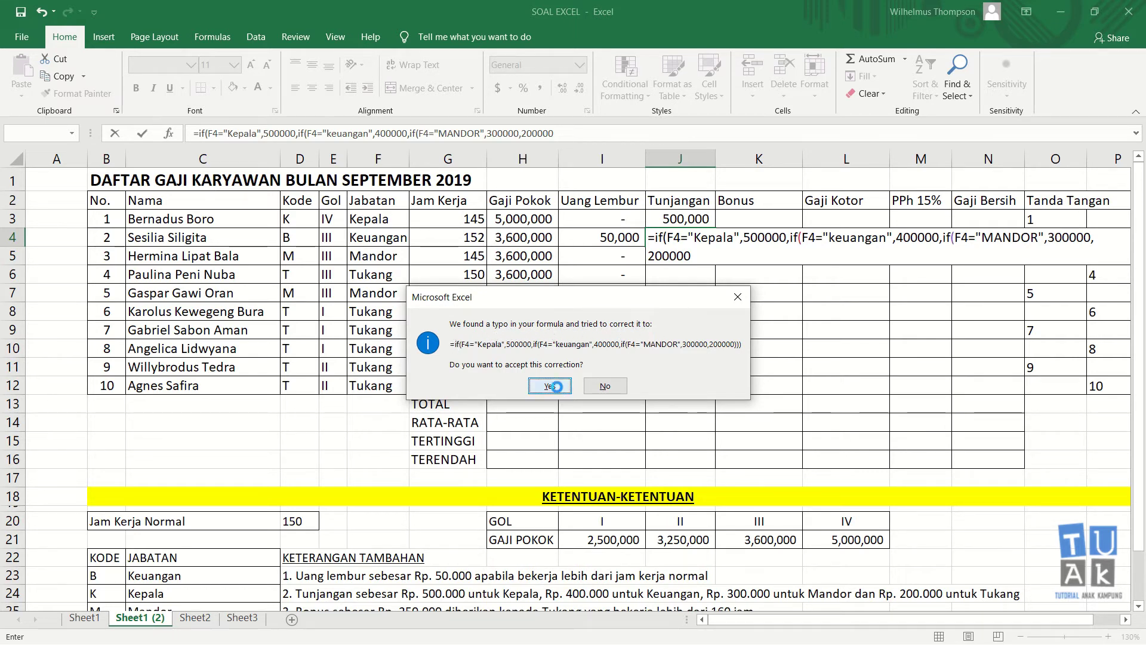
- Accept Excel's parenthesis correction so J4 shows 400000, then review its formula
left_click(552, 386)
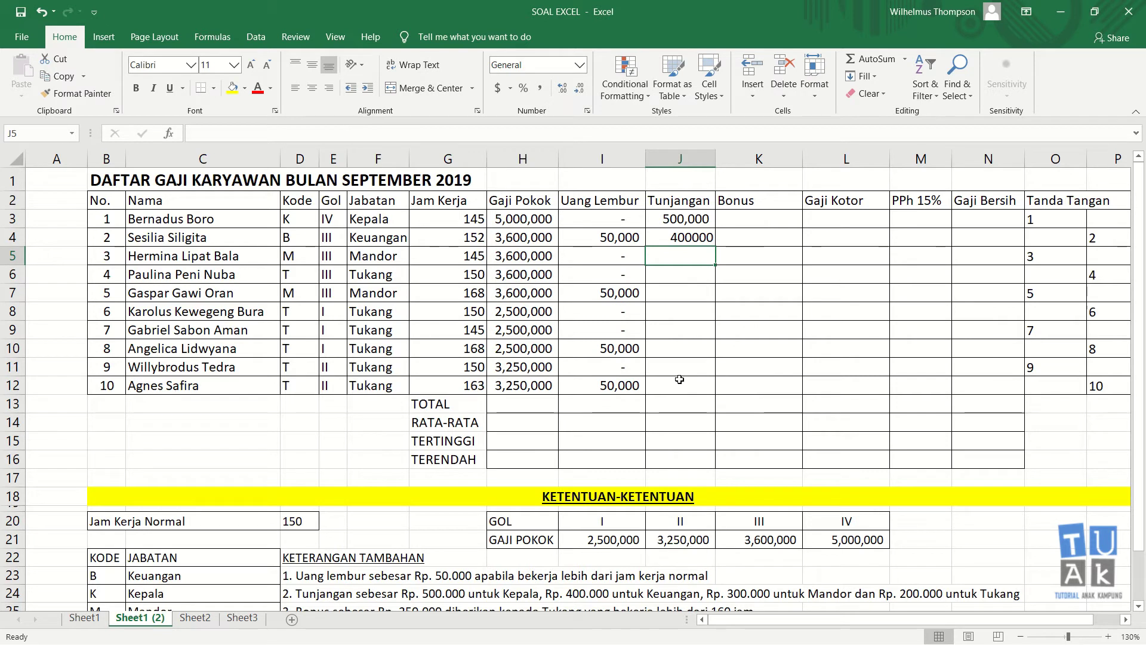
left_click(693, 238)
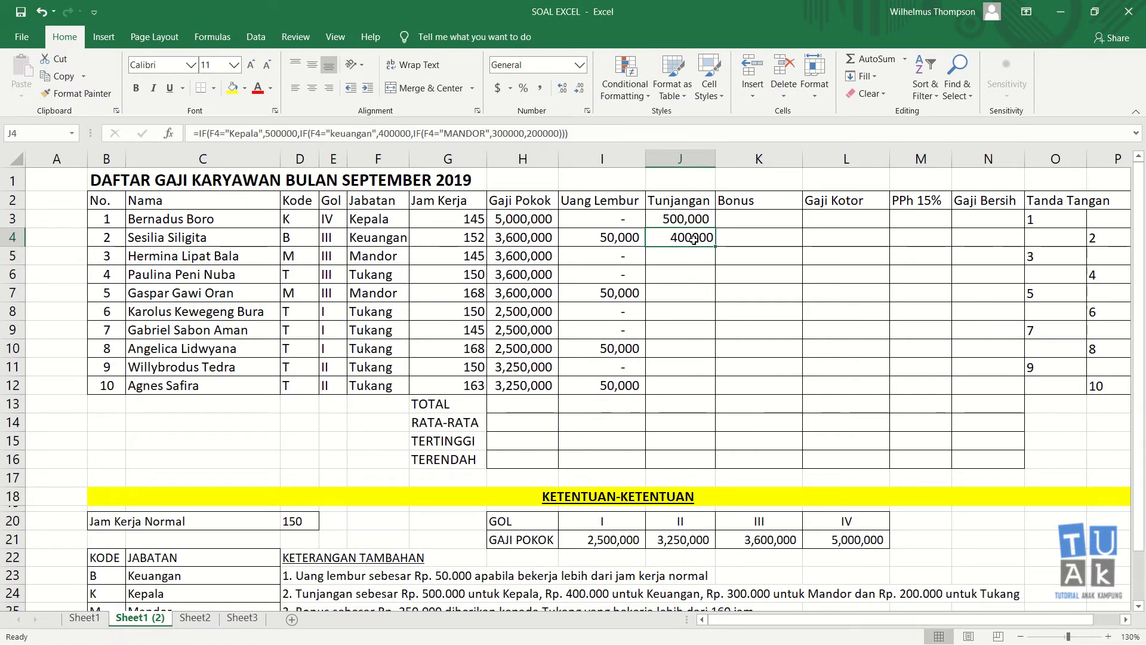
left_click(690, 255)
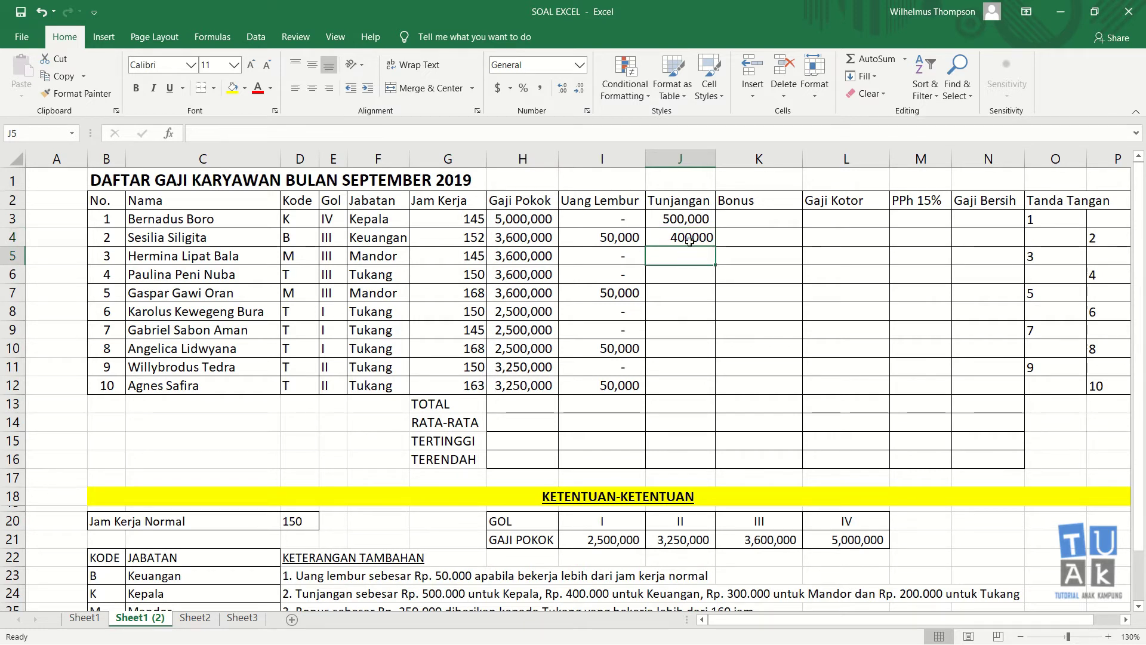
left_click(689, 240)
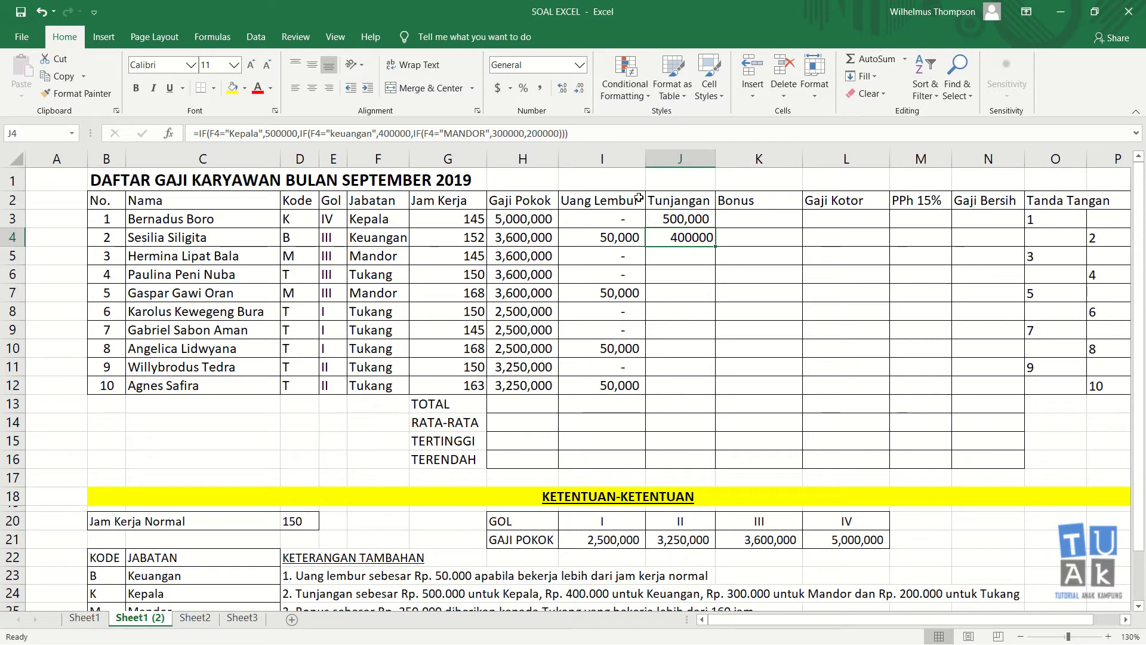
left_click(570, 133)
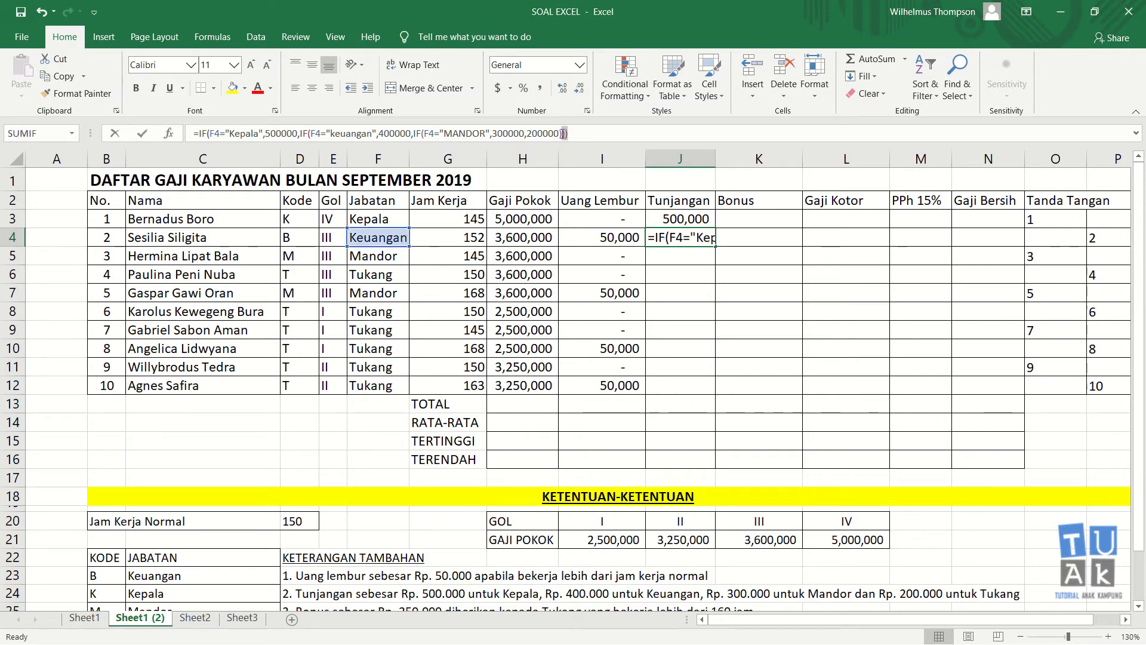
left_click(568, 134)
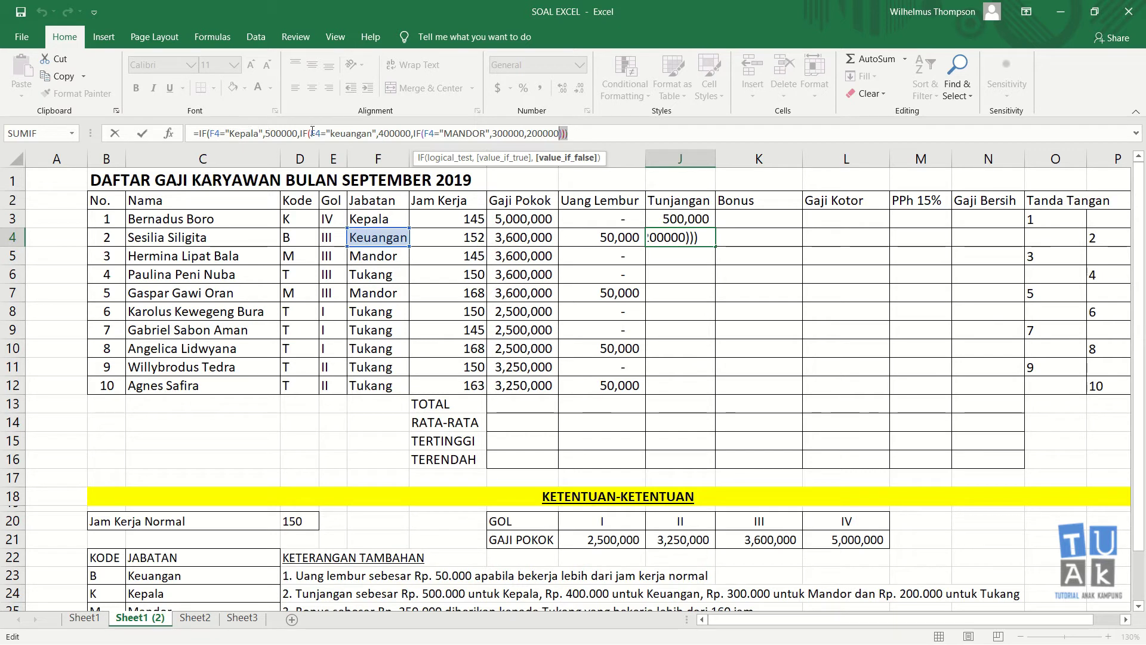
left_click(579, 133)
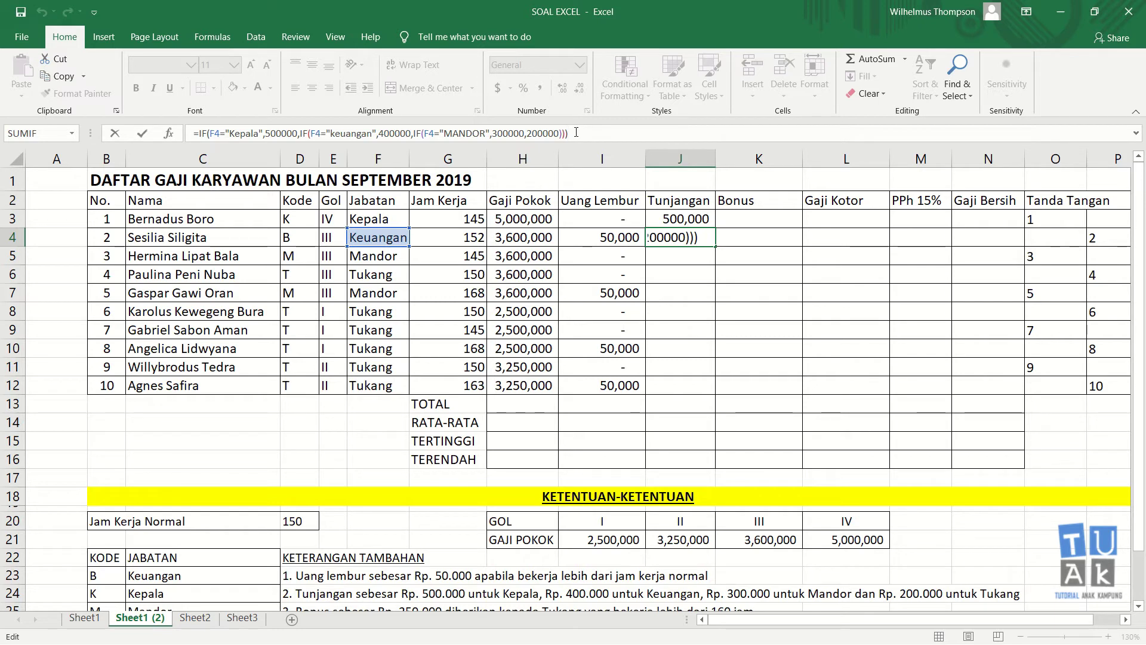
key("Return")
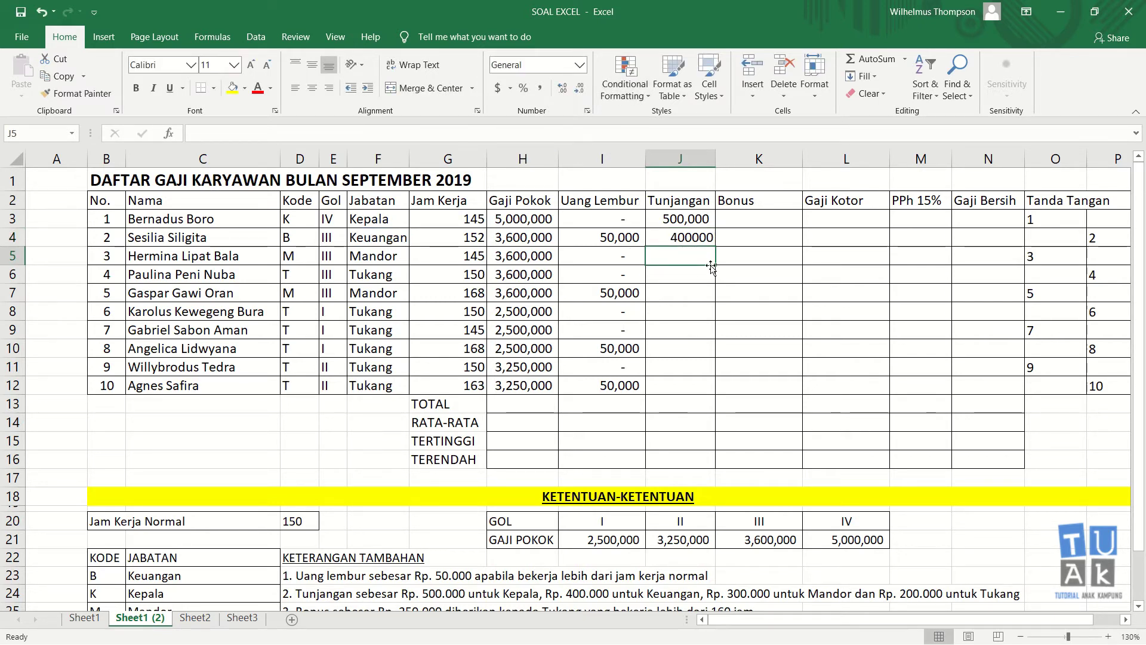
- Give J4 comma format without decimals, autofit column J, and fill the formula to J12
left_click(696, 236)
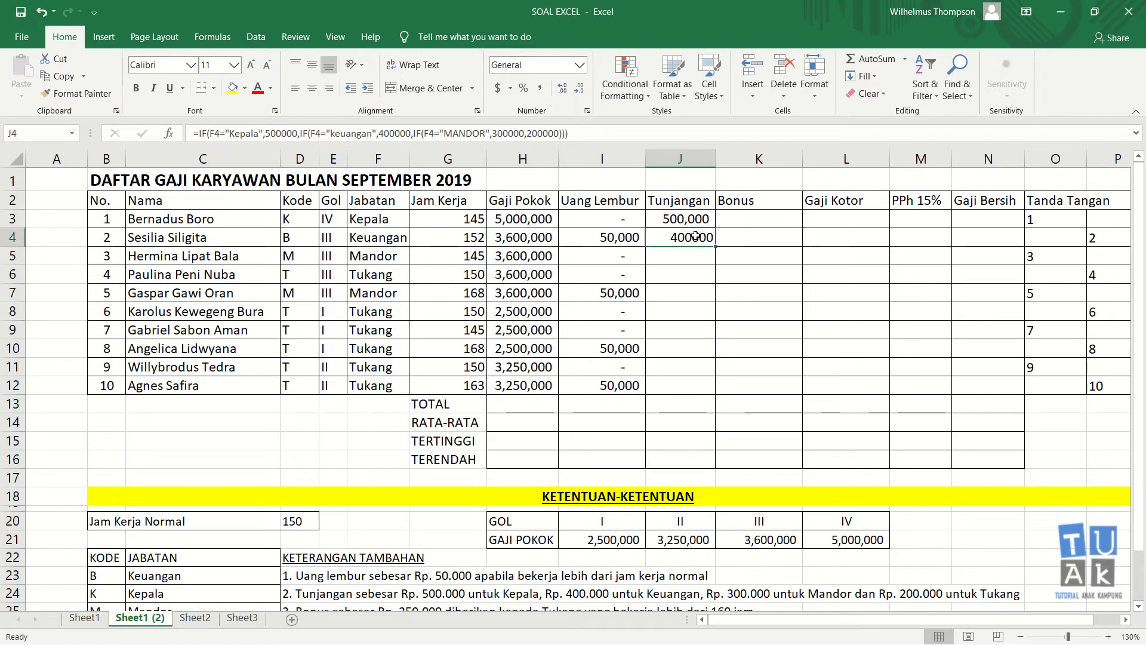
left_click(544, 91)
left_click(579, 87)
left_click(579, 88)
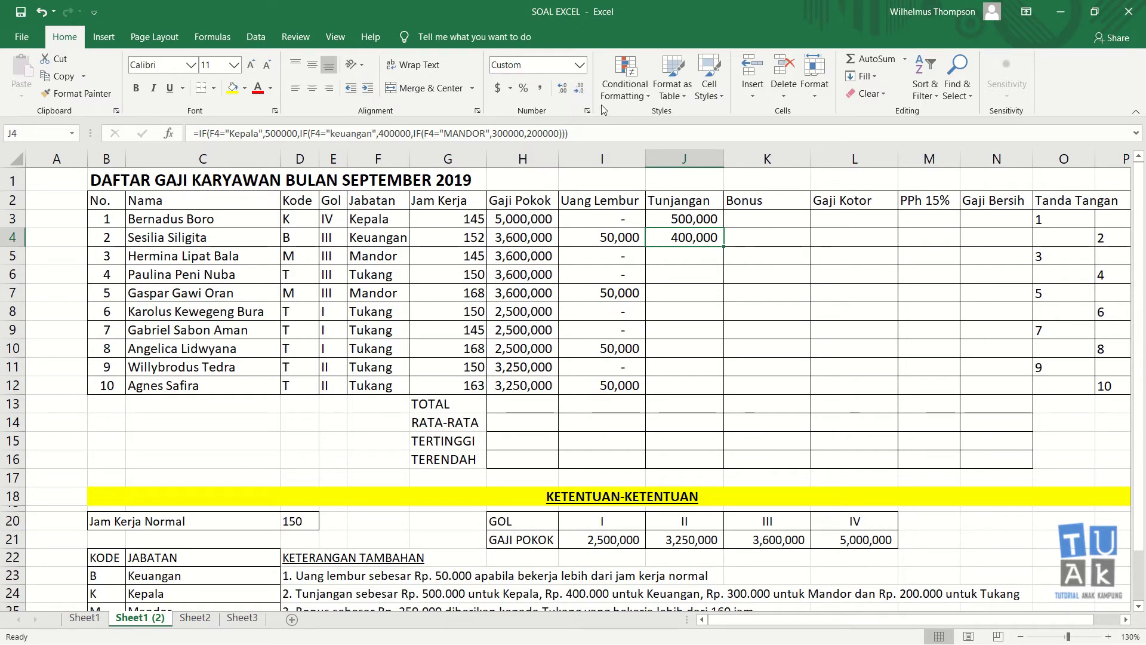
double_click(724, 156)
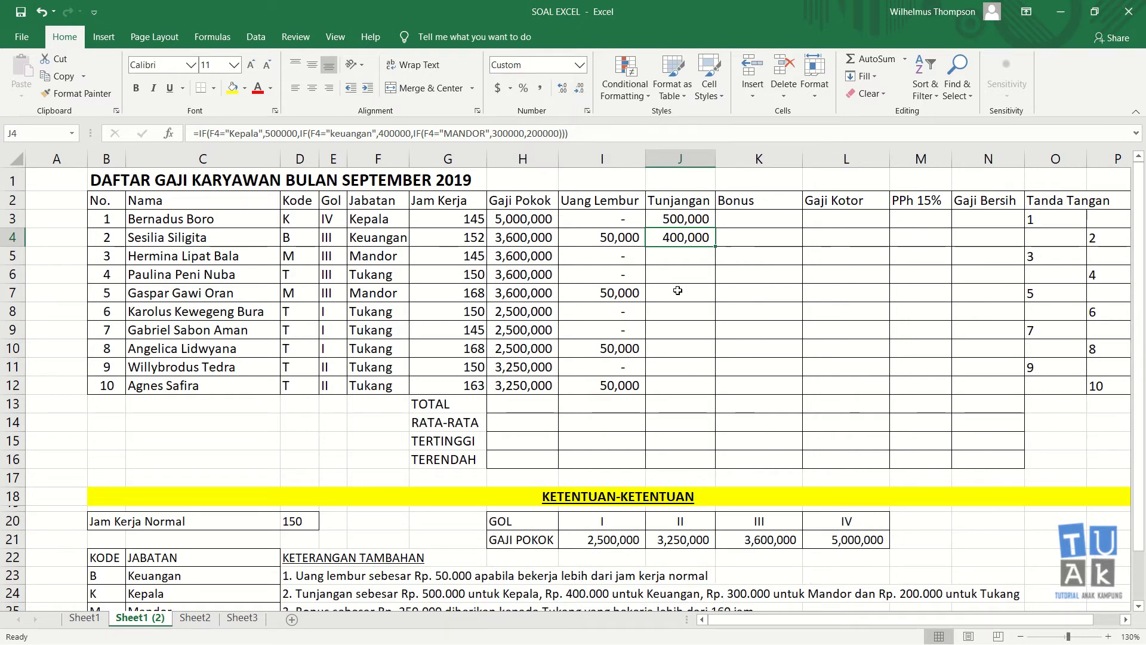
left_click_drag(719, 247, 715, 388)
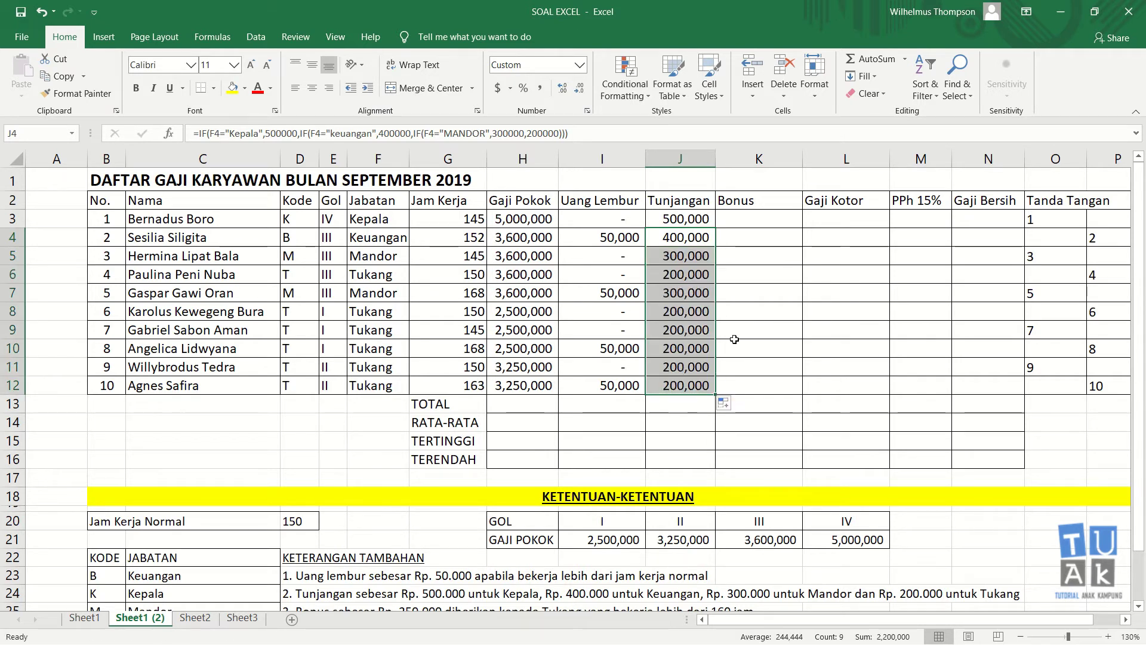
left_click(686, 219)
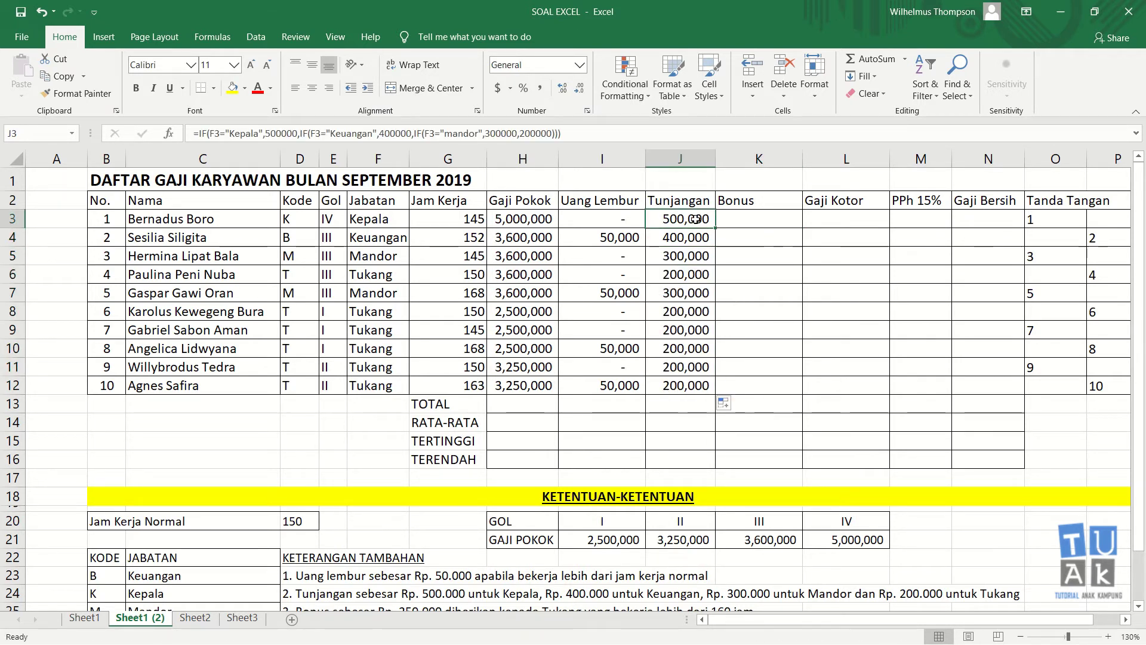
left_click(687, 387)
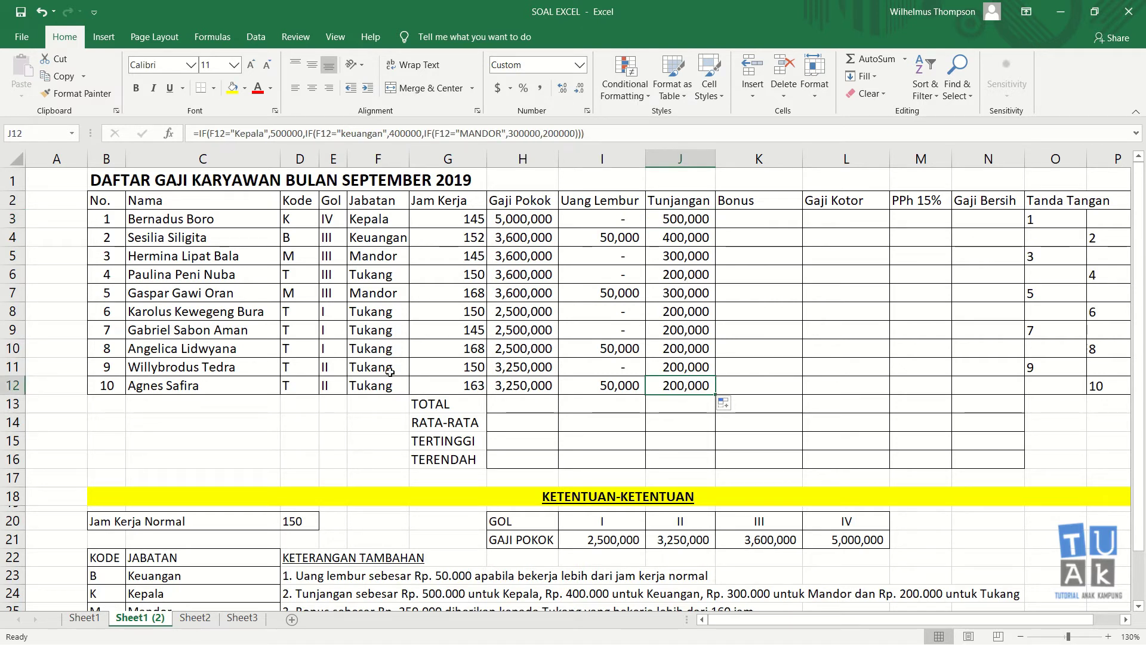
left_click(326, 293)
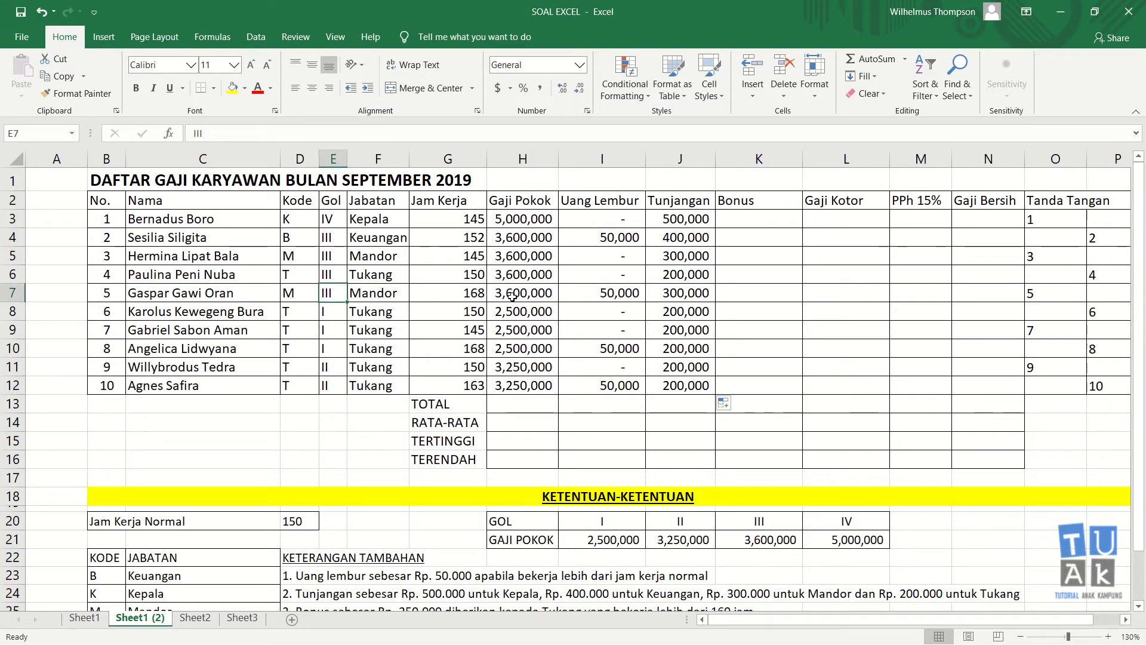
left_click(675, 289)
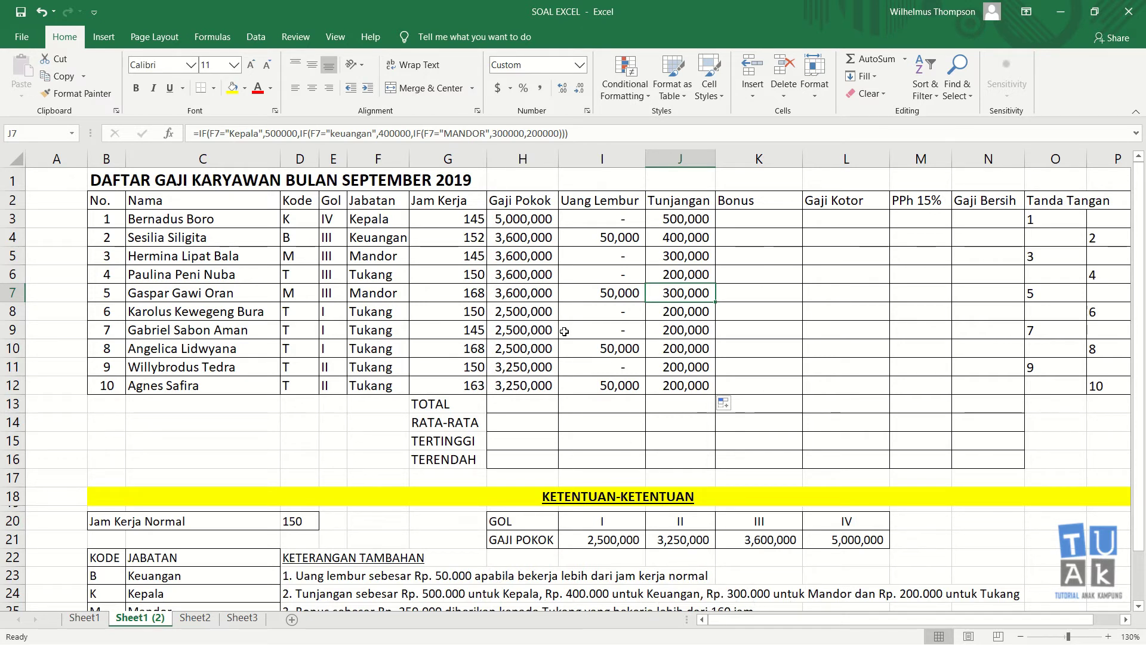
left_click(327, 364)
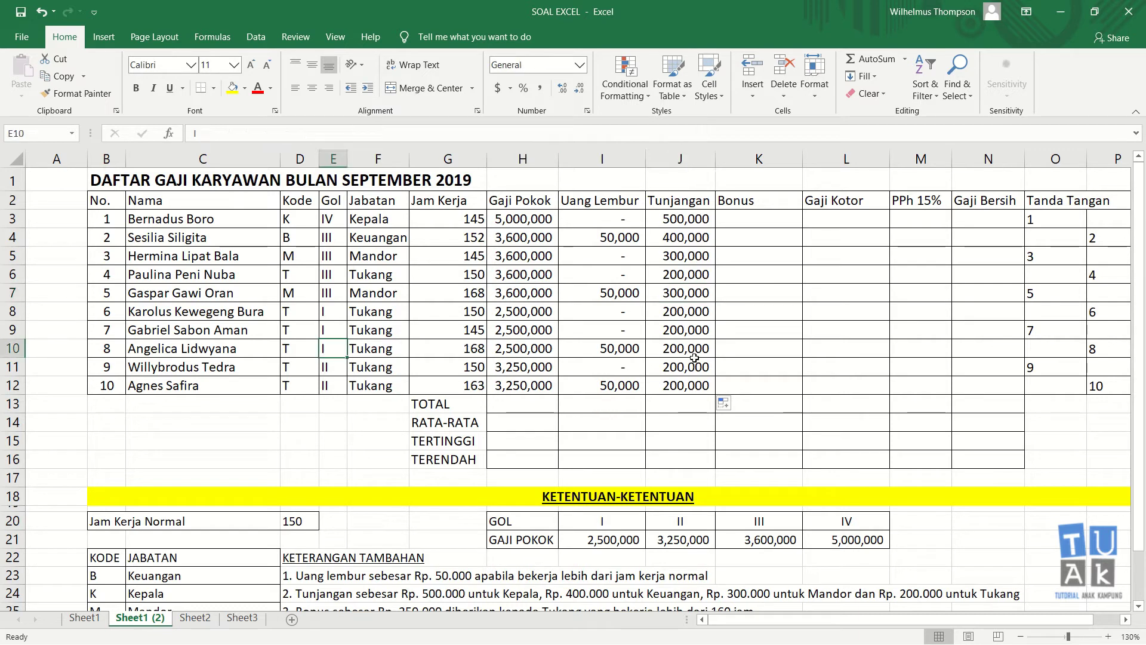
left_click(694, 356)
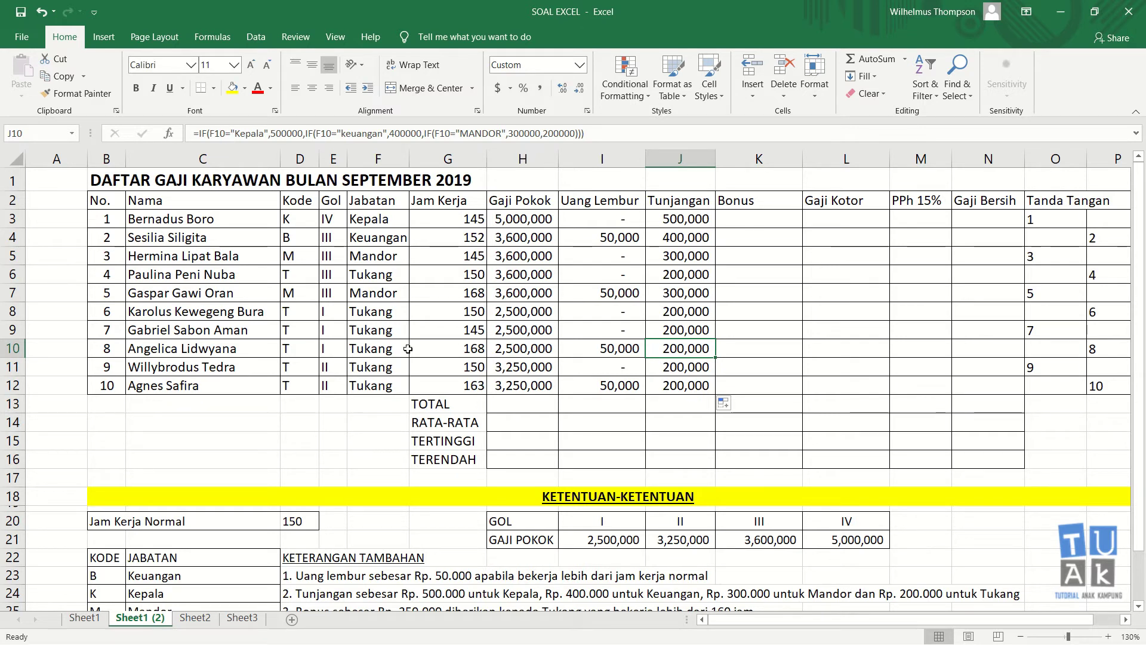
left_click(368, 348)
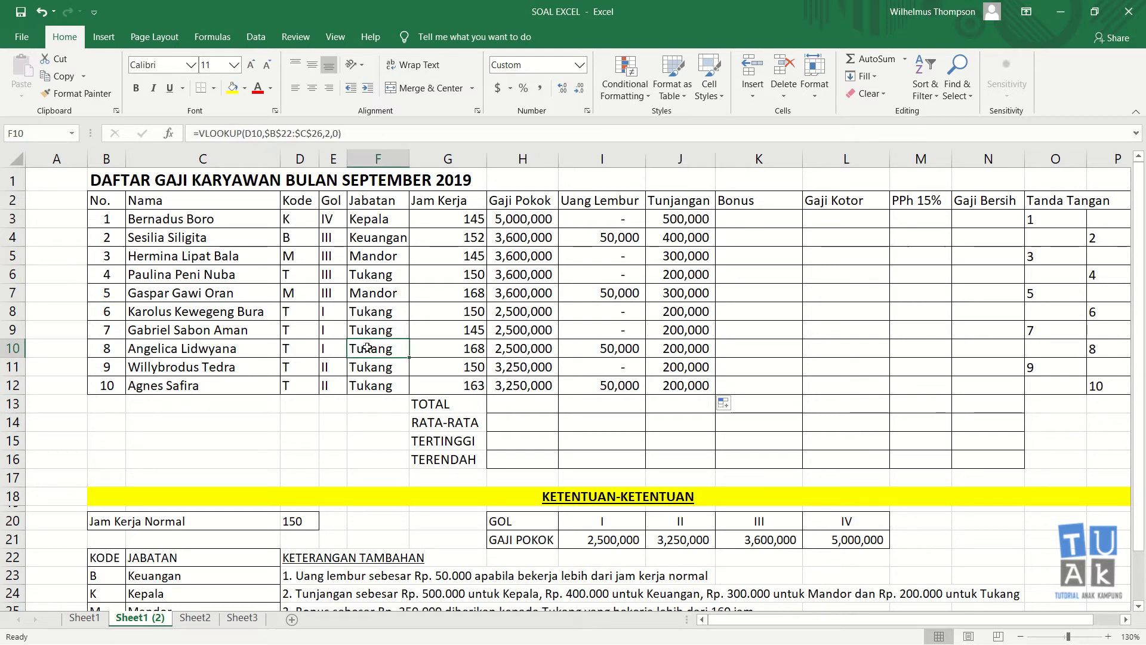
left_click(376, 255)
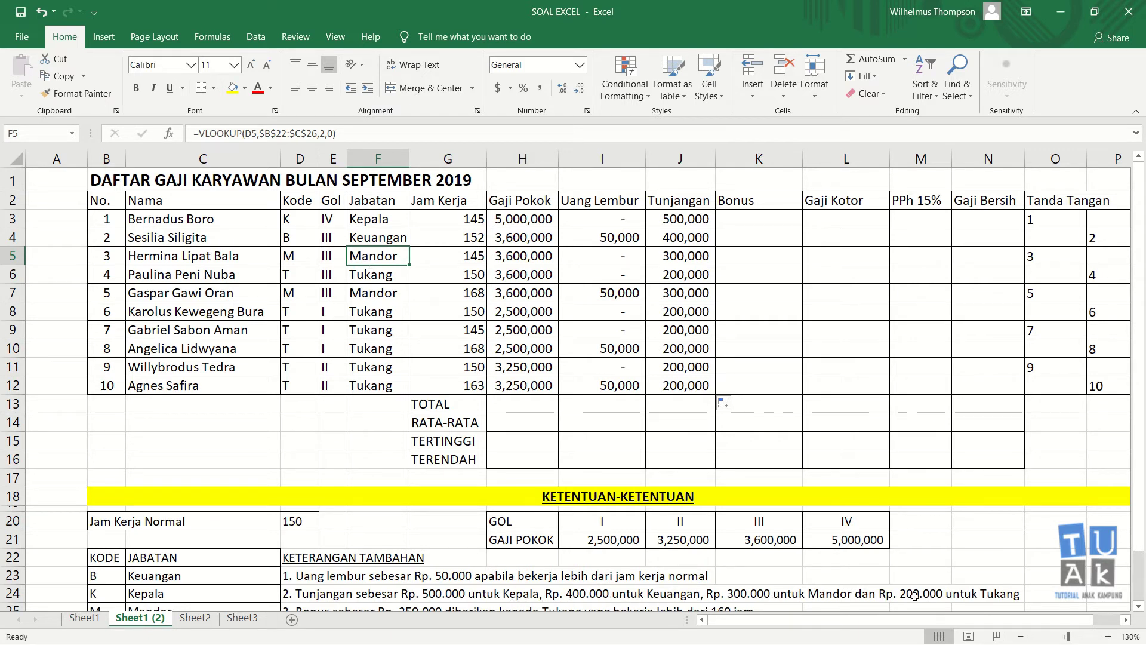
left_click(689, 258)
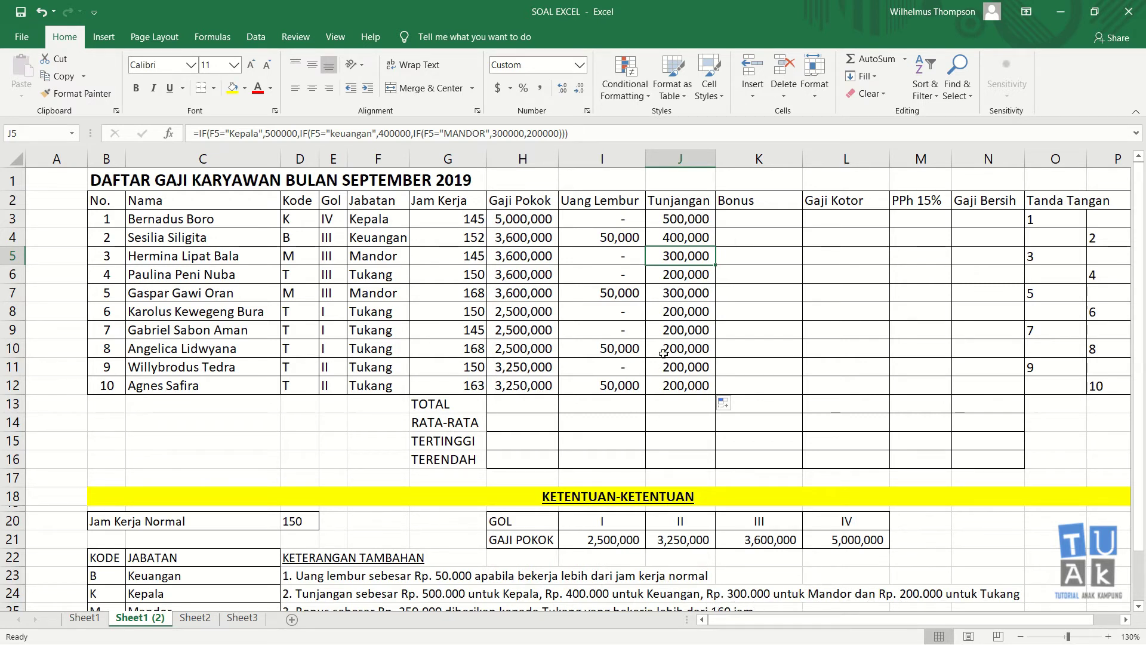
left_click(377, 353)
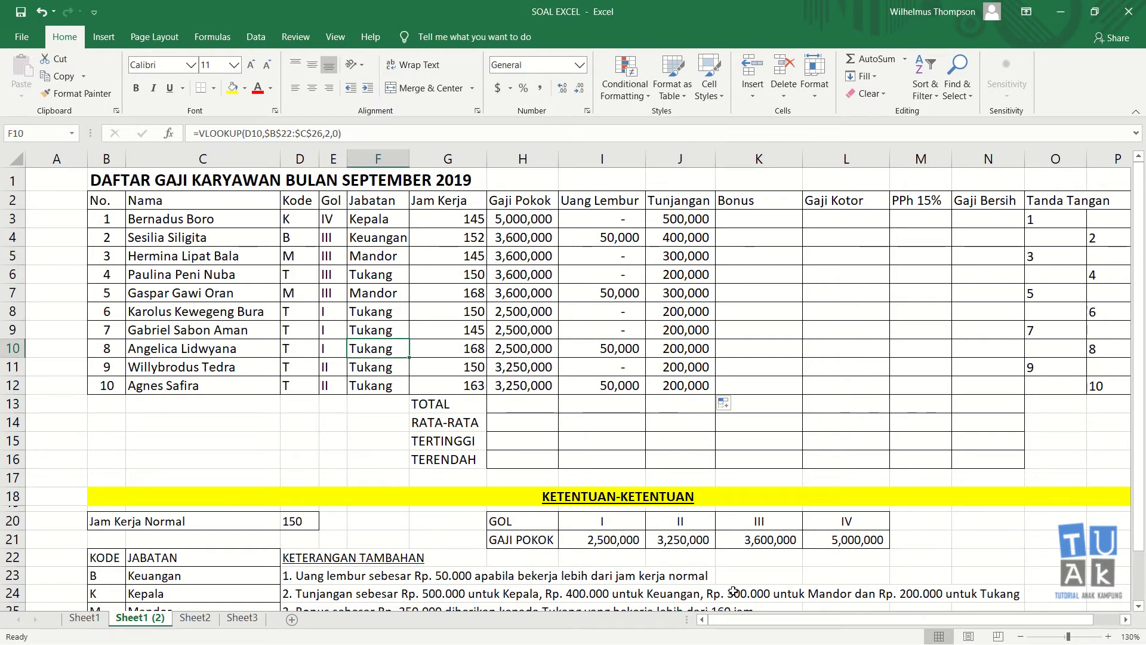
left_click(675, 274)
left_click(680, 219)
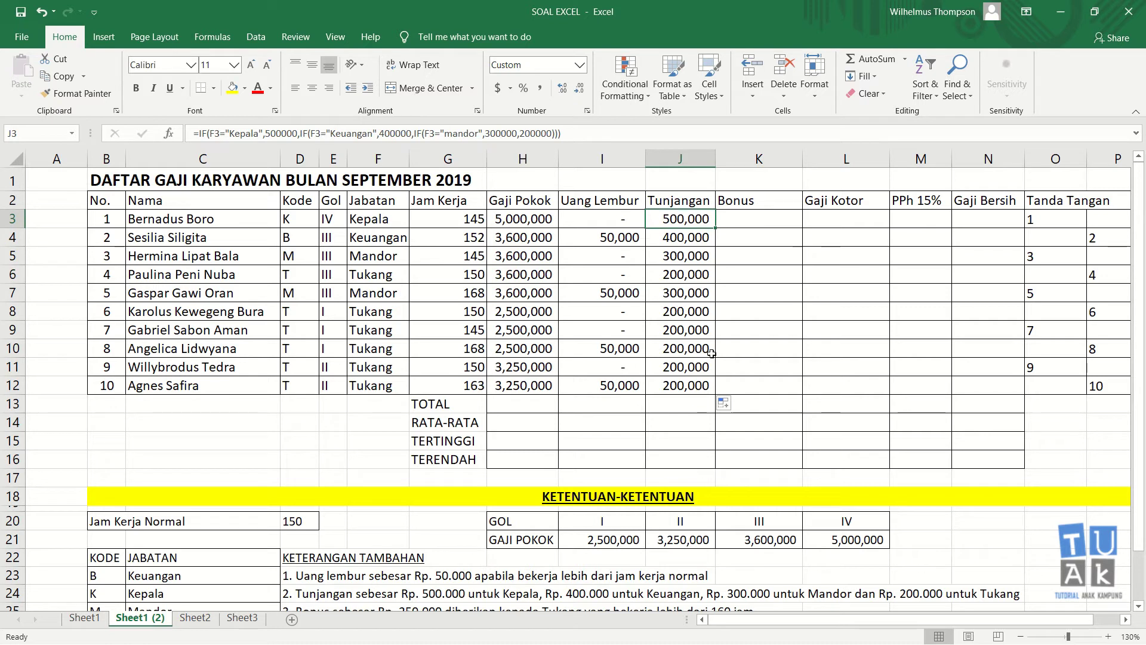
left_click(750, 221)
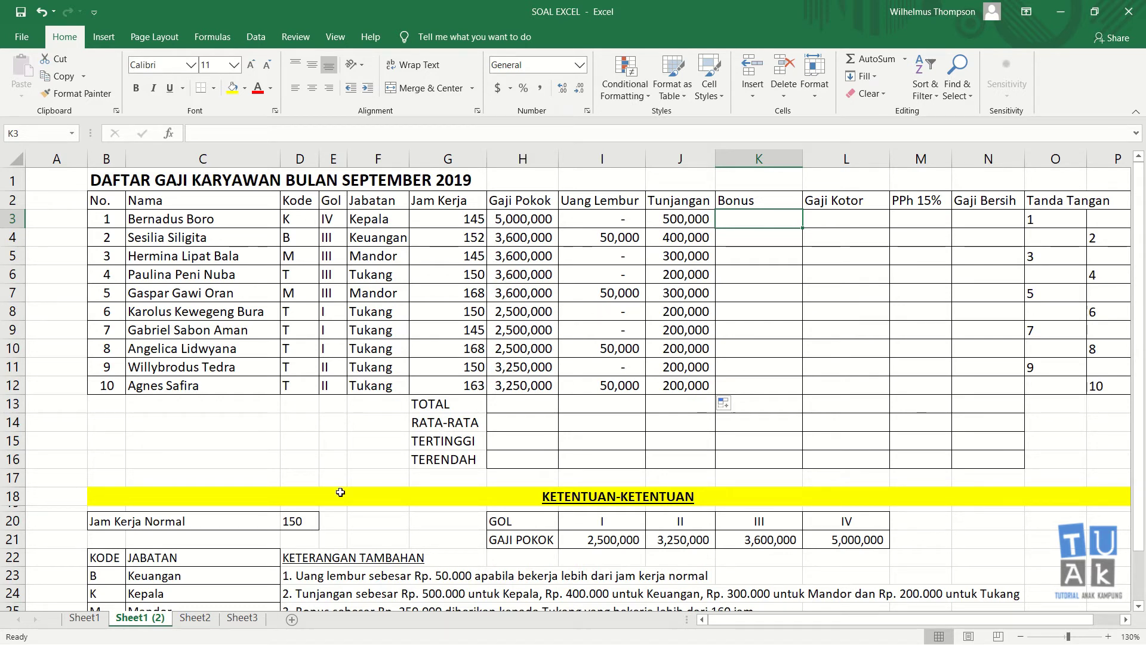
- Enter =AND(F3="Tukang",G3>160) in K3 for the first employee's Bonus, which returns FALSE
scroll(335, 571, "down", 1)
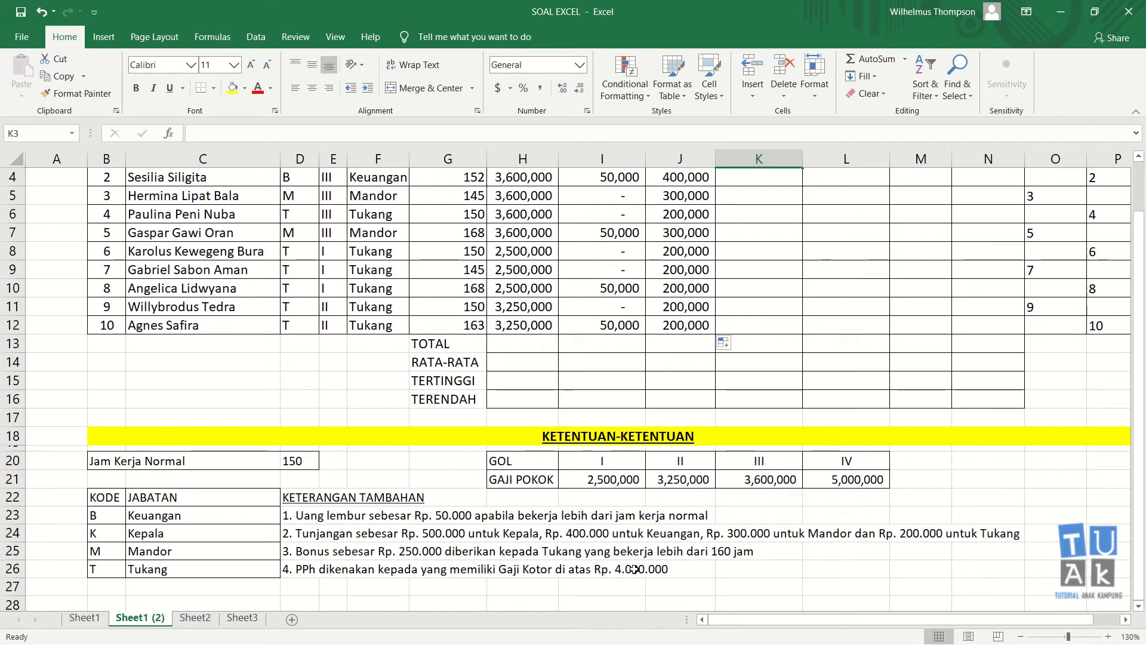
scroll(681, 551, "up", 1)
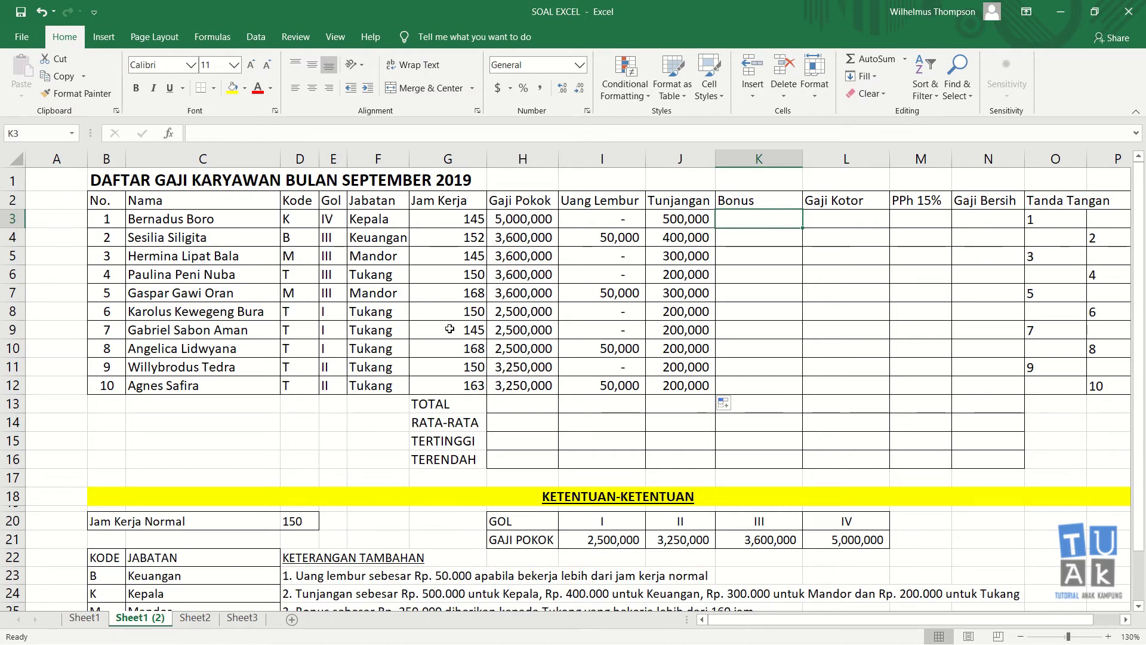
scroll(567, 442, "down", 1)
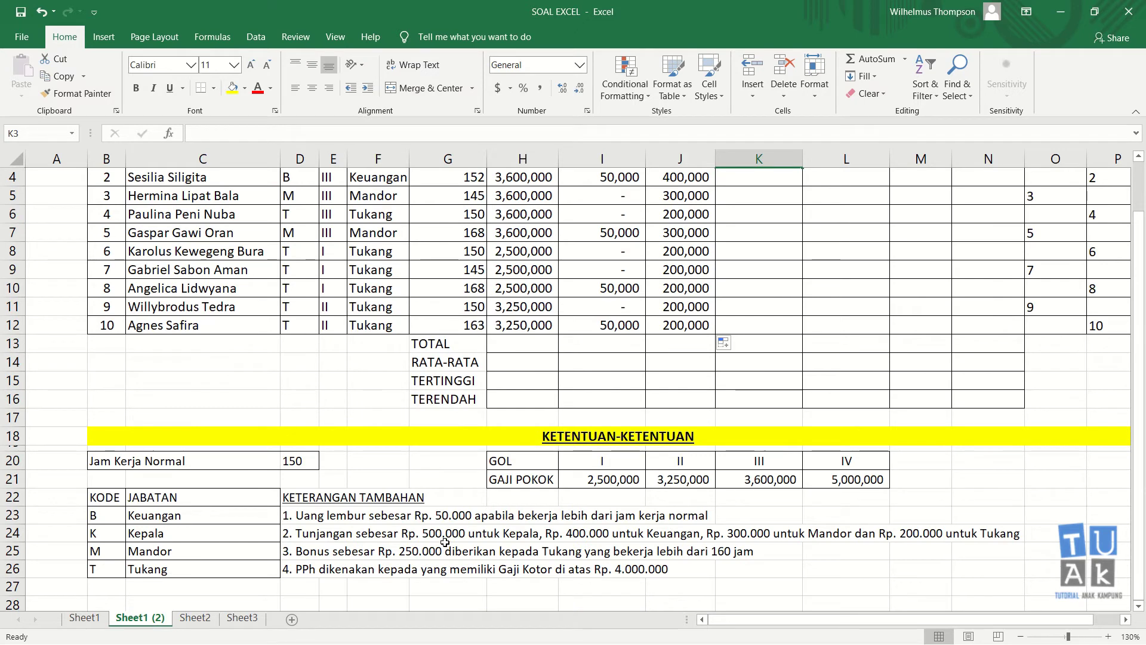
scroll(712, 358, "up", 1)
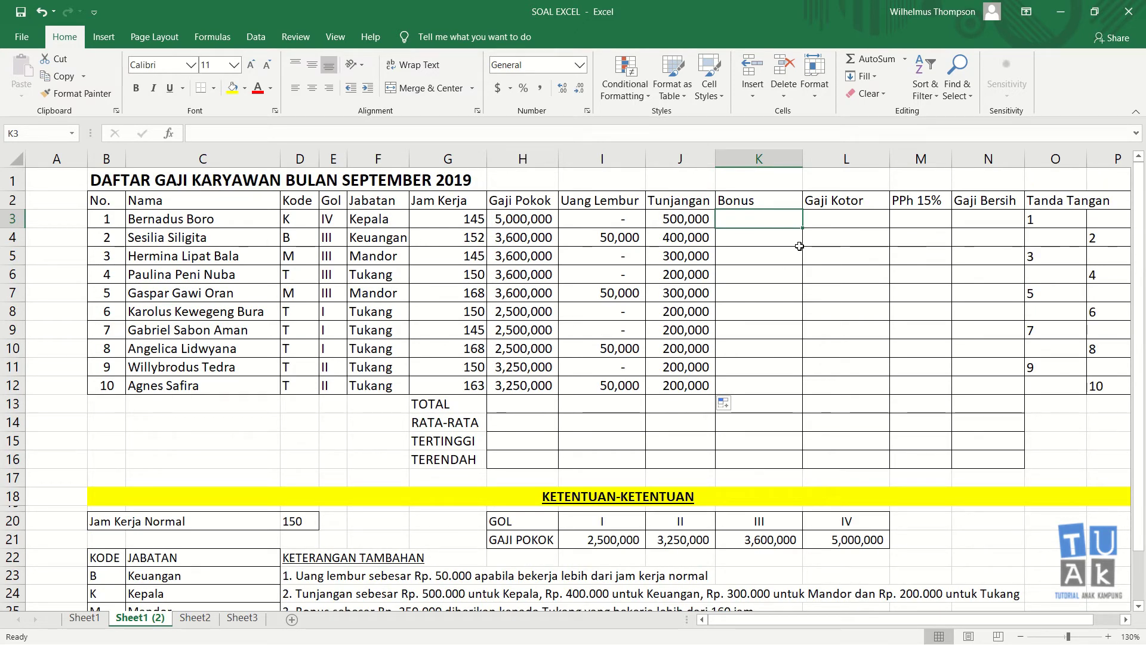
type("=")
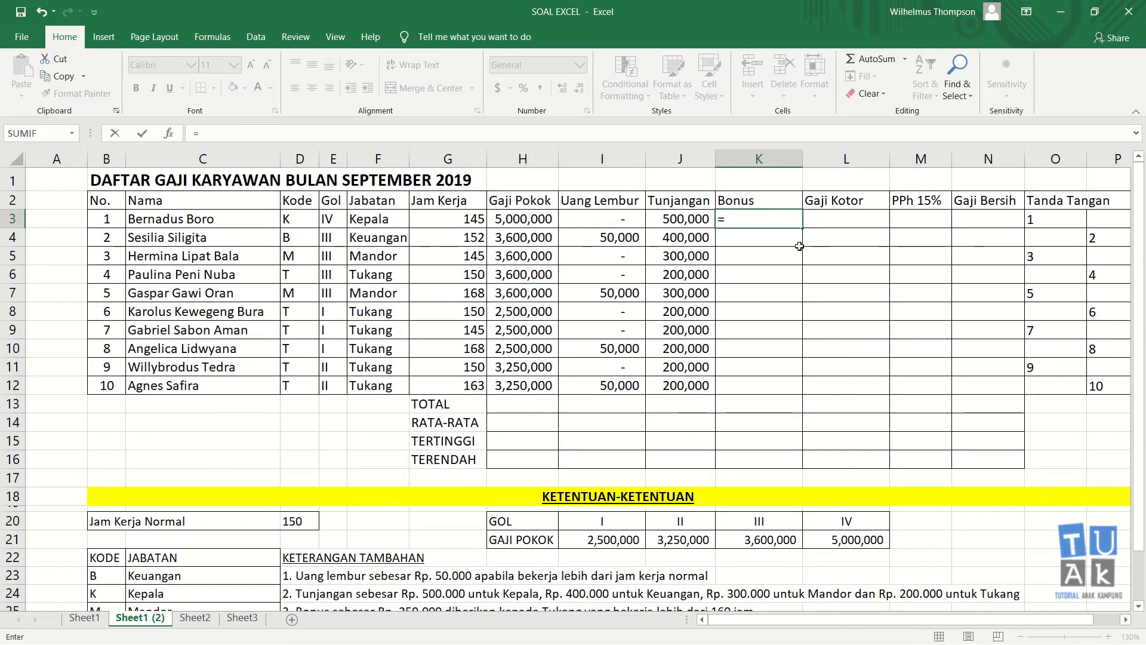
type("and")
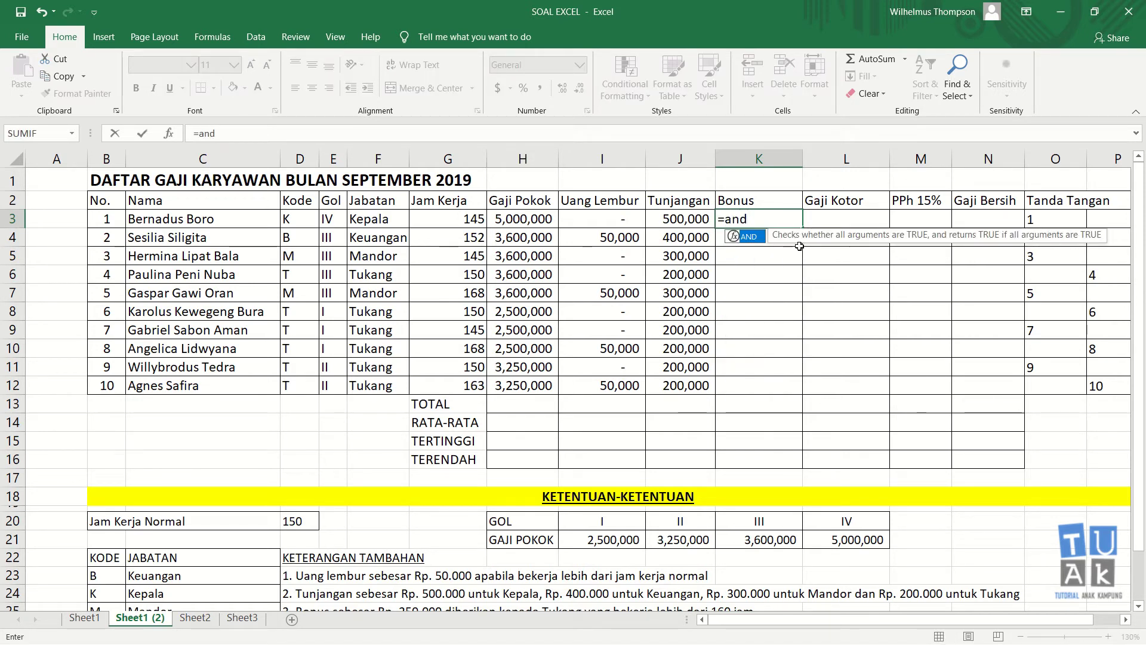
type("(")
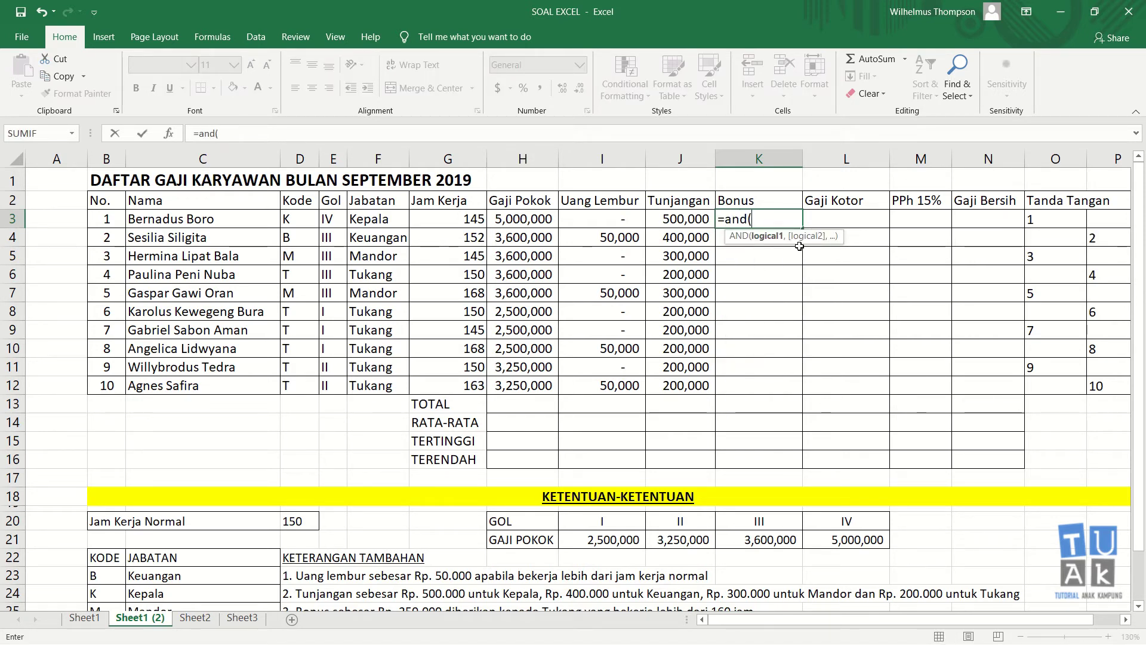
left_click(375, 221)
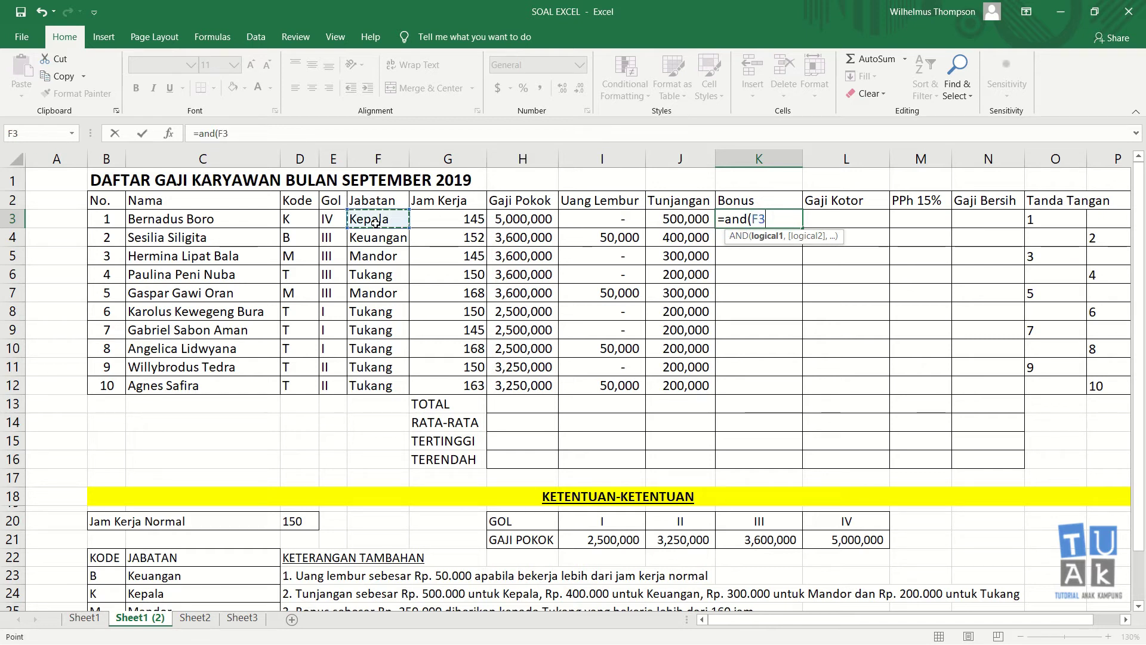
type("=")
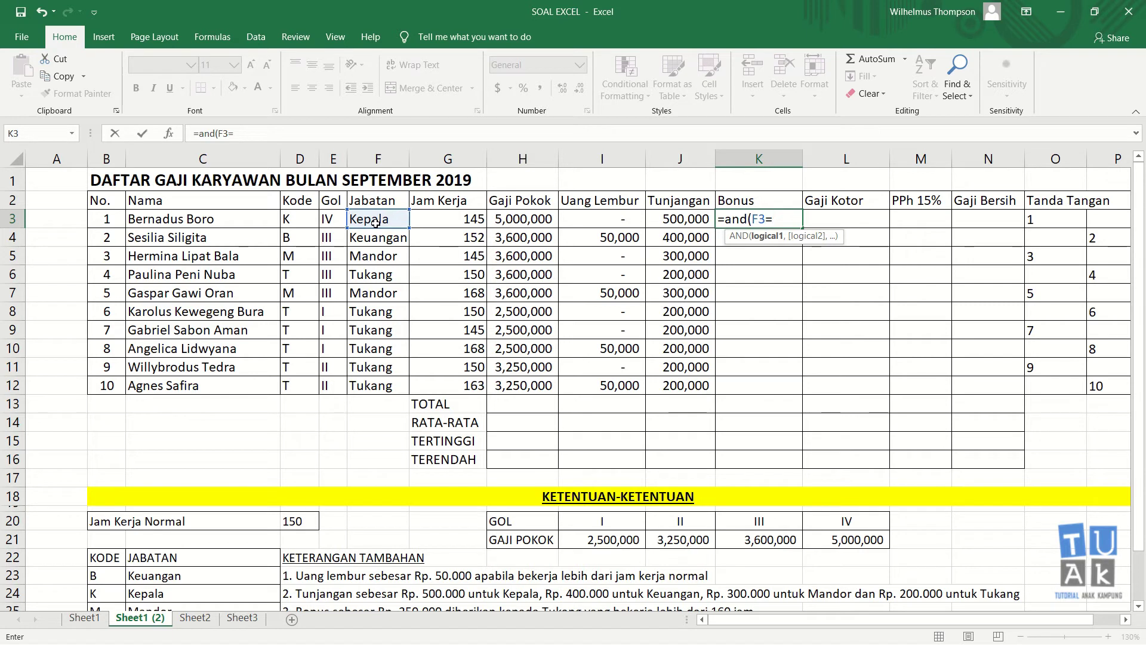
type("\"")
type("Tukang\"")
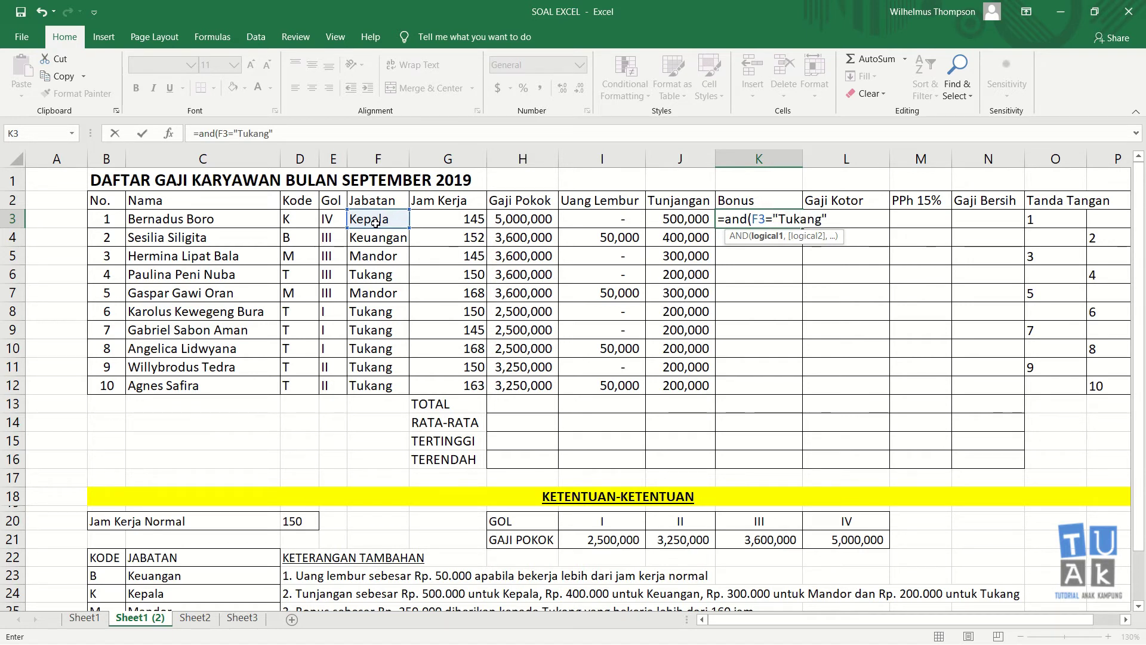
type(",")
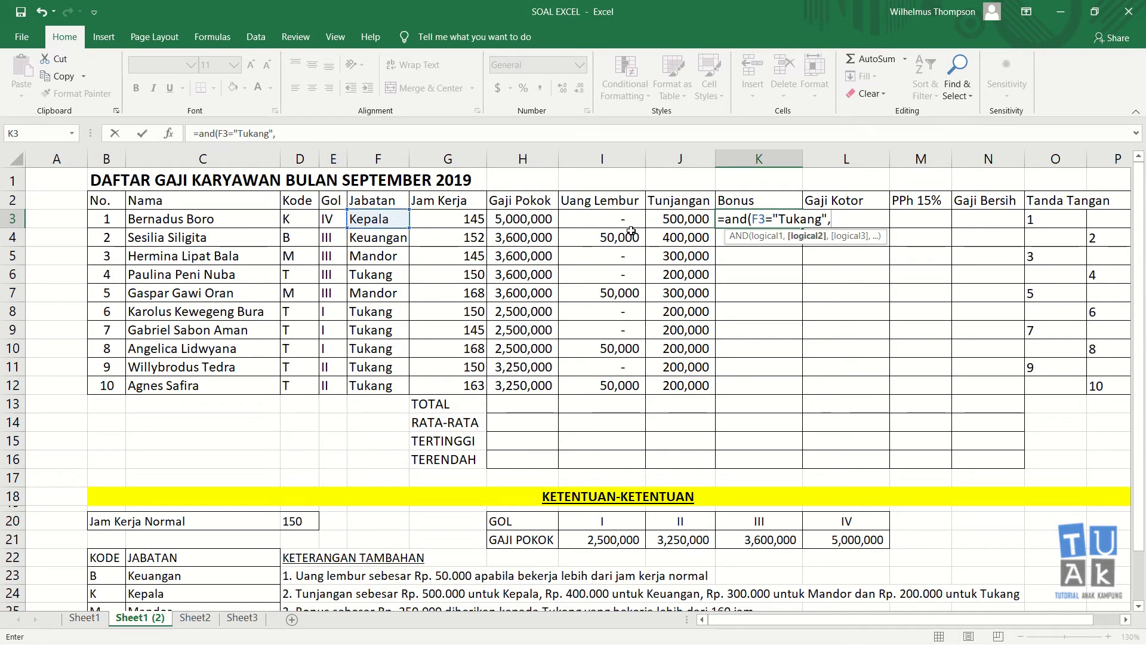
left_click(476, 217)
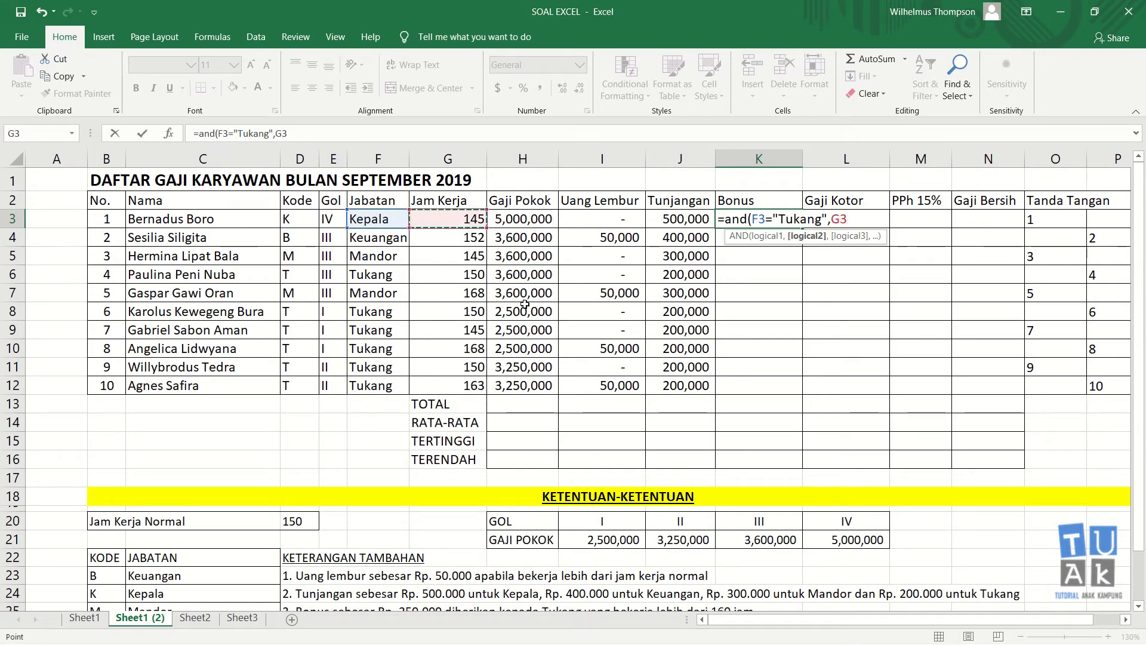
type(">")
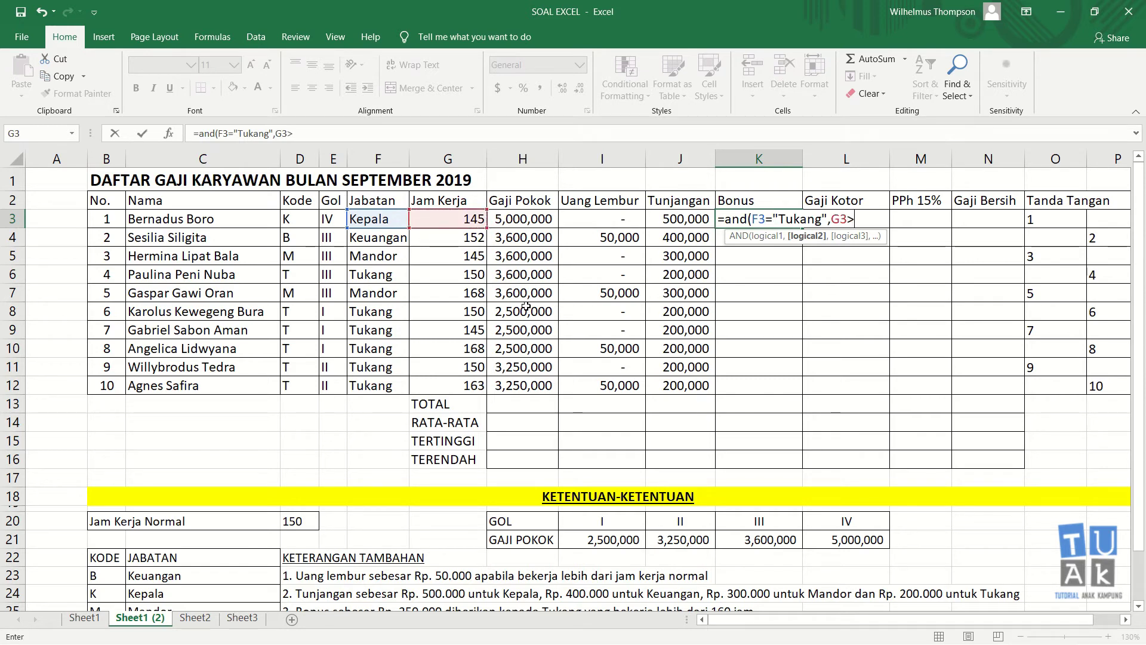
type("160")
type(")")
key("Return")
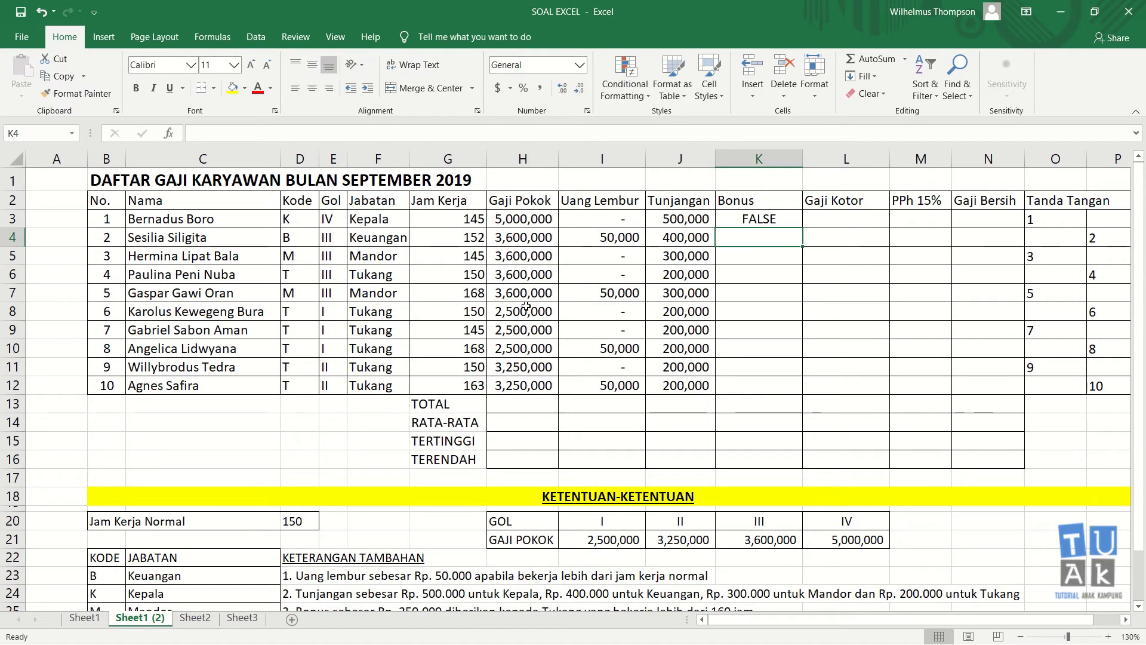
- Review F3, G3 and K3, then fill K3's AND test down to K12
left_click(380, 221)
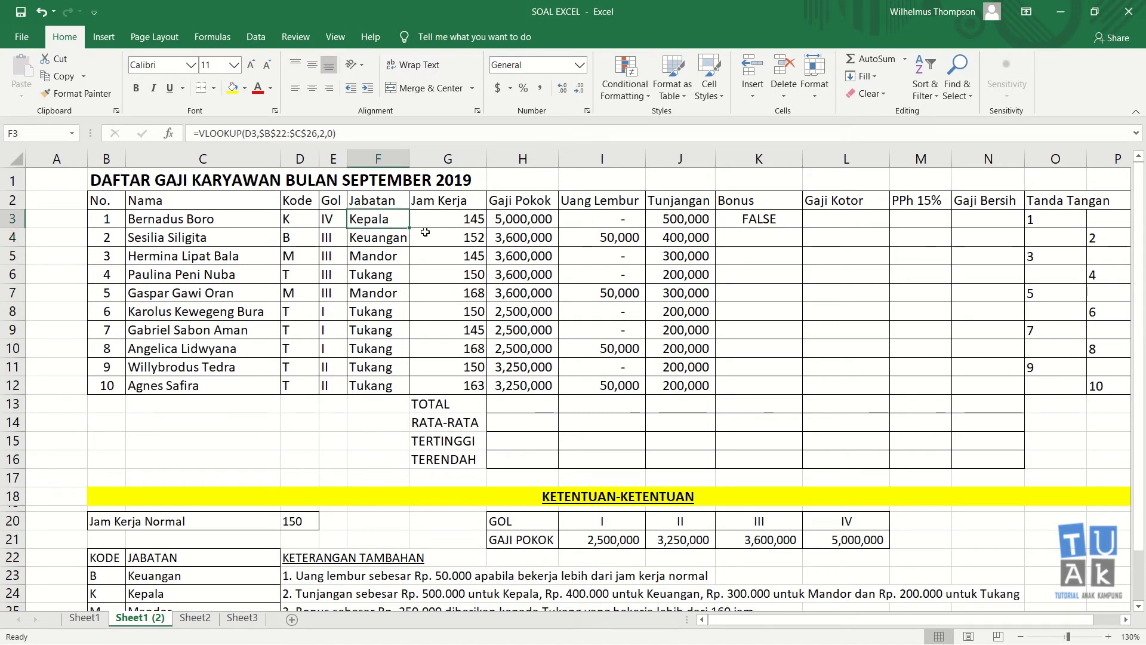
left_click(747, 220)
left_click(368, 219)
left_click_drag(396, 220, 417, 220)
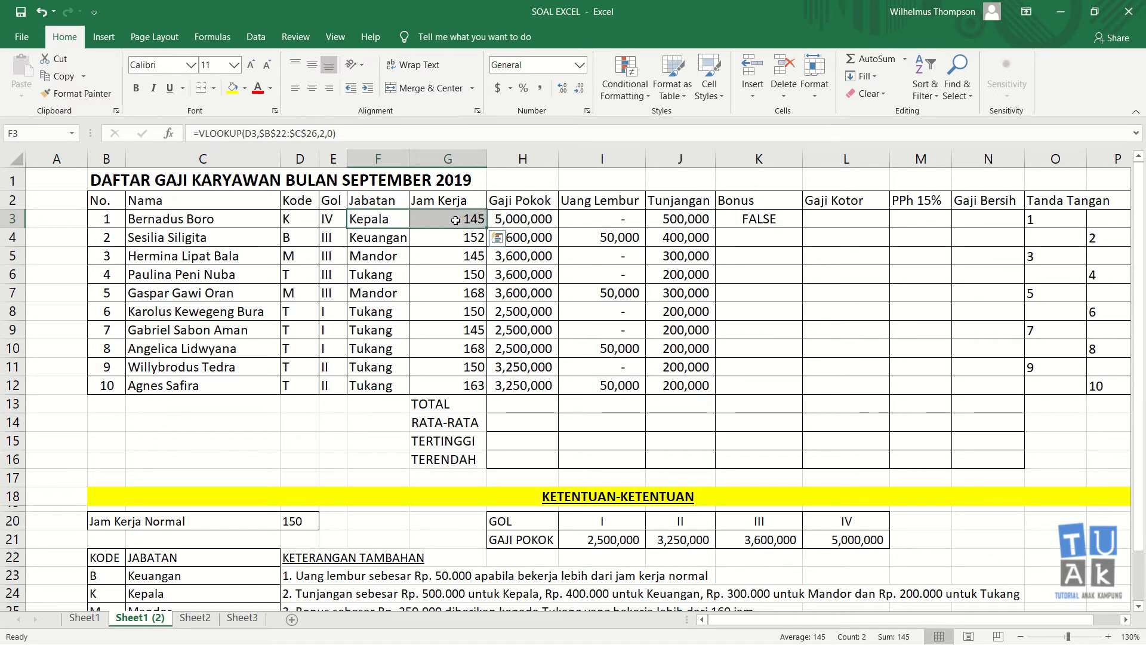
left_click(375, 219)
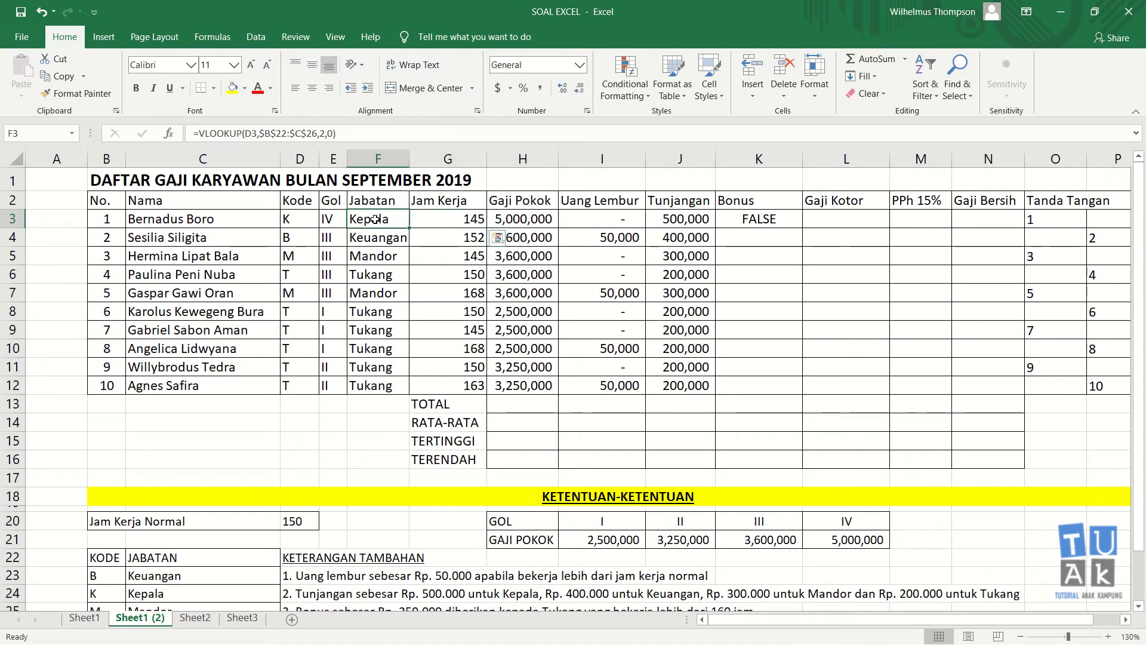
left_click(380, 278)
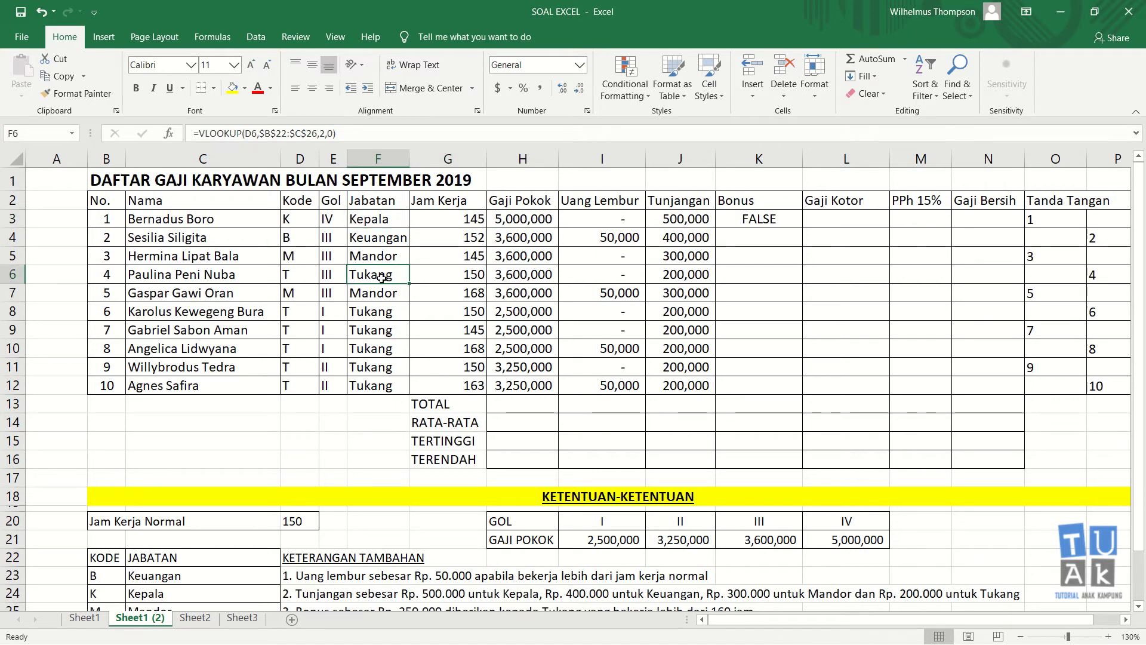
left_click(768, 229)
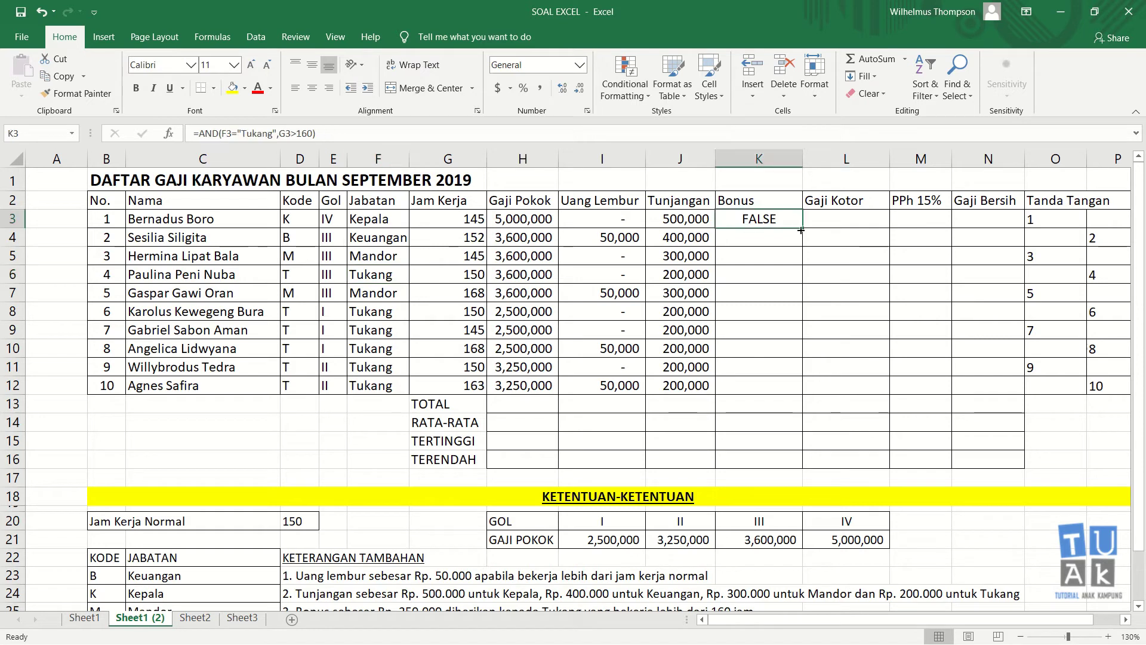
left_click_drag(802, 227, 796, 386)
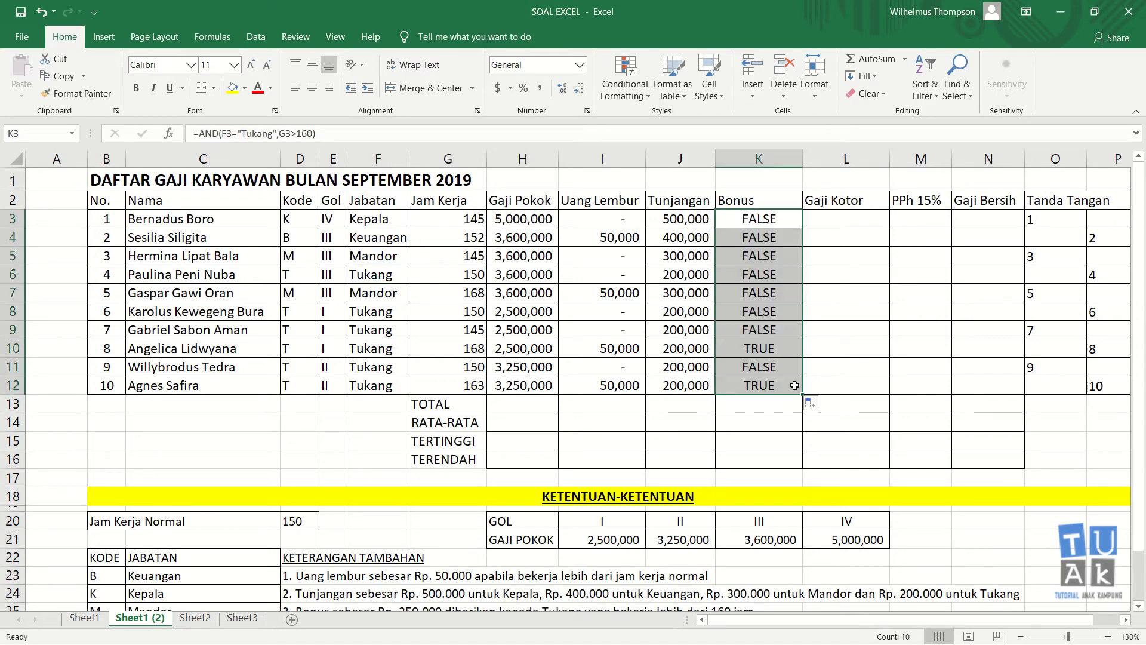
- Verify rows 6, 7 and 10, confirming row 10 (Tukang, 168 hours) shows TRUE
left_click(759, 288)
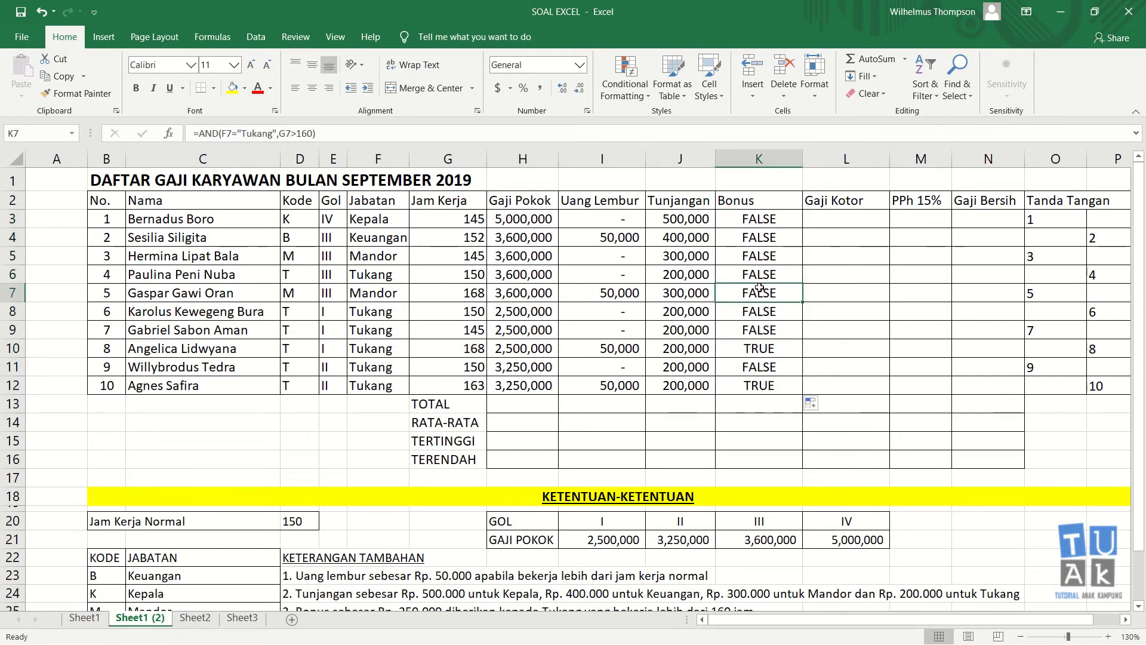
left_click(381, 279)
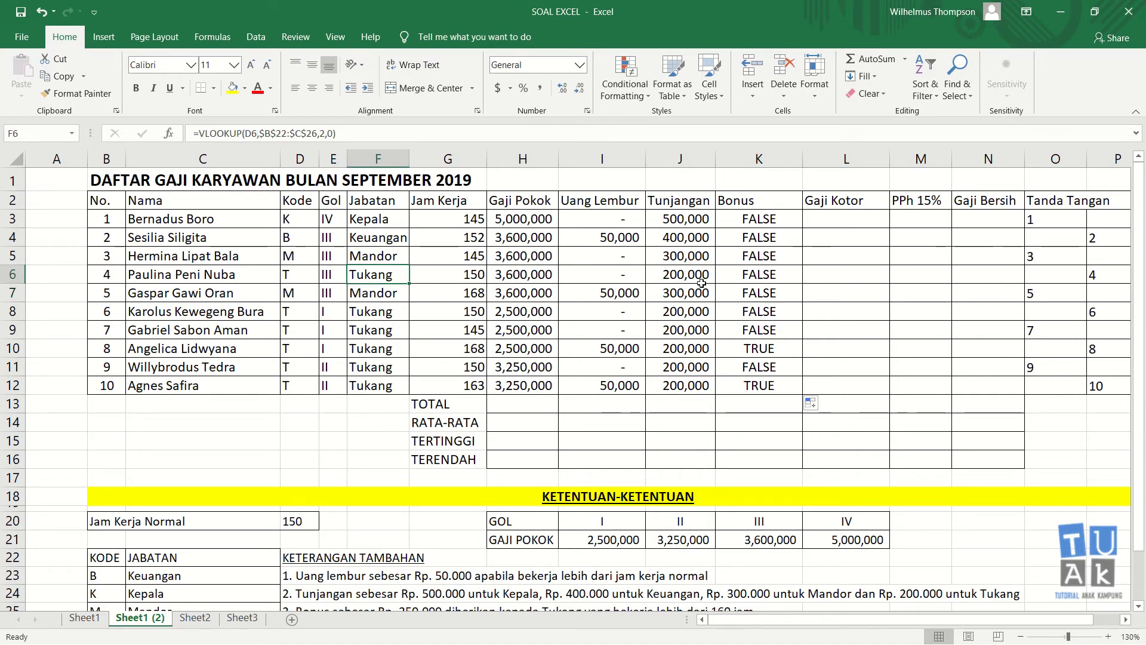
left_click(752, 277)
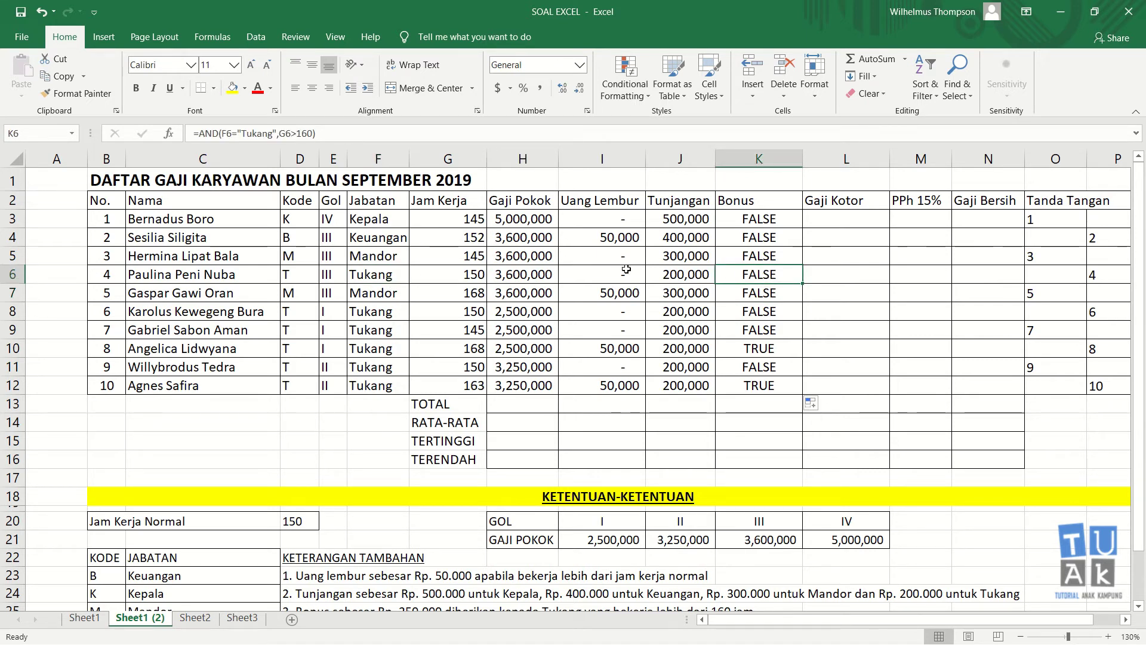
left_click(471, 273)
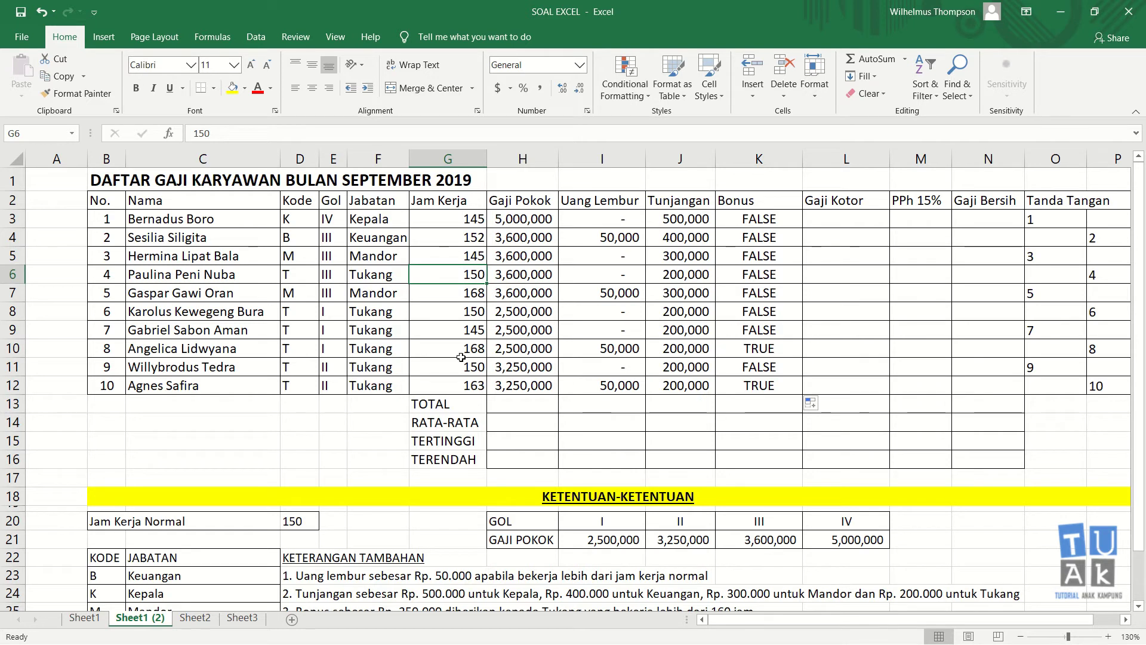
left_click(369, 348)
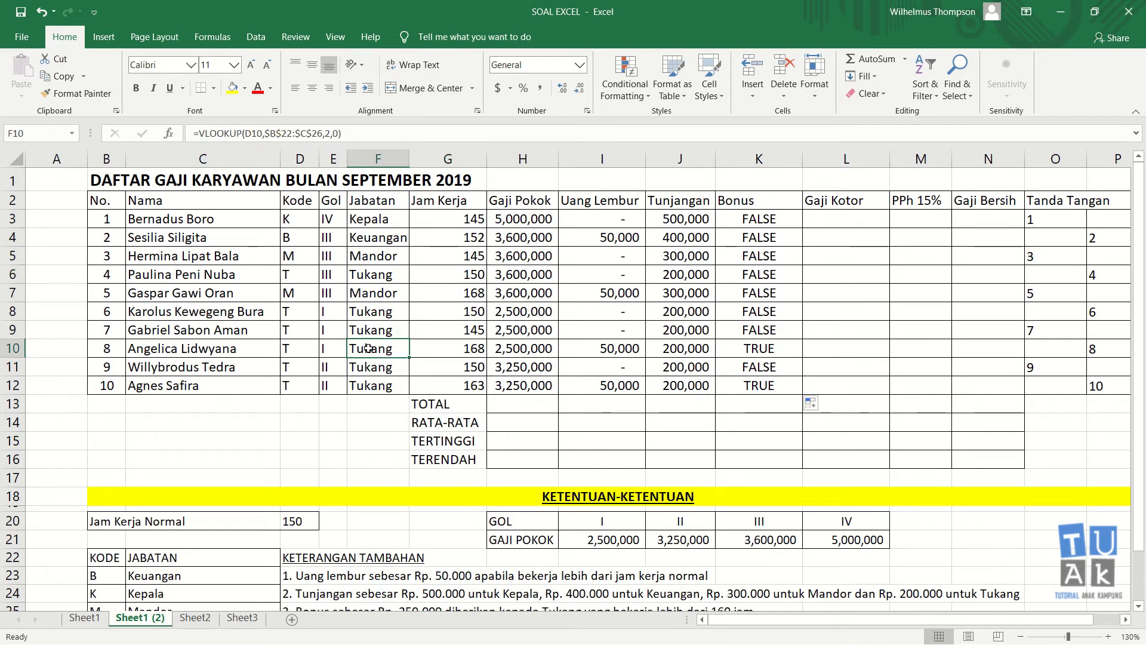
left_click(468, 347)
left_click(752, 349)
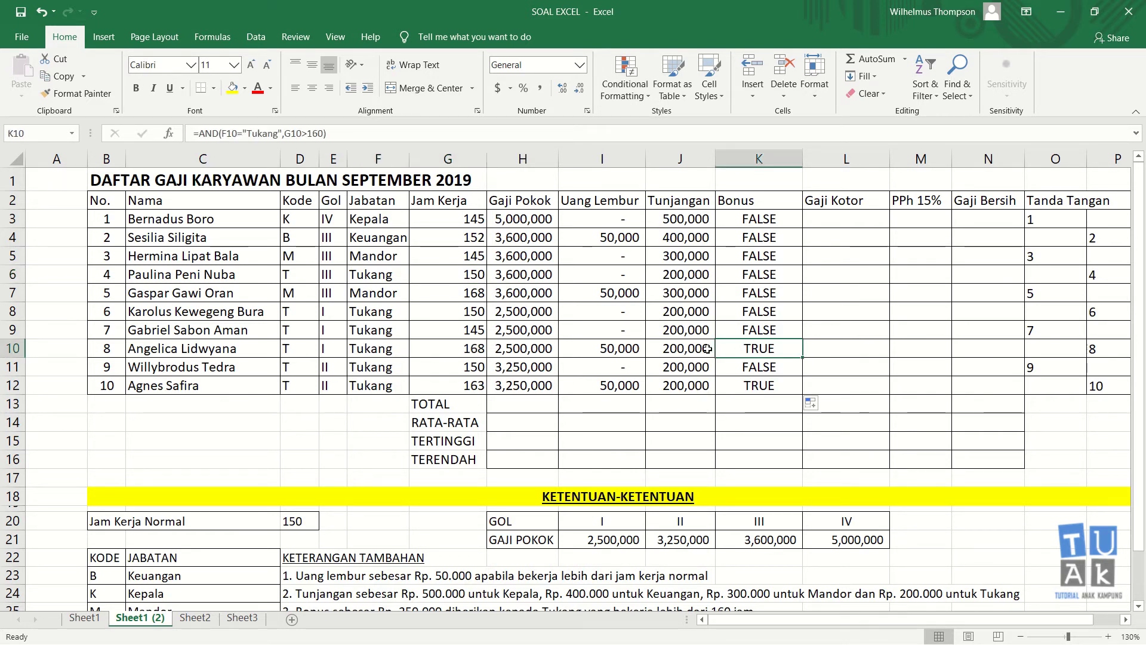
left_click(372, 348)
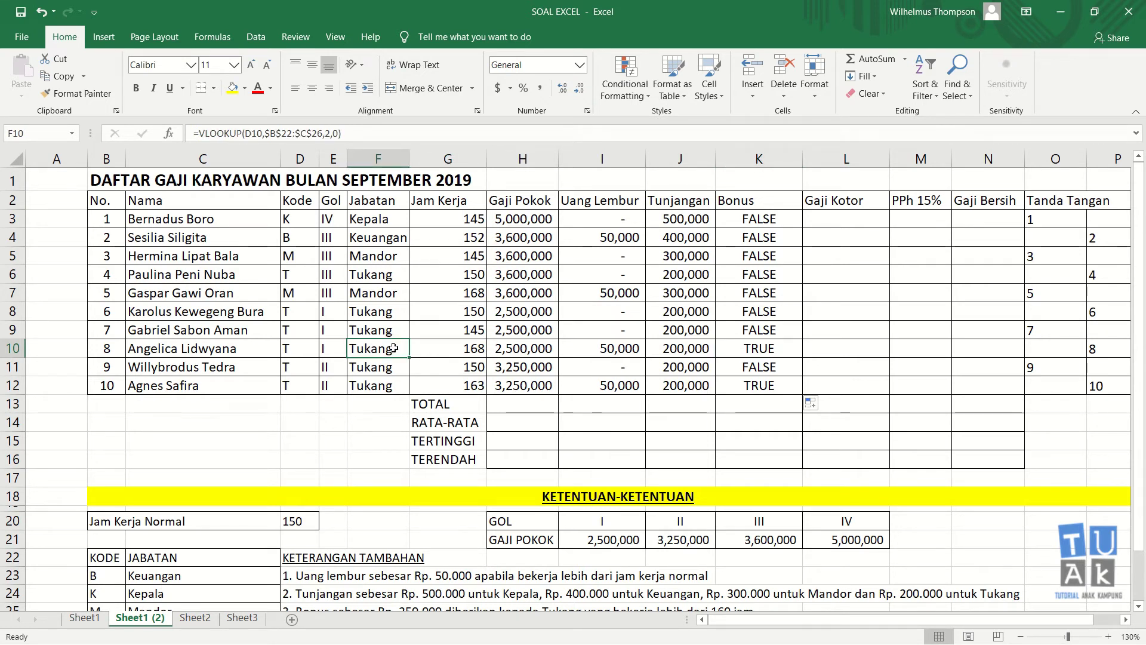
left_click(461, 344)
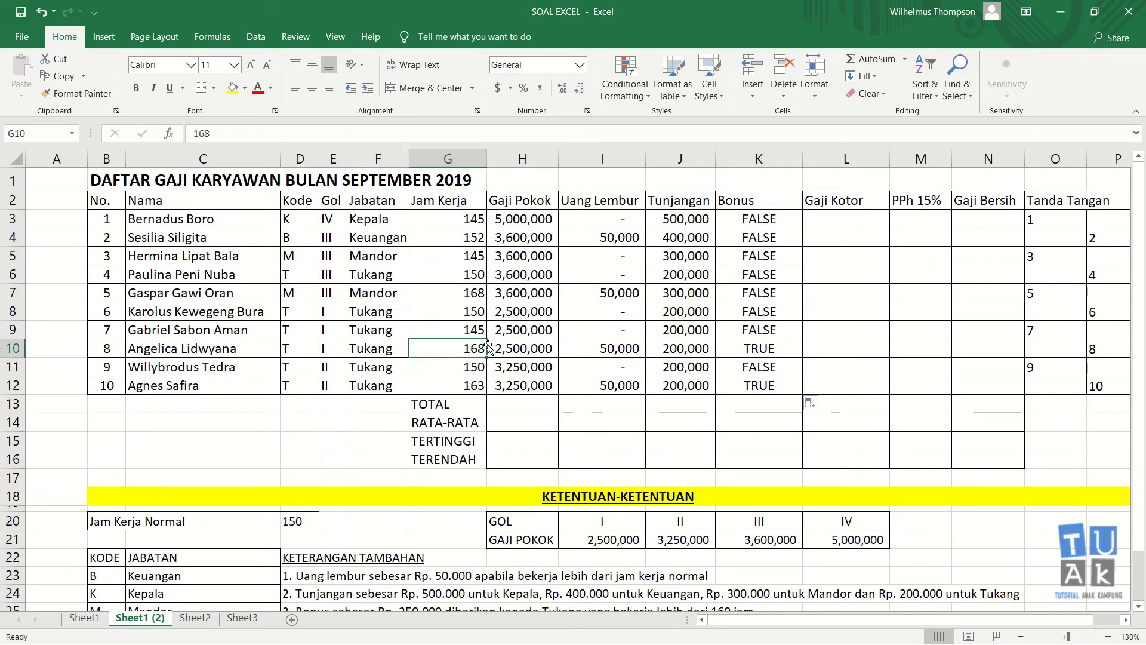
left_click(747, 350)
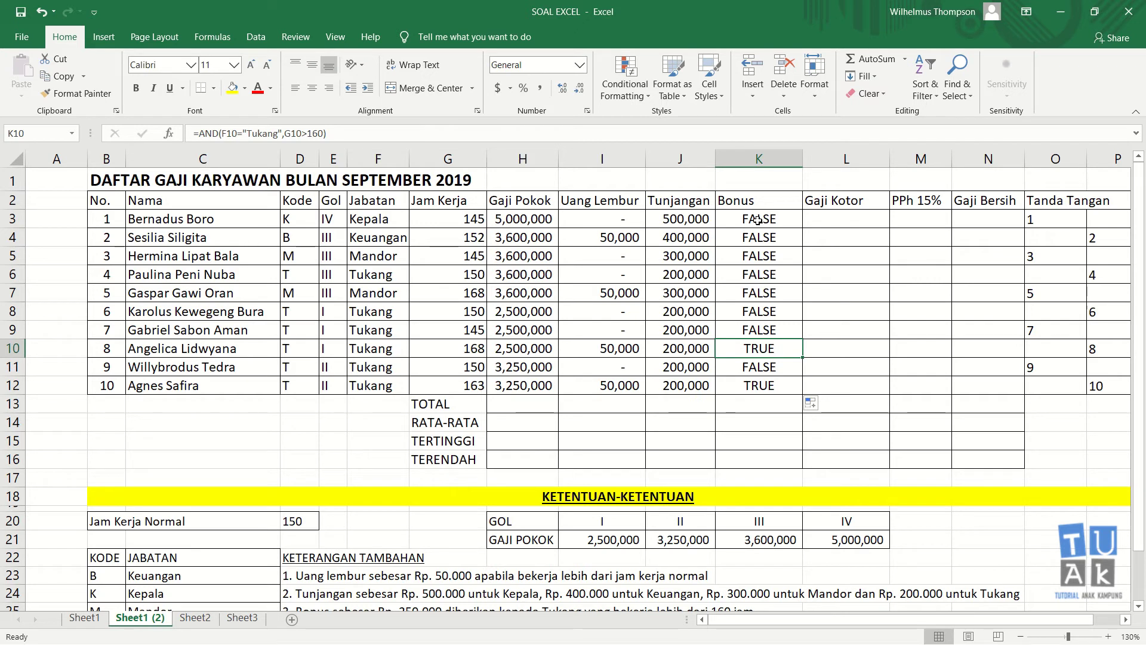
- Clear the TRUE/FALSE Bonus results in K3:K12
mouse_move(757, 220)
left_mouse_down()
mouse_move(756, 383)
mouse_move(771, 311)
left_mouse_up()
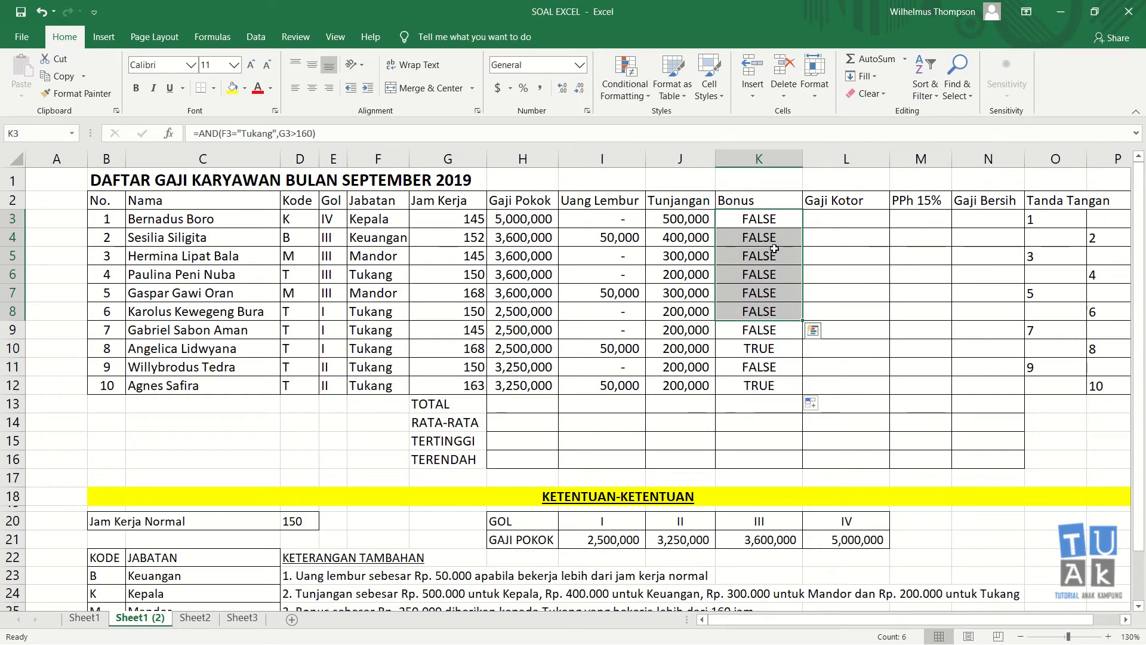
left_click(774, 220)
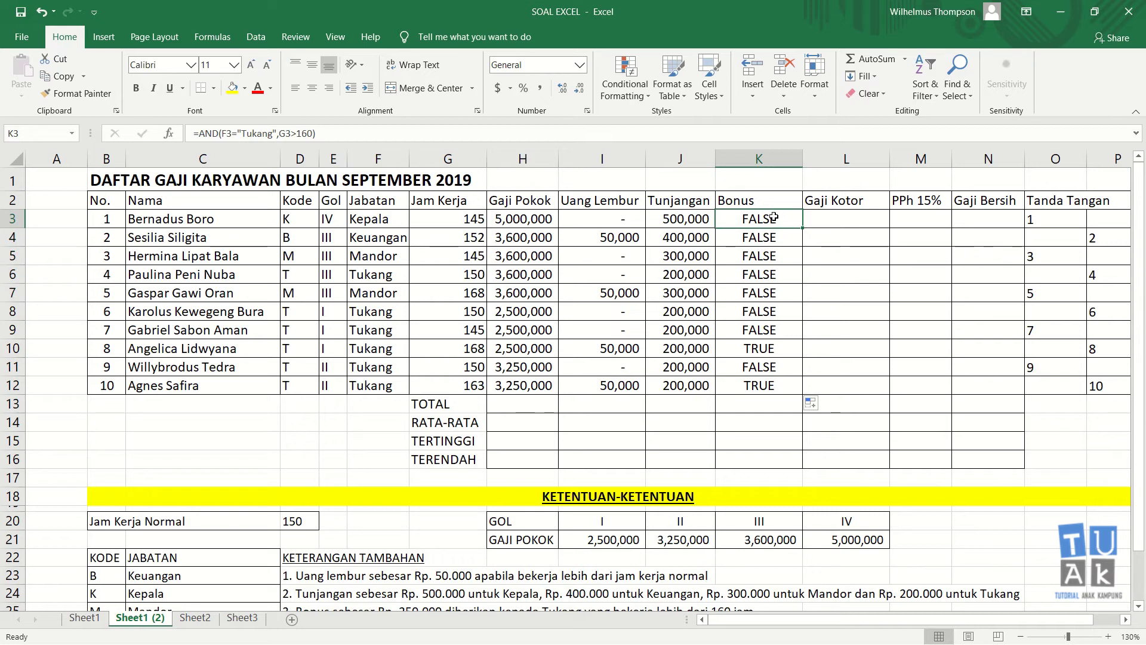
left_click_drag(774, 220, 771, 379)
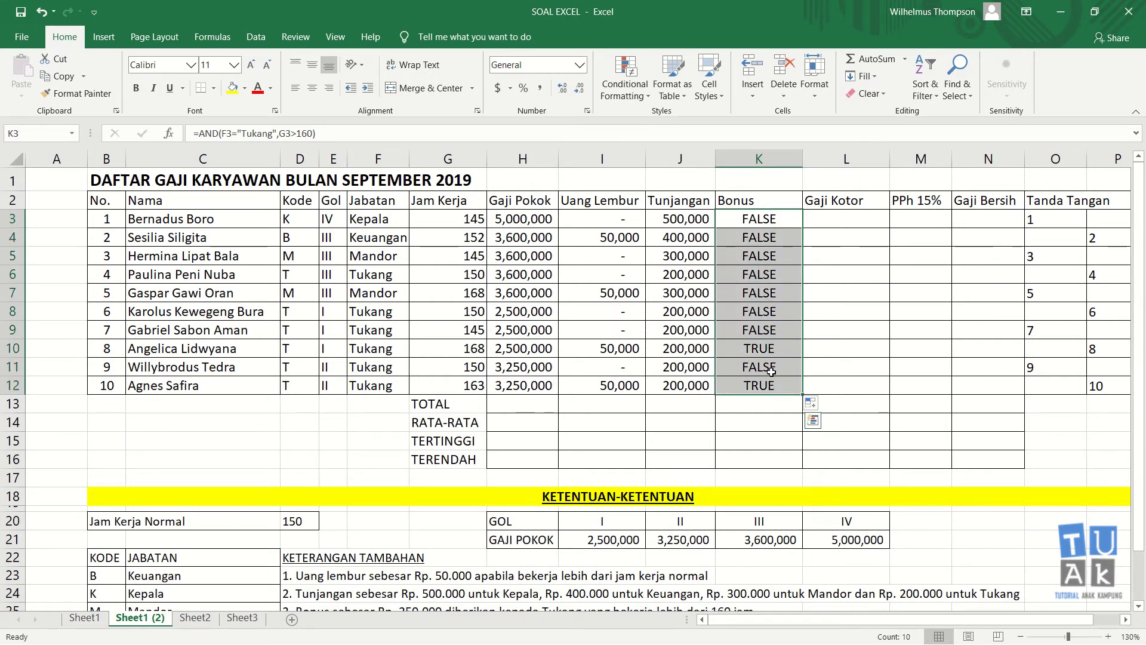
key("shift+BackSpace")
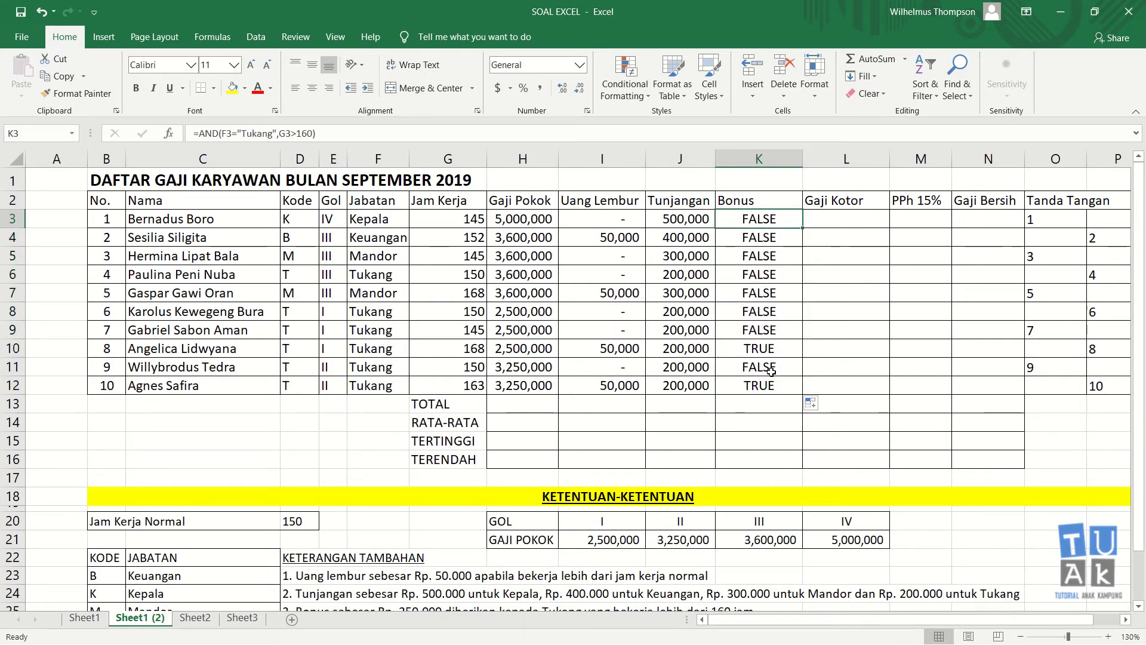
key("shift+Down")
key("shift+Down")
key("shift+Down")
key("shift+Down")
key("shift+Down")
key("shift+Down")
key("shift+Down")
key("shift+Down")
key("shift+Down")
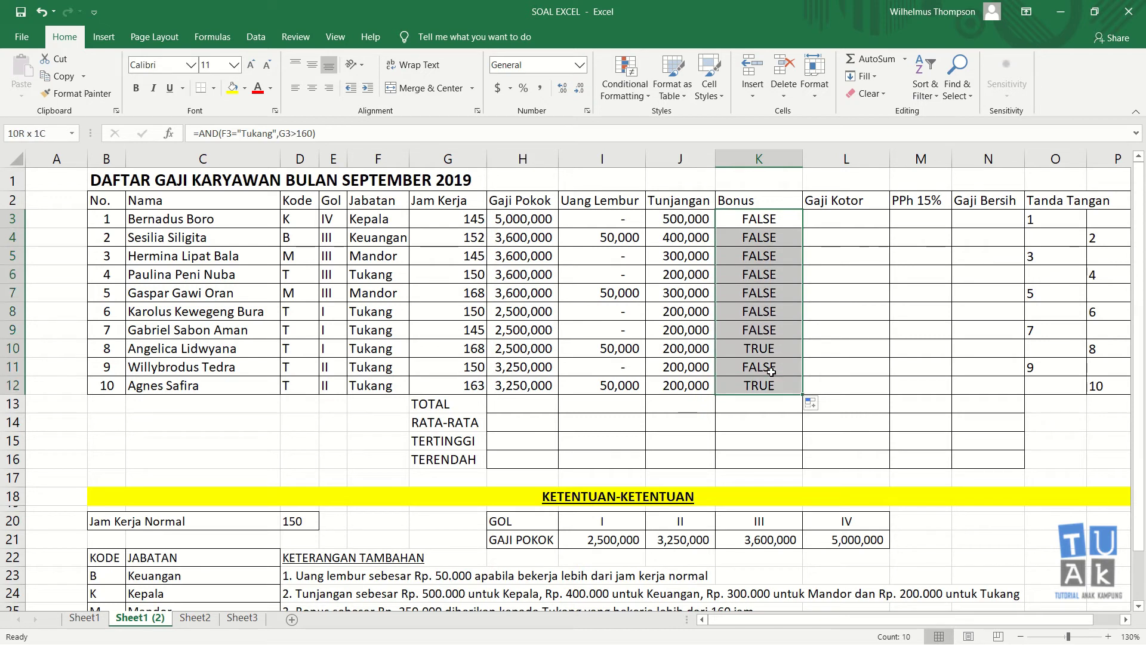
key("Delete")
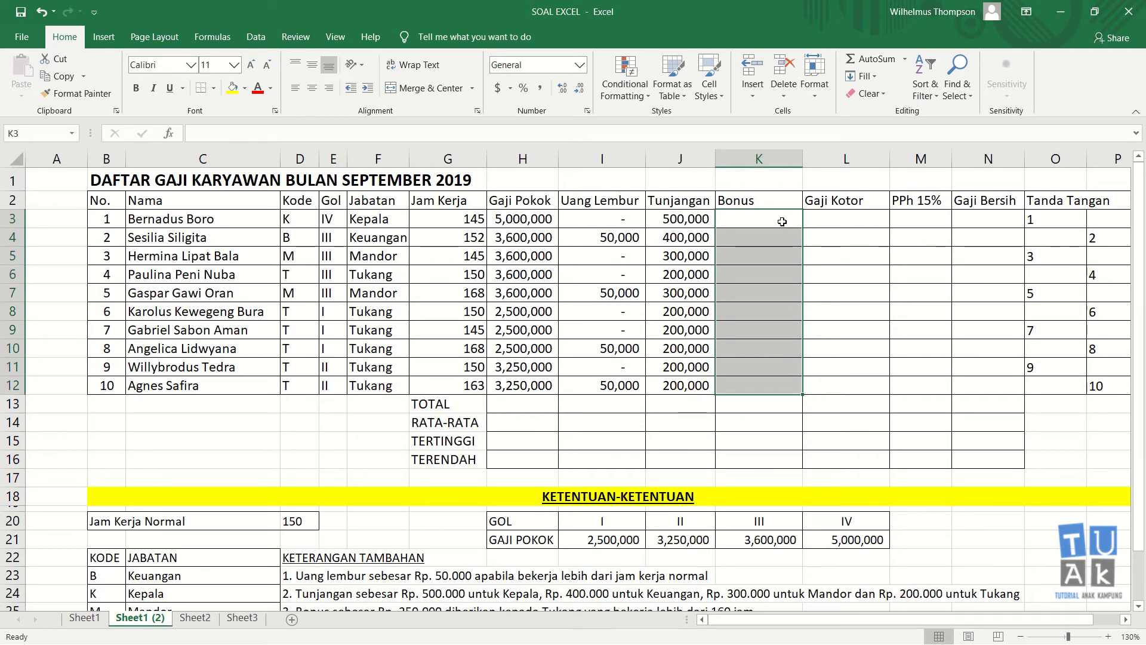
- Re-enter =AND(F3="Tukang",G3>60) in K3
left_click(783, 222)
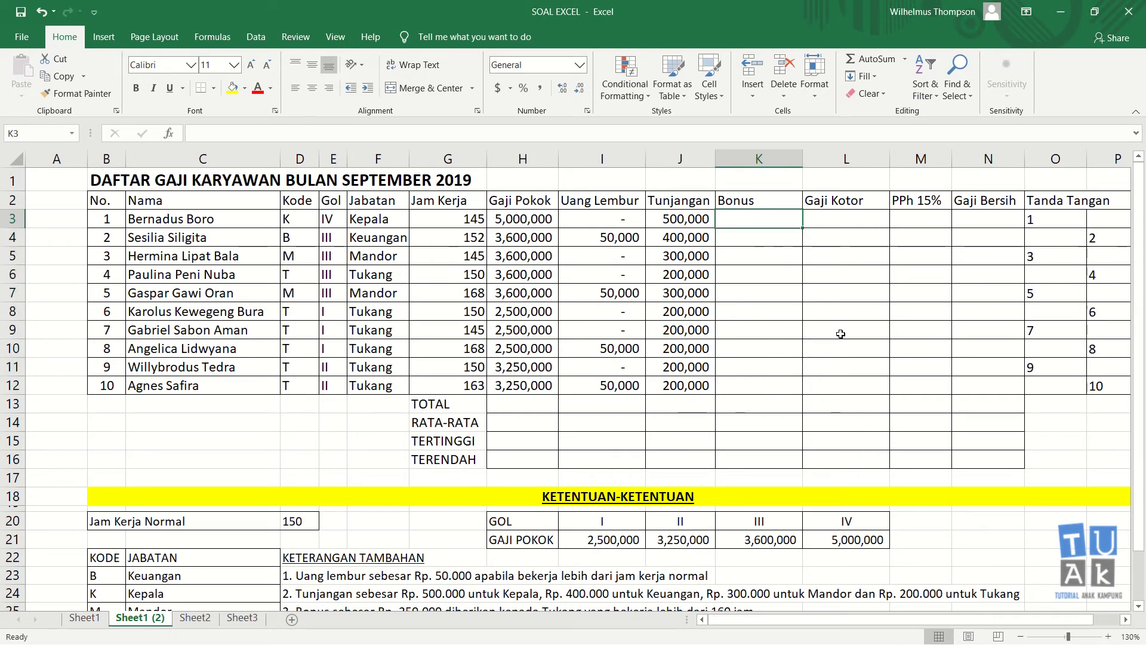
type("=and")
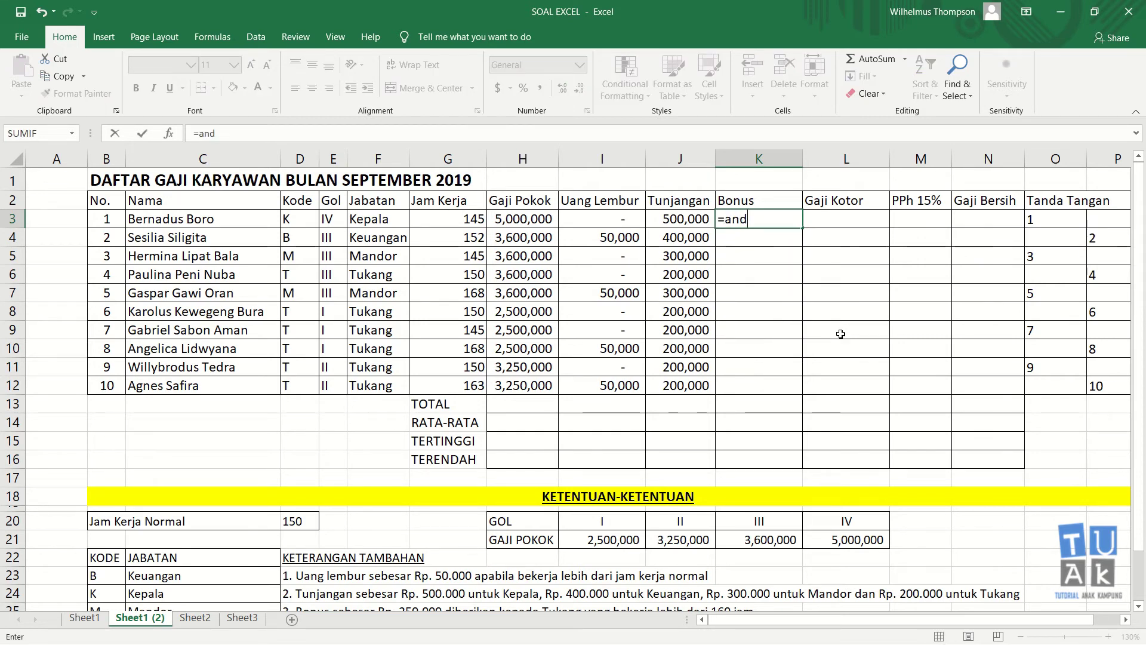
type("(")
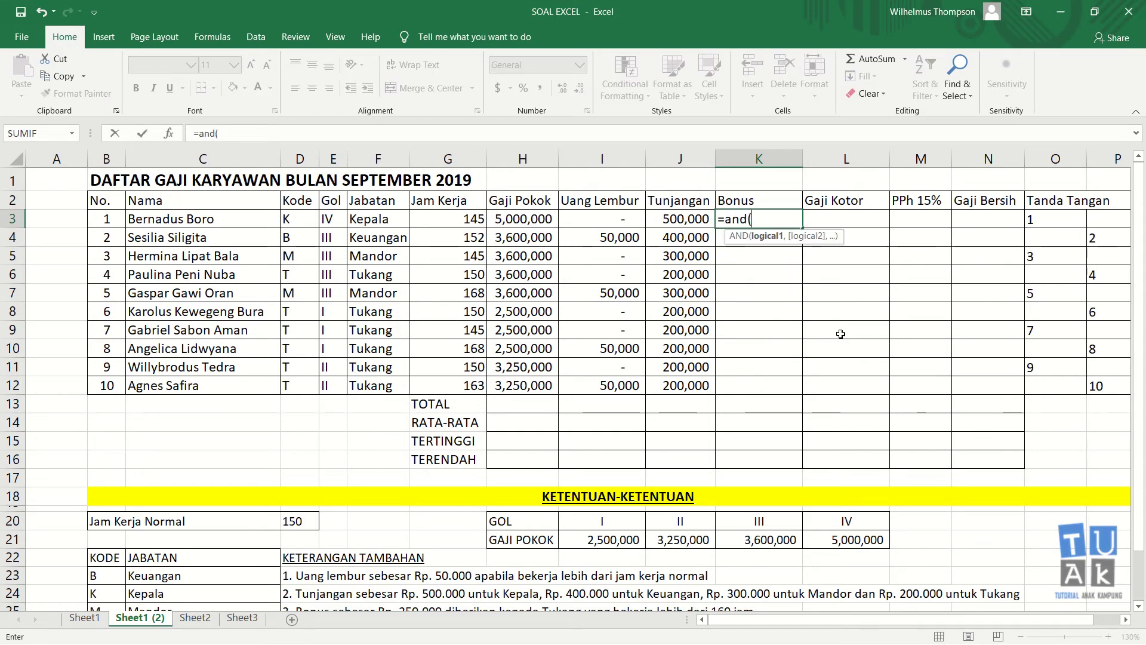
left_click(389, 218)
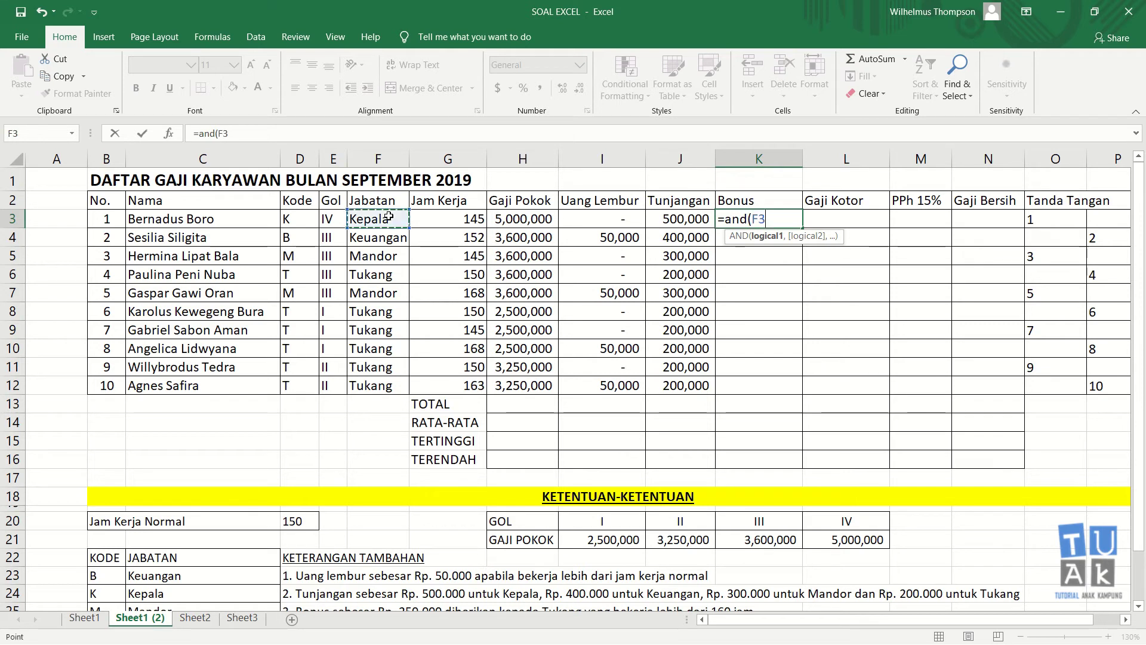
type("=\"Tukan")
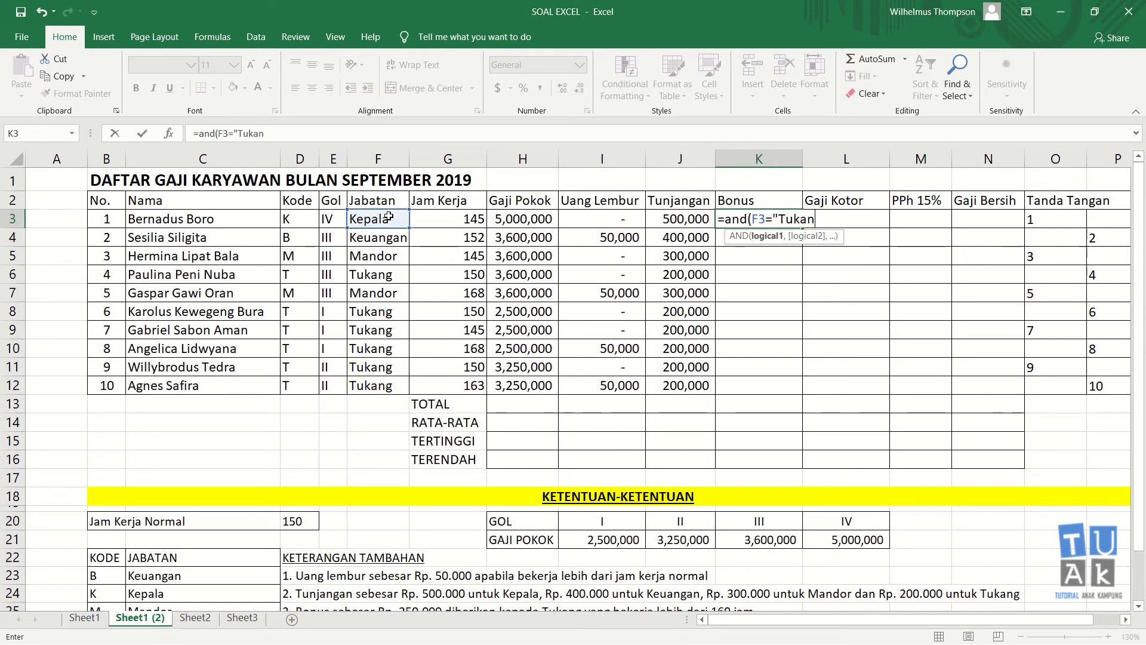
type("g\"")
type(",")
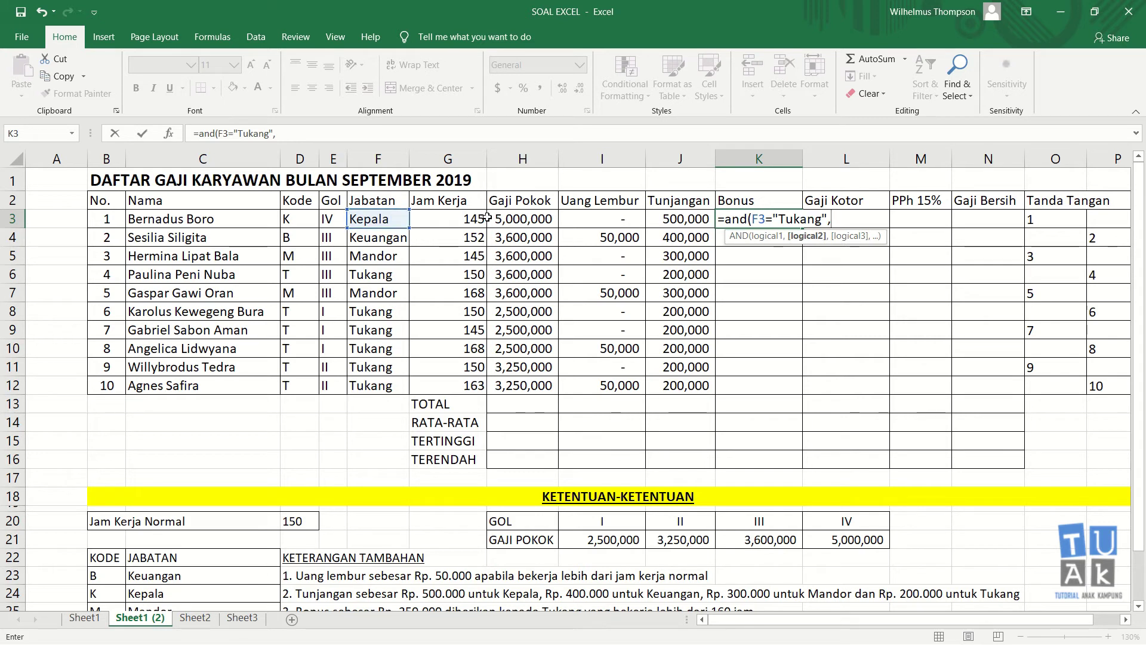
left_click(479, 219)
type(">1")
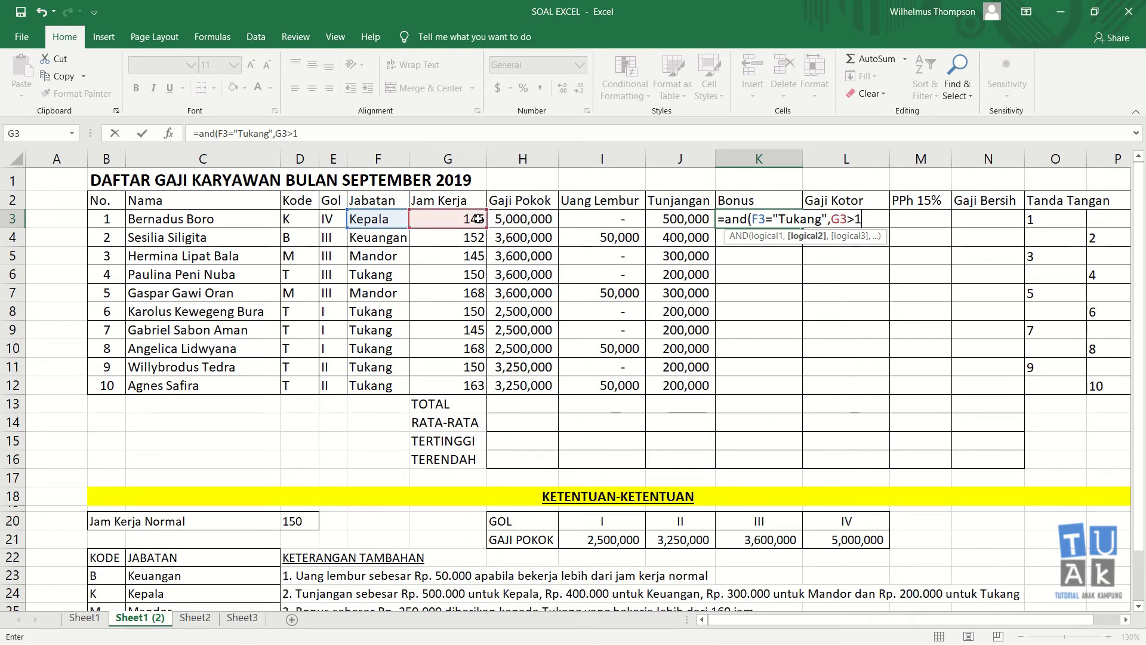
type("60)")
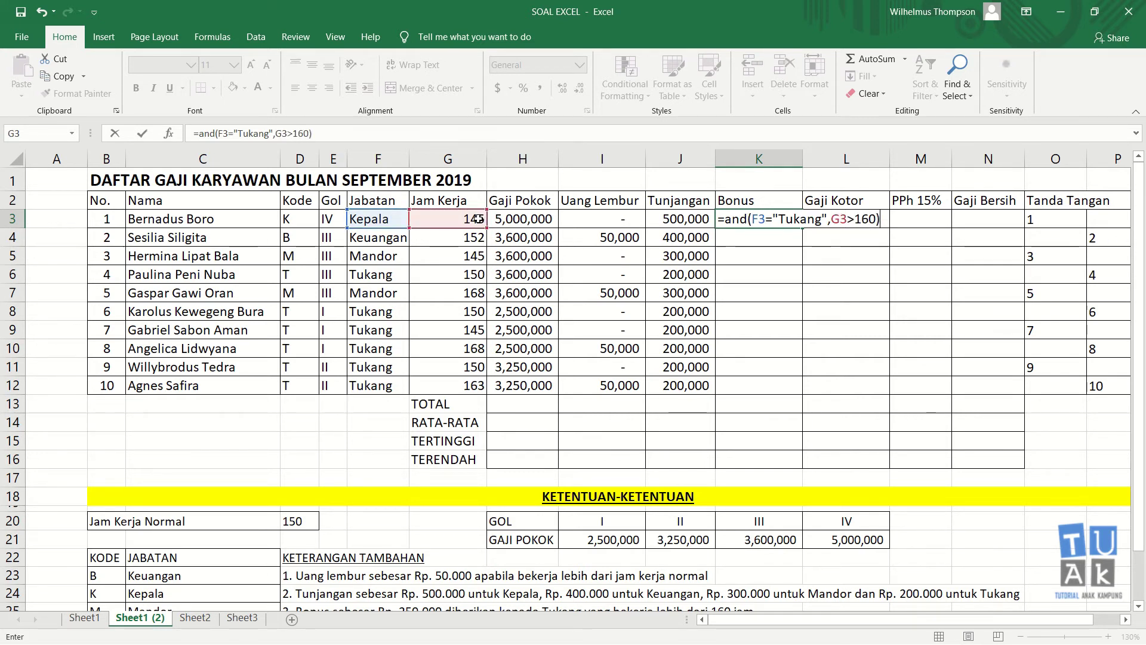
key("Return")
- Fill the AND test down to K12, then delete those results again
left_click(770, 220)
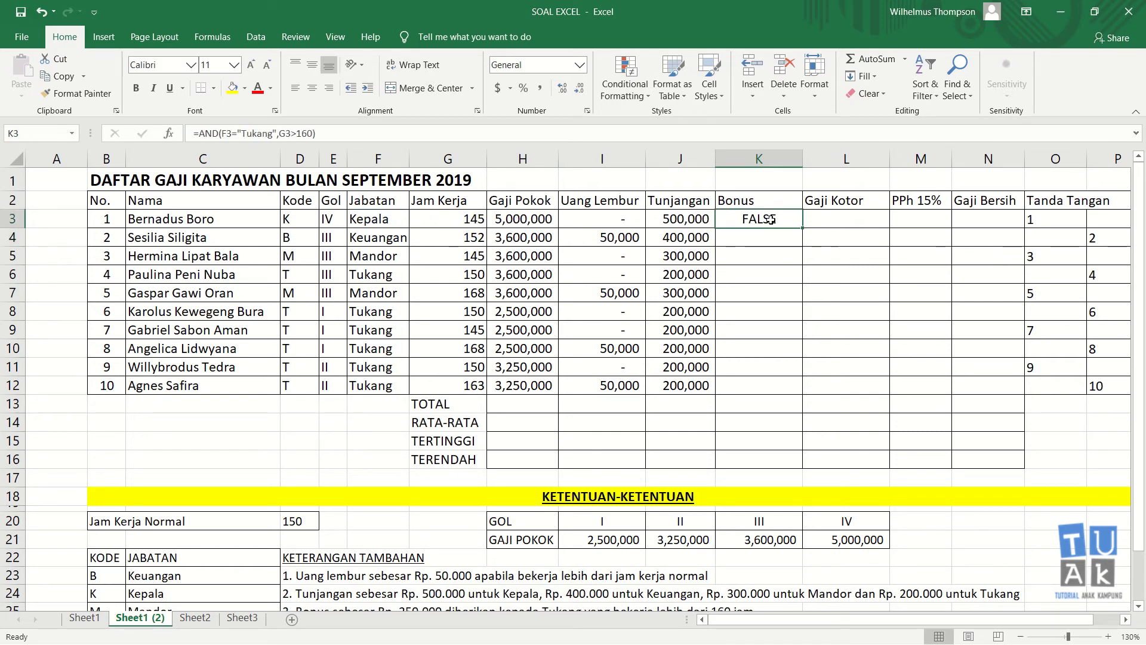
left_click_drag(802, 228, 796, 389)
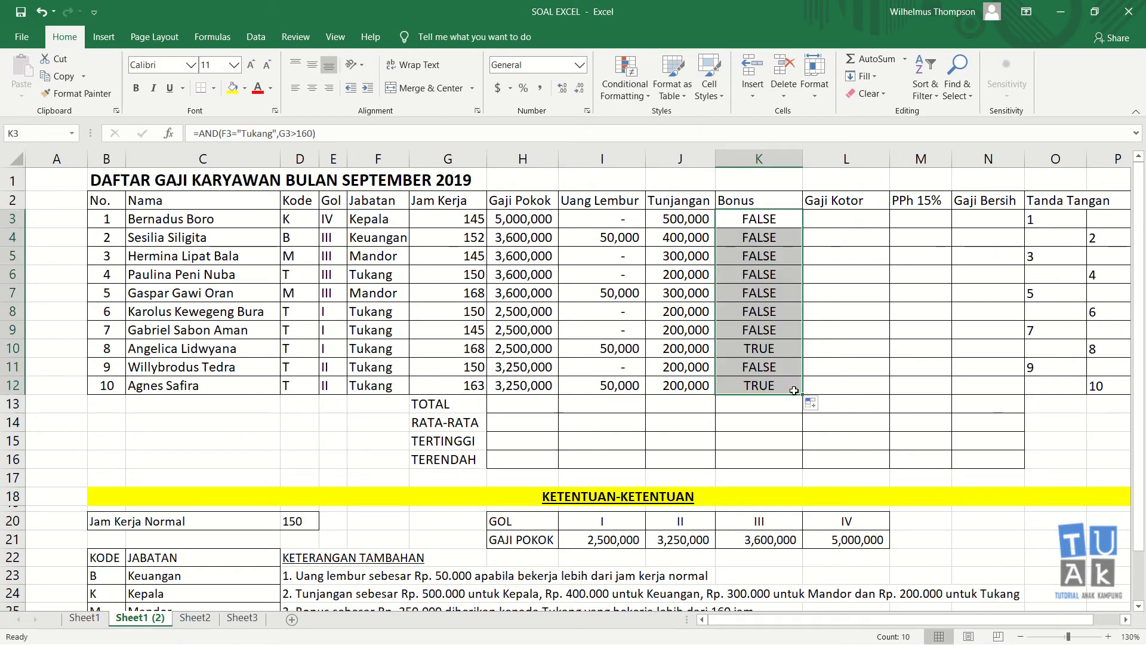
left_click_drag(775, 222, 779, 383)
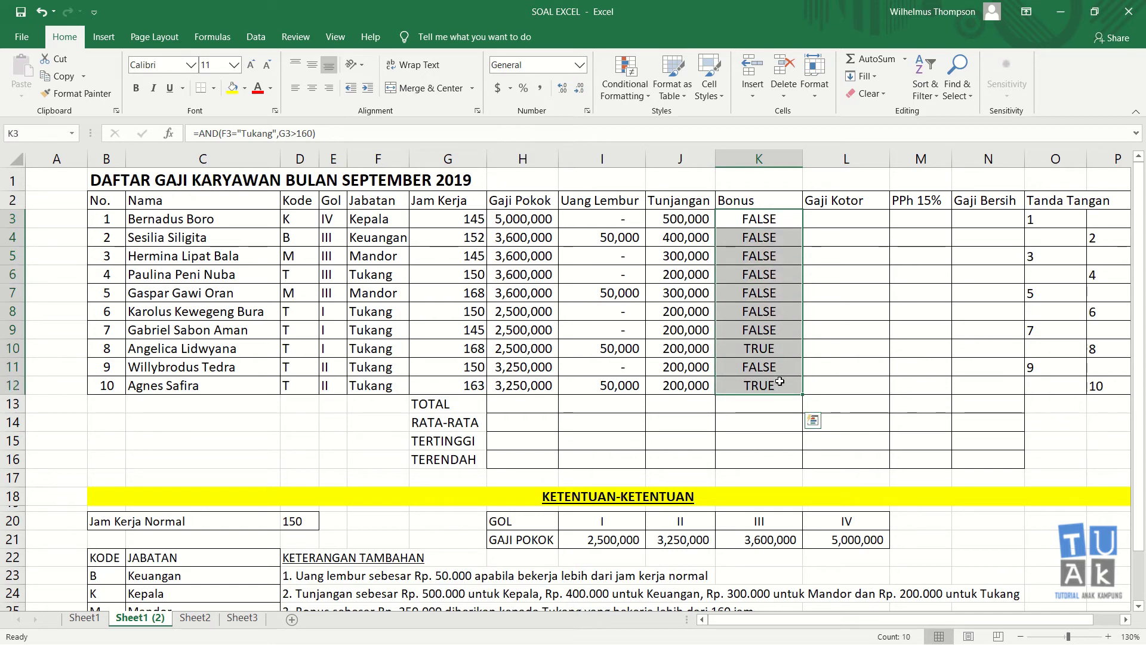
key("Delete")
- Enter =IF(AND(F3="Tukang",G3>160),250000,0) in K3, correcting the hour threshold from 60 to 160
left_click(779, 382)
scroll(752, 395, "down", 1)
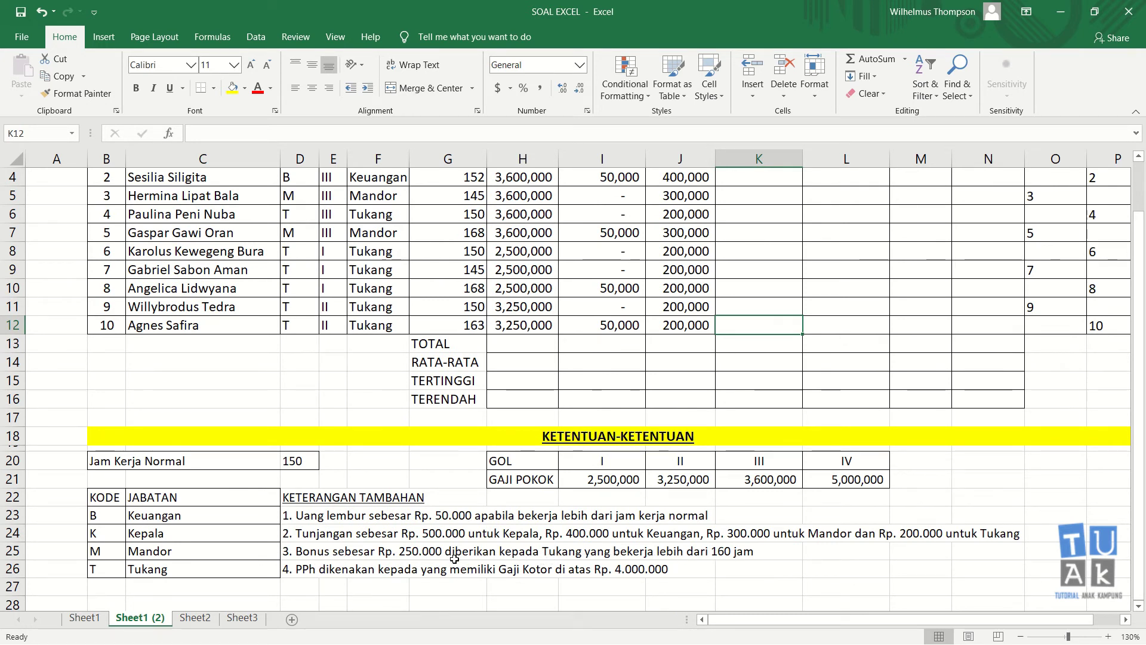
scroll(774, 305, "up", 3)
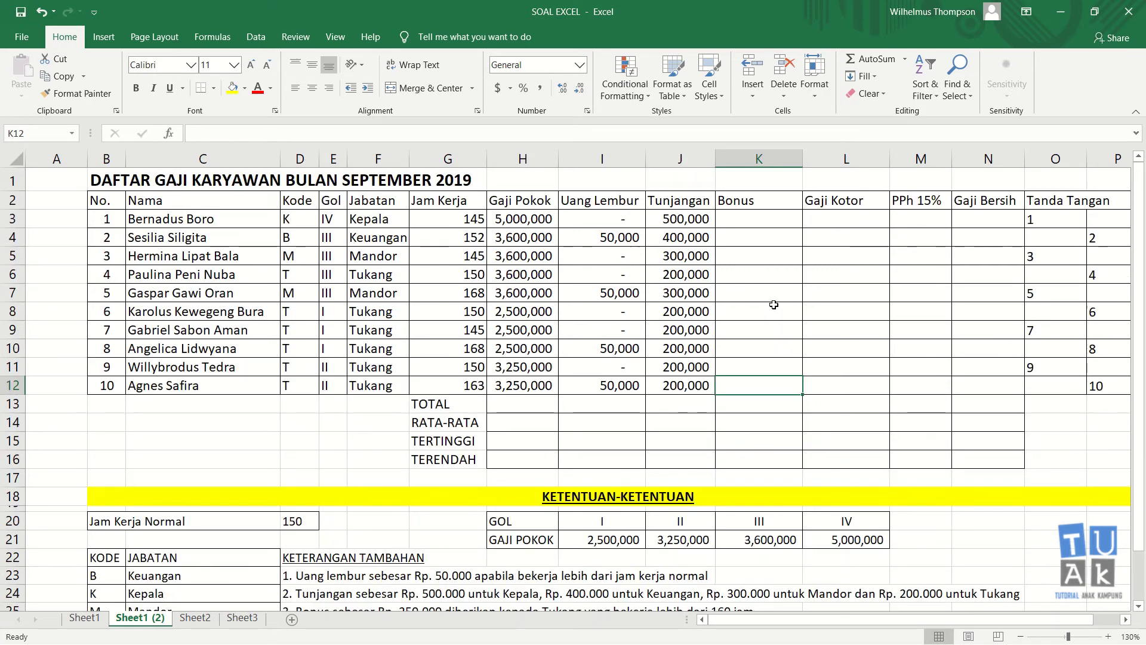
left_click(759, 220)
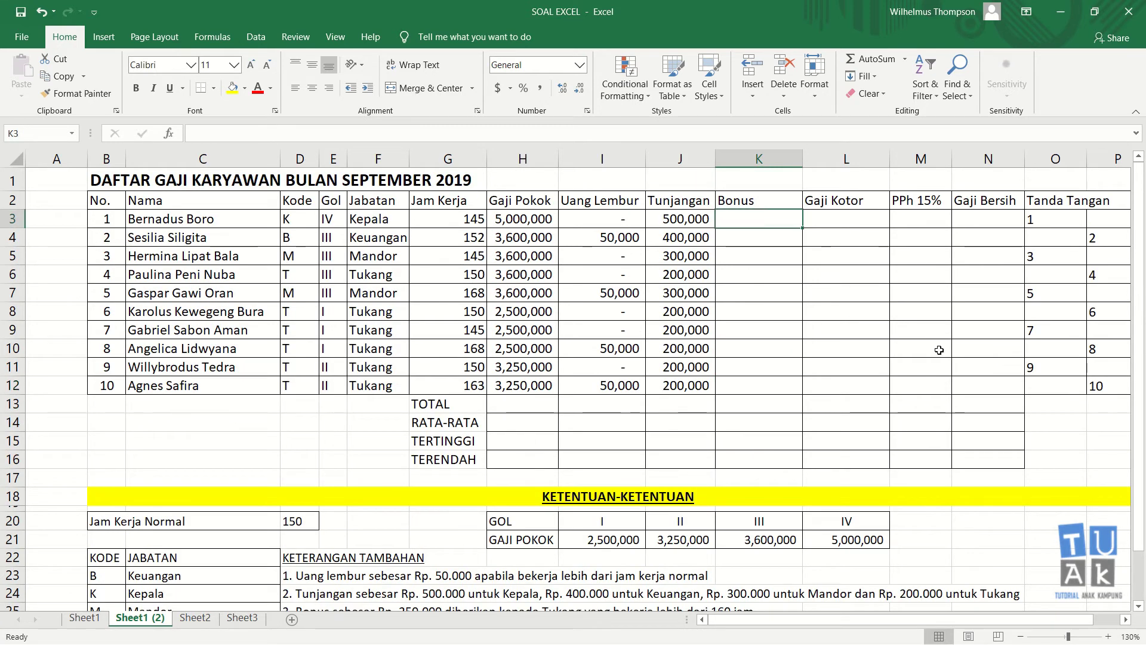
type("=")
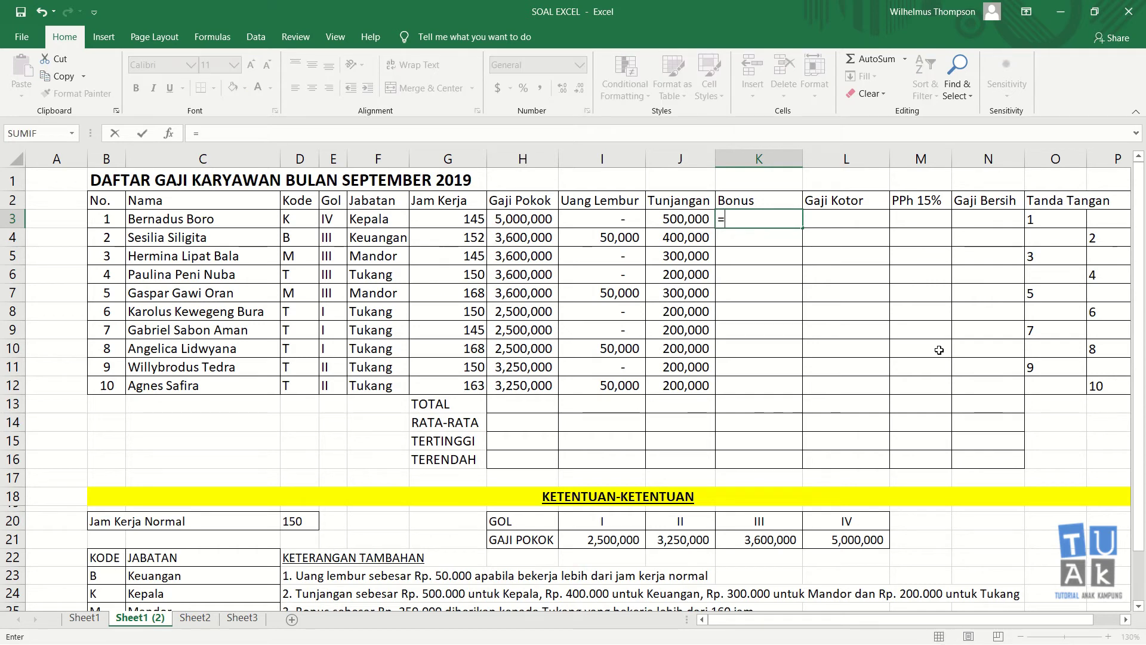
type("if(")
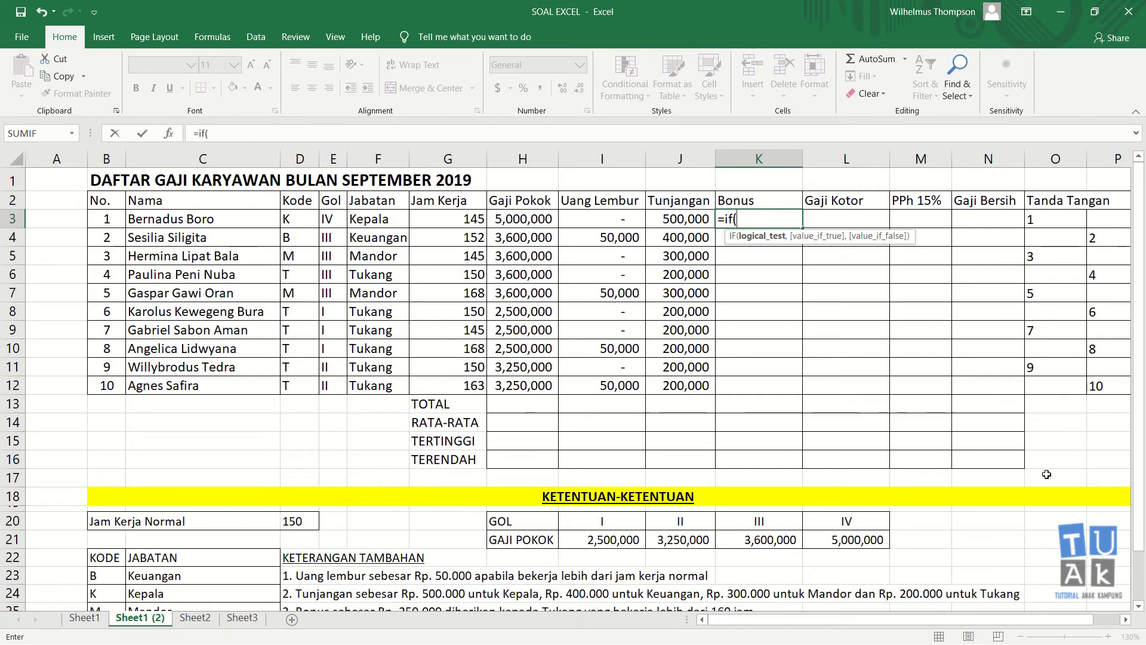
type("and")
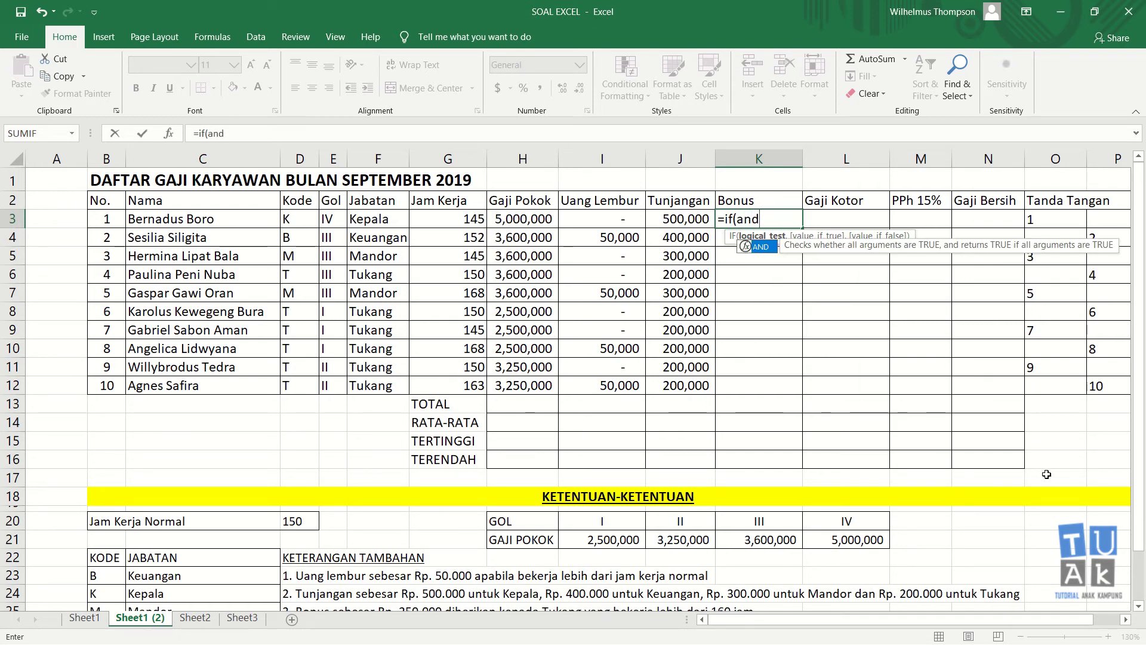
type("(")
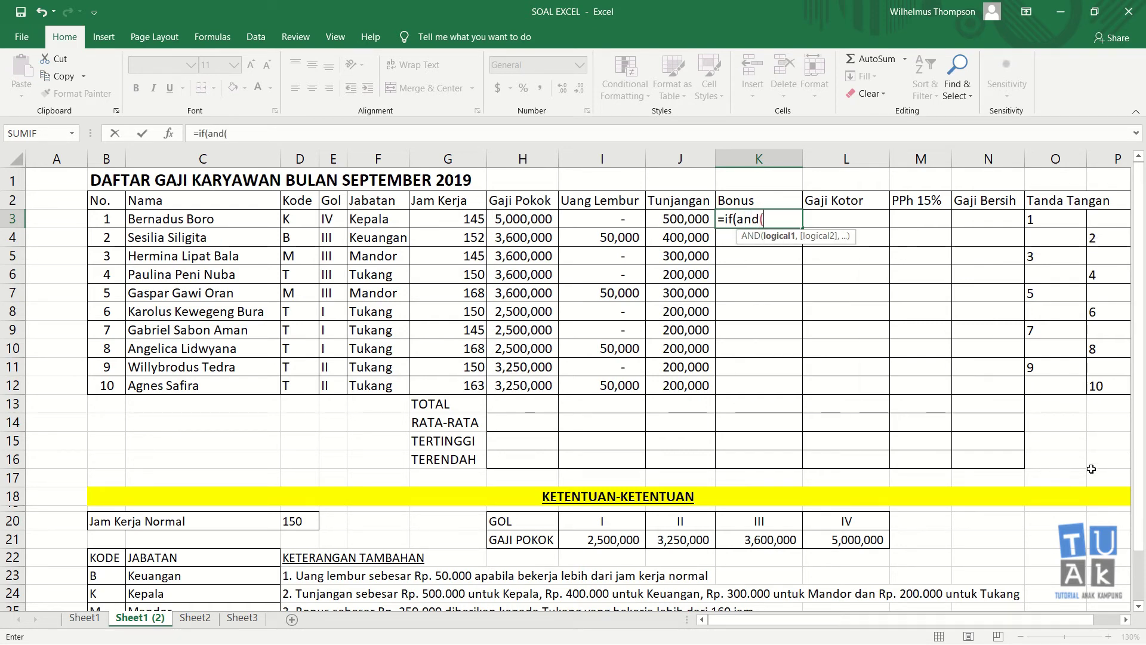
left_click(391, 222)
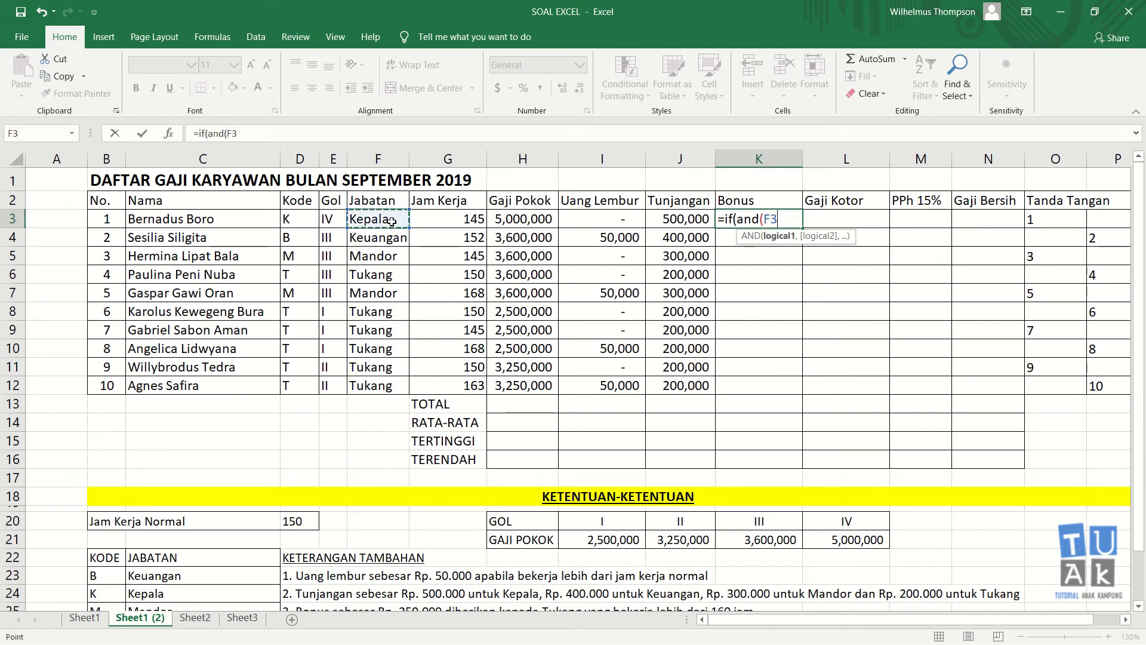
type("=\"")
type("Tukang\"")
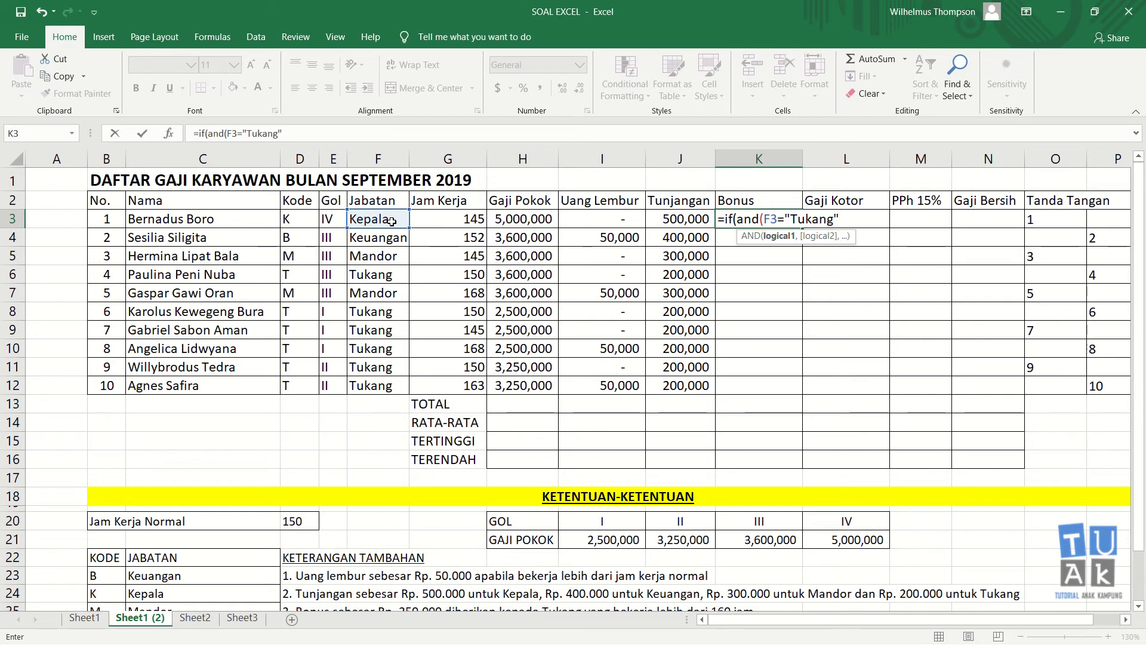
type(",")
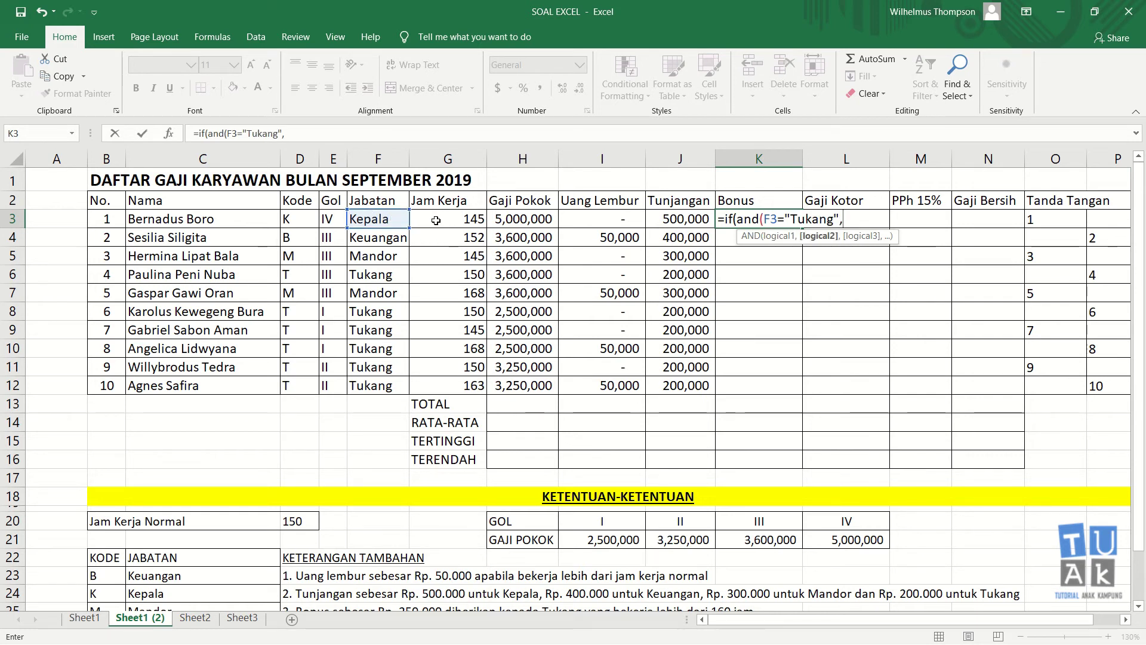
left_click(464, 223)
type(">")
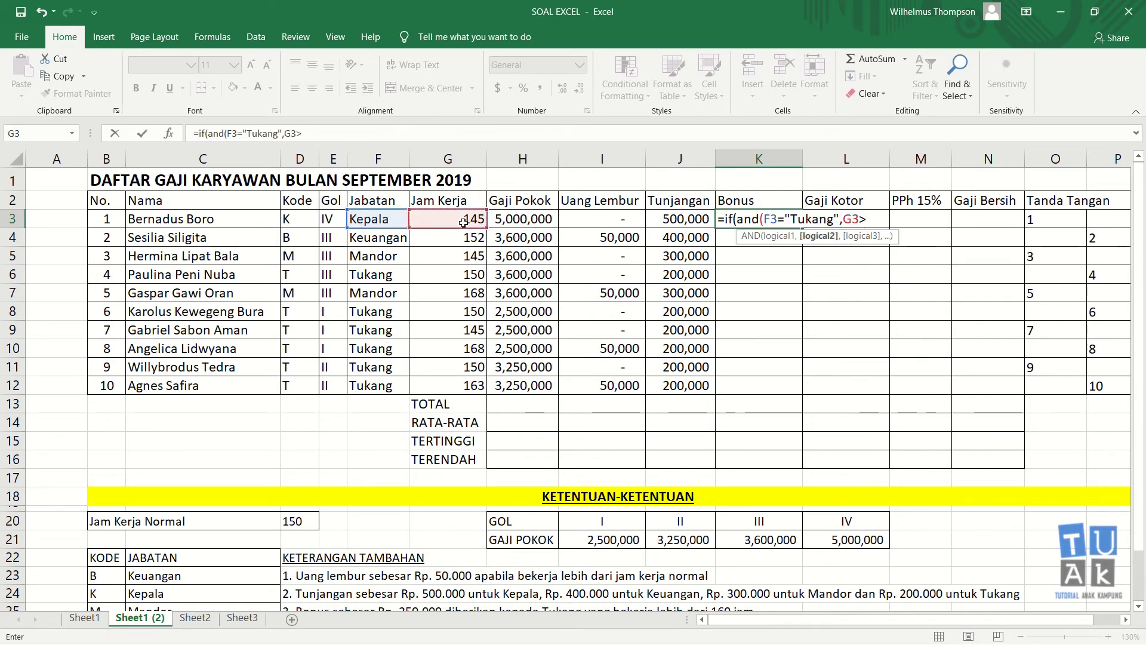
type("60")
key("BackSpace")
key("BackSpace")
type("160")
type(")")
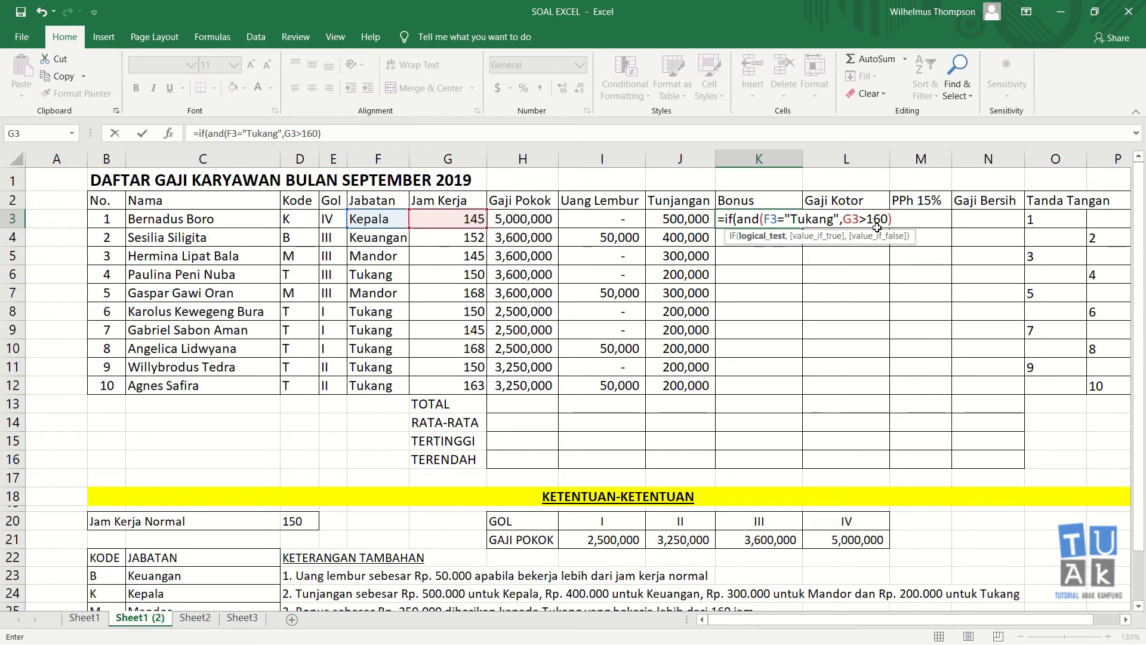
type(",")
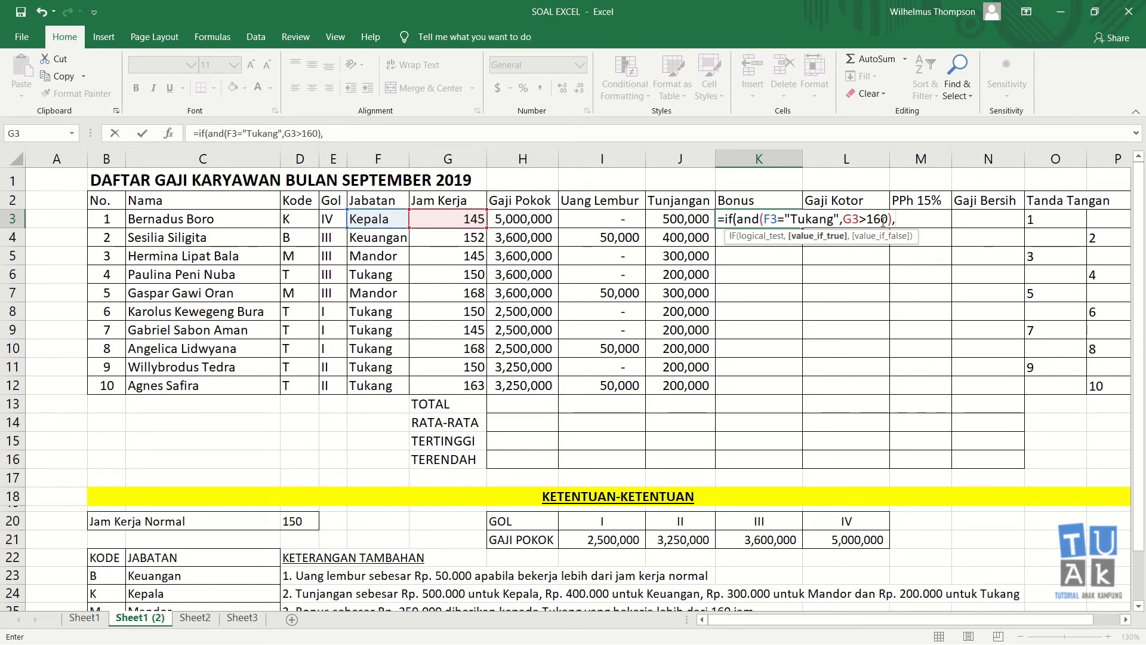
type("2")
type("50000")
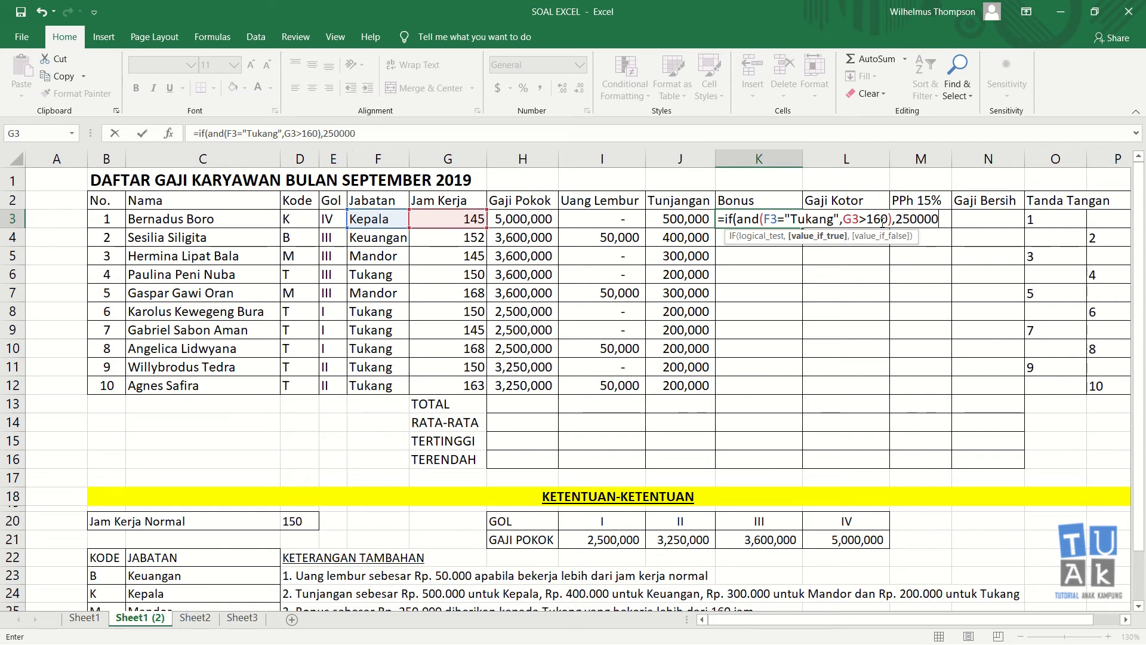
type(",")
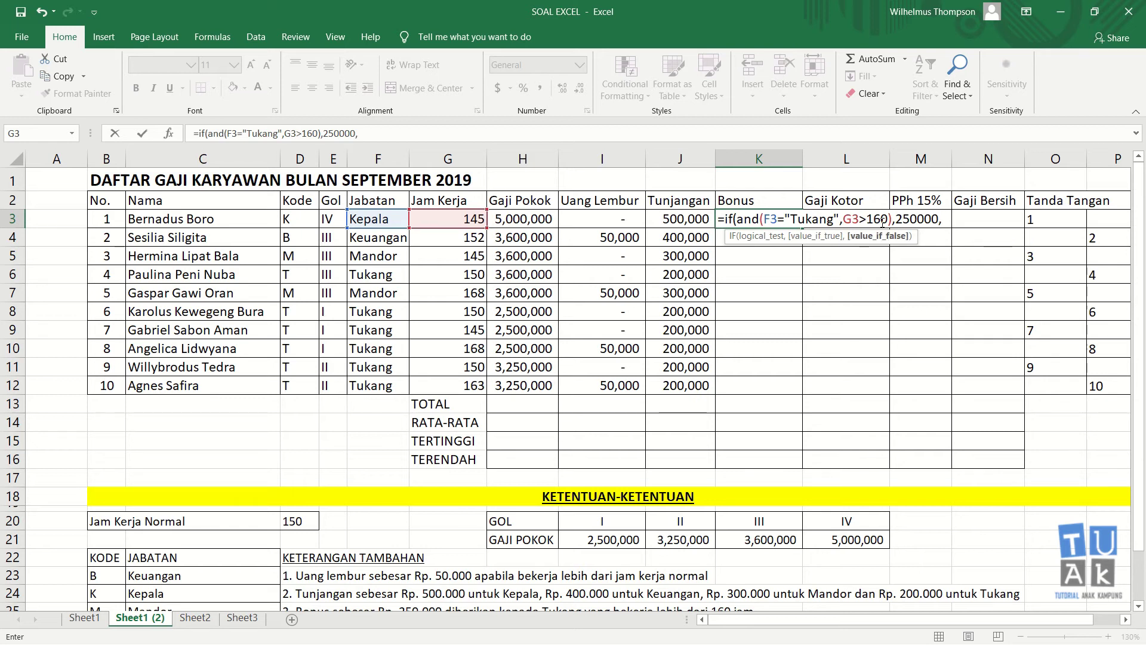
type("0")
key("Return")
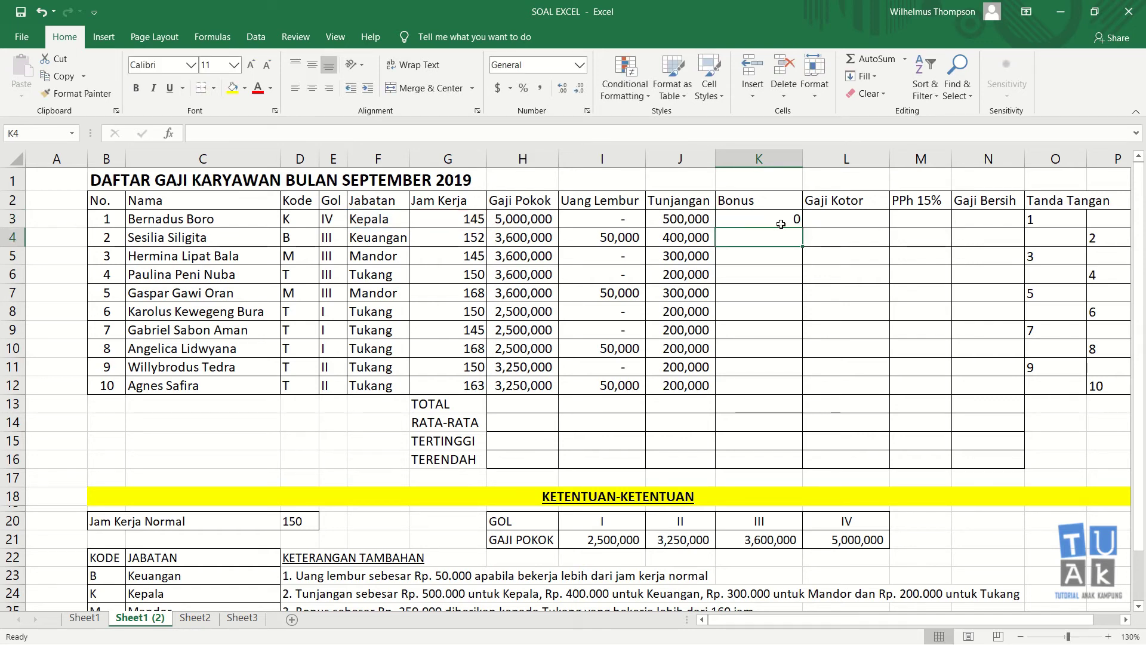
left_click(781, 224)
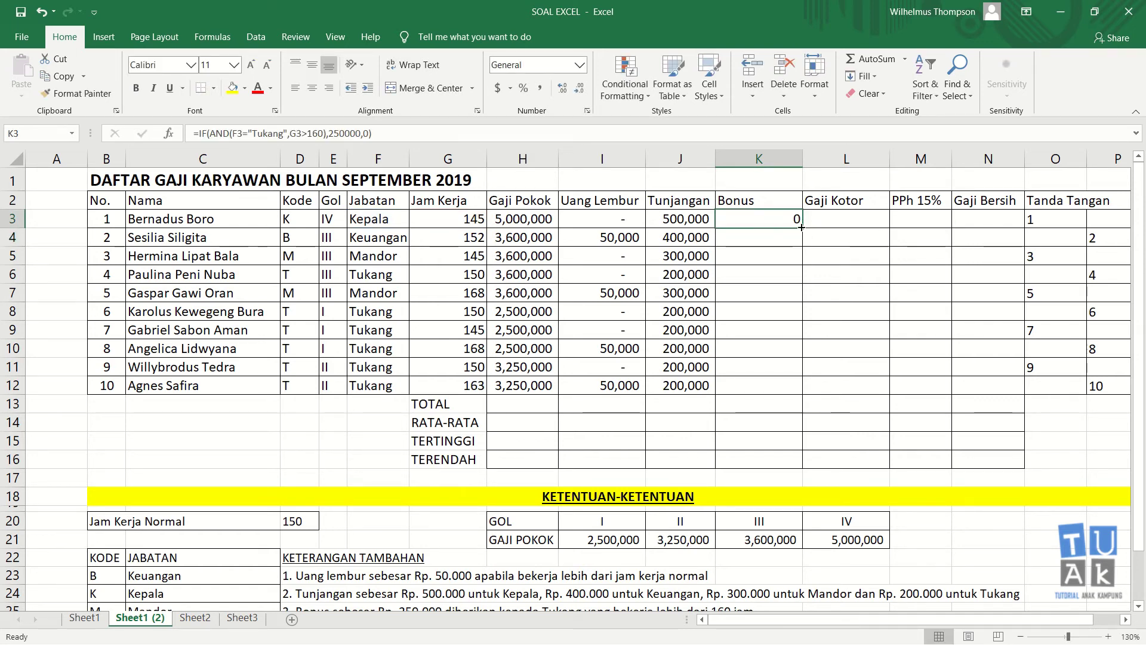
- Fill the K3 bonus formula down to K12 and confirm row 10 gets 250000
left_click_drag(803, 229, 809, 391)
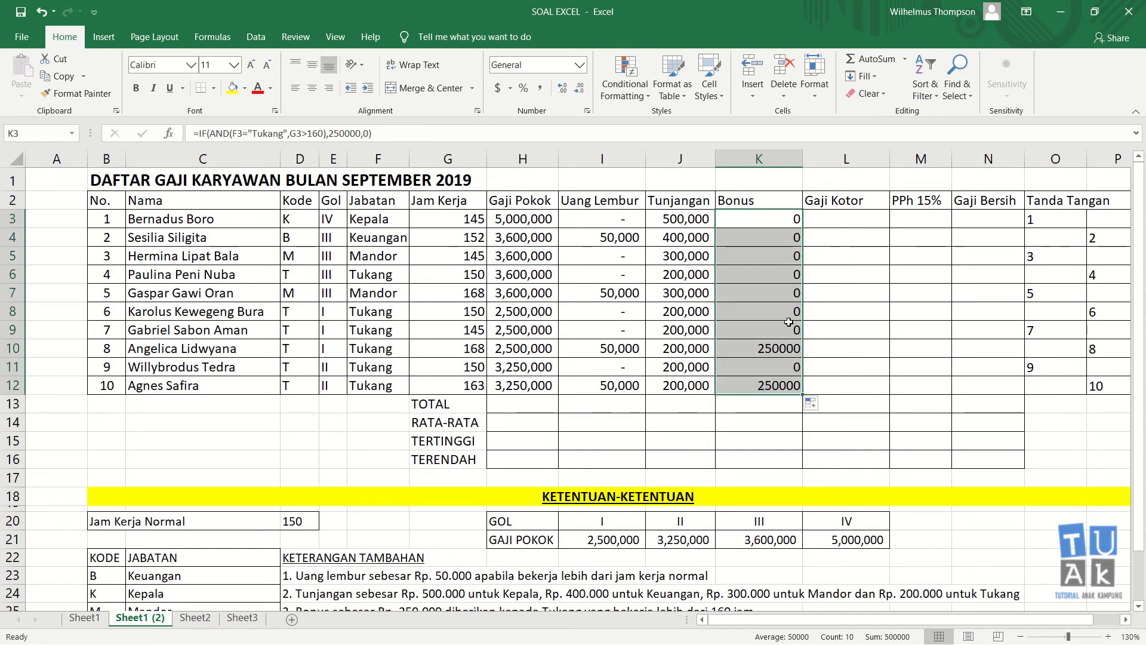
left_click(796, 332)
left_click(760, 352)
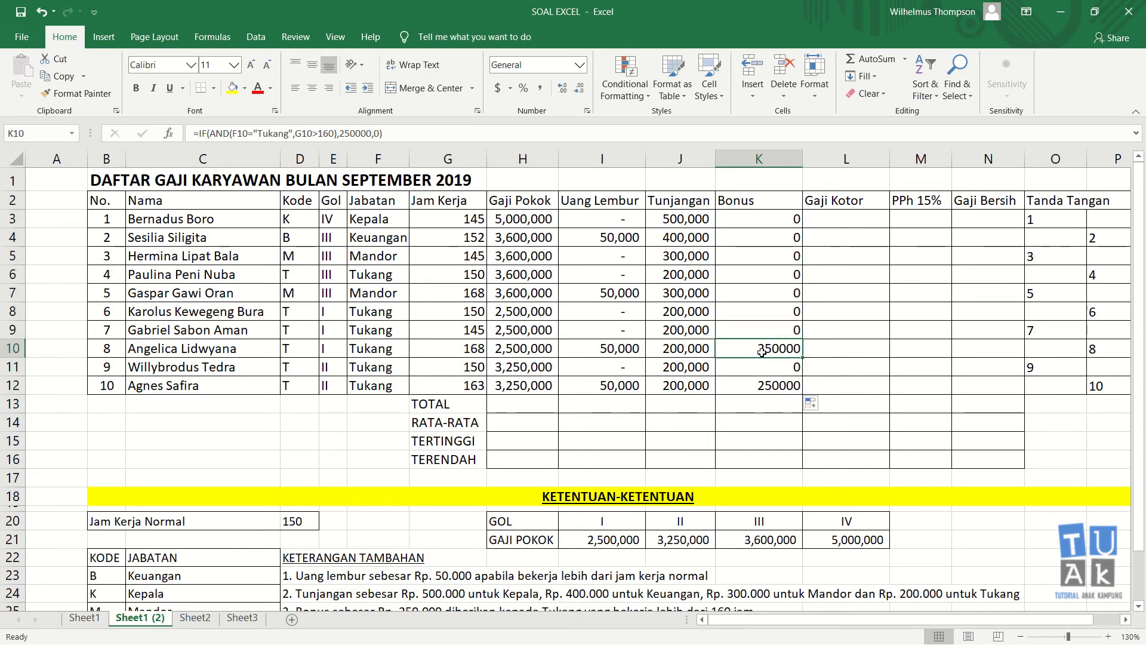
left_click(383, 350)
left_click(431, 349)
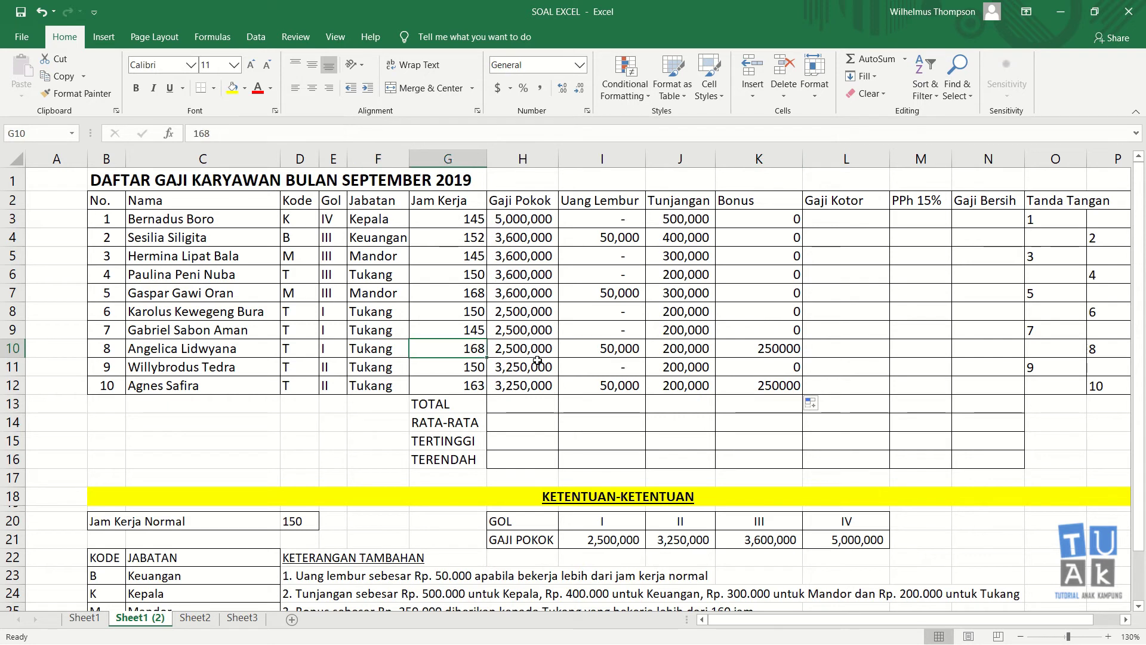
- Check row 12's job title and hours against its 250000 bonus
left_click(780, 385)
left_click(396, 387)
left_click(446, 381)
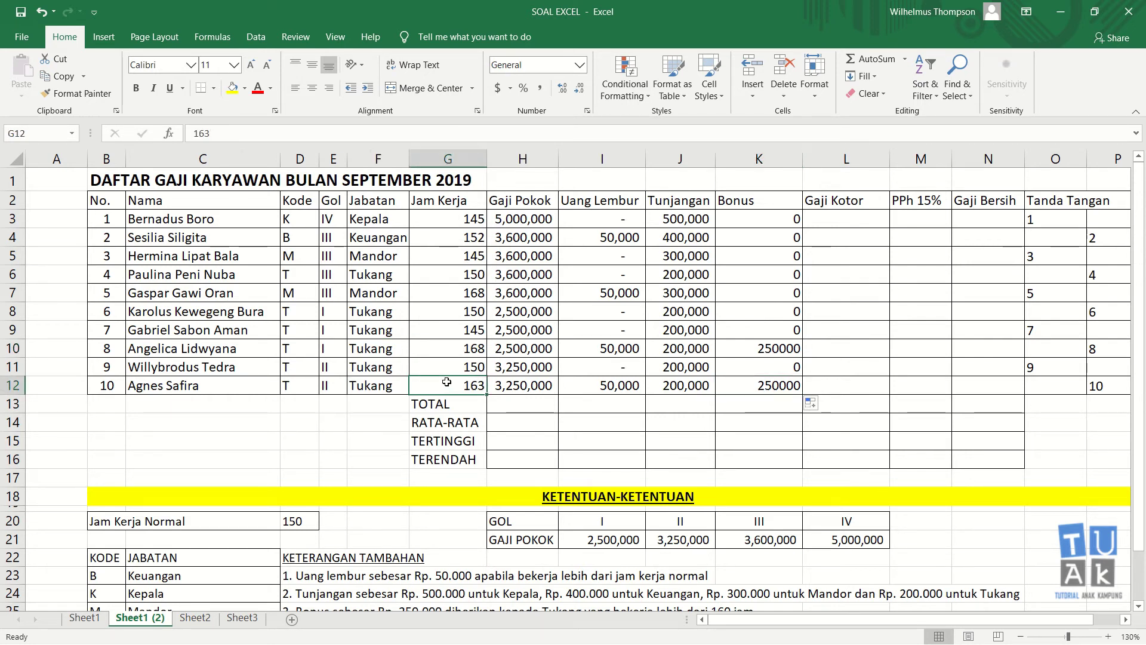
left_click(386, 387)
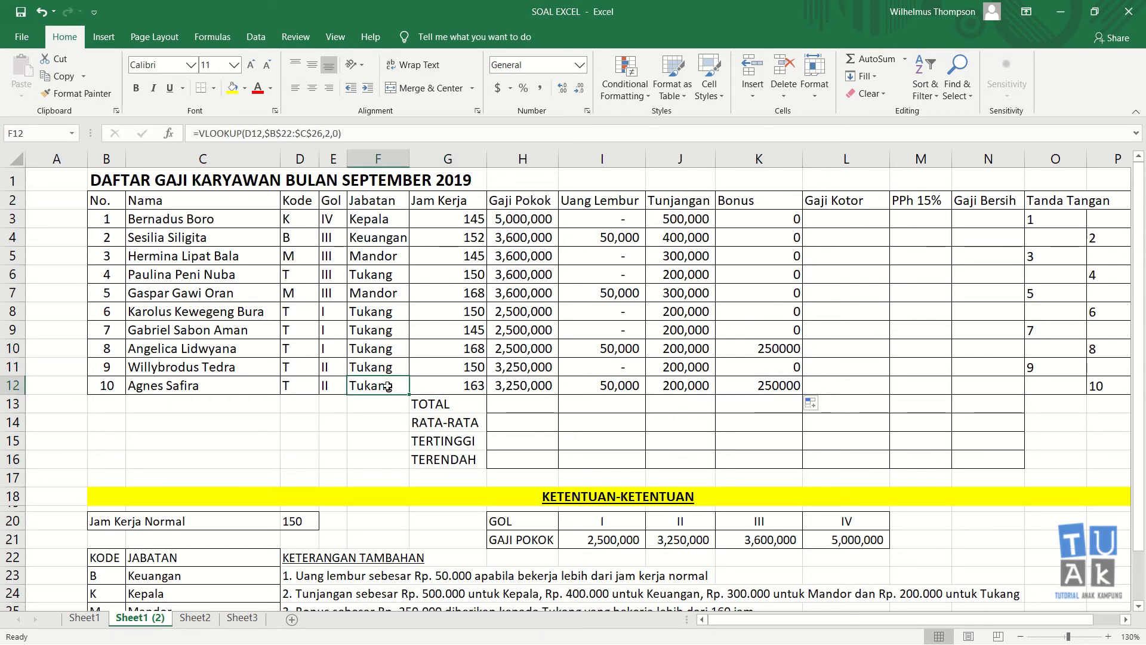
left_click(463, 385)
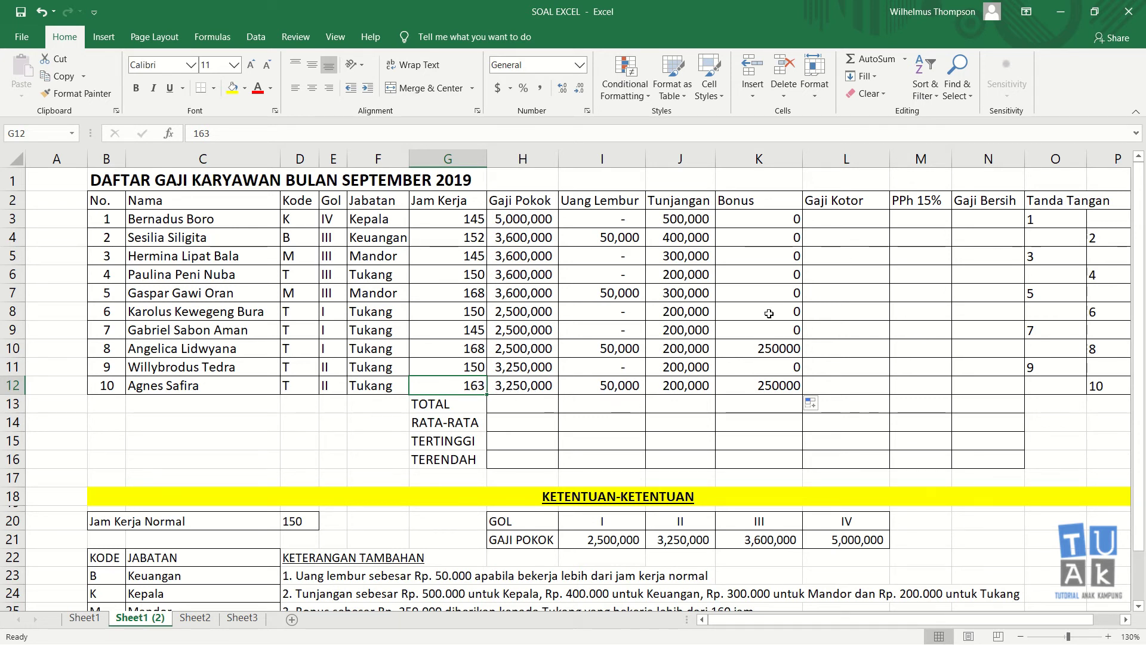
- Clear K4:K12 and enter =IF(AND(F4="Tukang",G4>160),250000,0) in K4, which shows 0
left_click_drag(774, 236, 792, 381)
key("Delete")
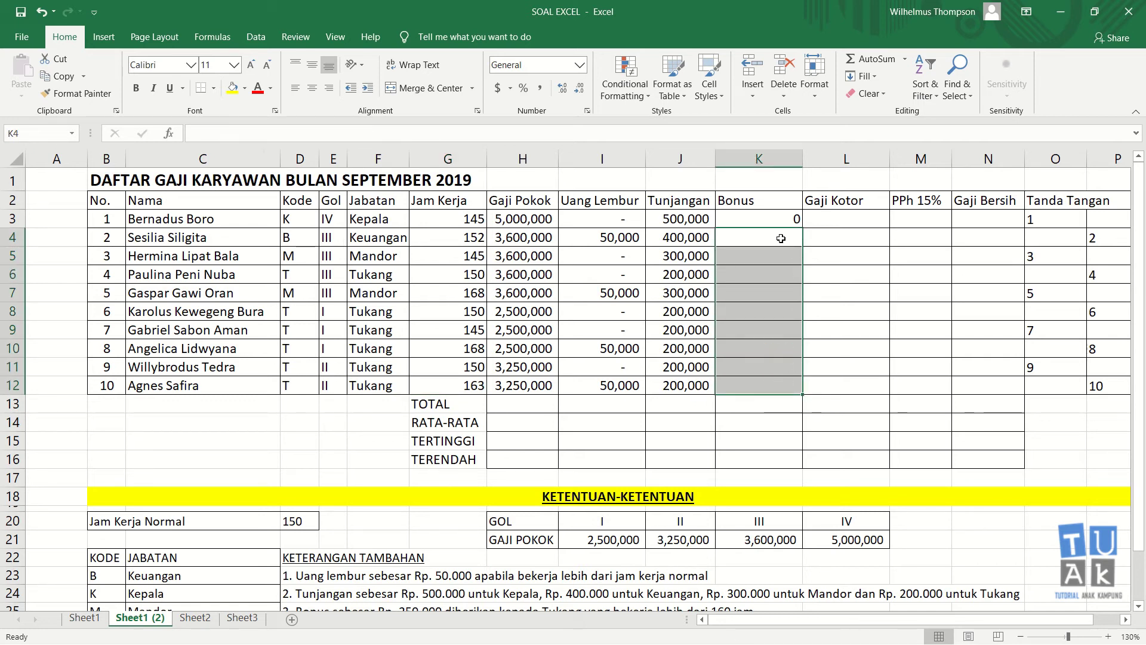
left_click(781, 238)
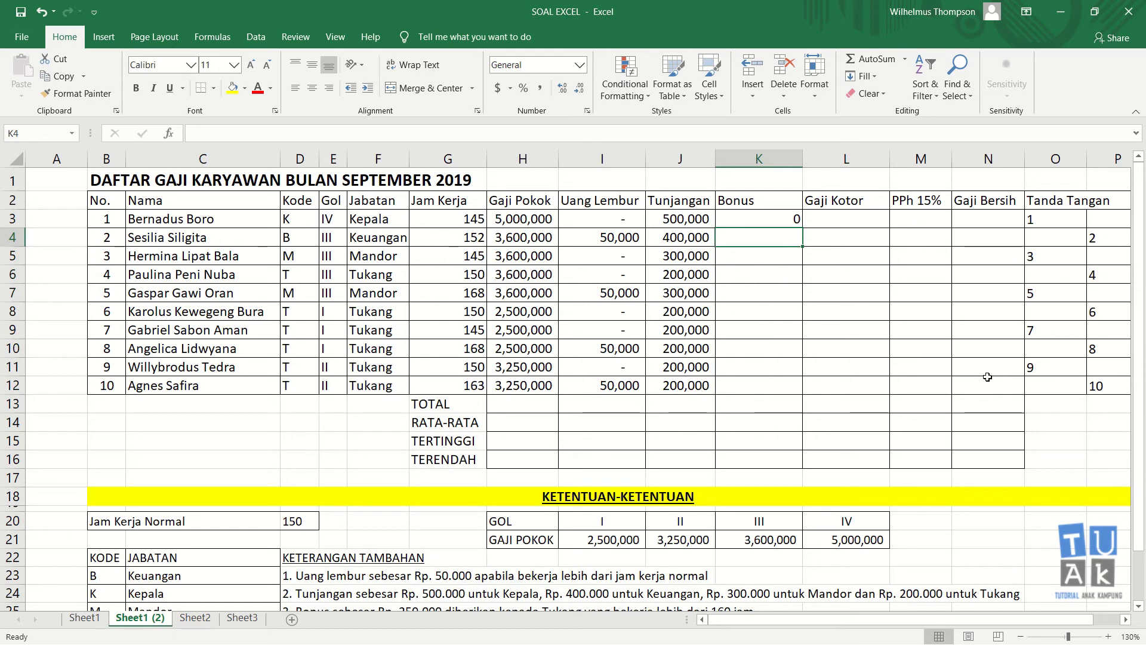
type("=if")
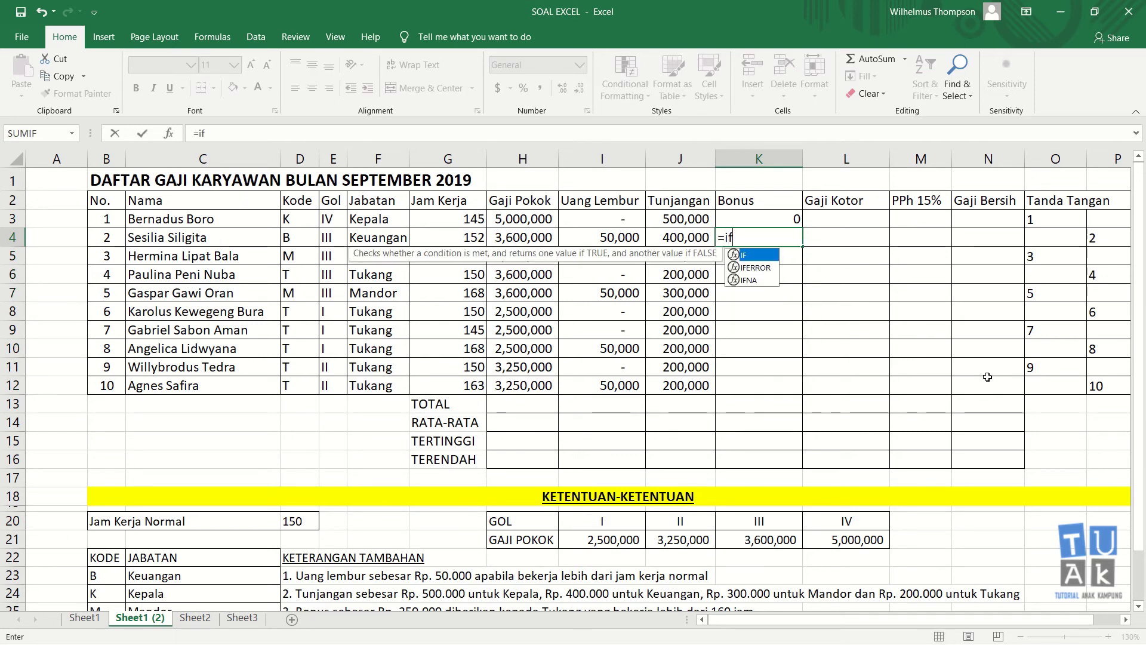
type("(")
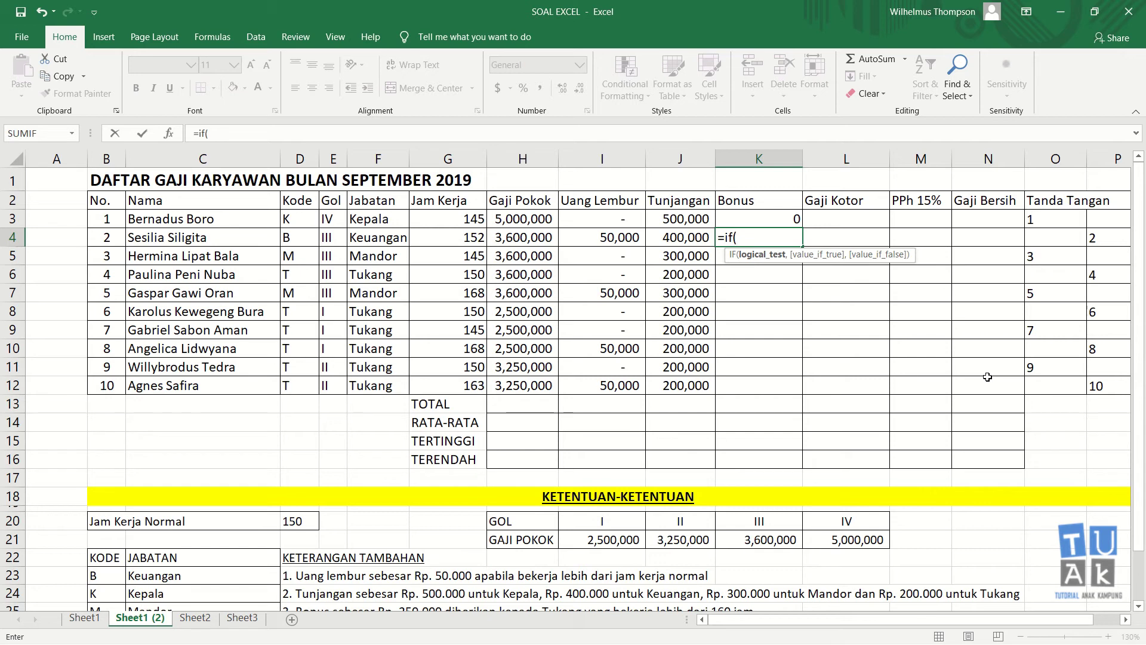
type("and")
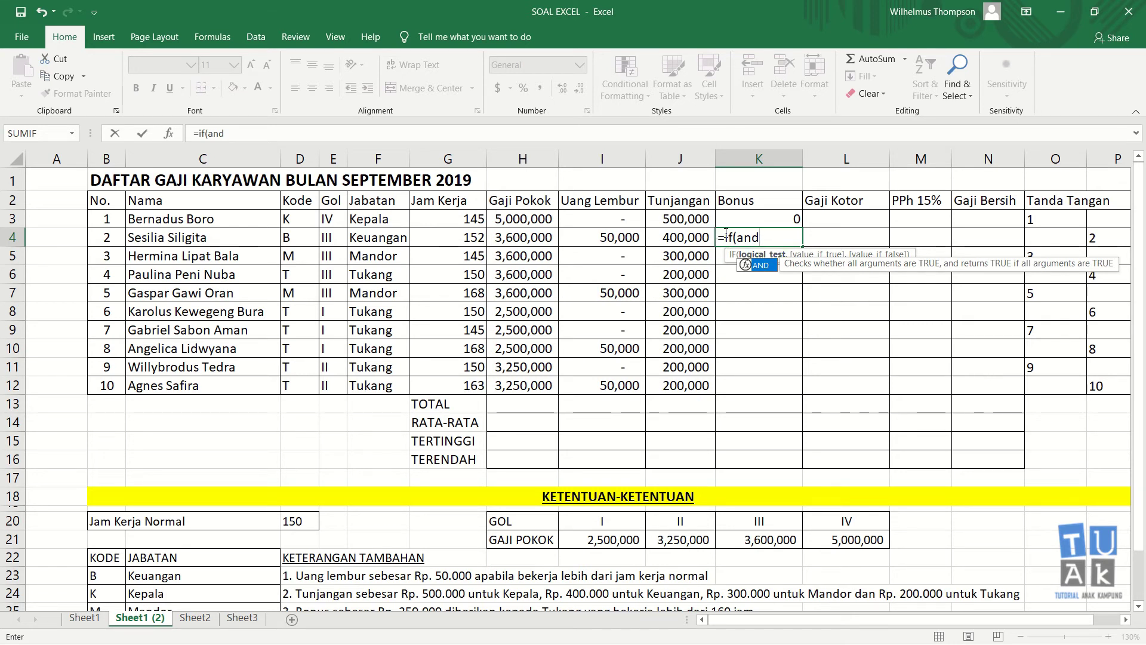
type("(")
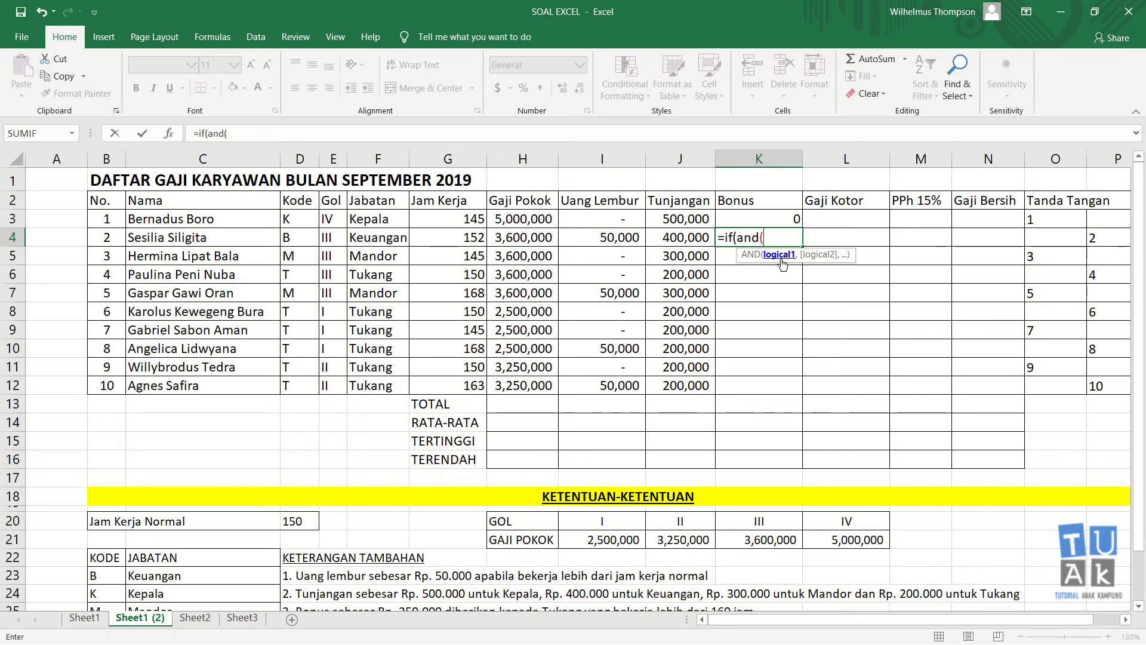
left_click(389, 241)
type("=\"")
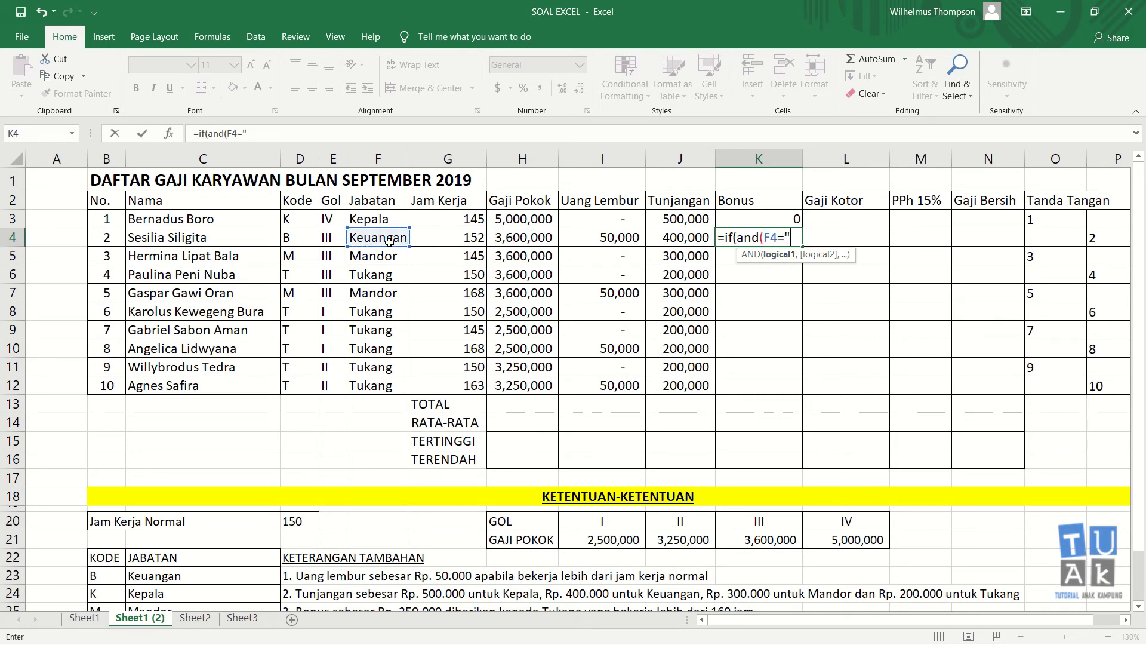
type("Tukang")
type("\",")
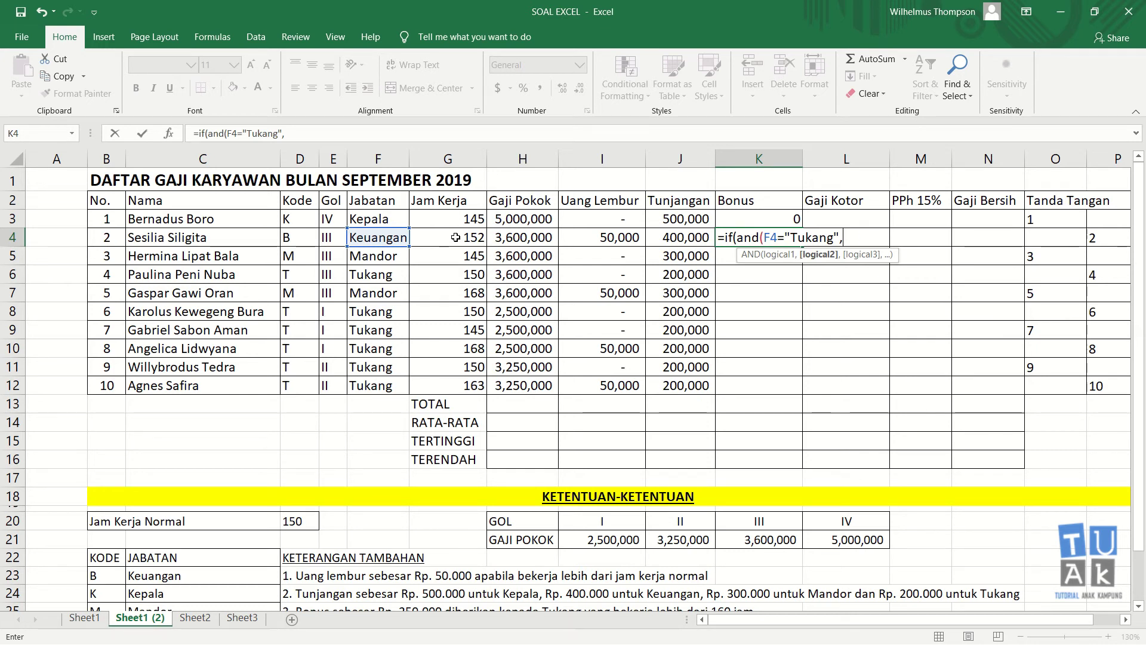
left_click(455, 237)
type("=")
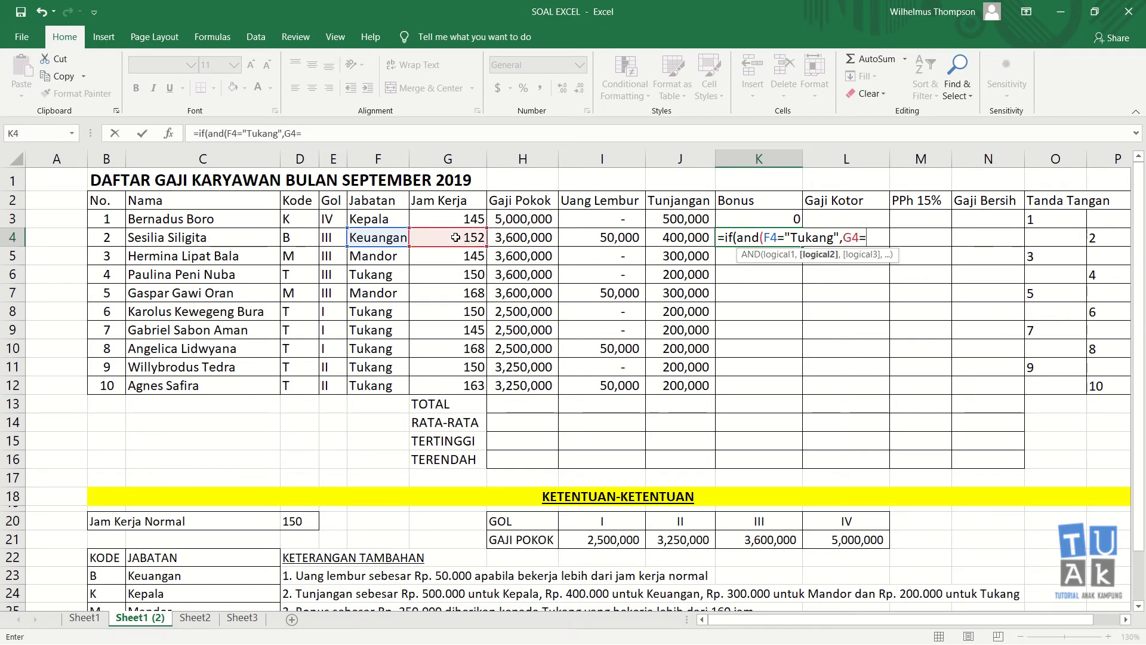
type("16")
key("BackSpace")
key("BackSpace")
key("BackSpace")
type(">160")
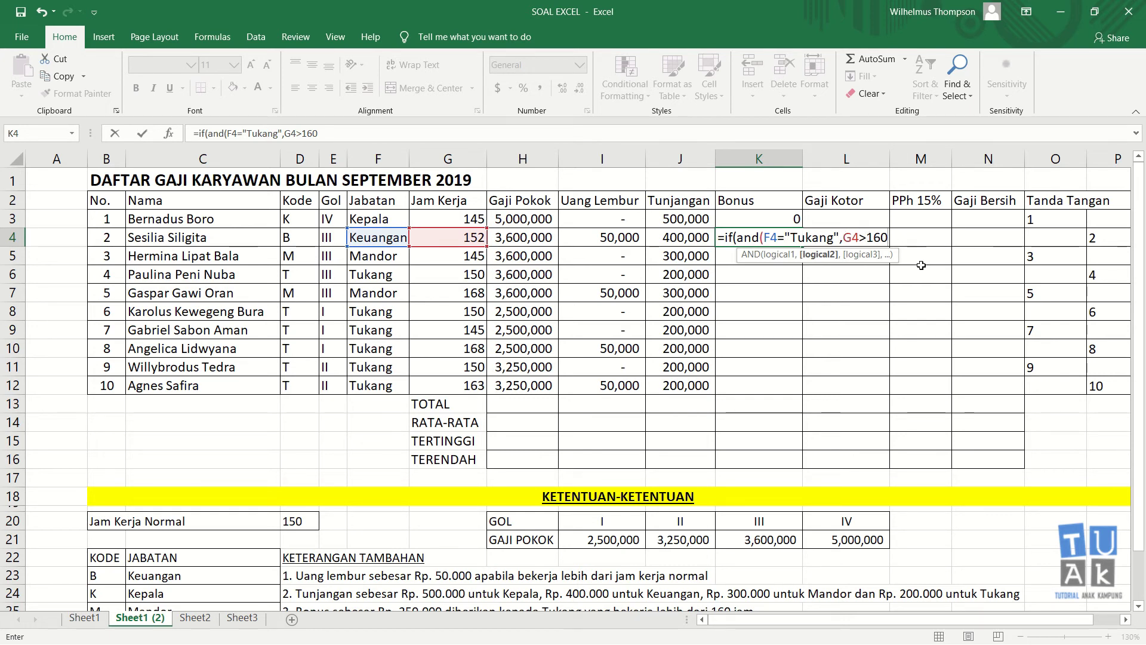
type(")")
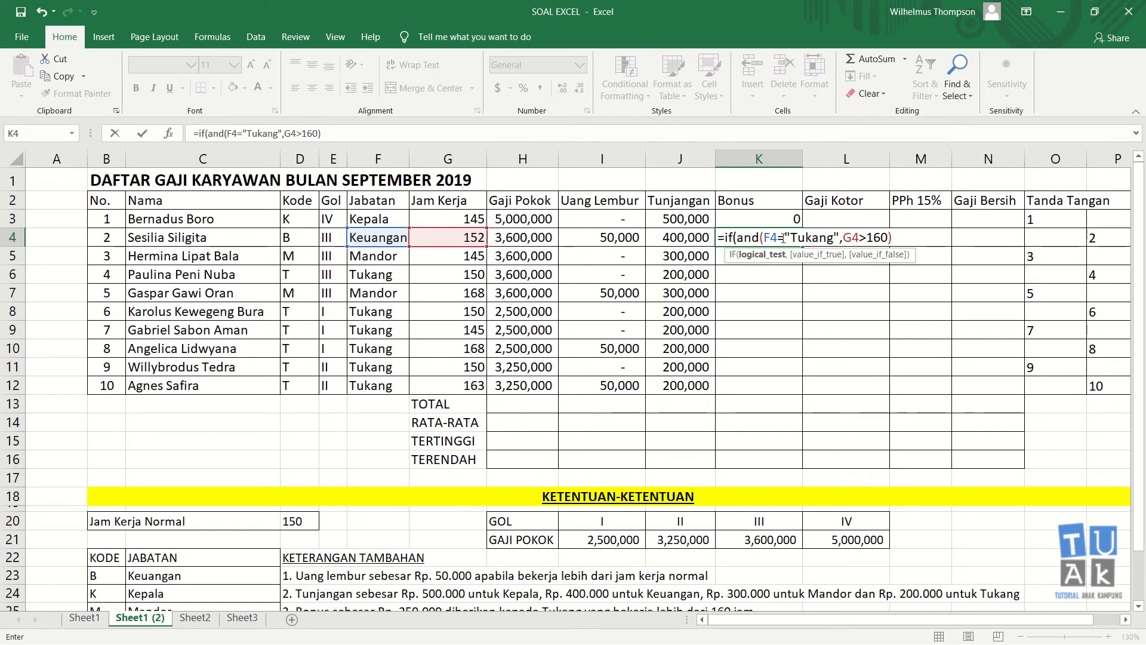
type(",")
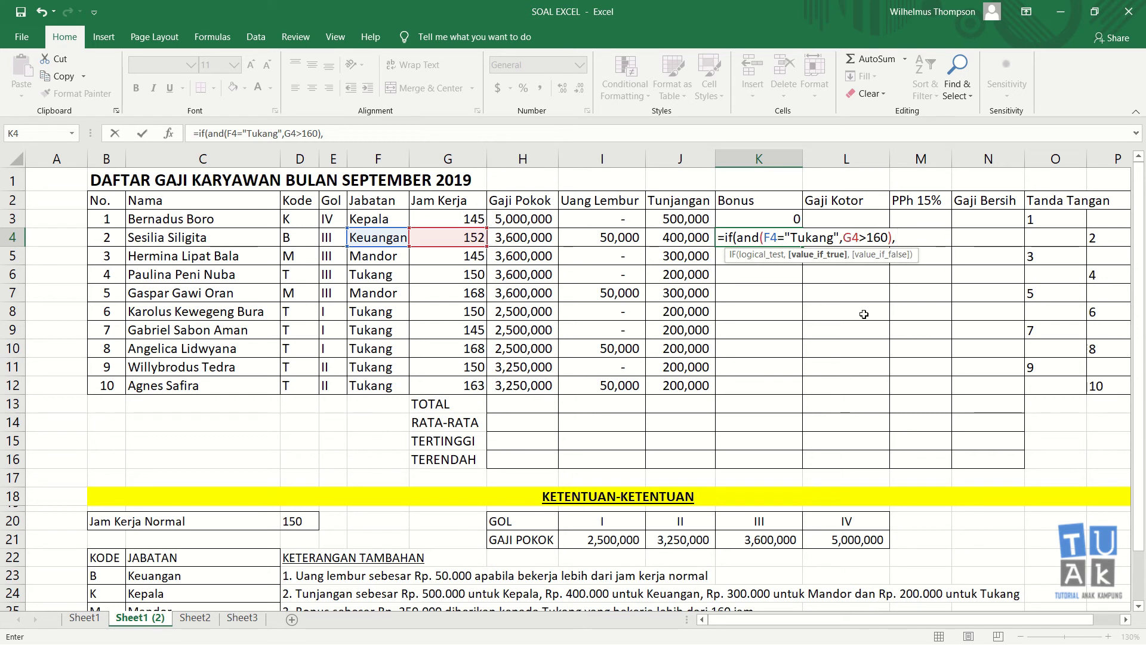
type("2")
type("50000")
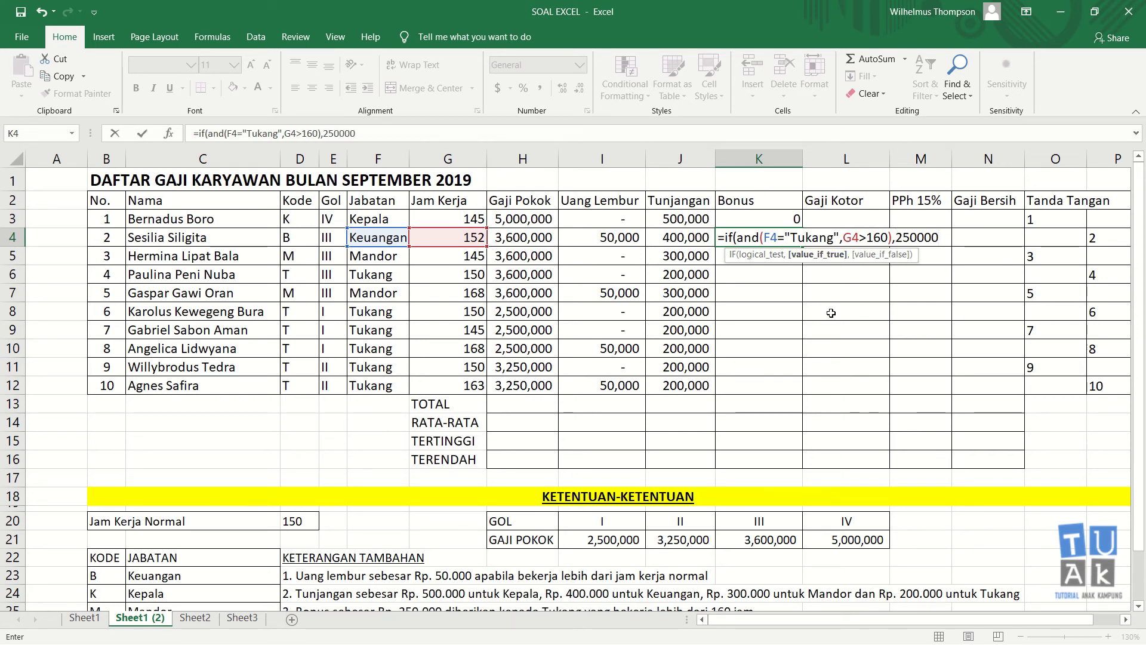
type(",0)")
key("Return")
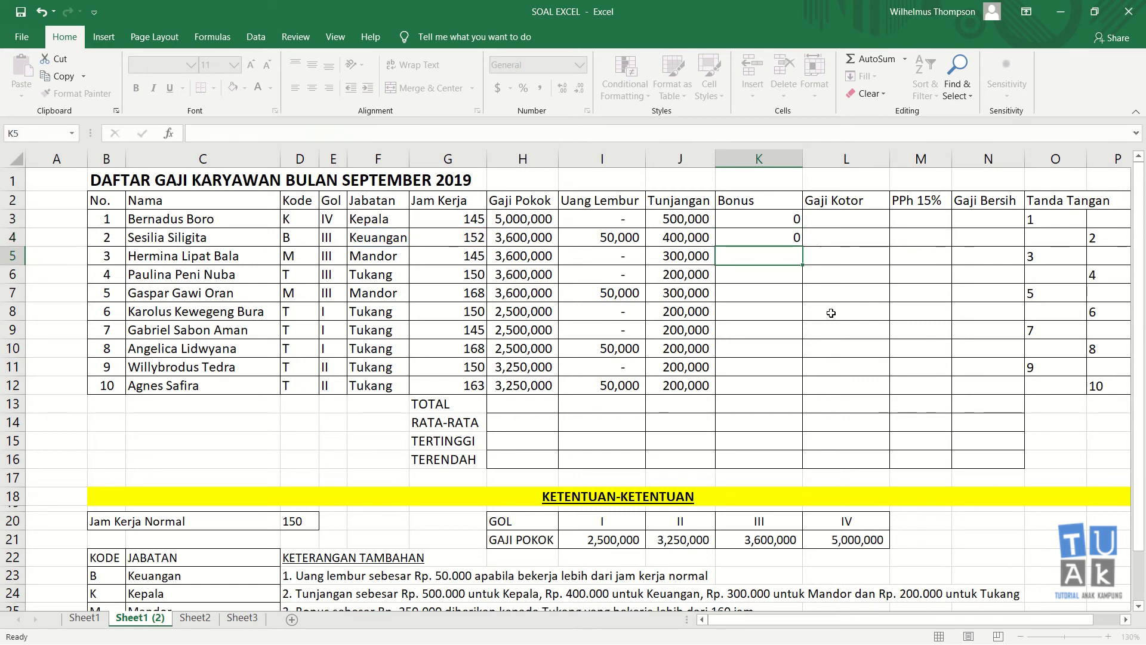
- Apply Comma Style to K3:K4, fill the bonus down to K12, and autofit column K
left_click_drag(793, 221, 792, 236)
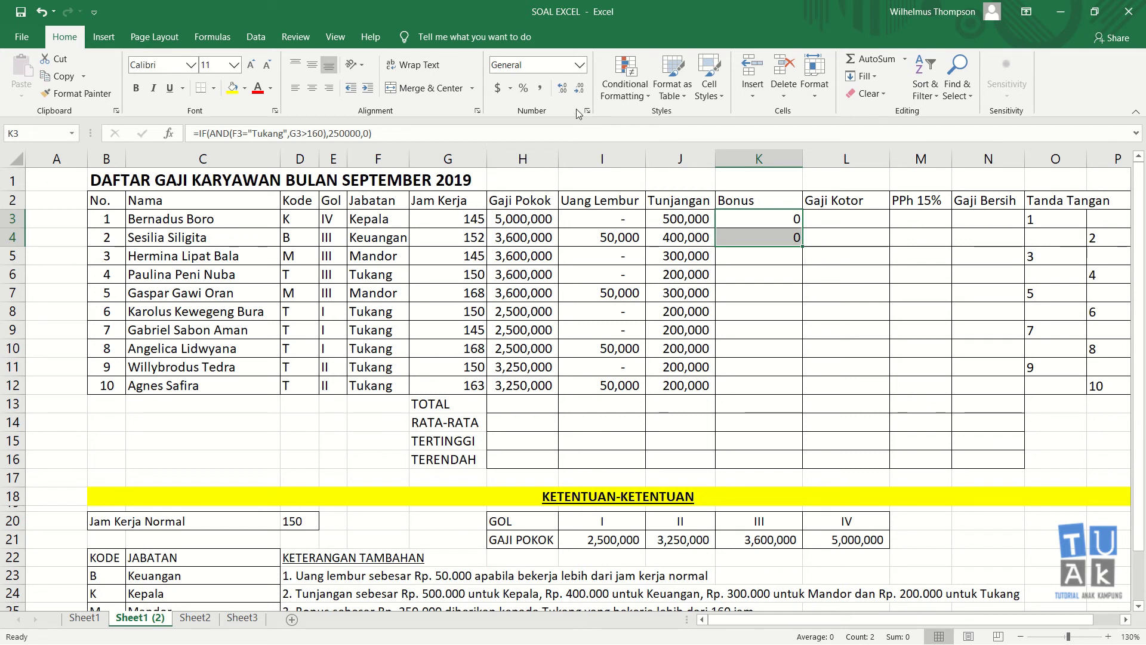
left_click(538, 90)
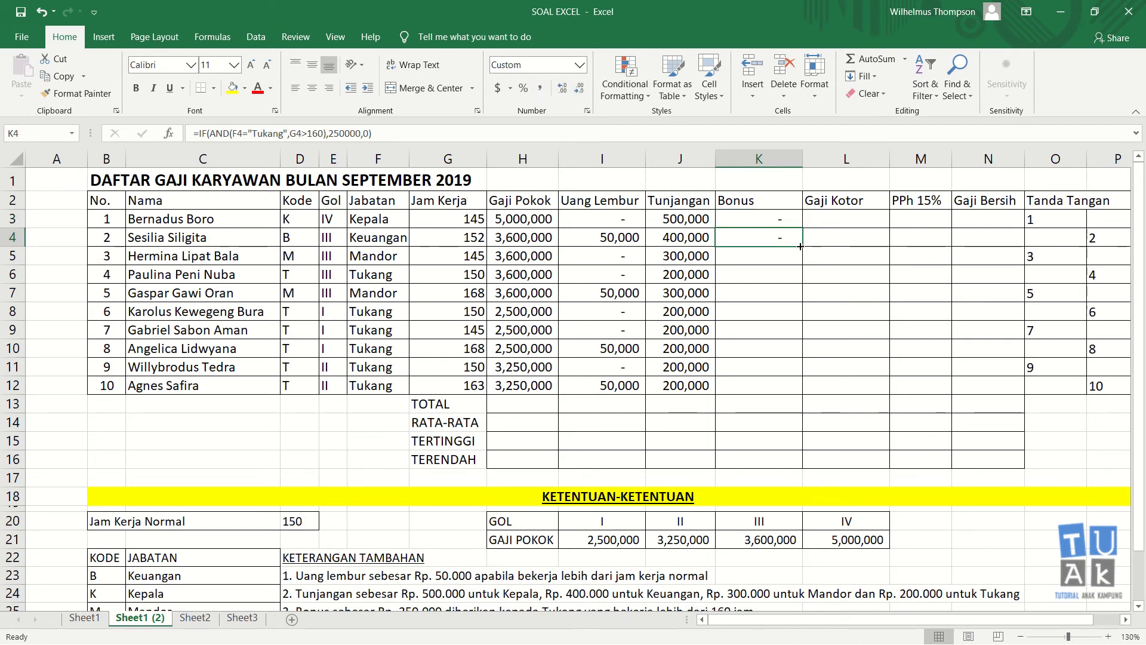
left_click(776, 238)
left_click_drag(803, 246, 792, 398)
left_click(787, 273)
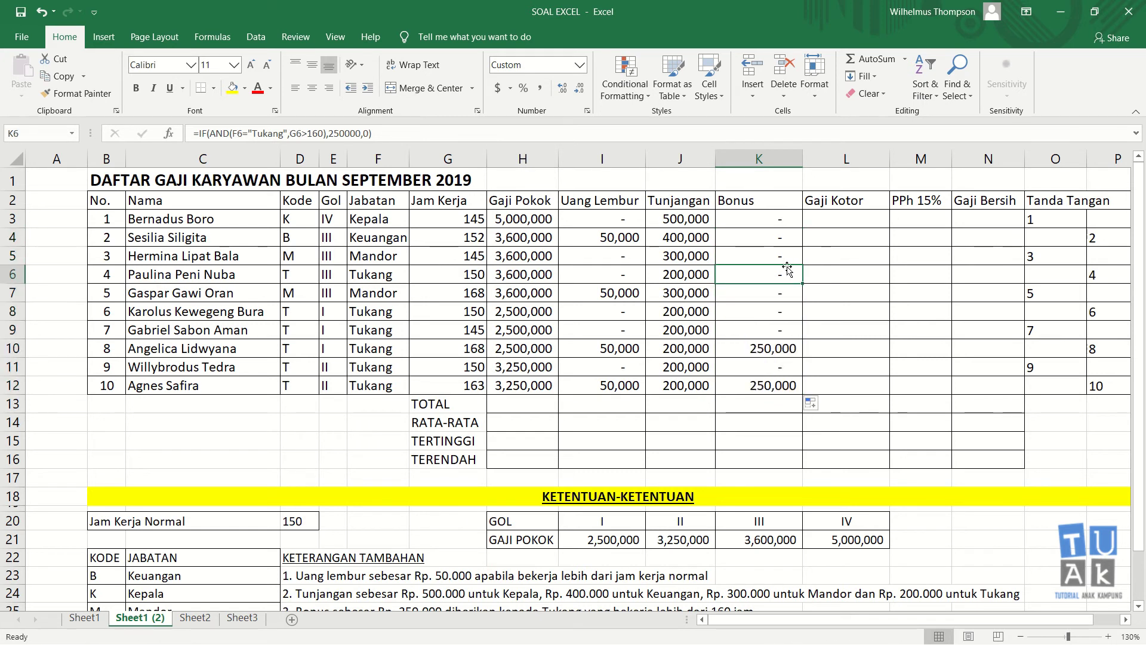
double_click(801, 156)
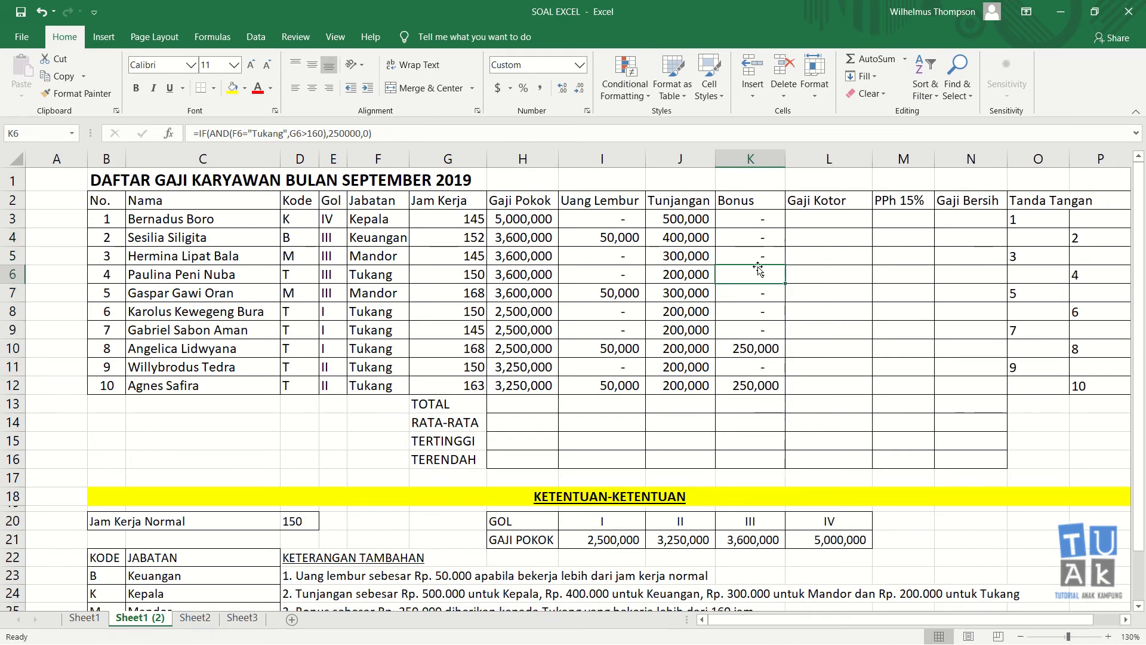
left_click(761, 220)
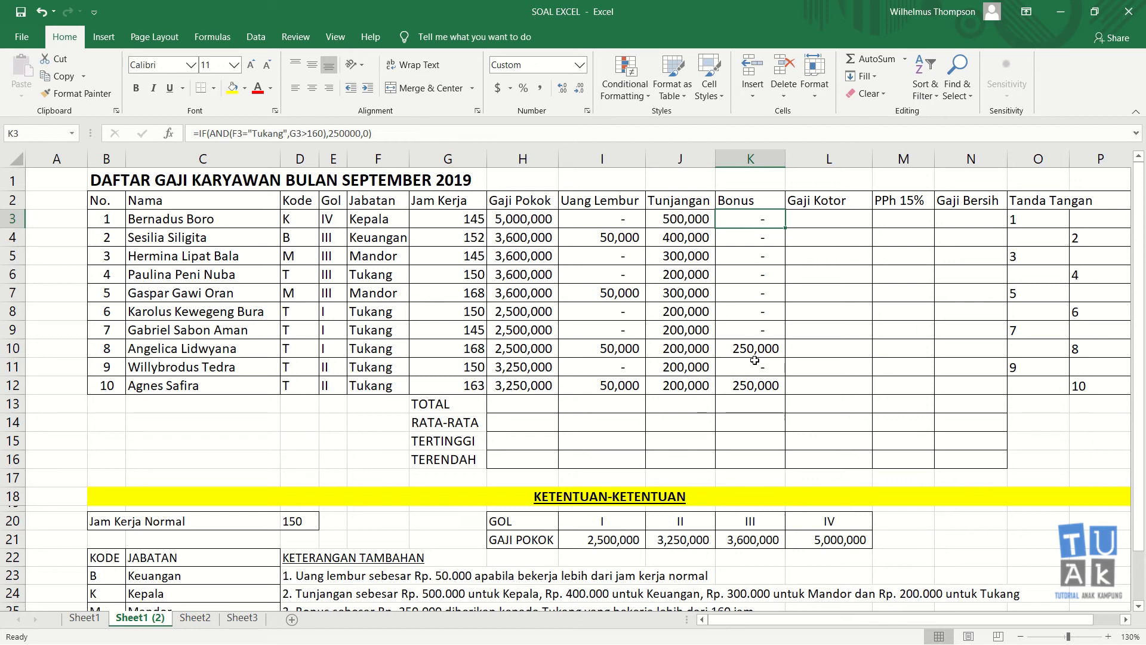
- Enter =SUM(H3:K3) in L3 and fill it down to L12 for Gaji Kotor
left_click(838, 225)
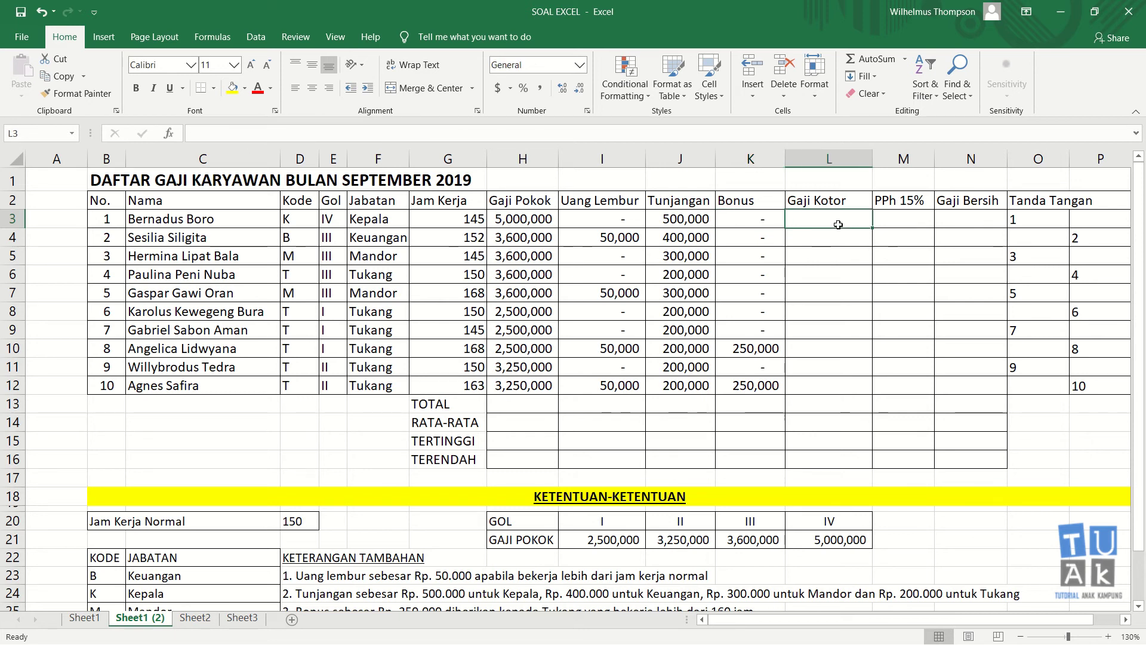
type("=s")
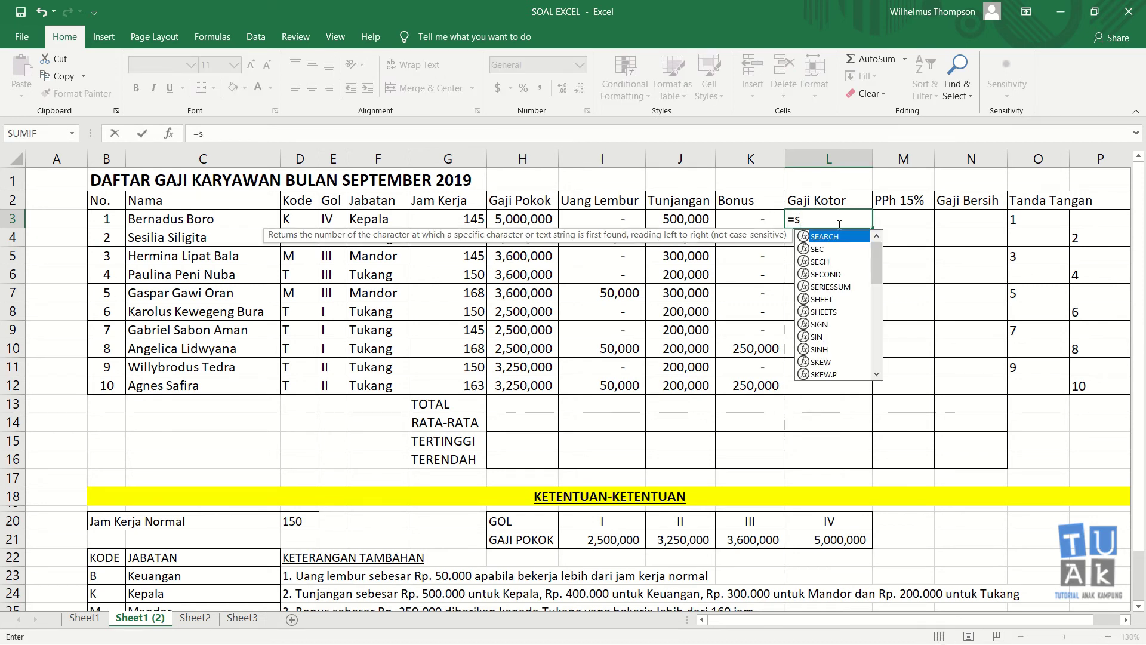
type("um(")
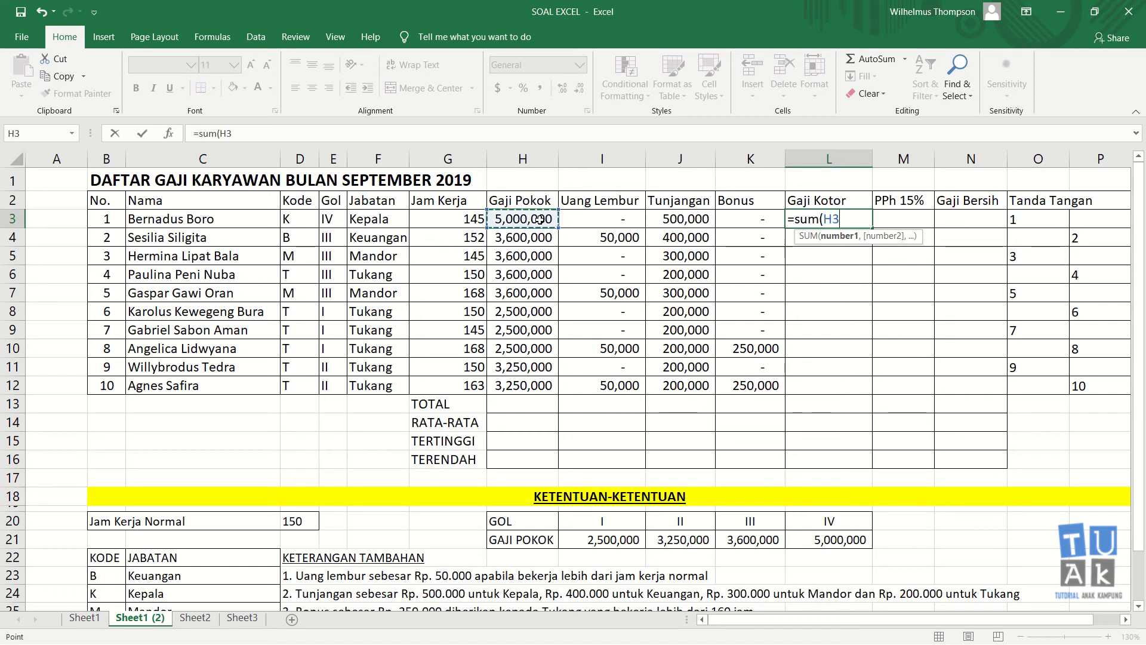
left_click_drag(529, 222, 730, 216)
key("Return")
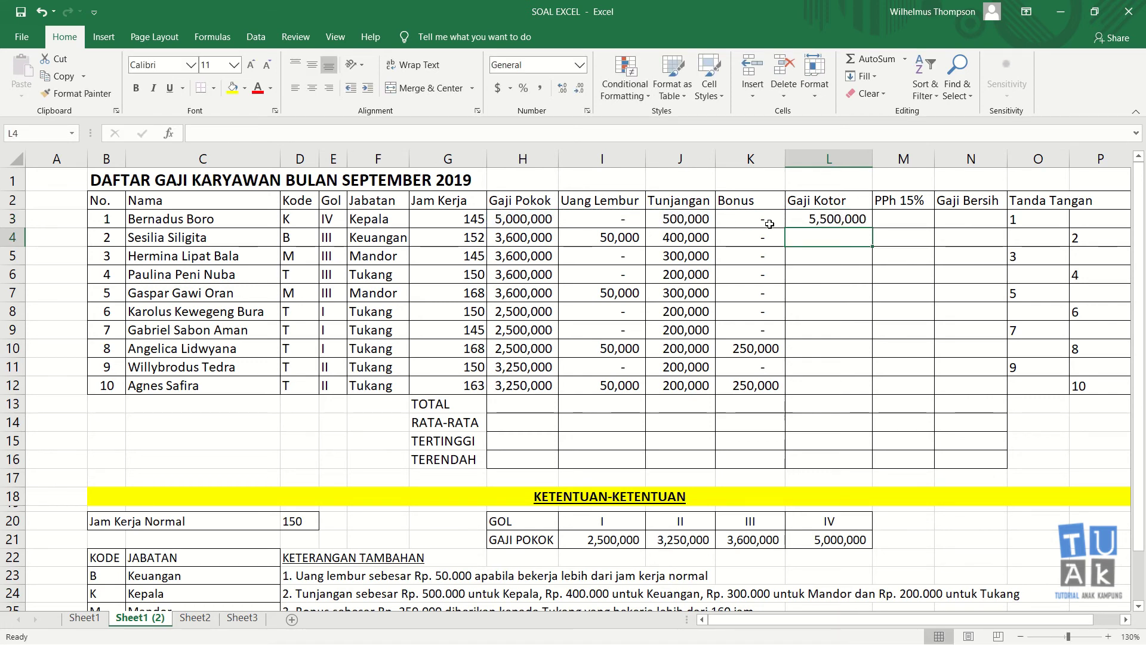
left_click(847, 219)
left_click_drag(871, 228, 871, 393)
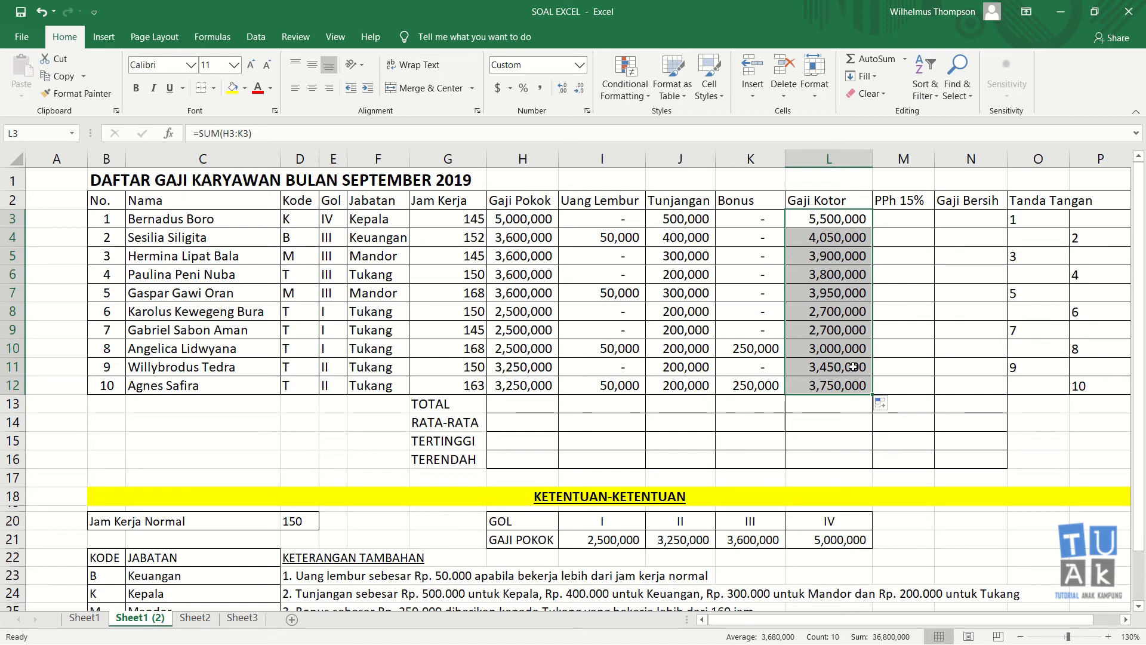
left_click(916, 224)
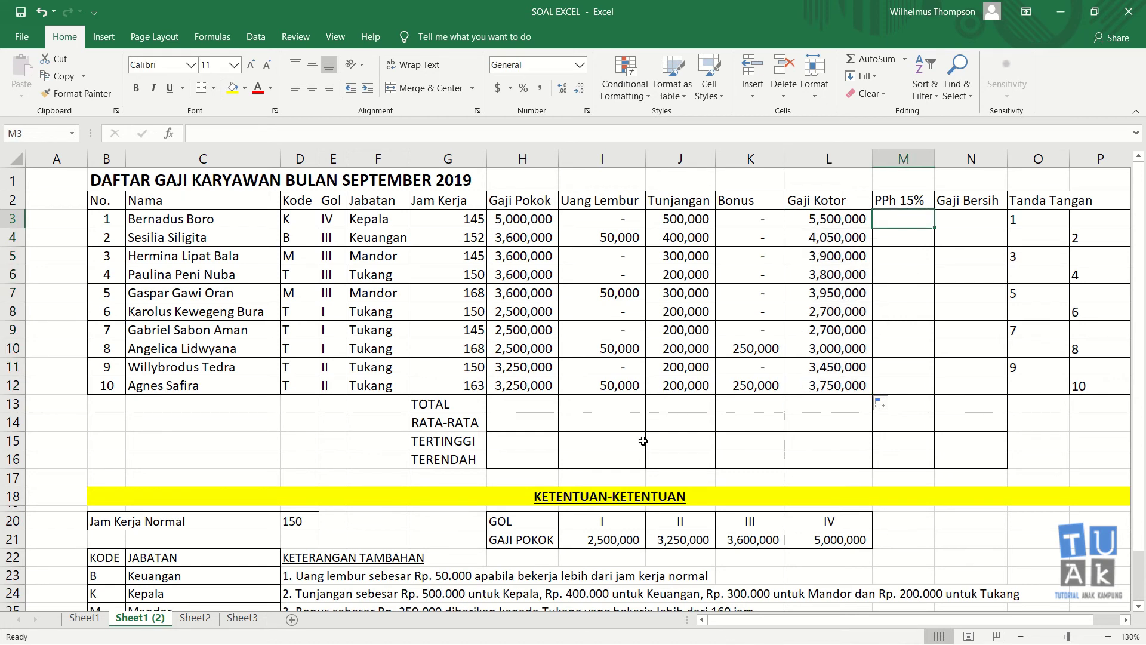
scroll(558, 474, "down", 1)
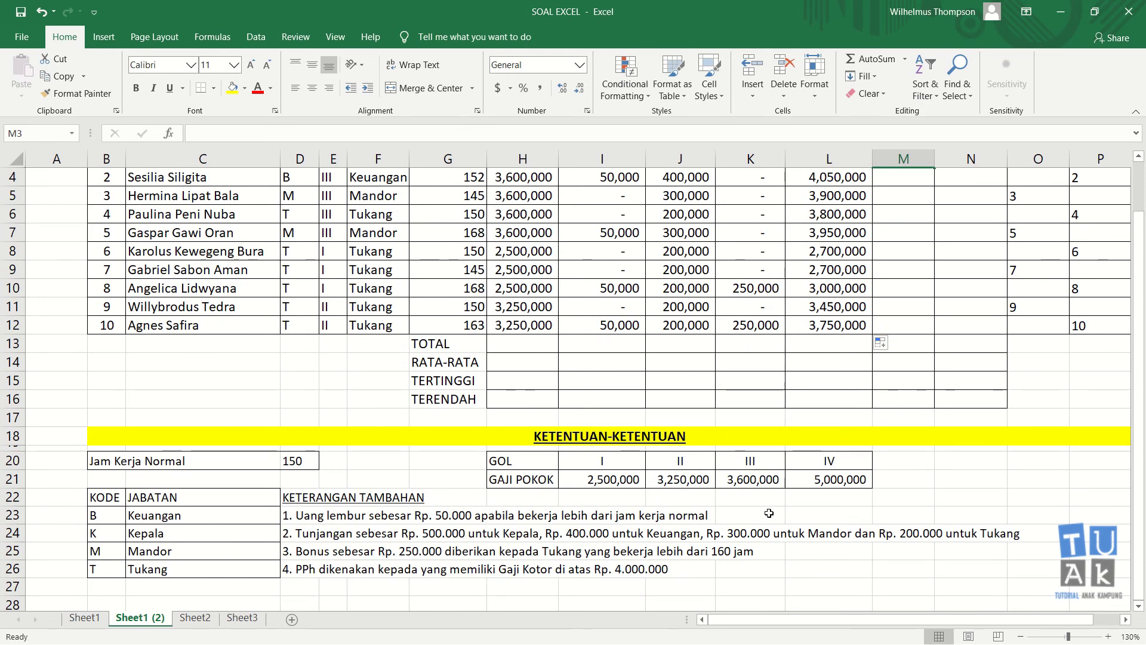
scroll(910, 276, "up", 1)
left_click(910, 239)
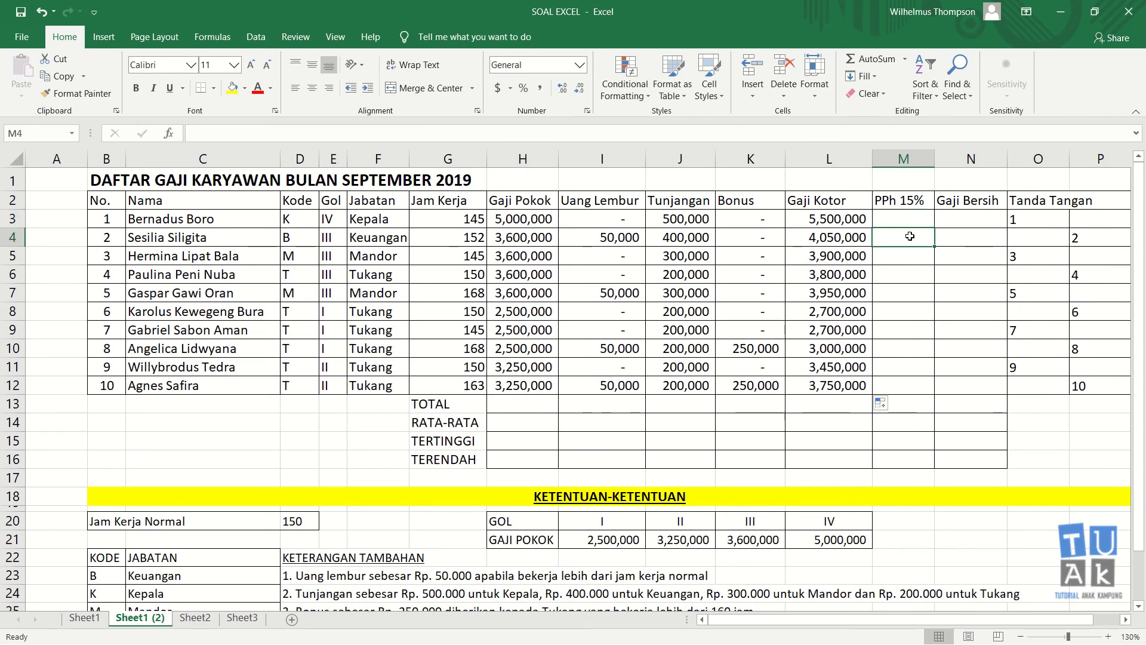
left_click(910, 219)
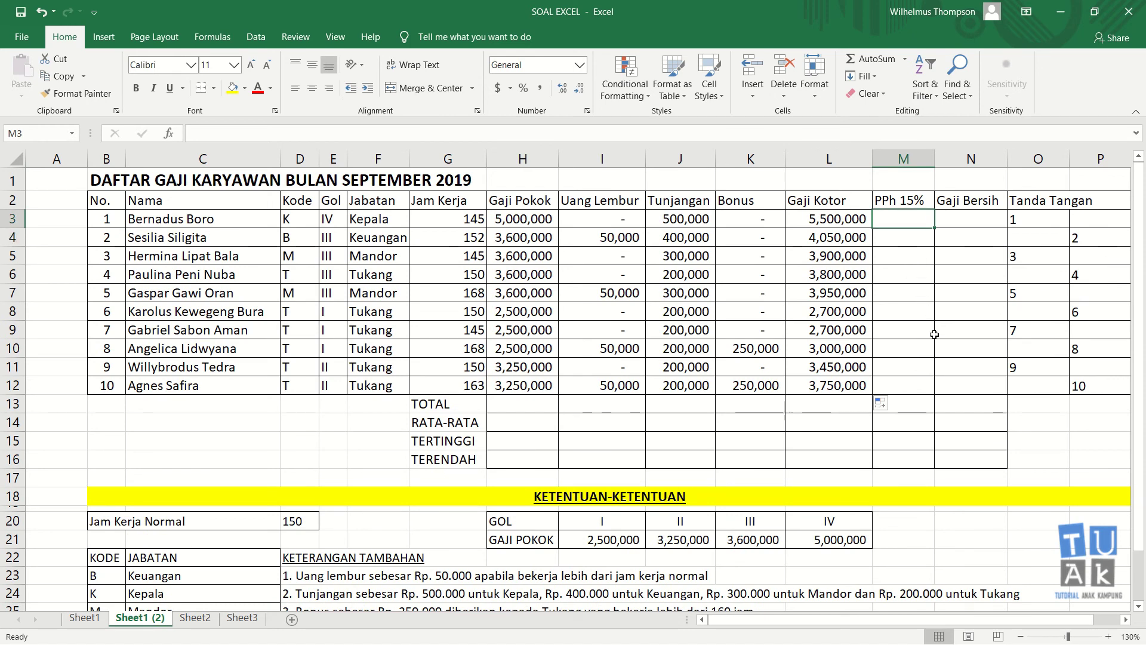
- Enter =IF(L3>4000000,15%*L3,0) in M3, giving 825000 for the first employee
type("=")
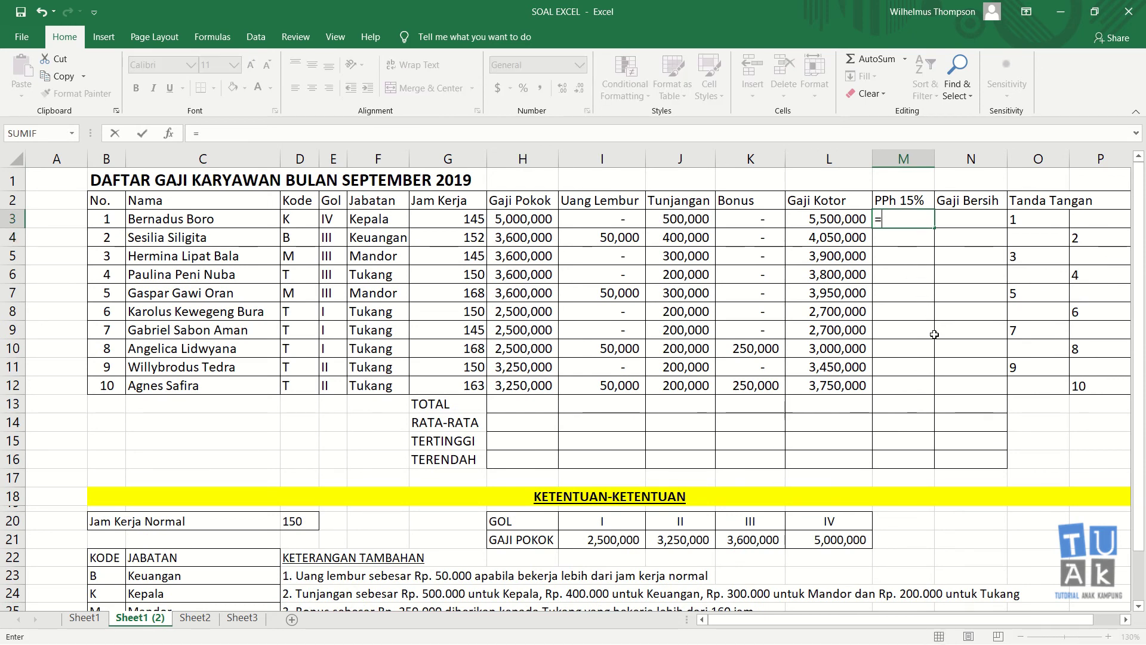
type("if")
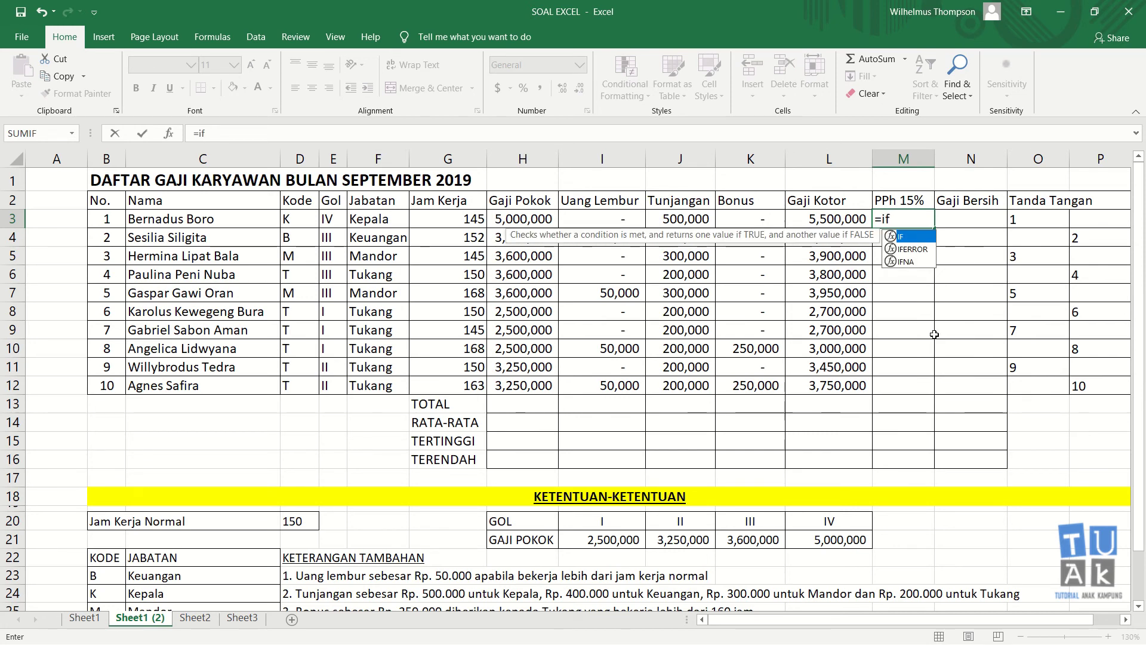
type("(")
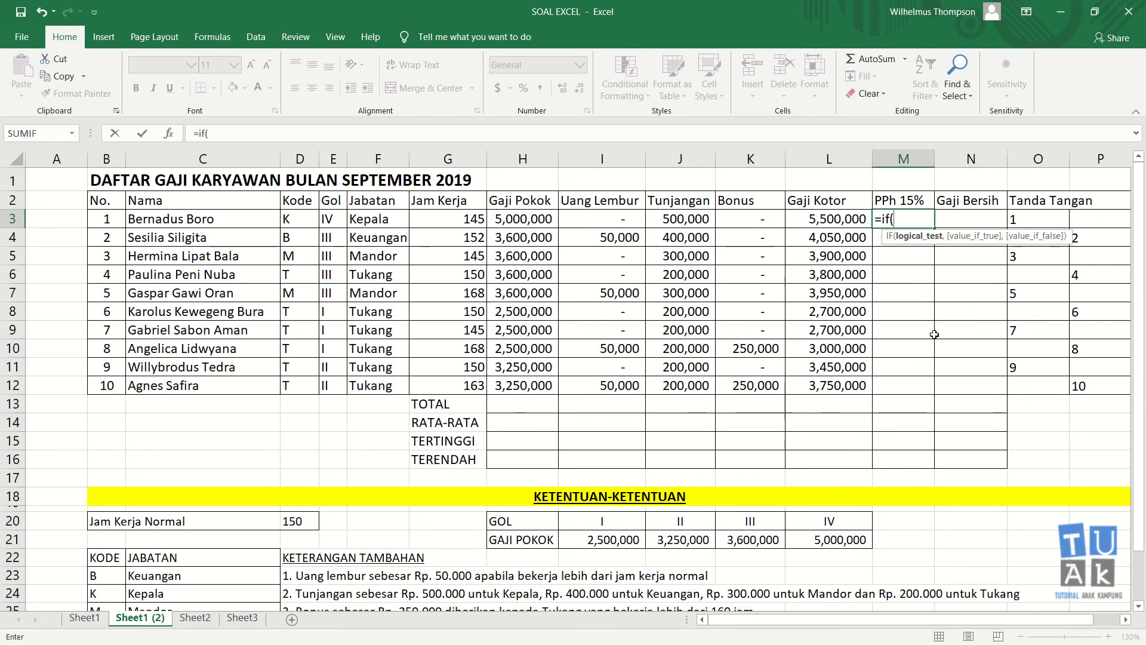
left_click(839, 220)
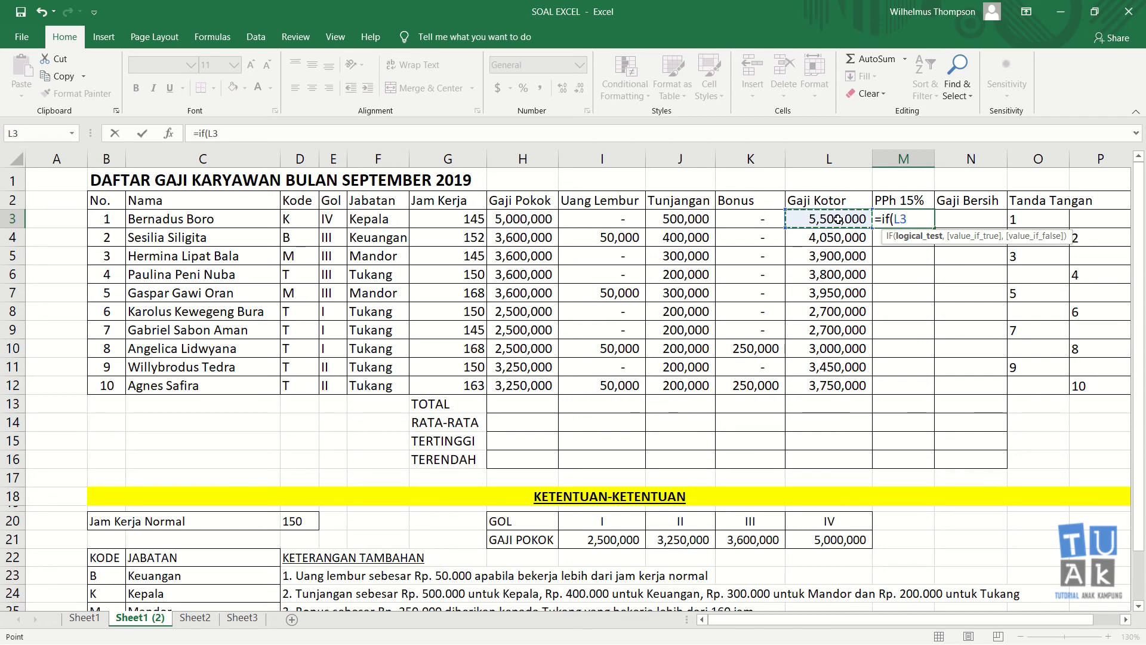
type(">400")
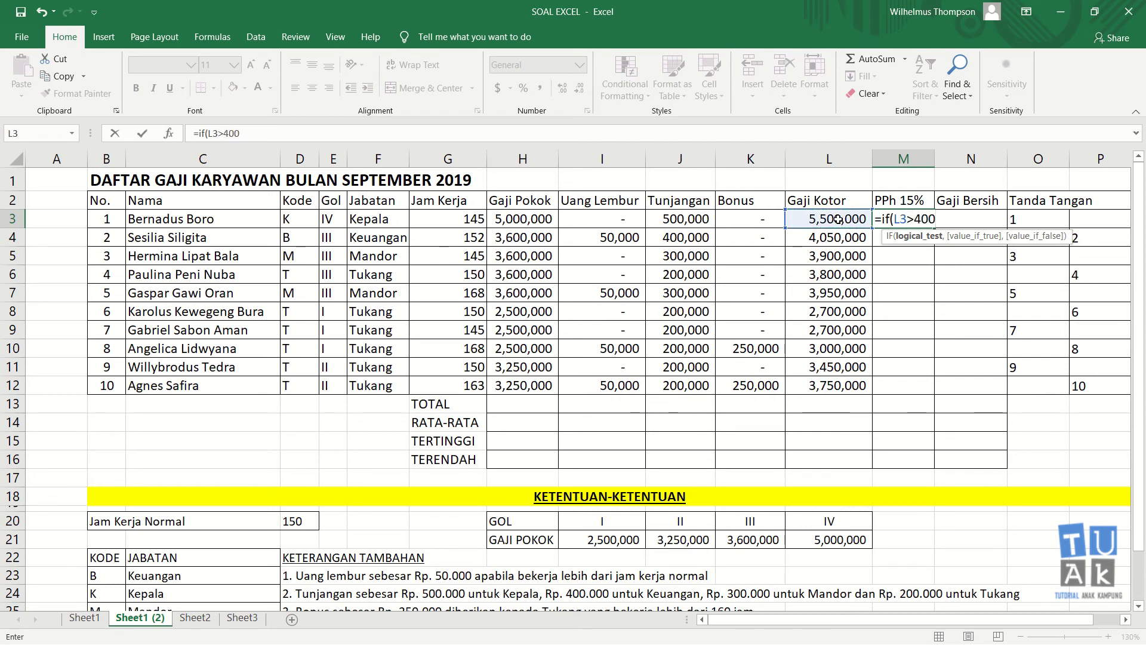
type("0000")
type(",")
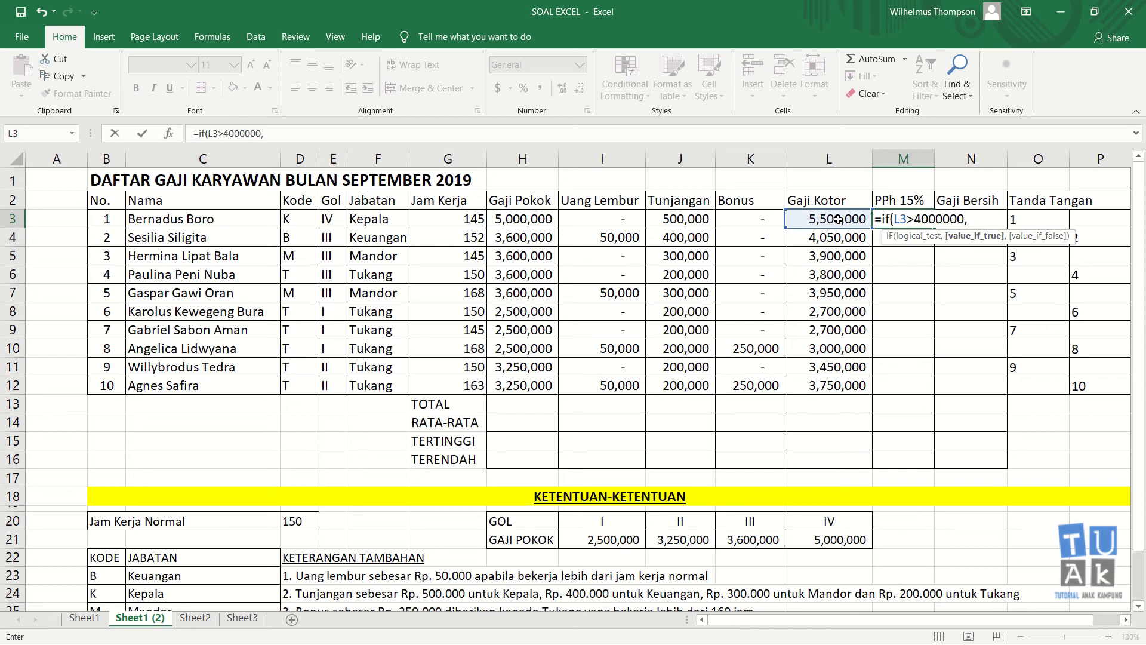
type("1")
type("5%*")
left_click(835, 219)
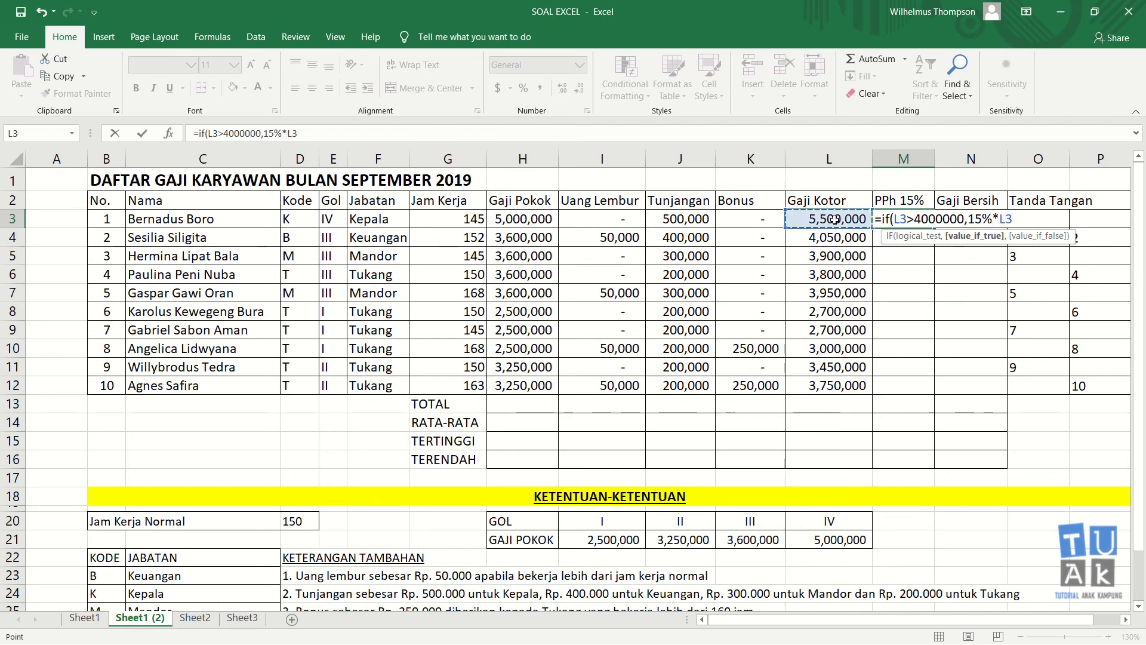
type(",0")
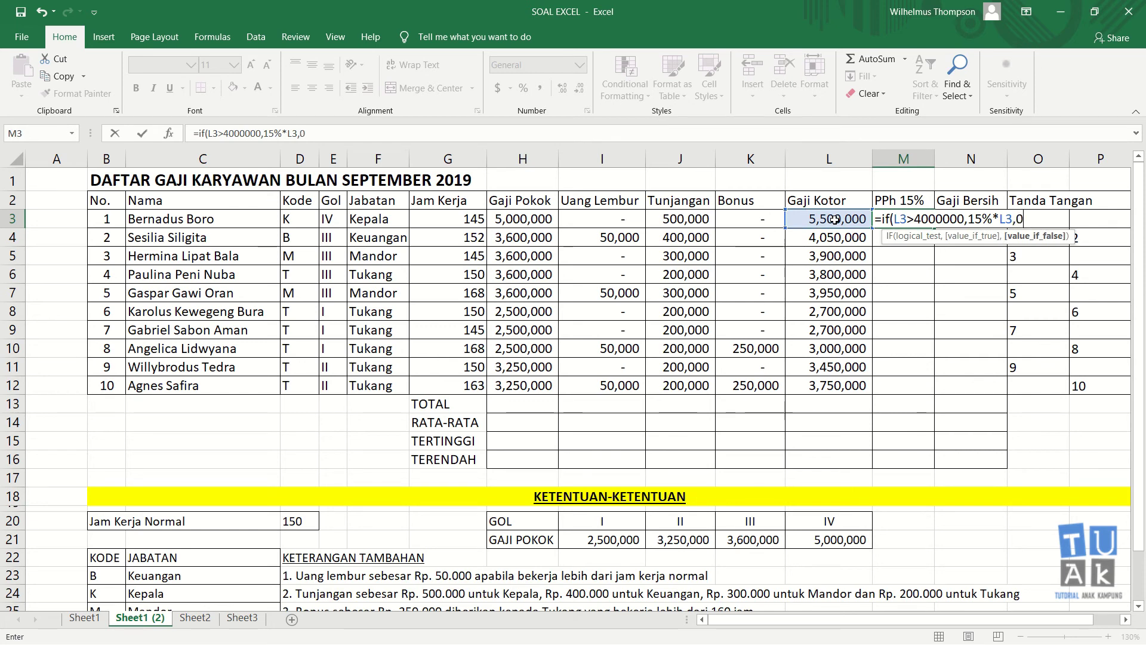
key("Return")
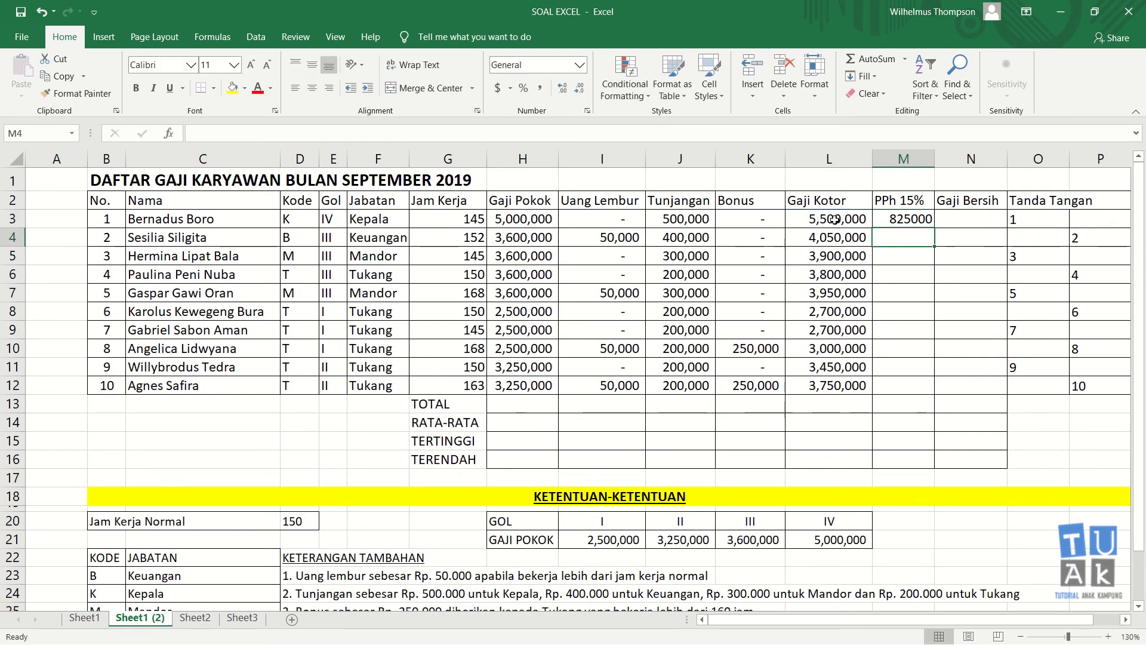
left_click(893, 222)
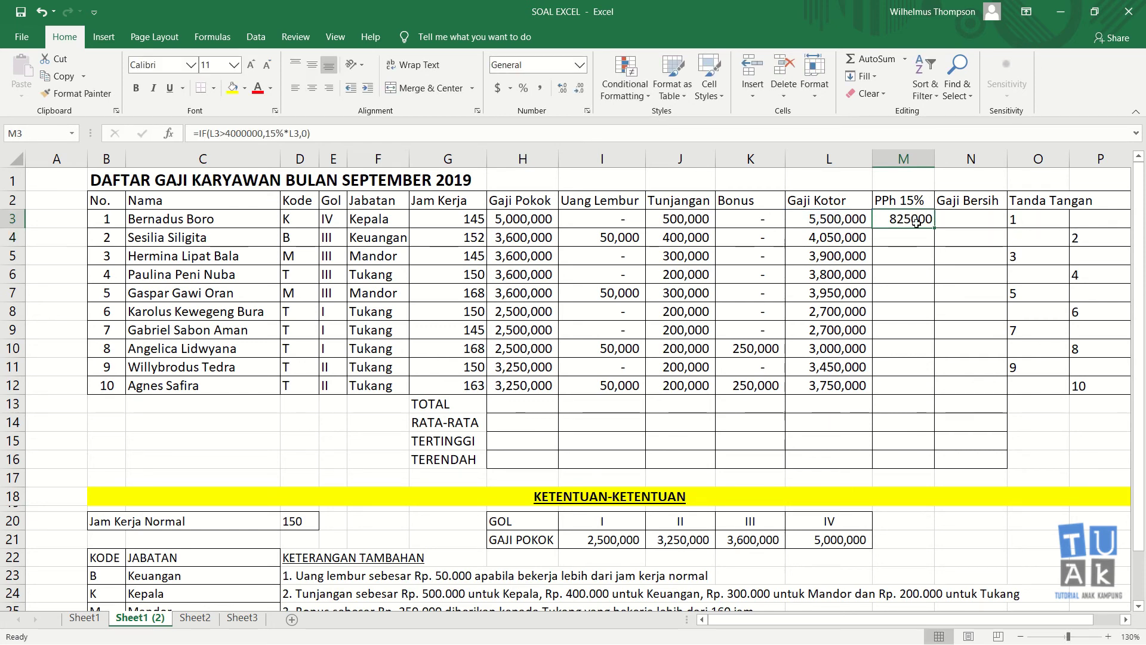
left_click(191, 217)
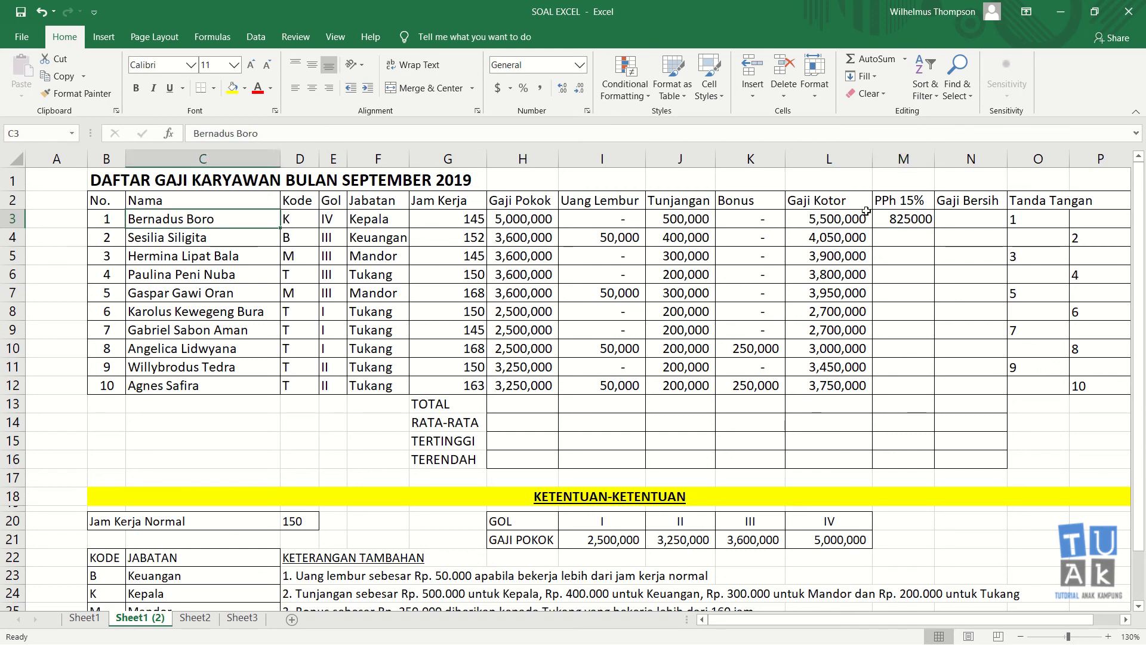
left_click(911, 218)
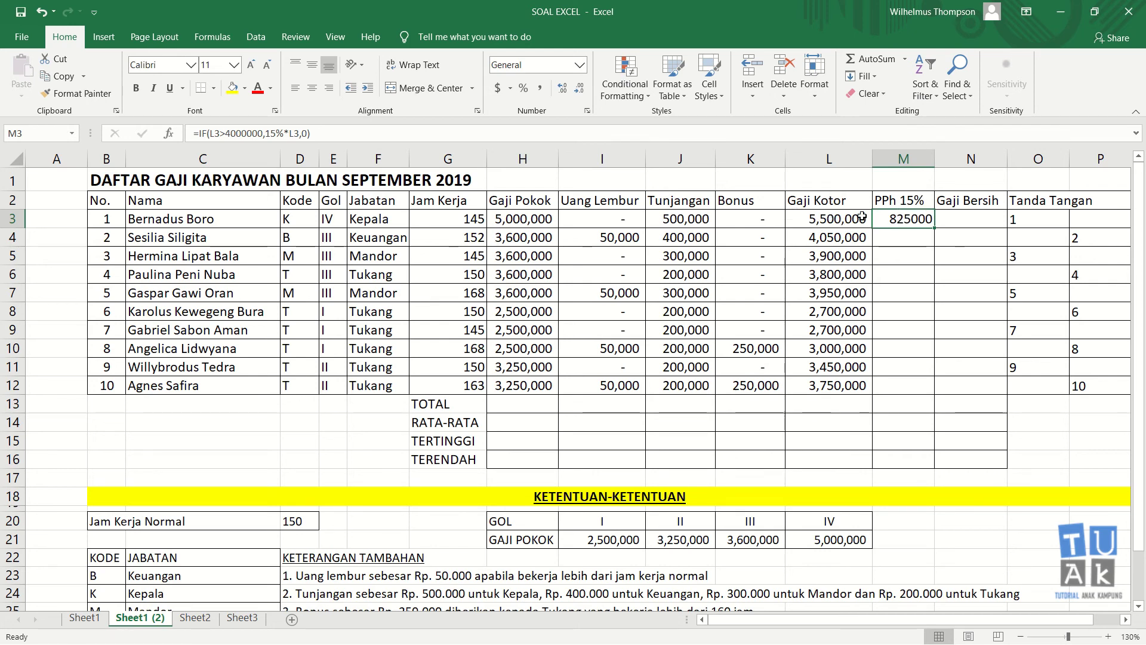
- Enter =IF(L4>4000000,15%*L4,0) in M4 and fill it down to M12
left_click(922, 234)
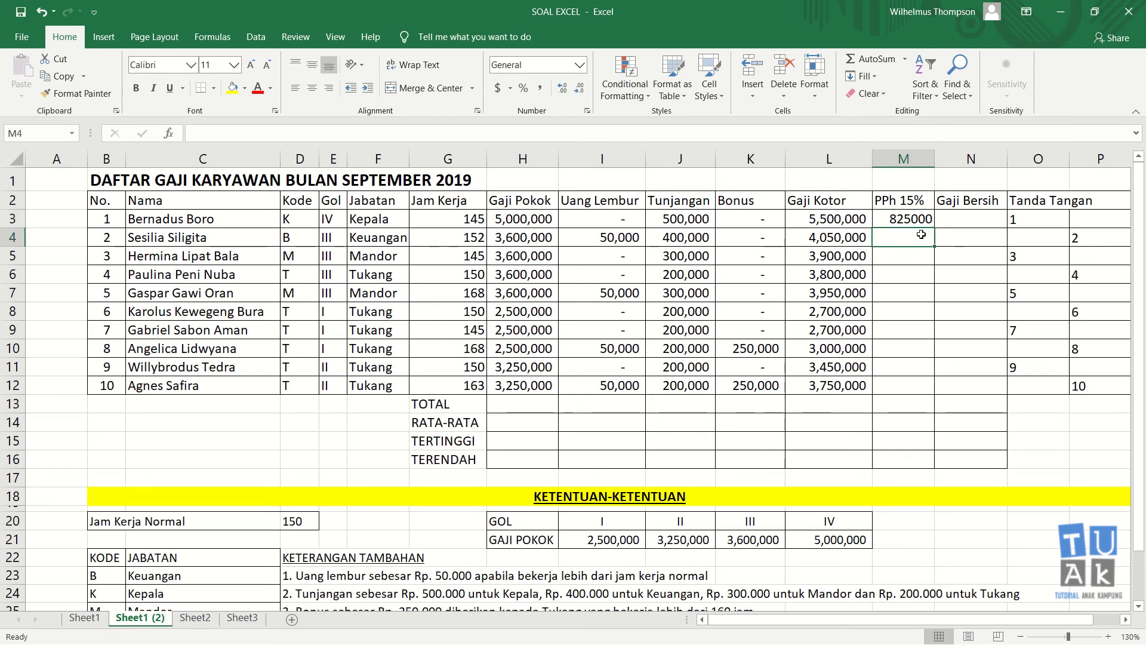
type("=")
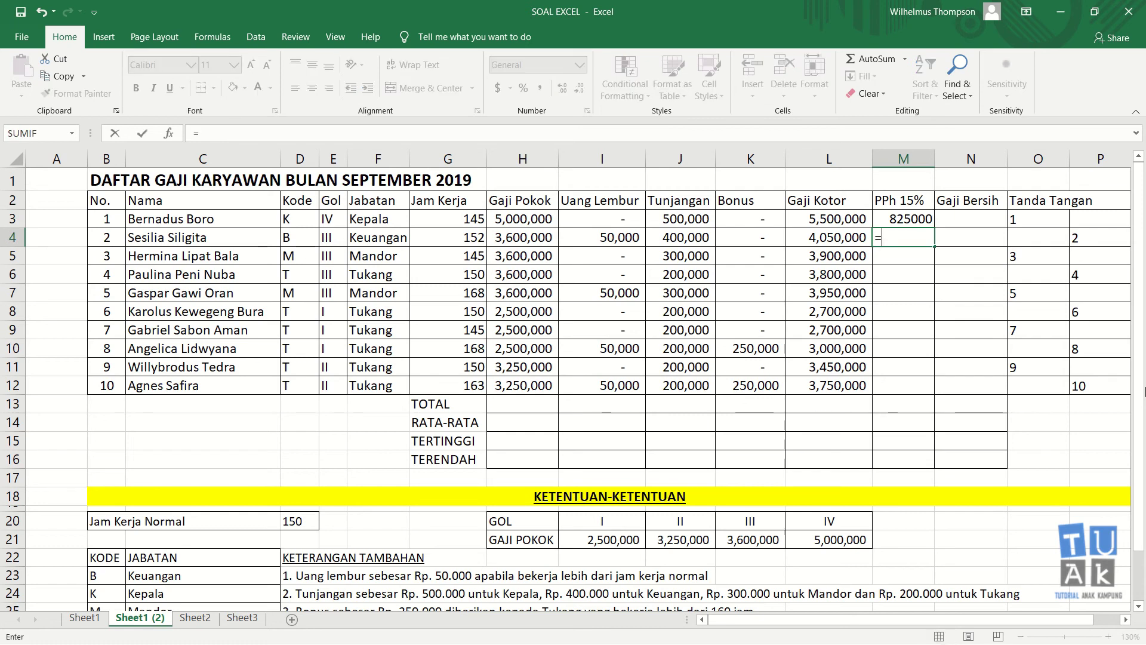
type("if(")
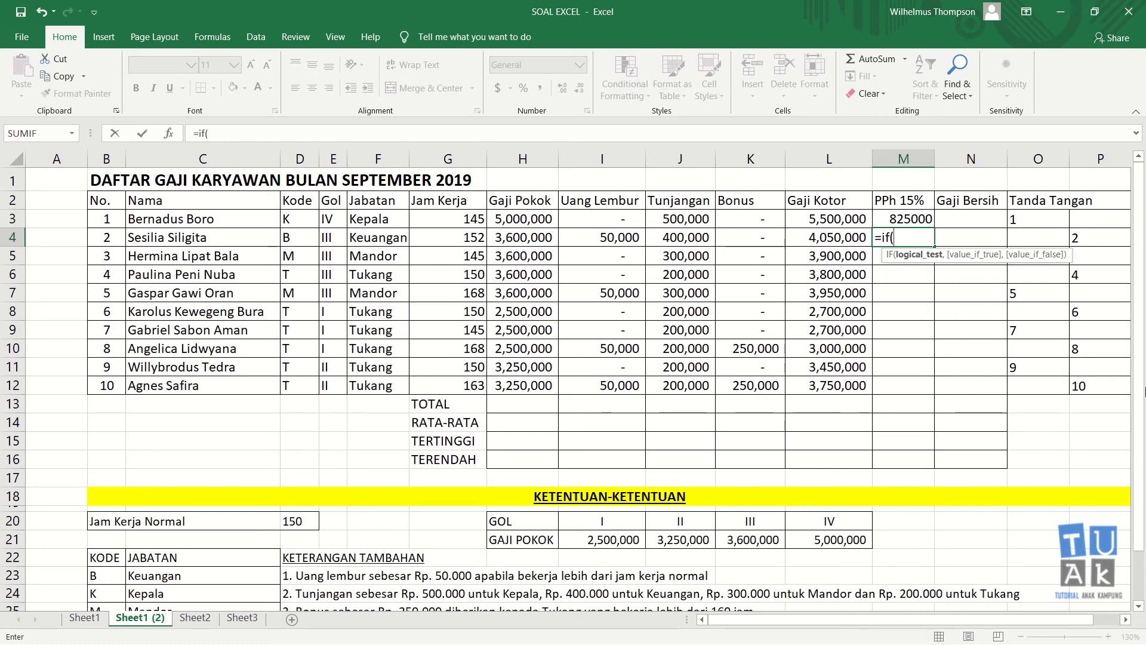
key("Left")
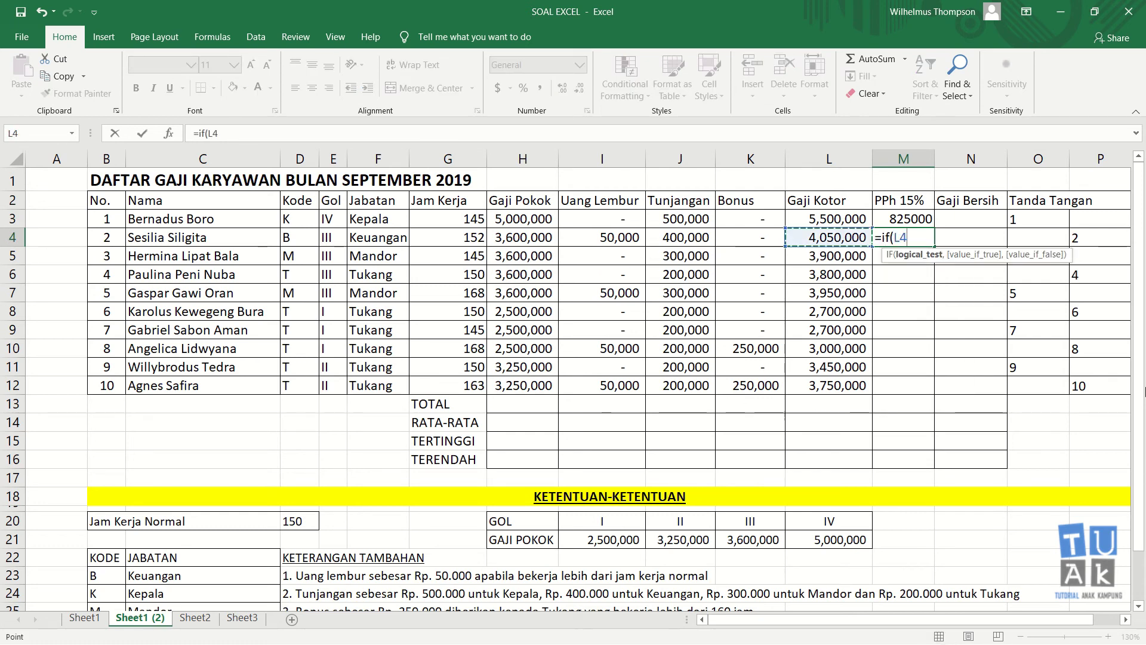
type(">")
type("40000")
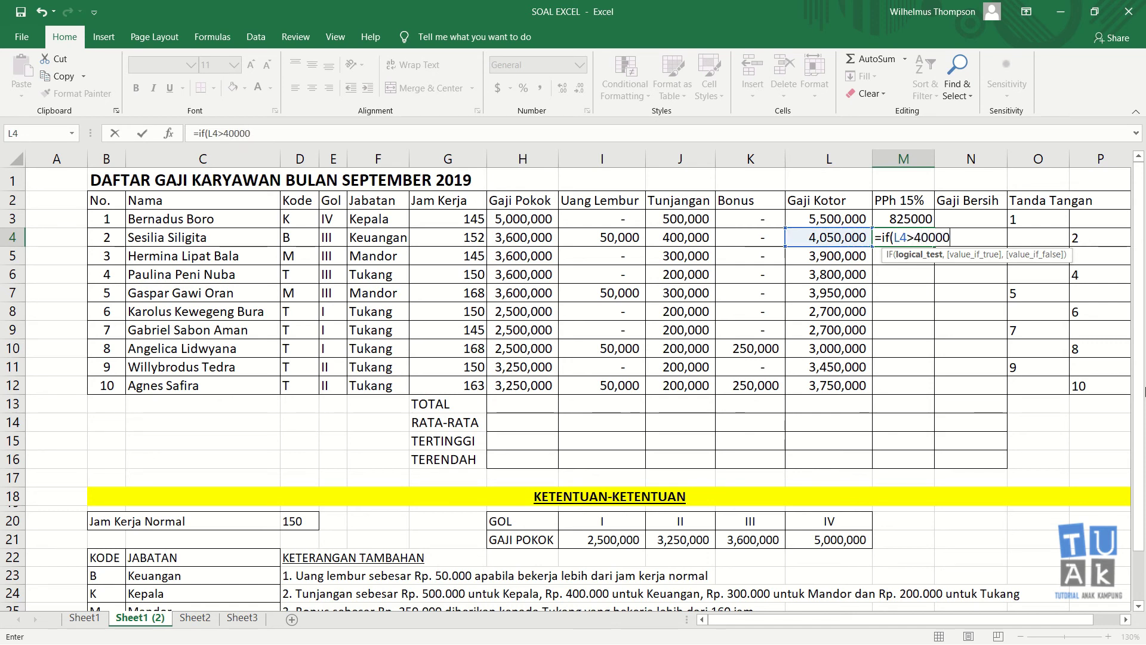
type("00,15")
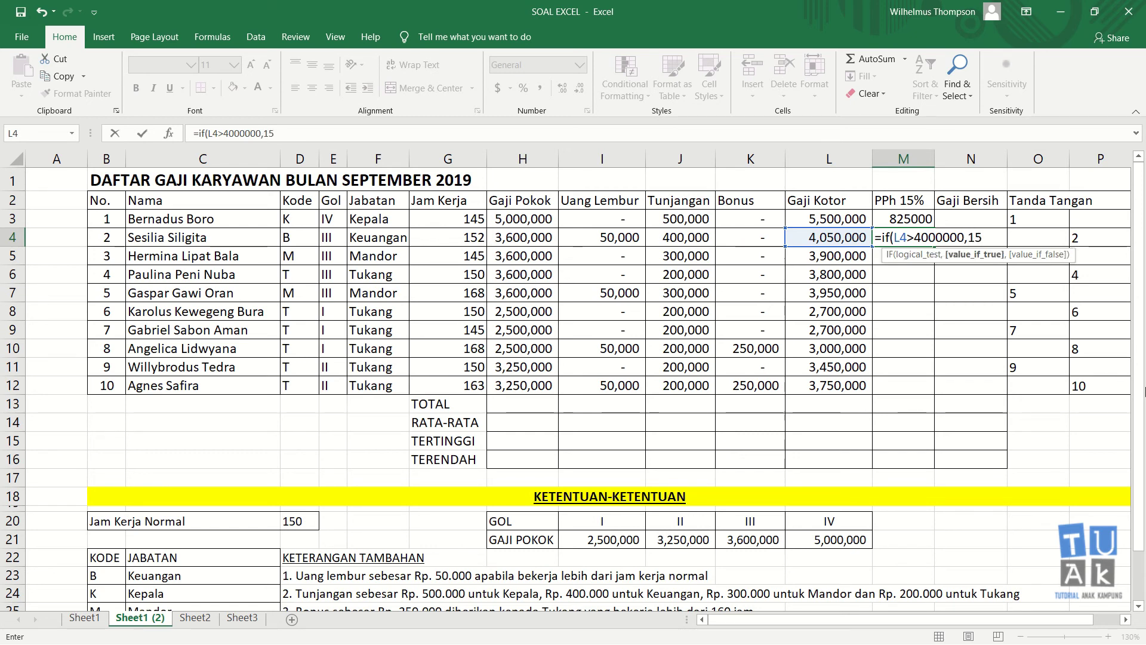
type("%*")
key("Left")
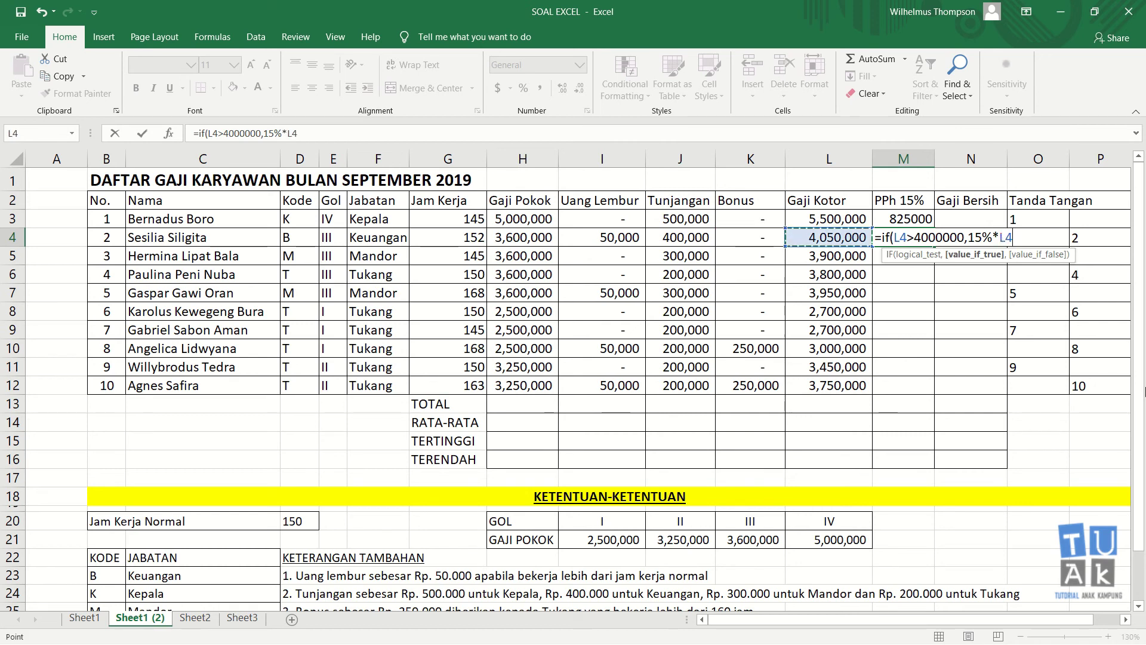
type(",")
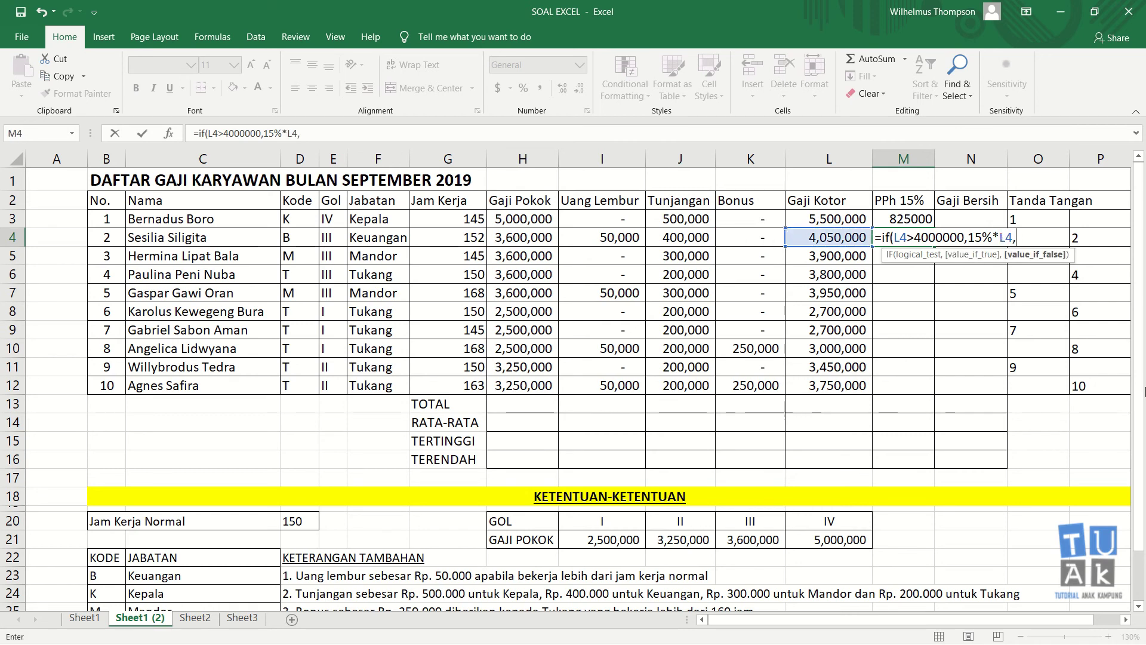
type("0)")
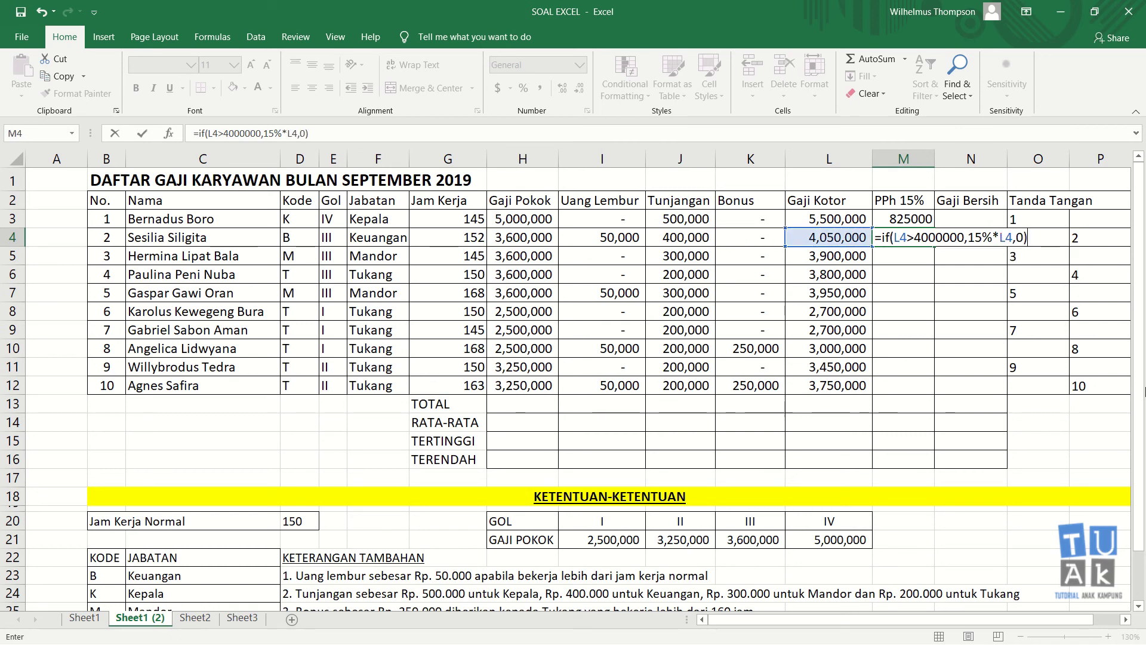
key("Return")
key("Up")
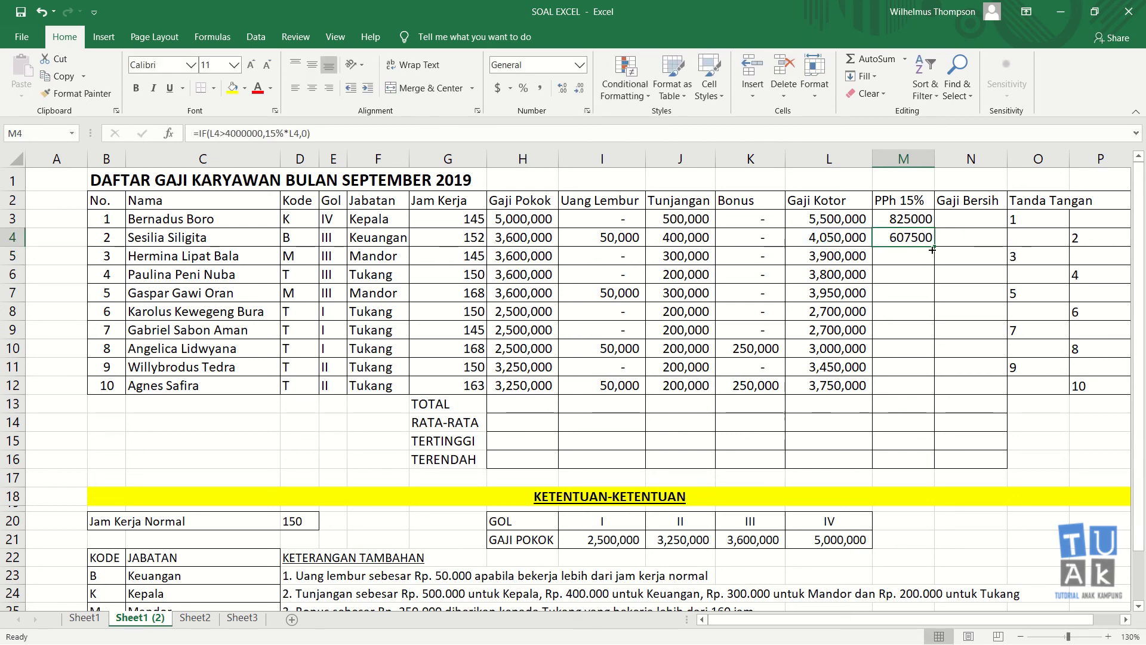
left_click_drag(935, 246, 931, 387)
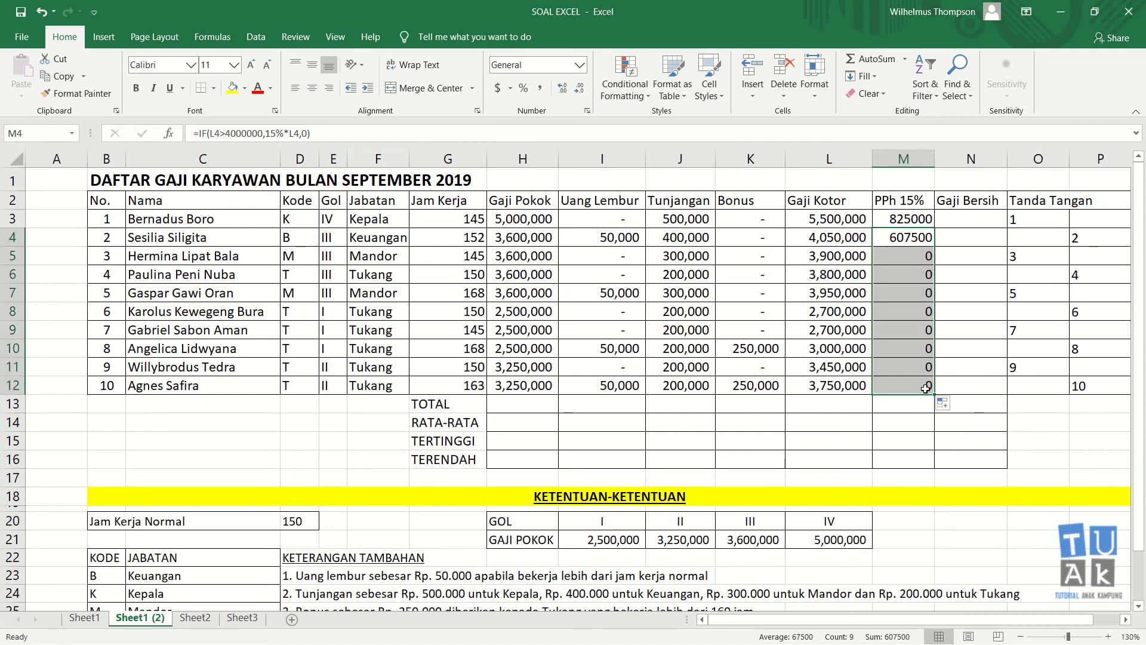
left_click(924, 307)
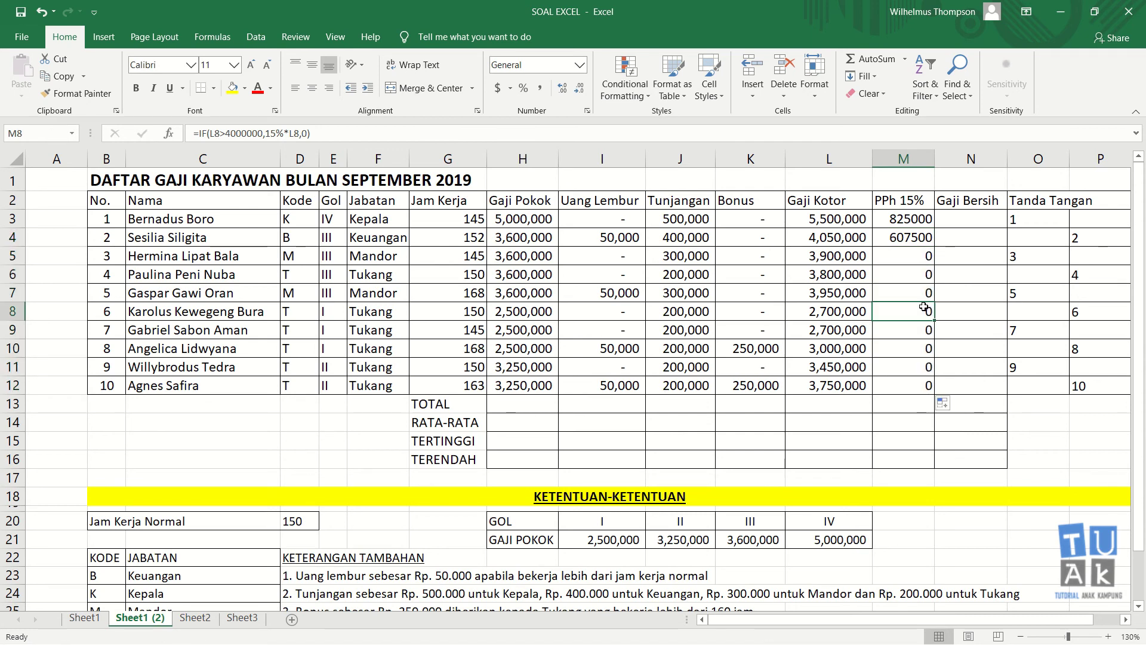
left_click(148, 255)
left_click(816, 256)
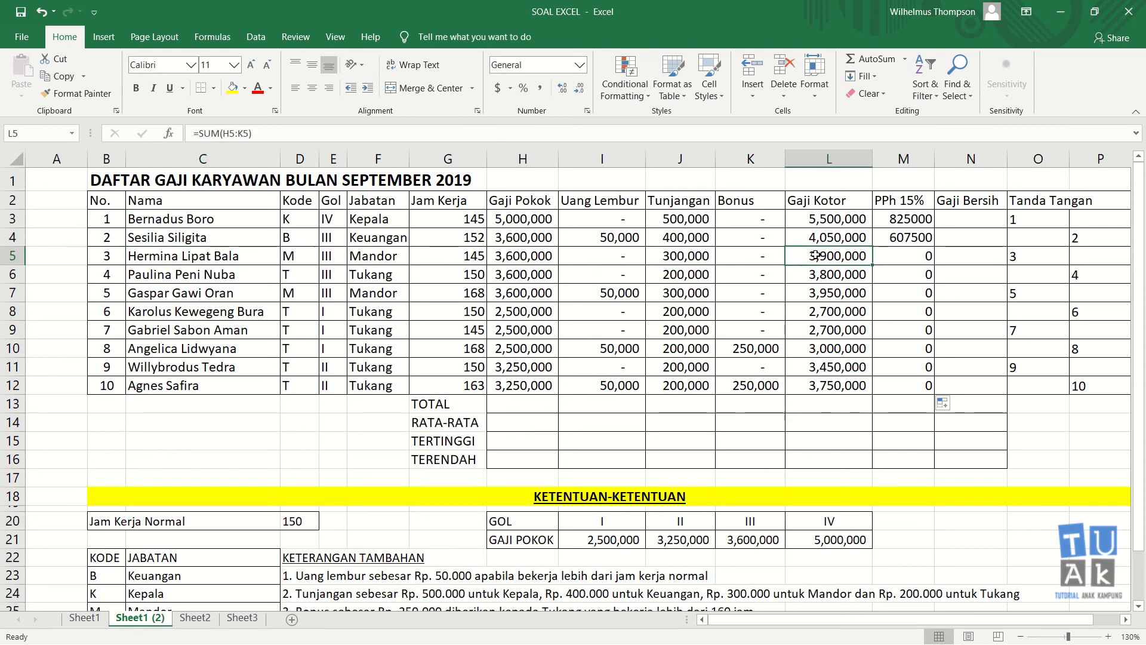
left_click(183, 386)
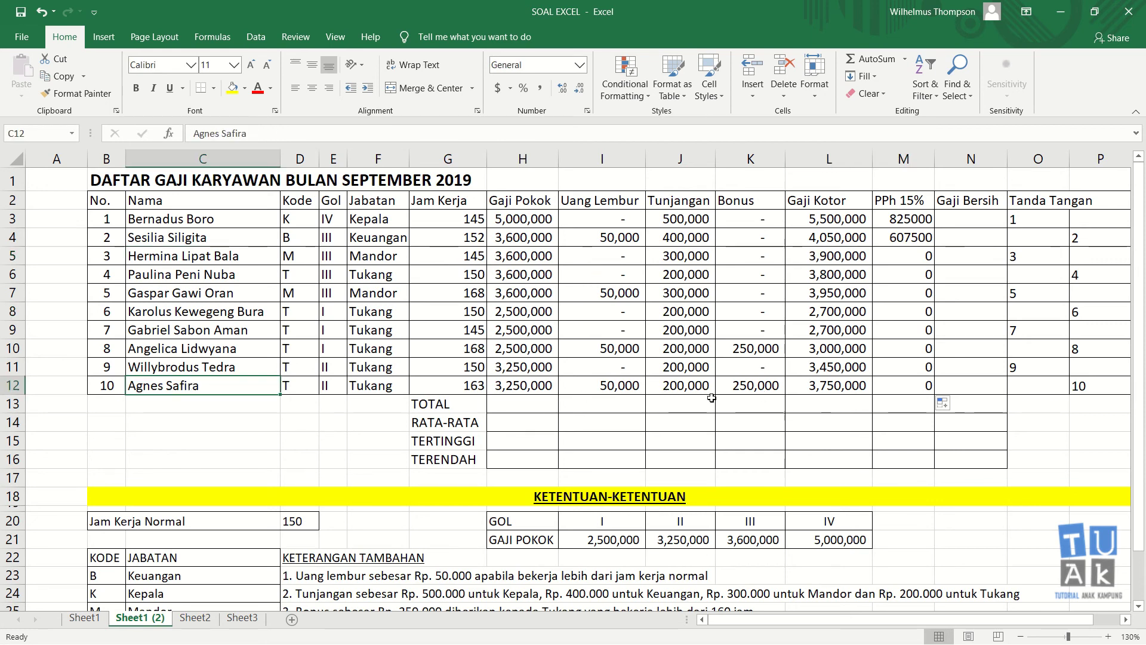
left_click(817, 383)
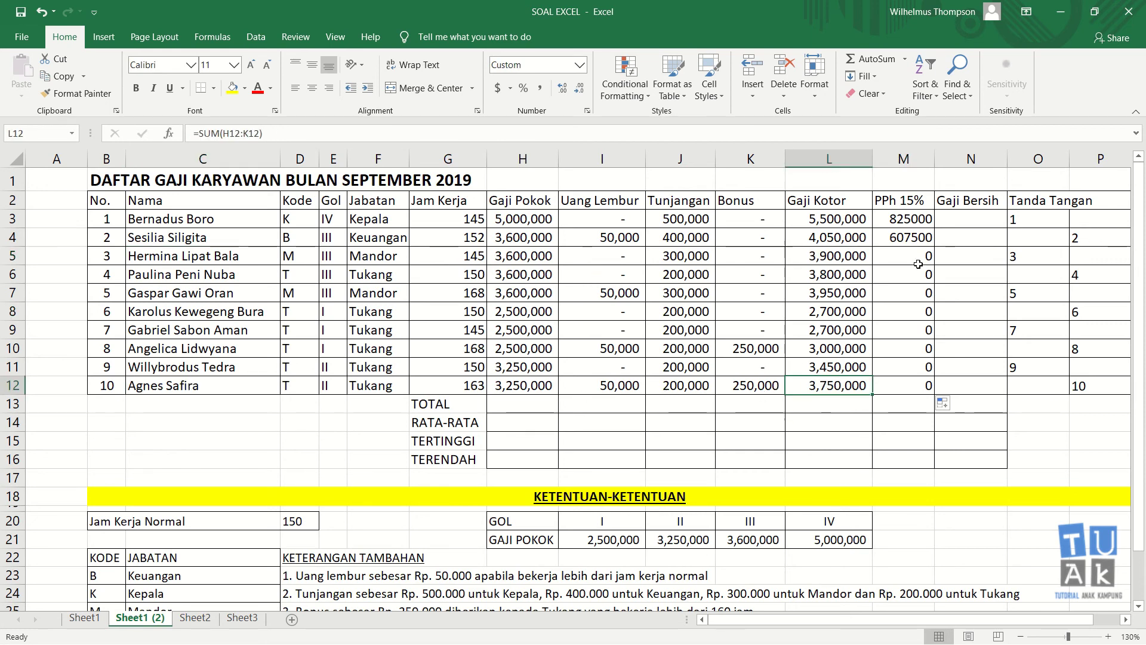
left_click_drag(864, 257, 864, 385)
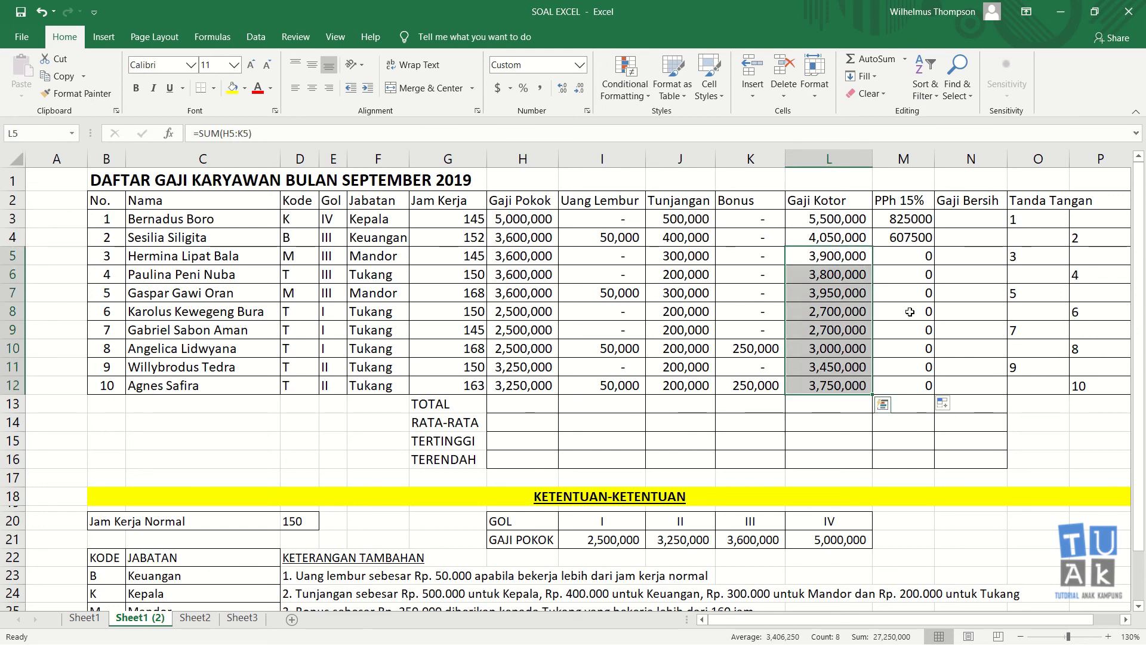
left_click(918, 256)
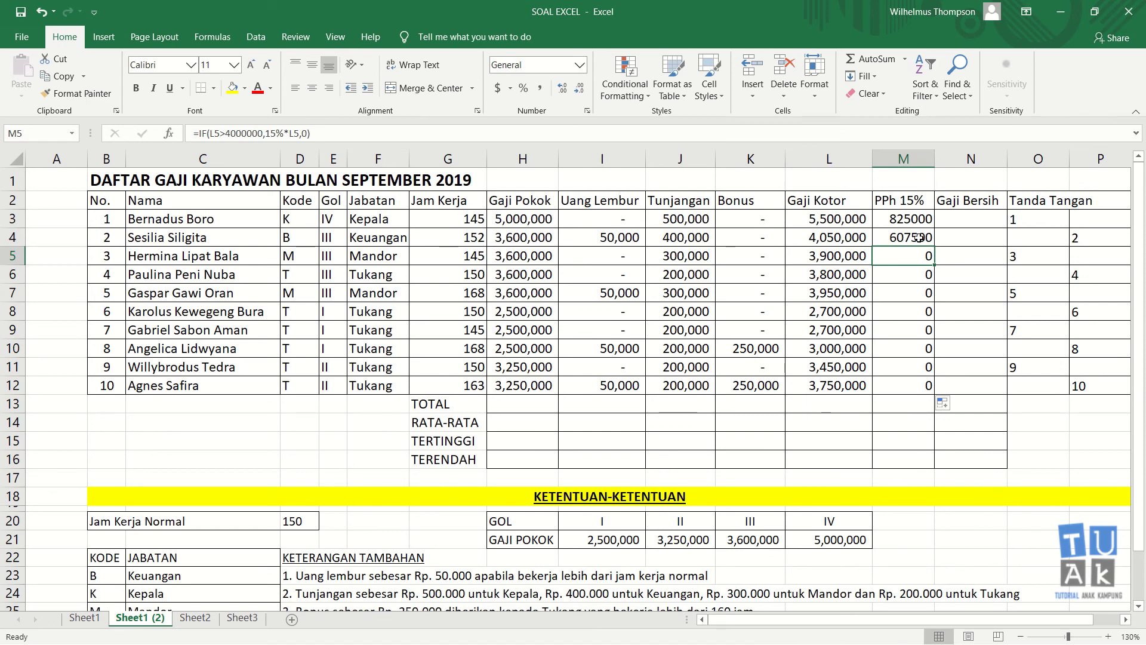
left_click_drag(919, 238, 921, 221)
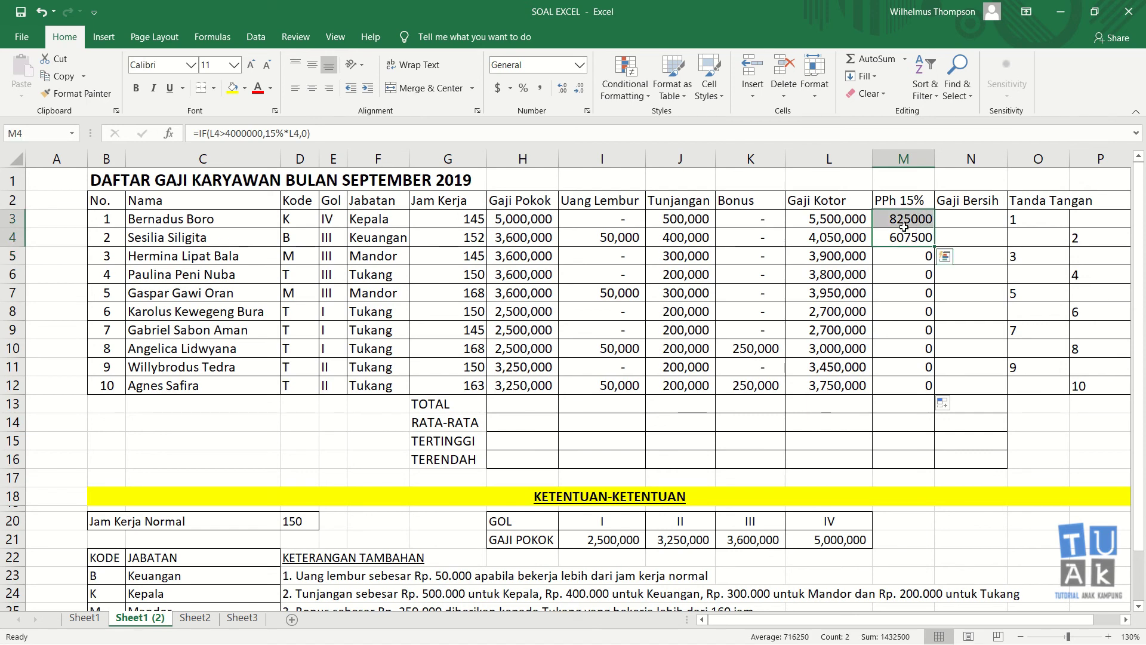
left_click(188, 219)
left_click(188, 235)
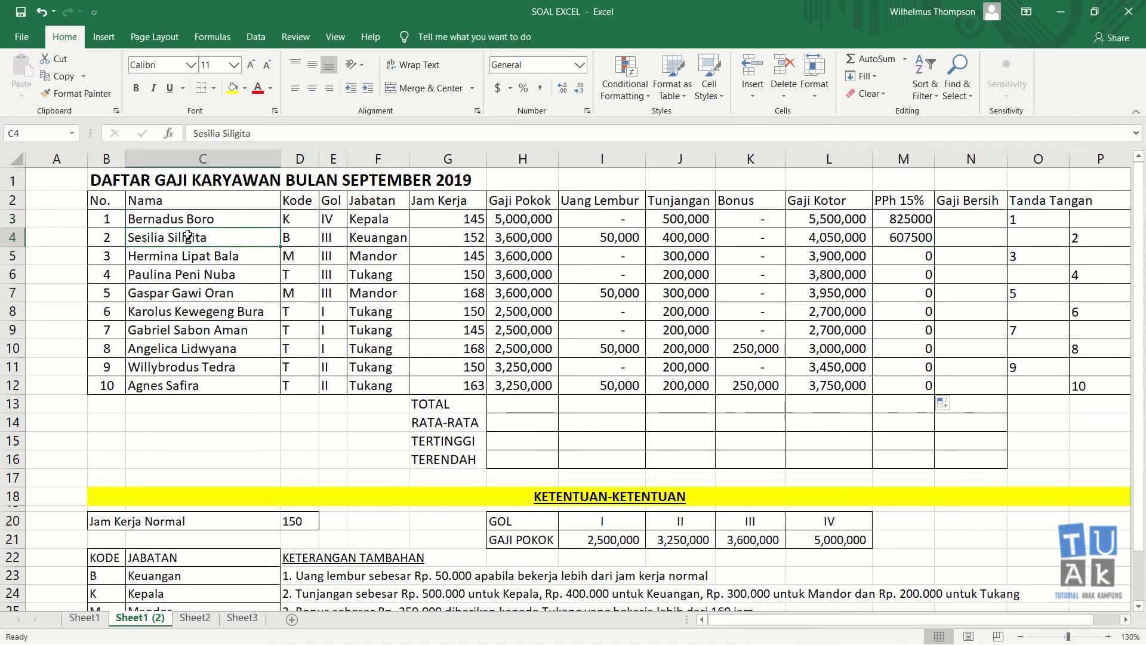
left_click(897, 222)
left_click(969, 225)
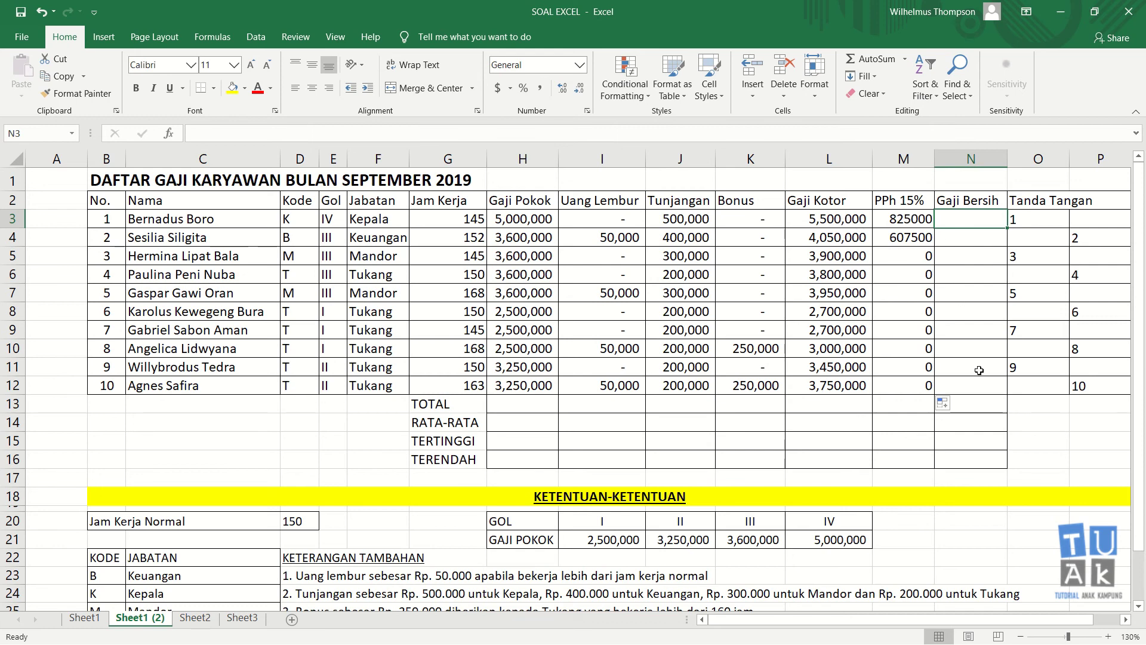
- Enter =L3-M3 in N3 and fill it down to N12
type("=")
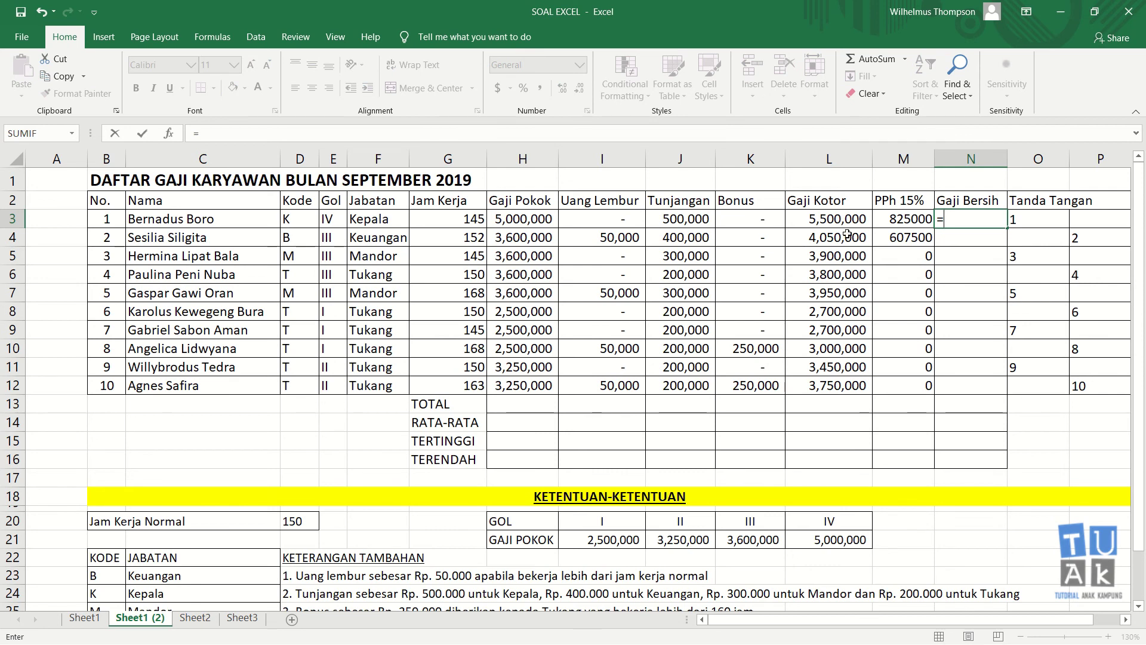
left_click(842, 226)
type("-")
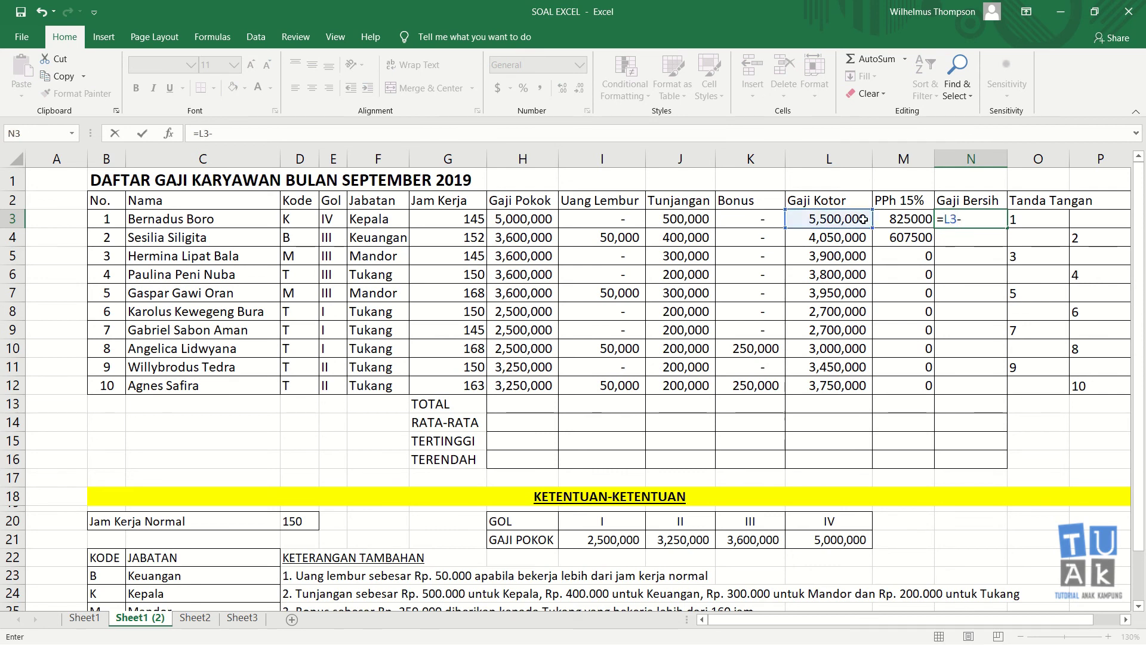
left_click(907, 218)
key("Return")
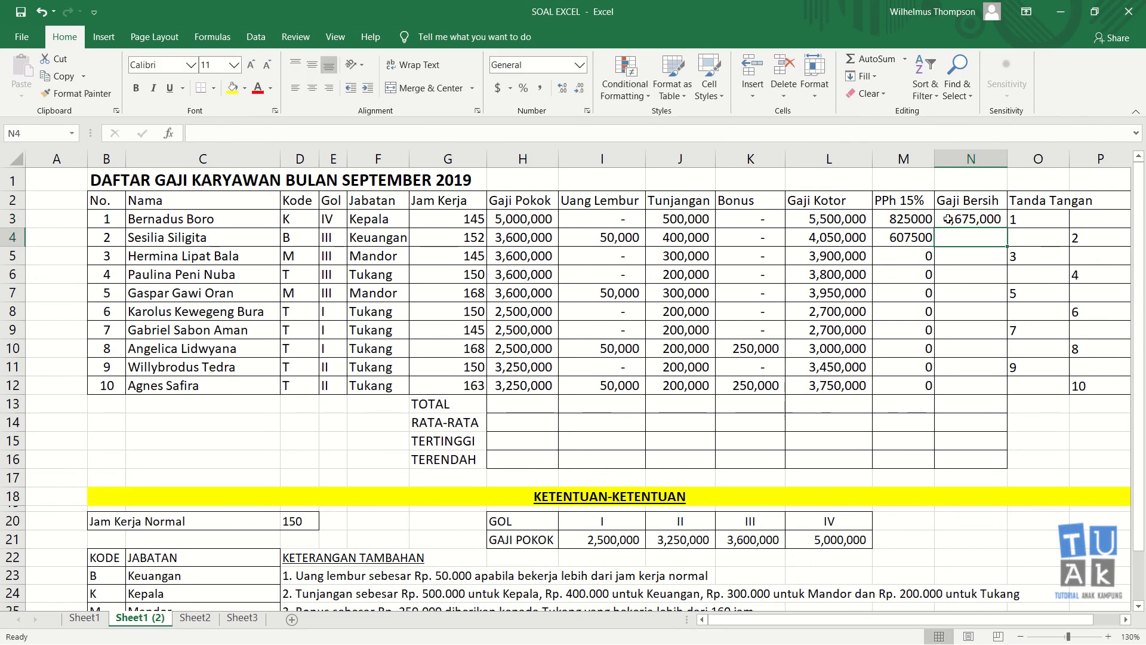
left_click(994, 219)
left_click_drag(1008, 230, 1003, 392)
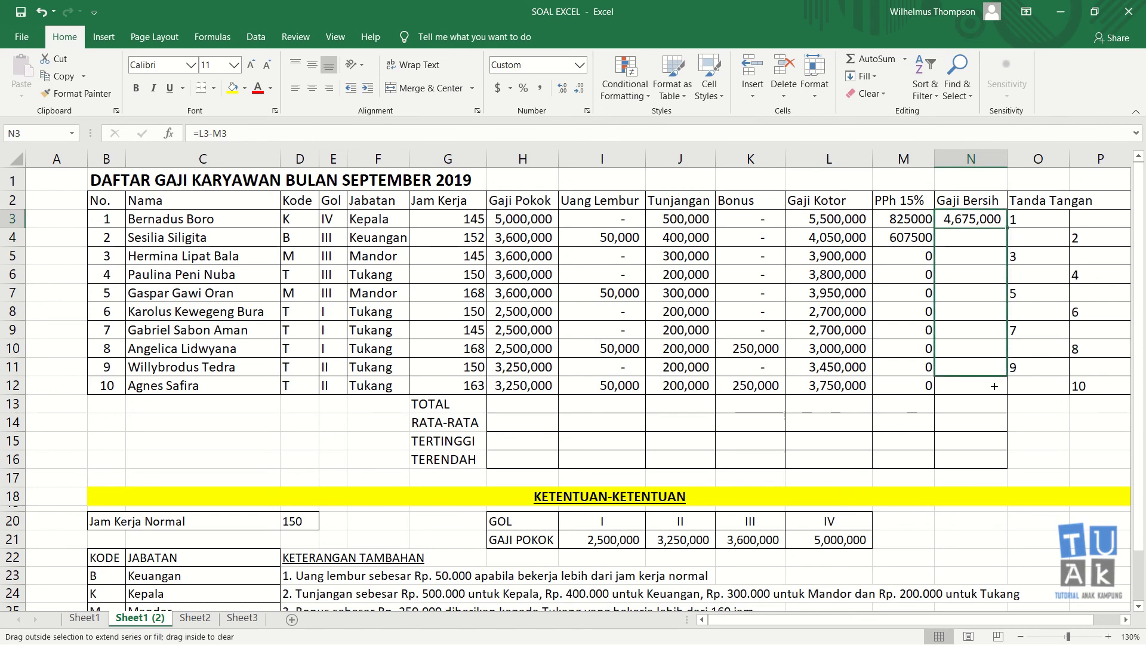
- Select the net salaries N3:N12 to check their sum
left_click(527, 406)
left_click(966, 219)
left_click_drag(966, 219, 966, 383)
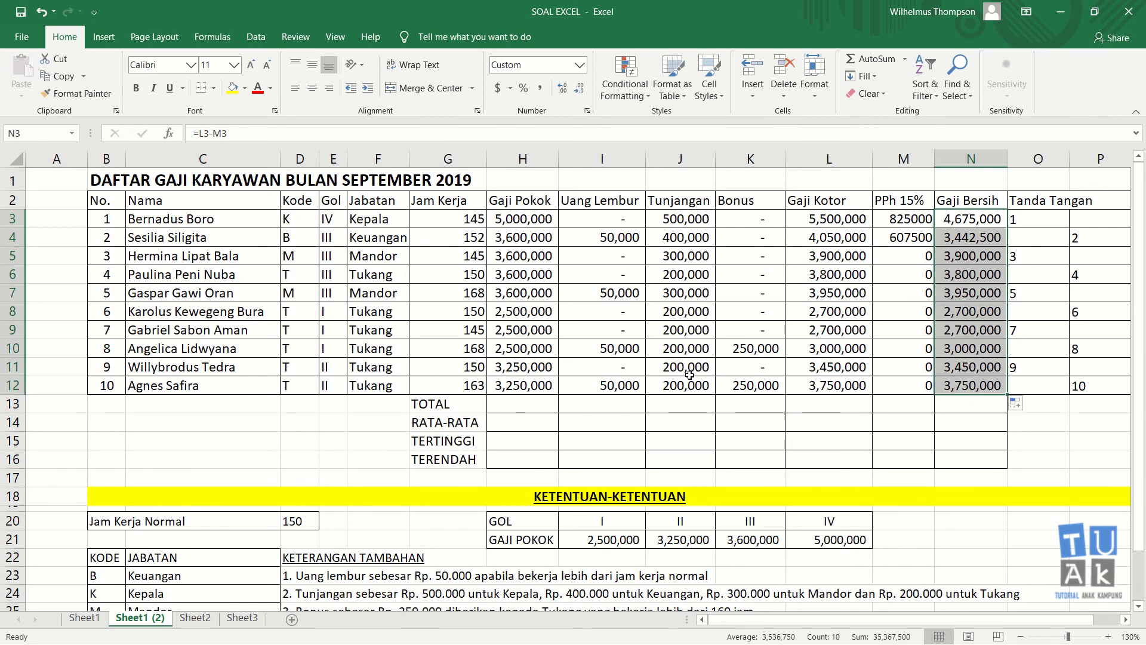
left_click(496, 404)
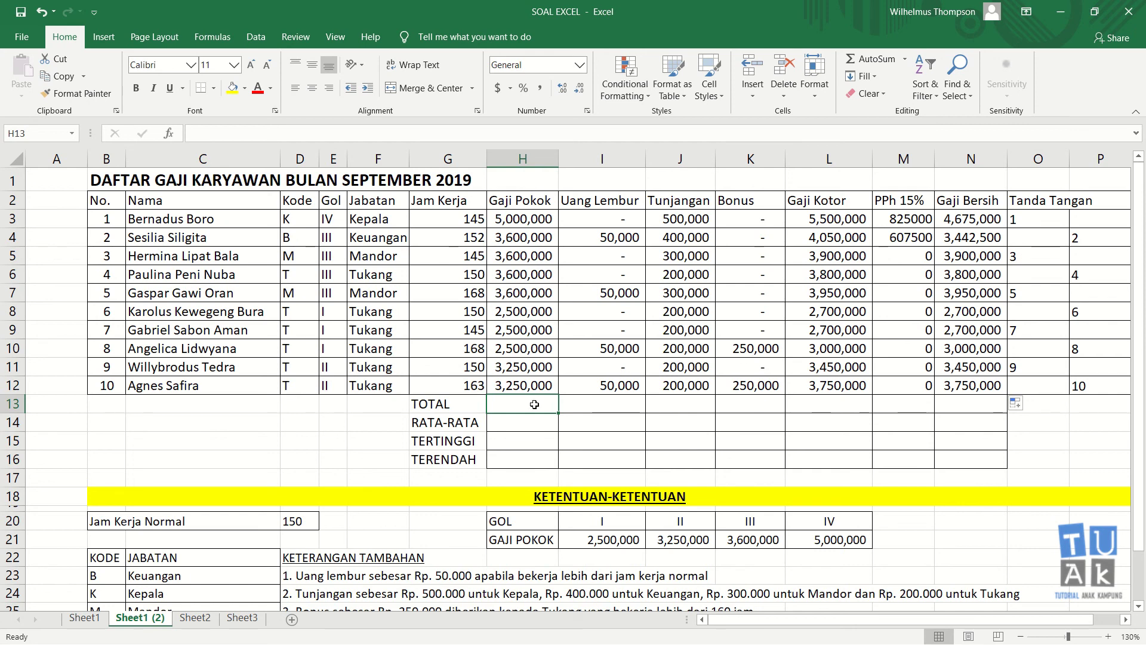
- AutoSum Gaji Pokok into H13 (33,400,000) and enter =AVERAGE(H3:H12) in H14
left_click(874, 60)
key("Return")
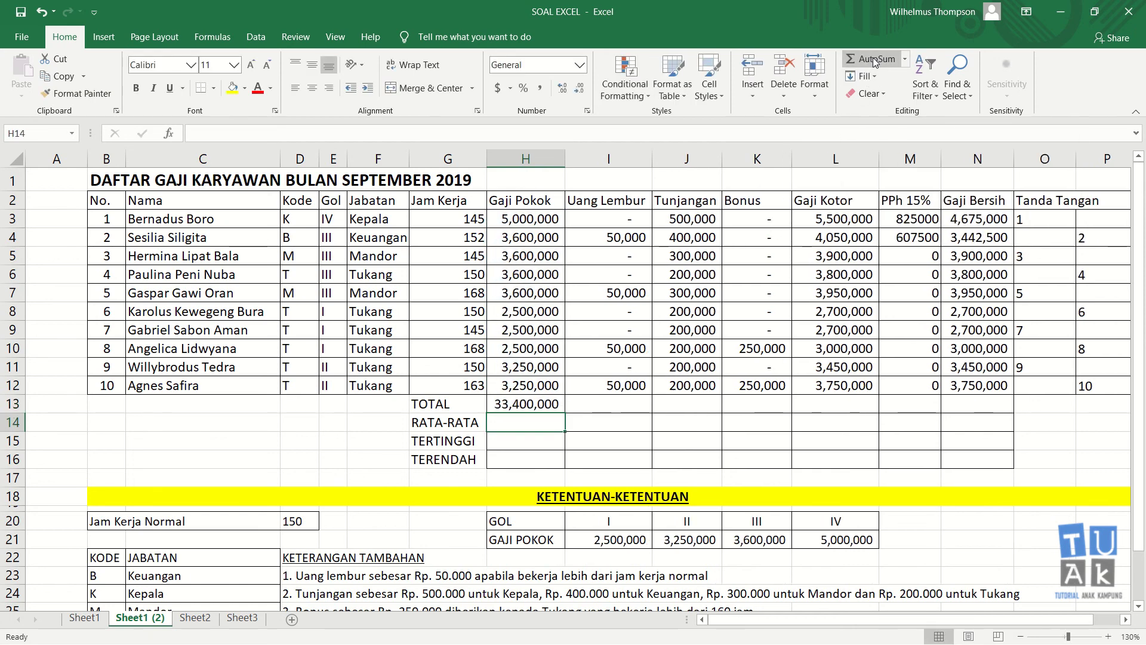
left_click(538, 406)
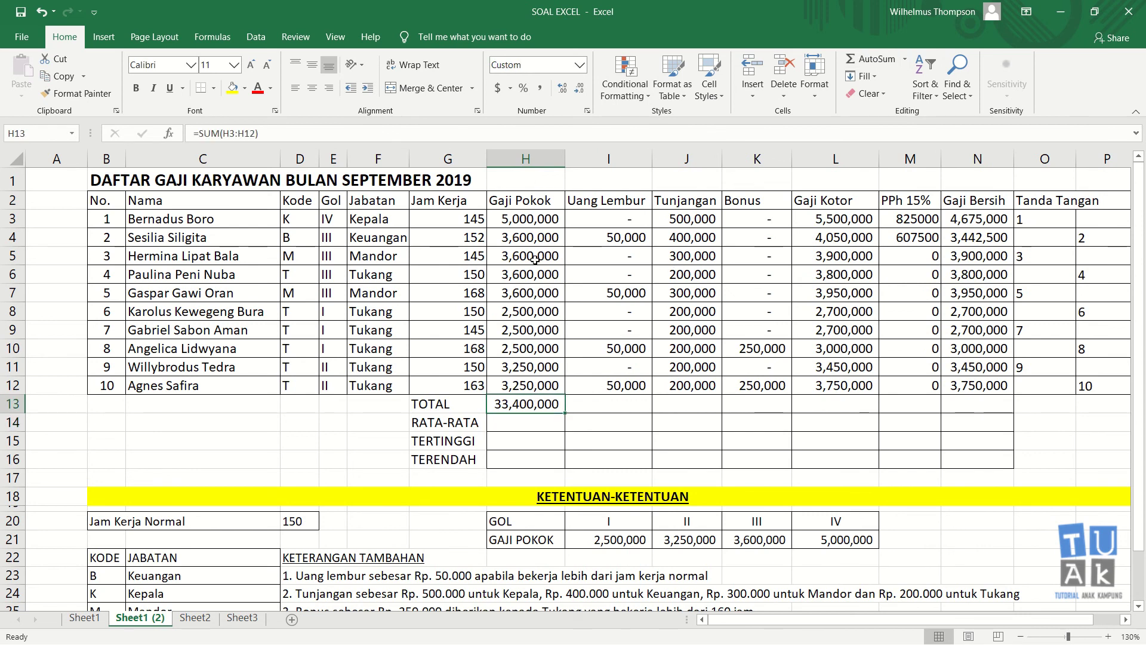
left_click(510, 423)
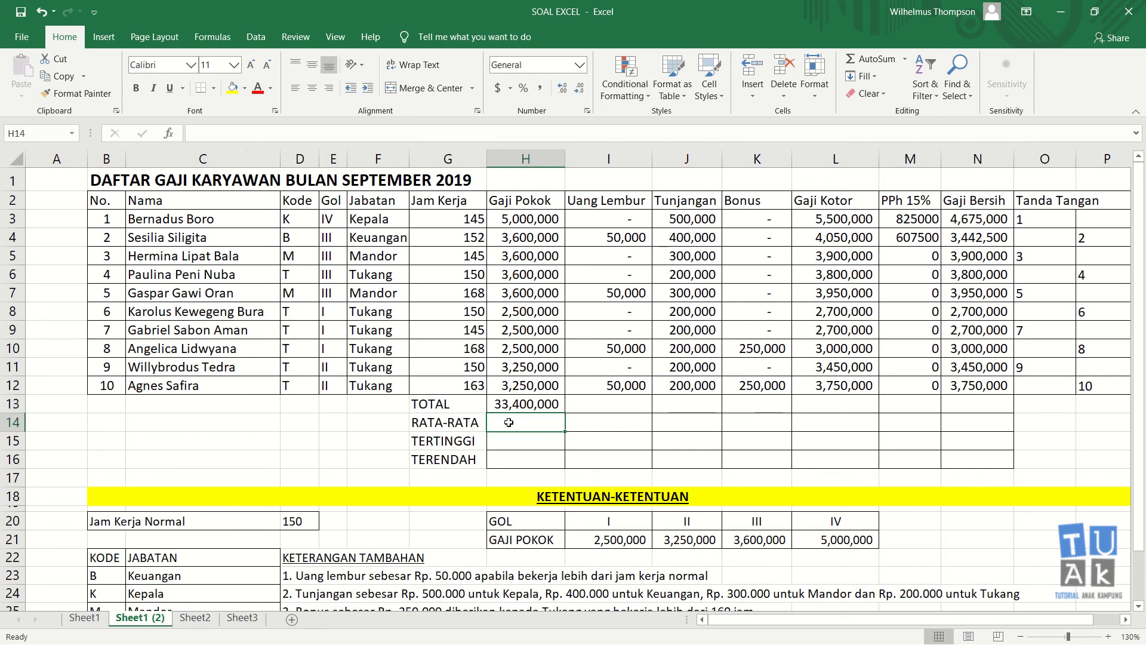
type("=ave")
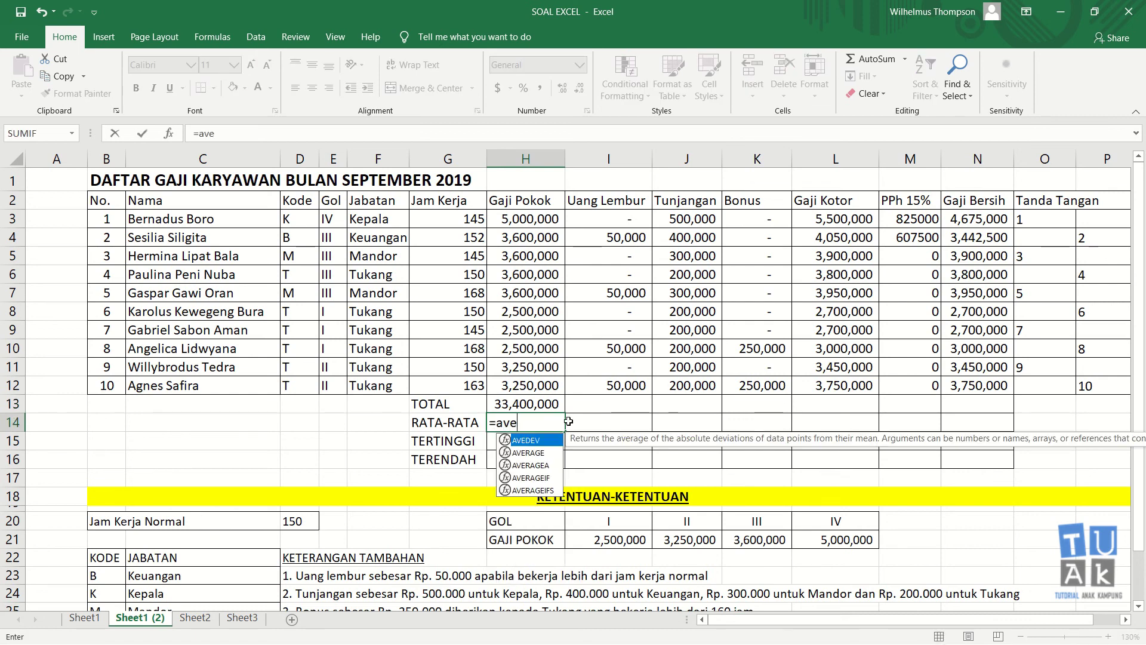
type("rage(")
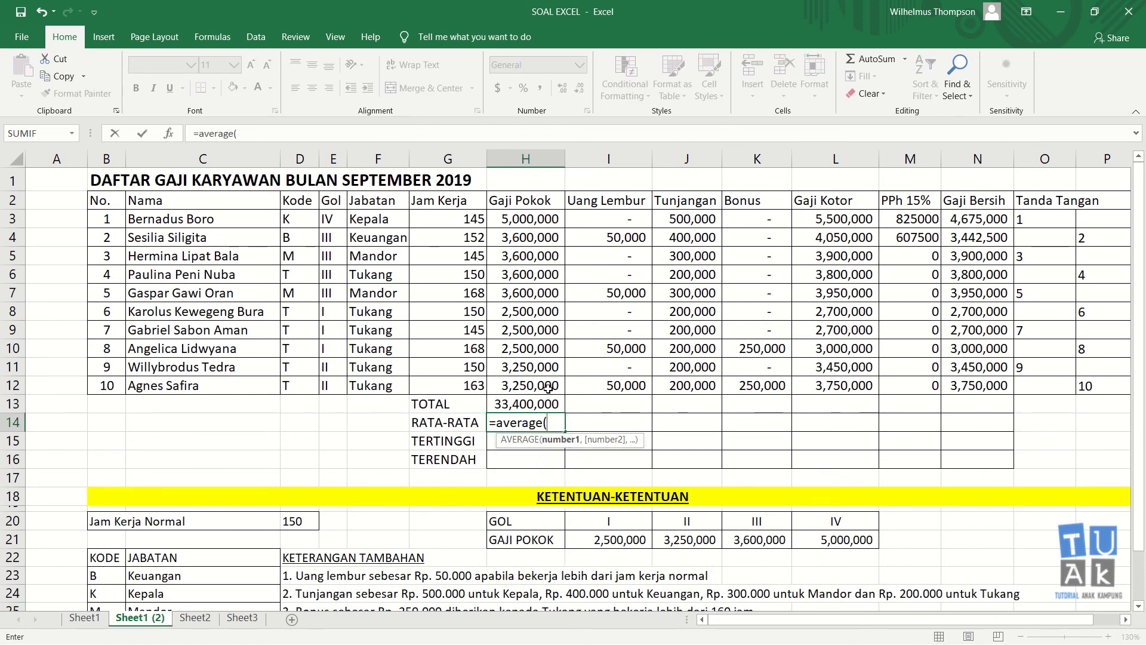
left_click_drag(548, 389, 543, 222)
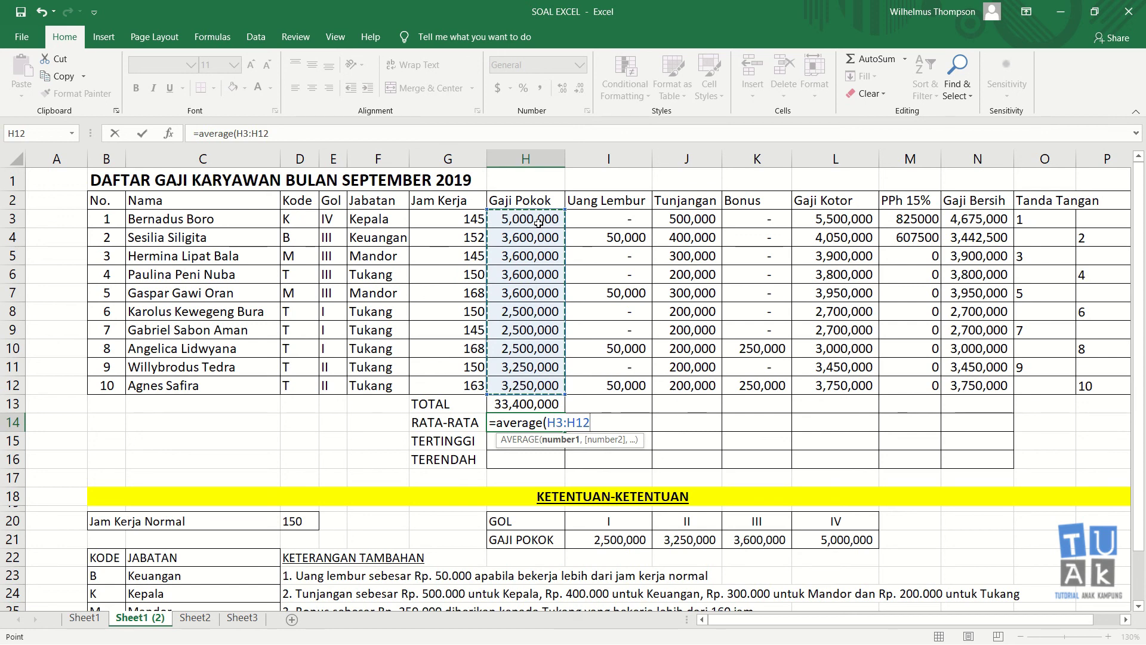
key("Return")
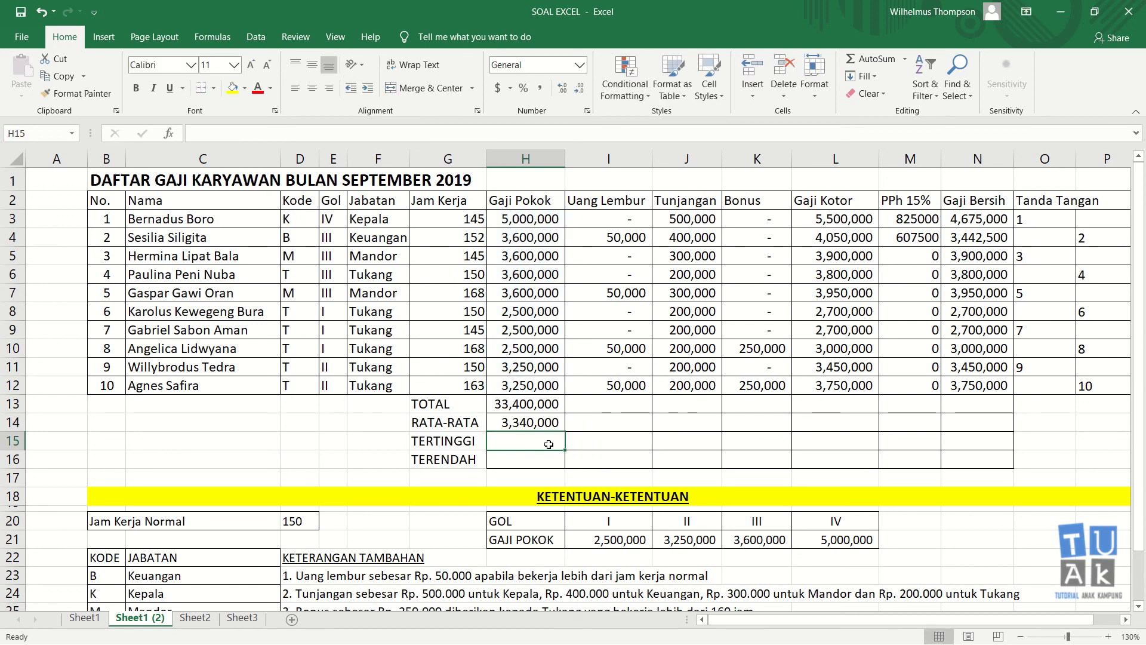
- Enter =MAX(H3:H12) in H15 and =MIN(H3:H12) in H16
type("=")
type("max(")
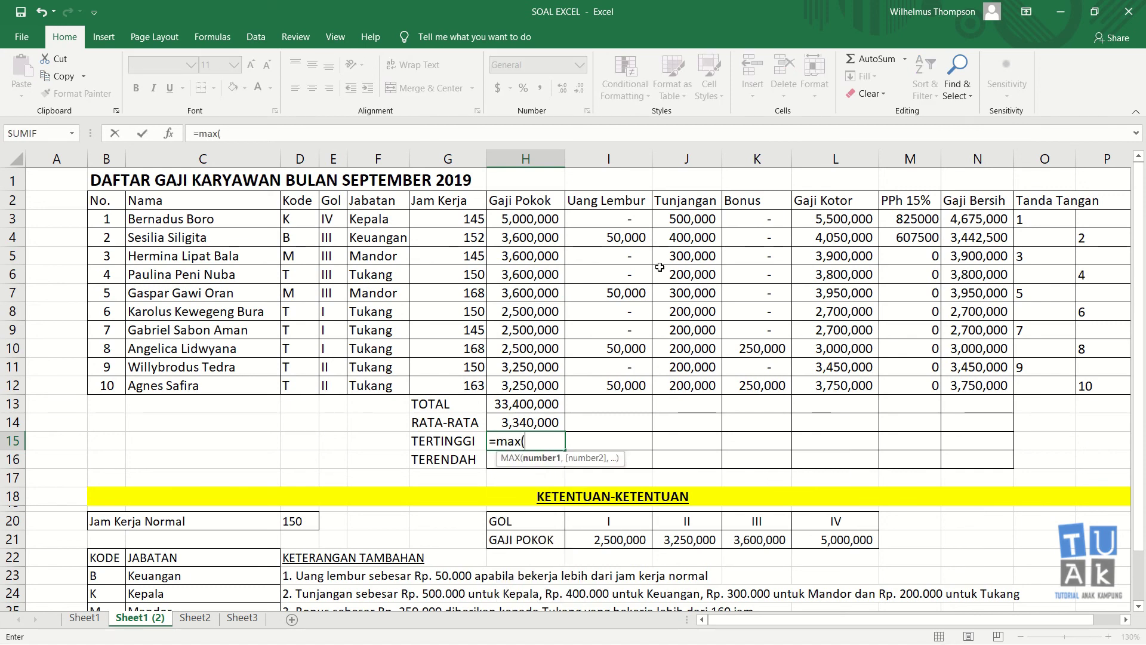
left_click_drag(535, 219, 527, 382)
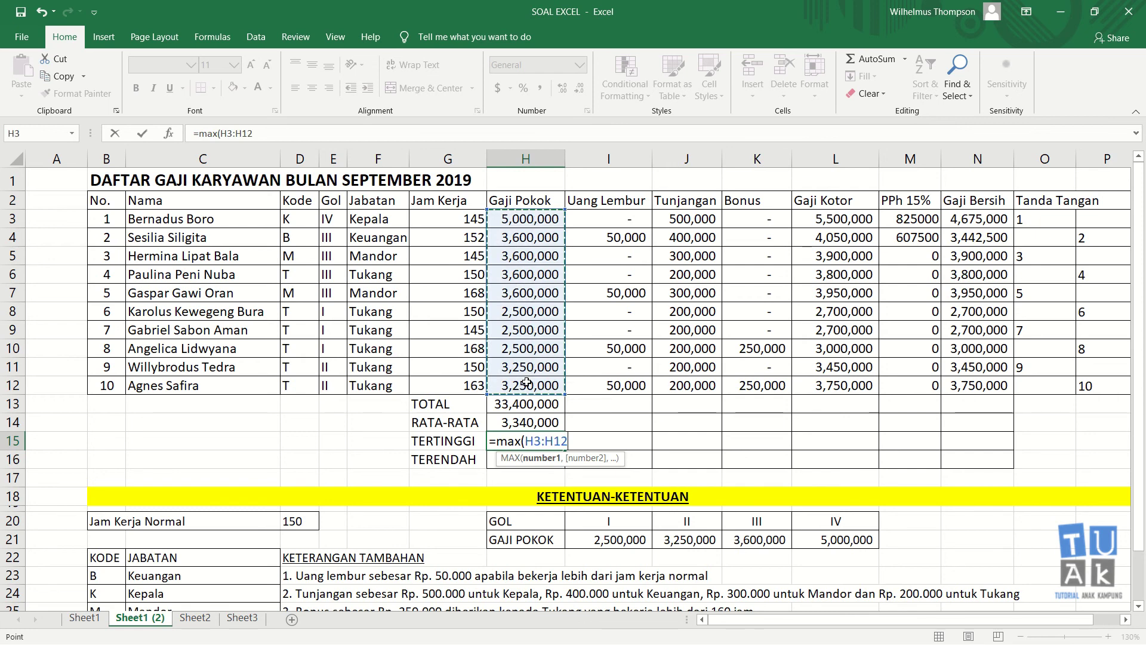
key("Return")
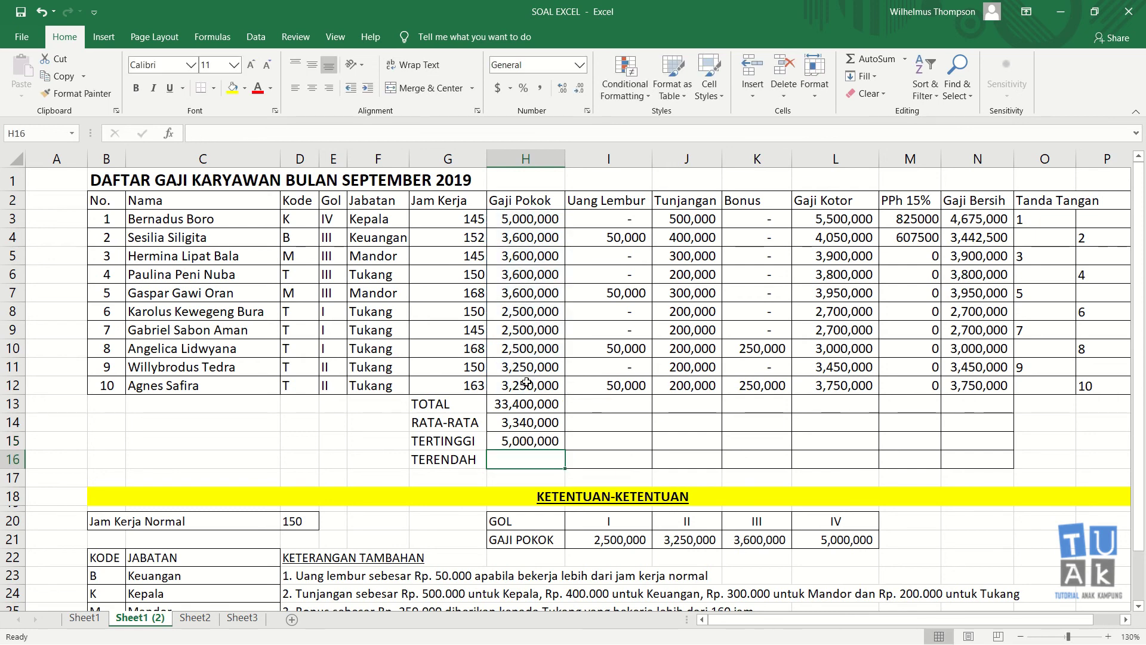
type("=min(")
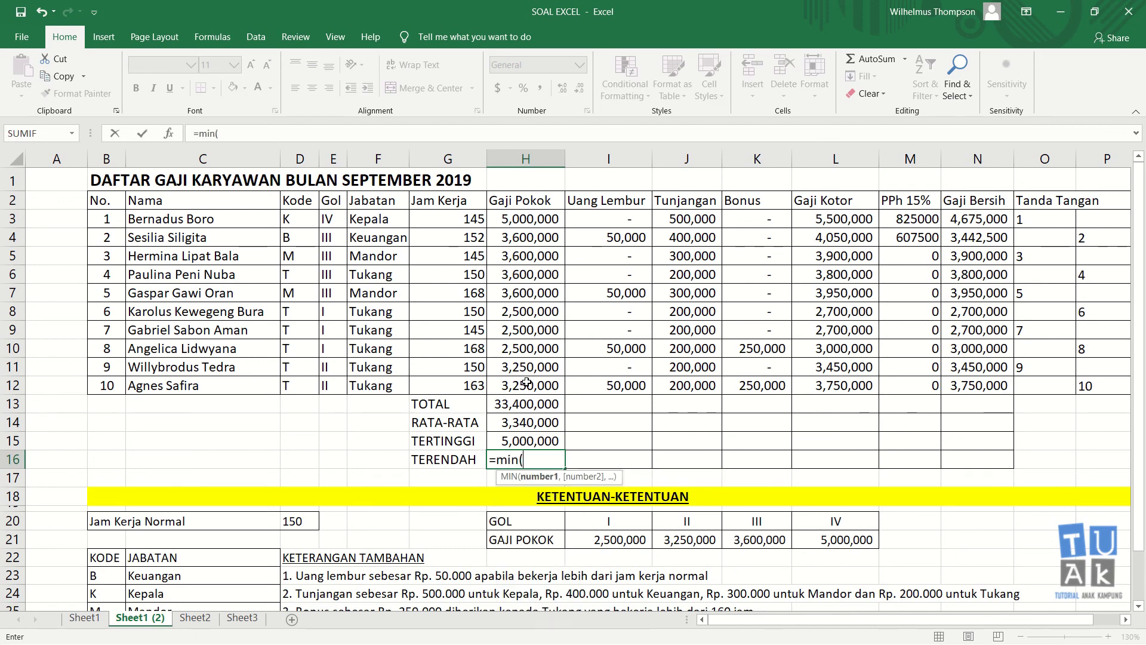
left_click_drag(528, 227, 520, 383)
key("Return")
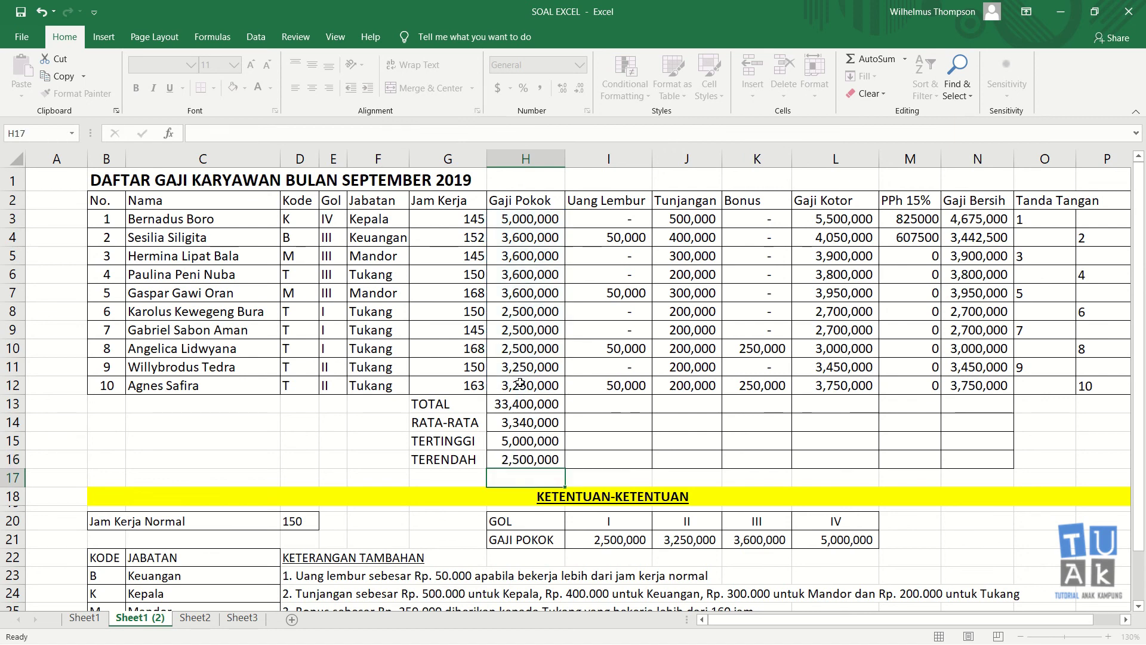
- Fill the H13:H16 summary formulas right to column N and autofit columns M and N
mouse_move(538, 405)
left_mouse_down()
mouse_move(538, 455)
mouse_move(983, 468)
left_mouse_up()
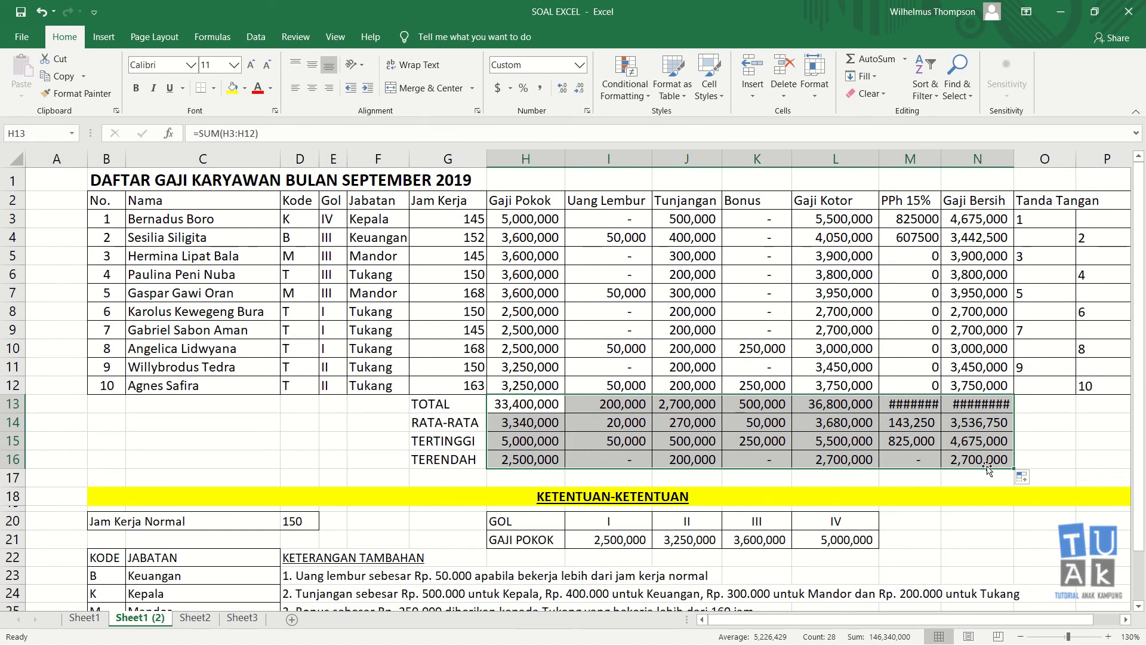
left_click(932, 411)
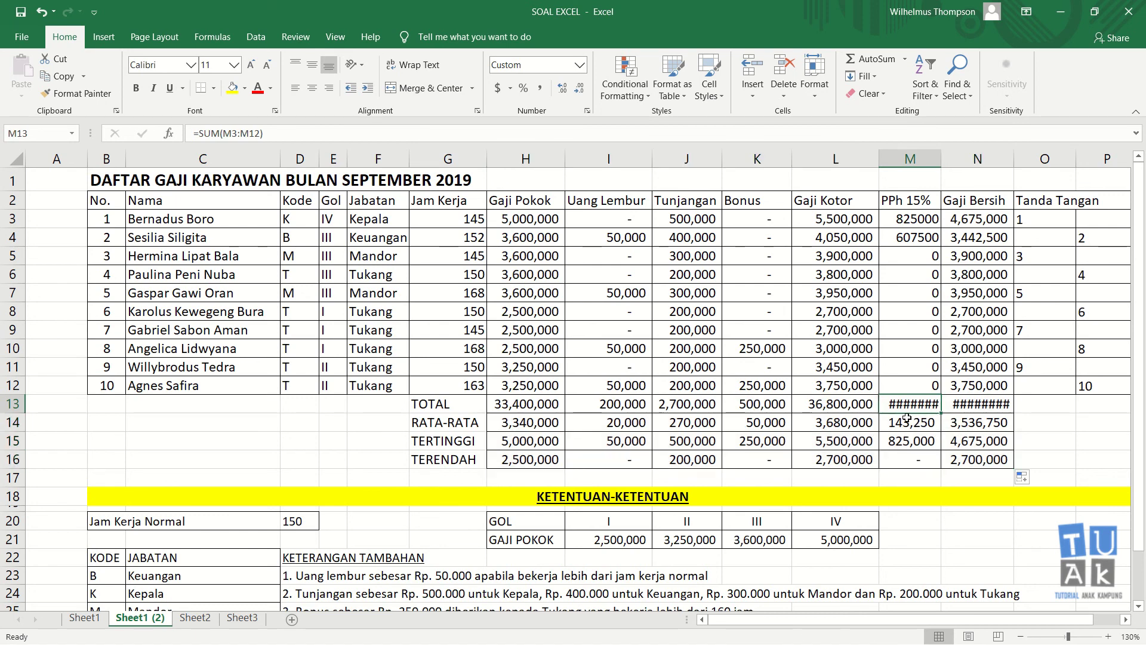
double_click(943, 158)
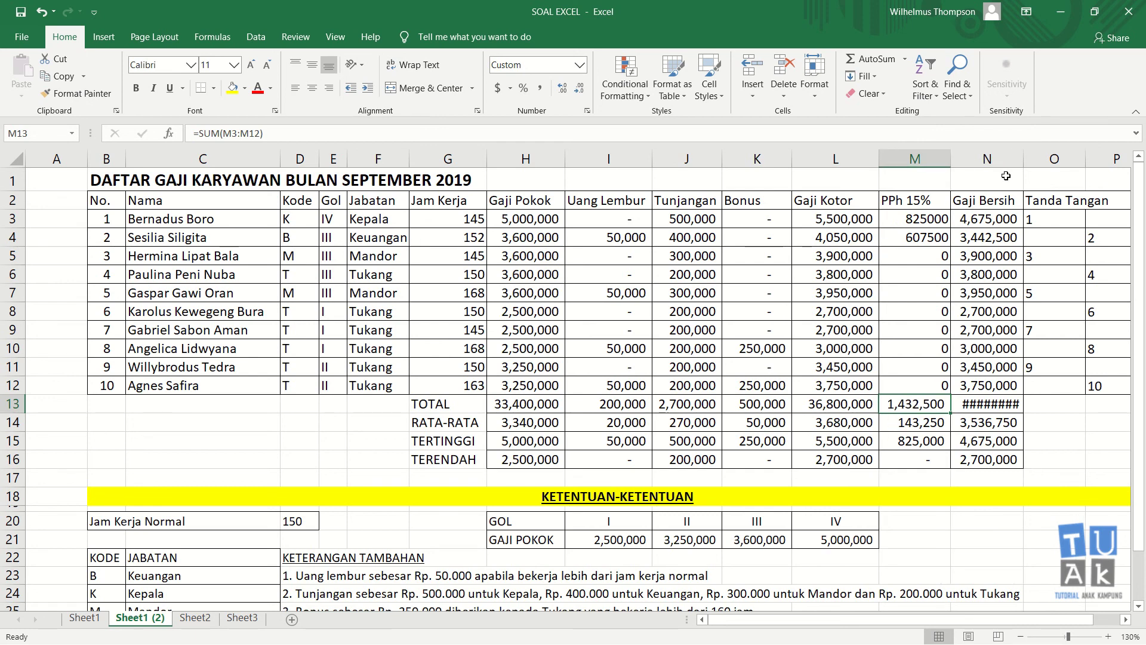
double_click(1025, 159)
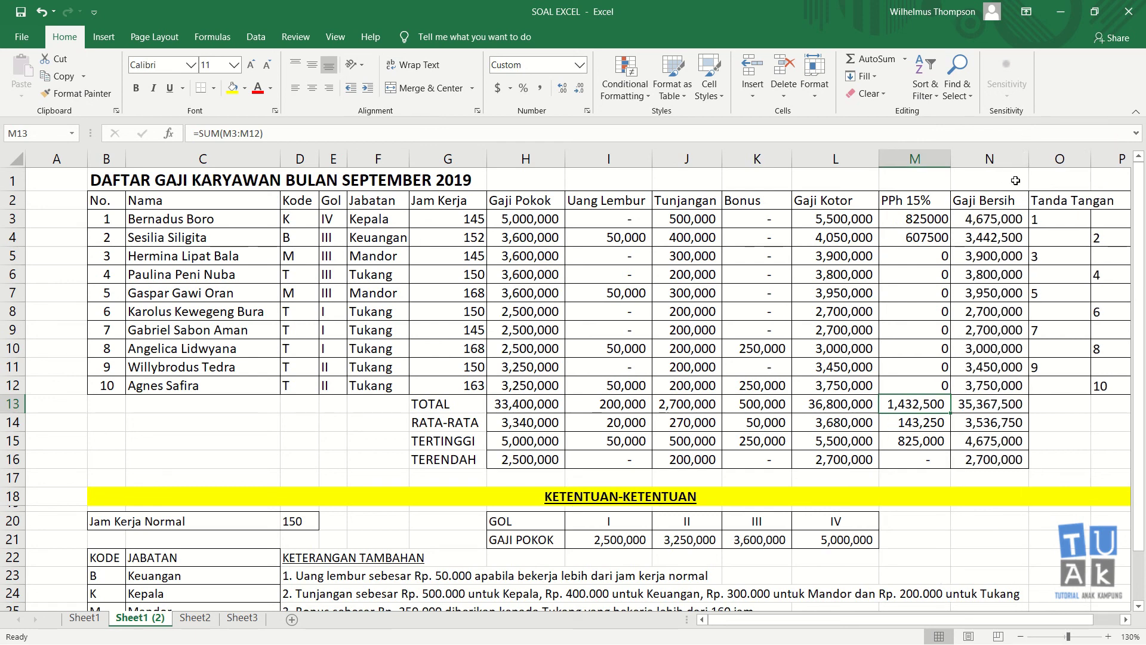
left_click(535, 455)
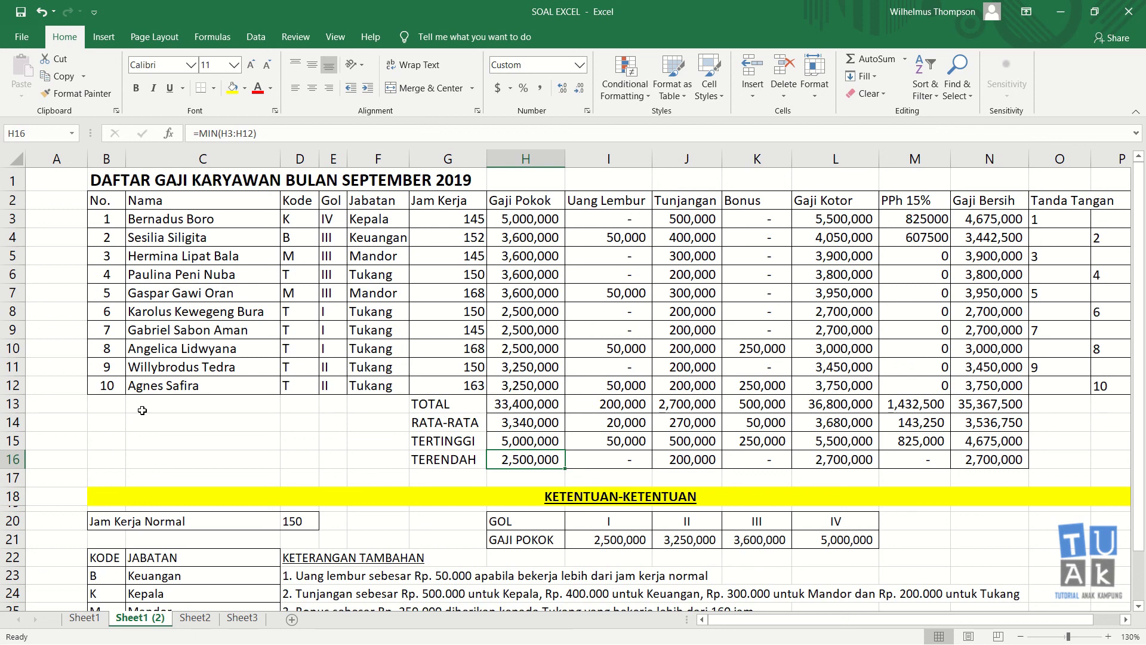
left_click(189, 401)
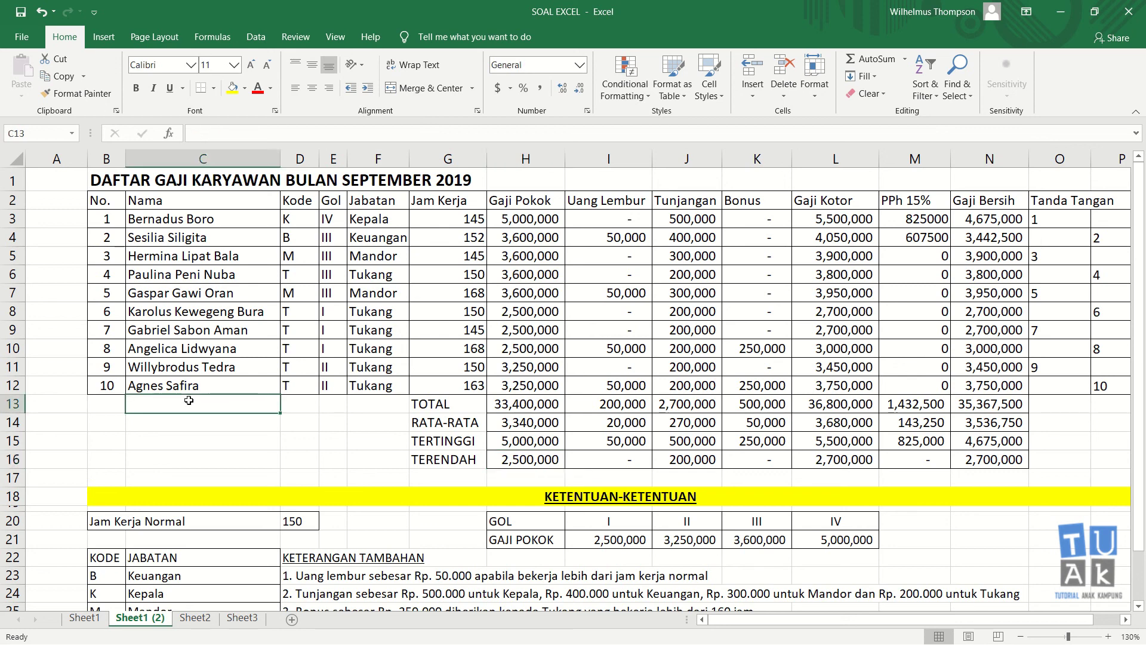
left_click(115, 408)
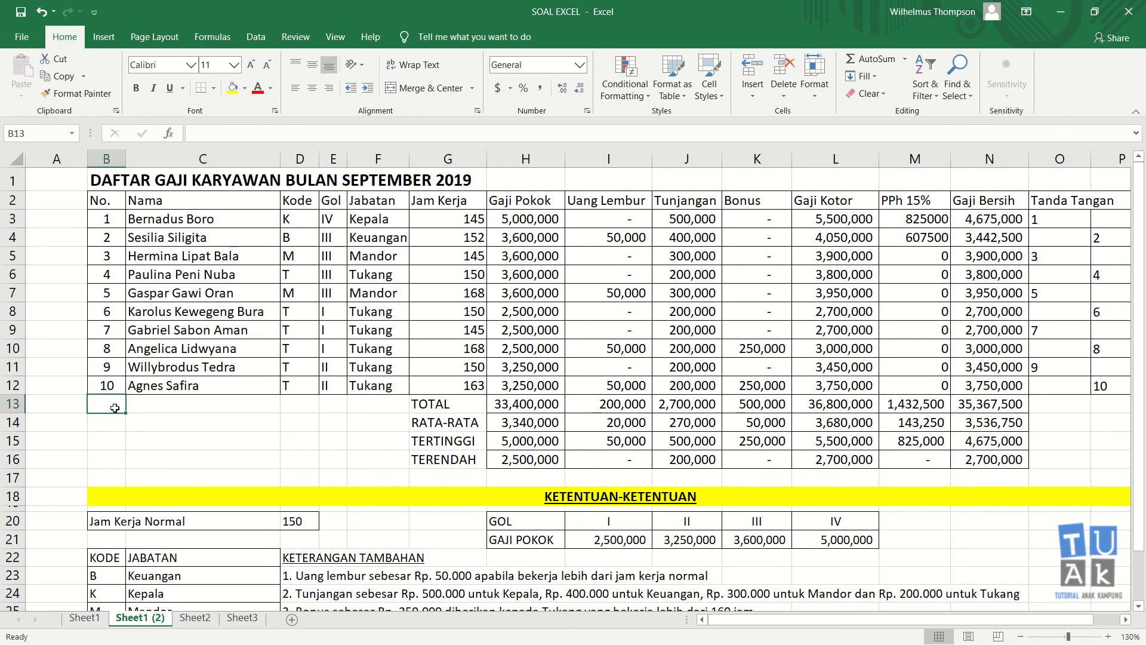
left_click(521, 405)
left_click(391, 405)
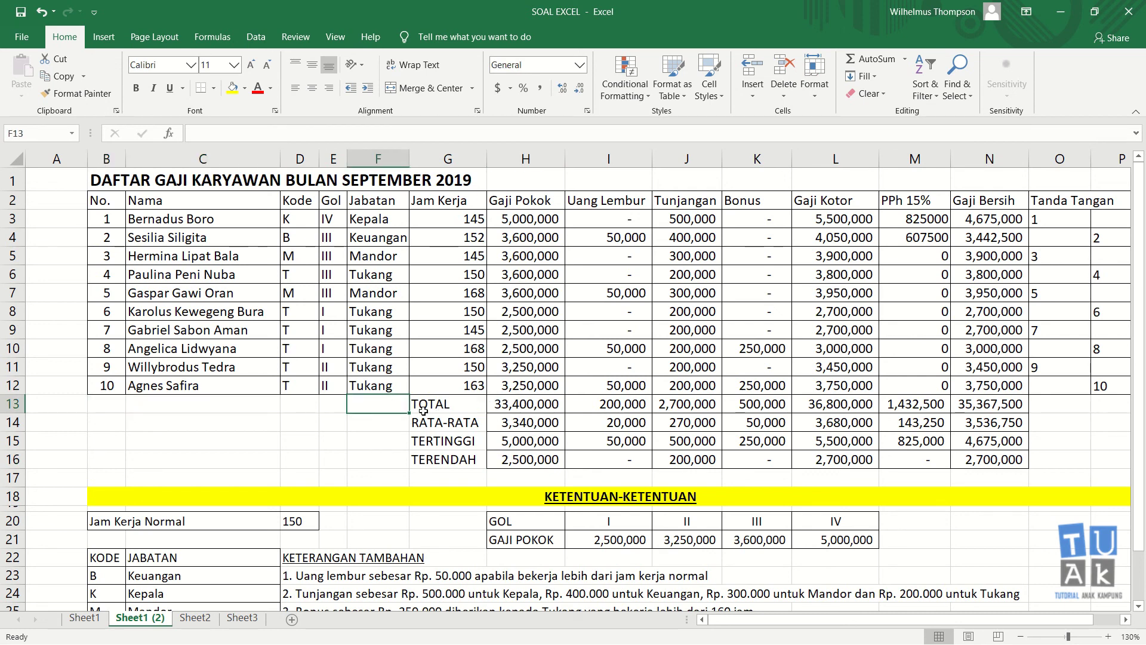